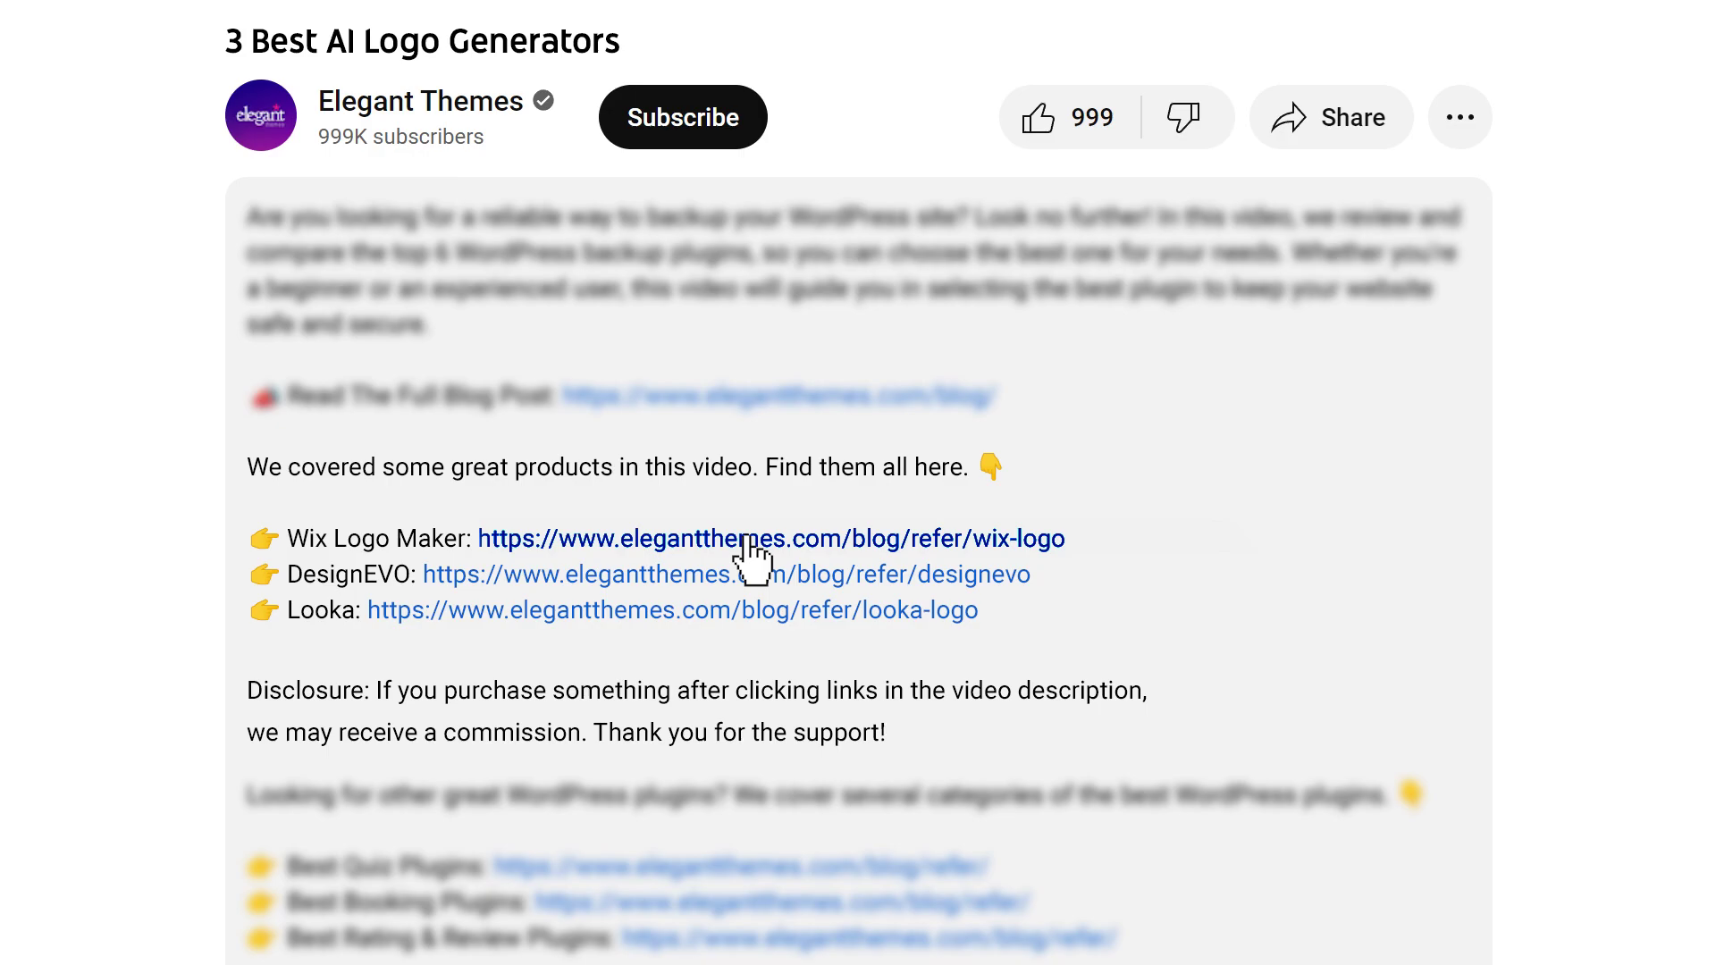
Step: Open the Wix Logo Maker link from the YouTube video's description
left_click(745, 538)
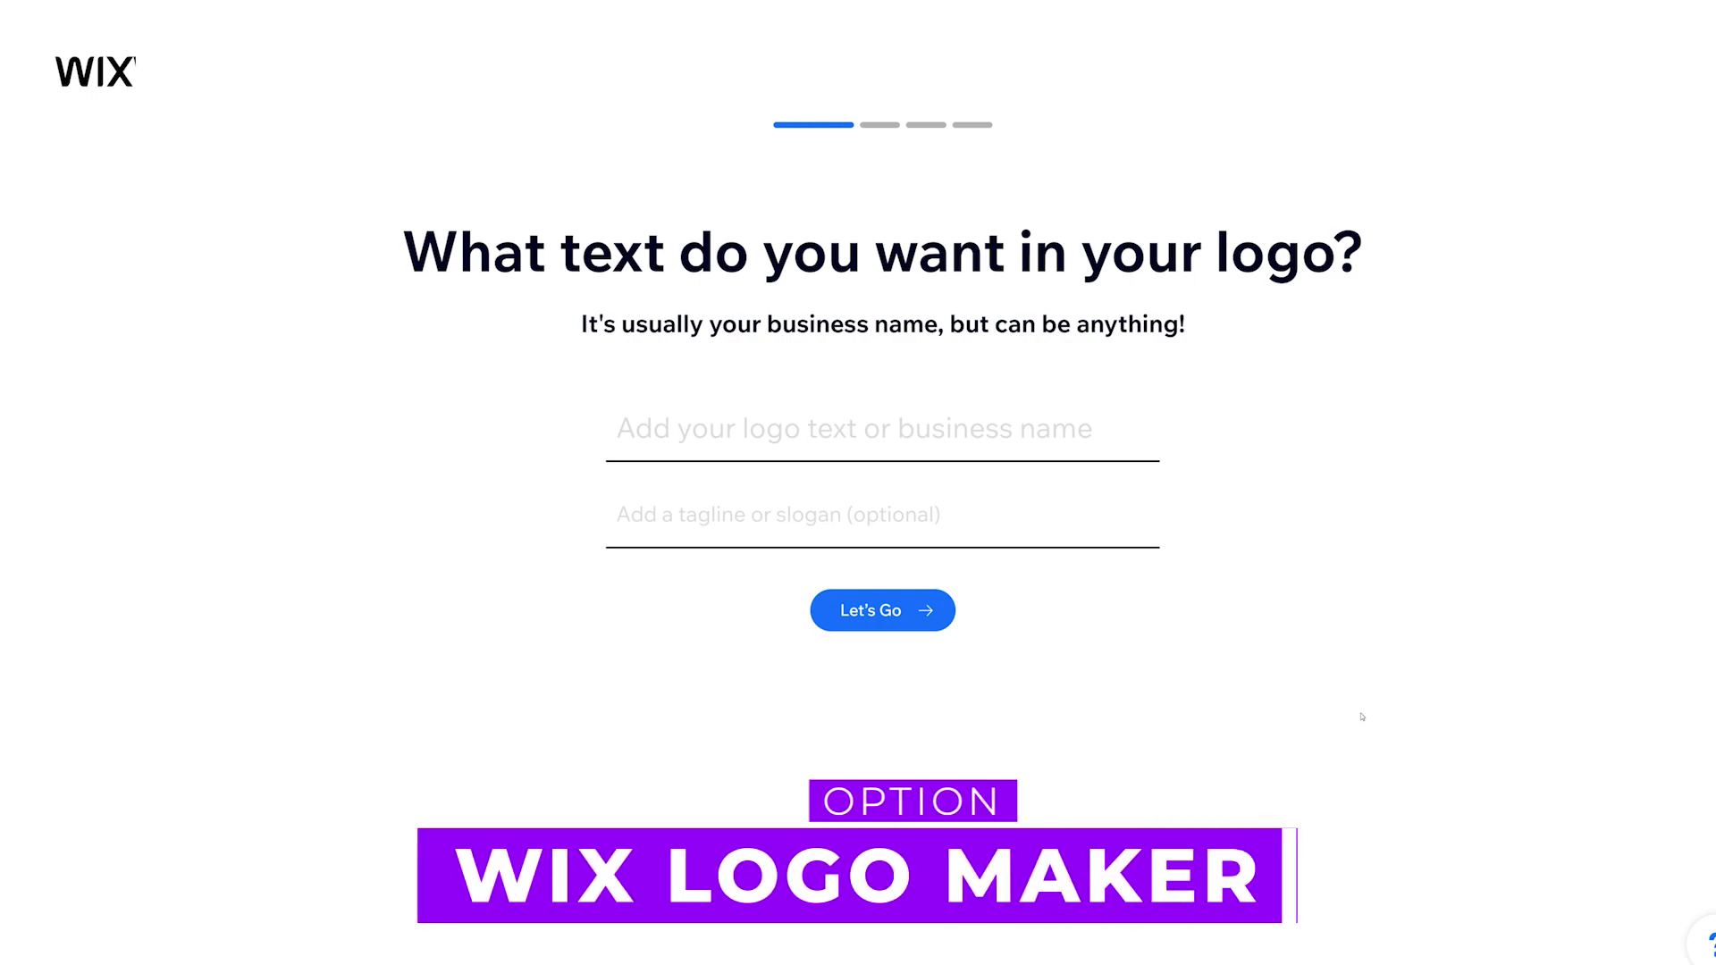
Step: Enter 'Bark In Style' as the logo name with tagline 'Wag, Strut, Repeat'
left_click(1054, 461)
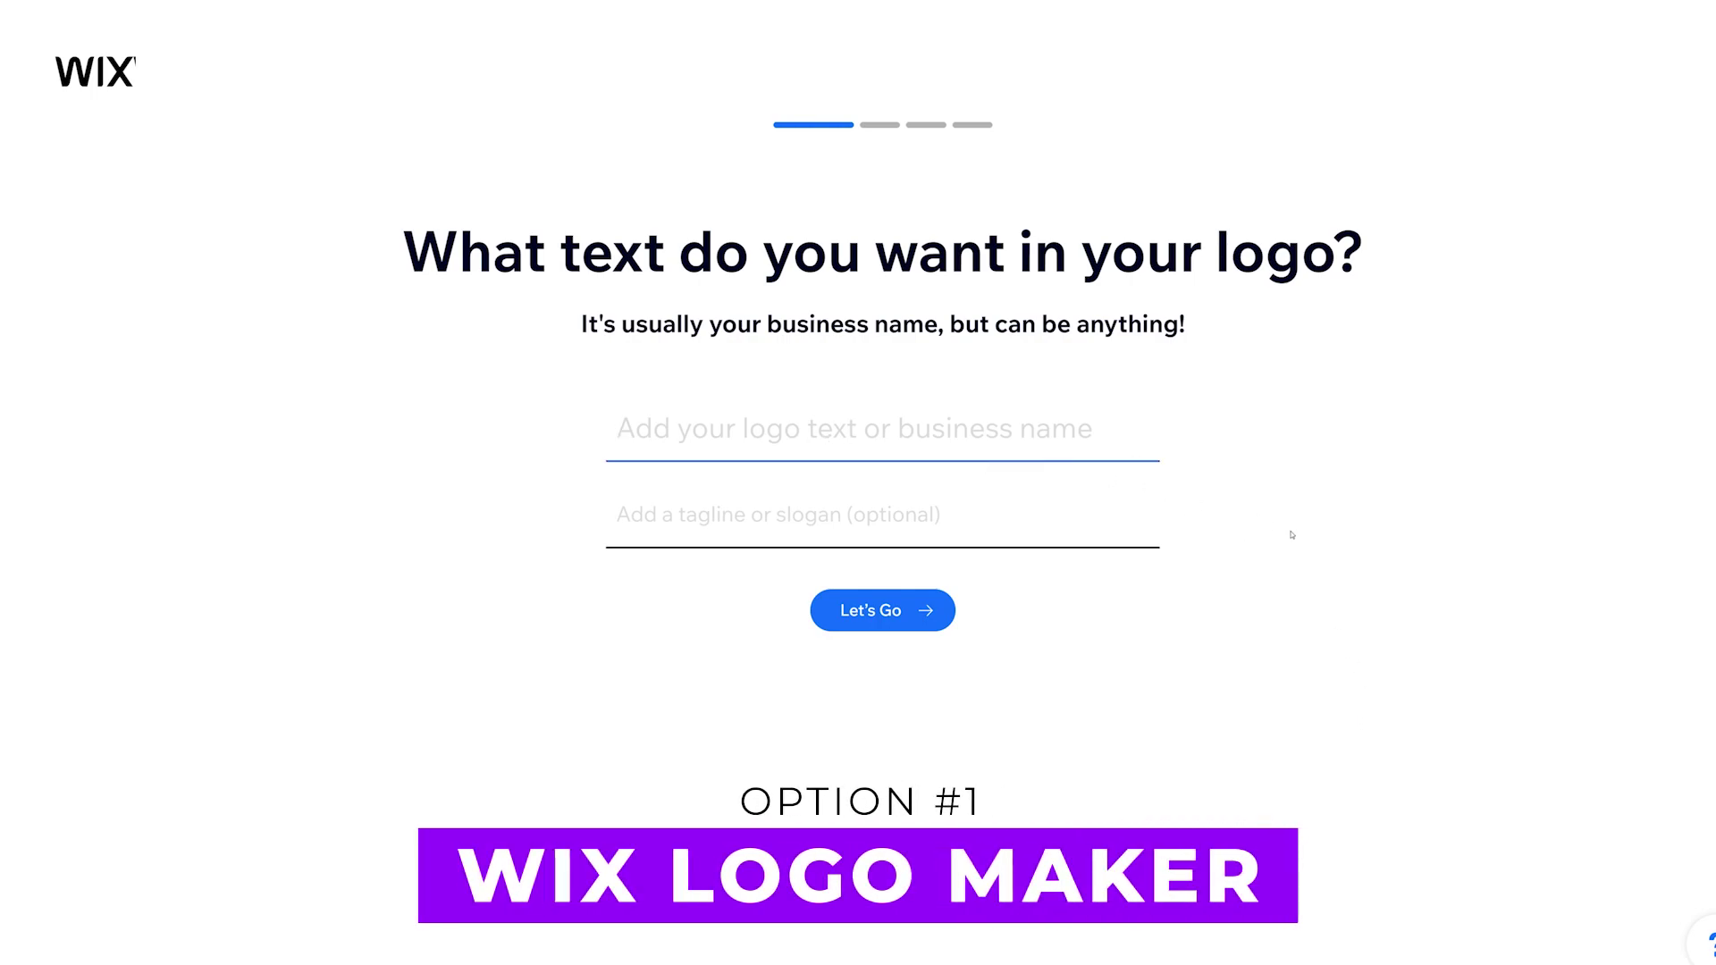
type("Bark In Style")
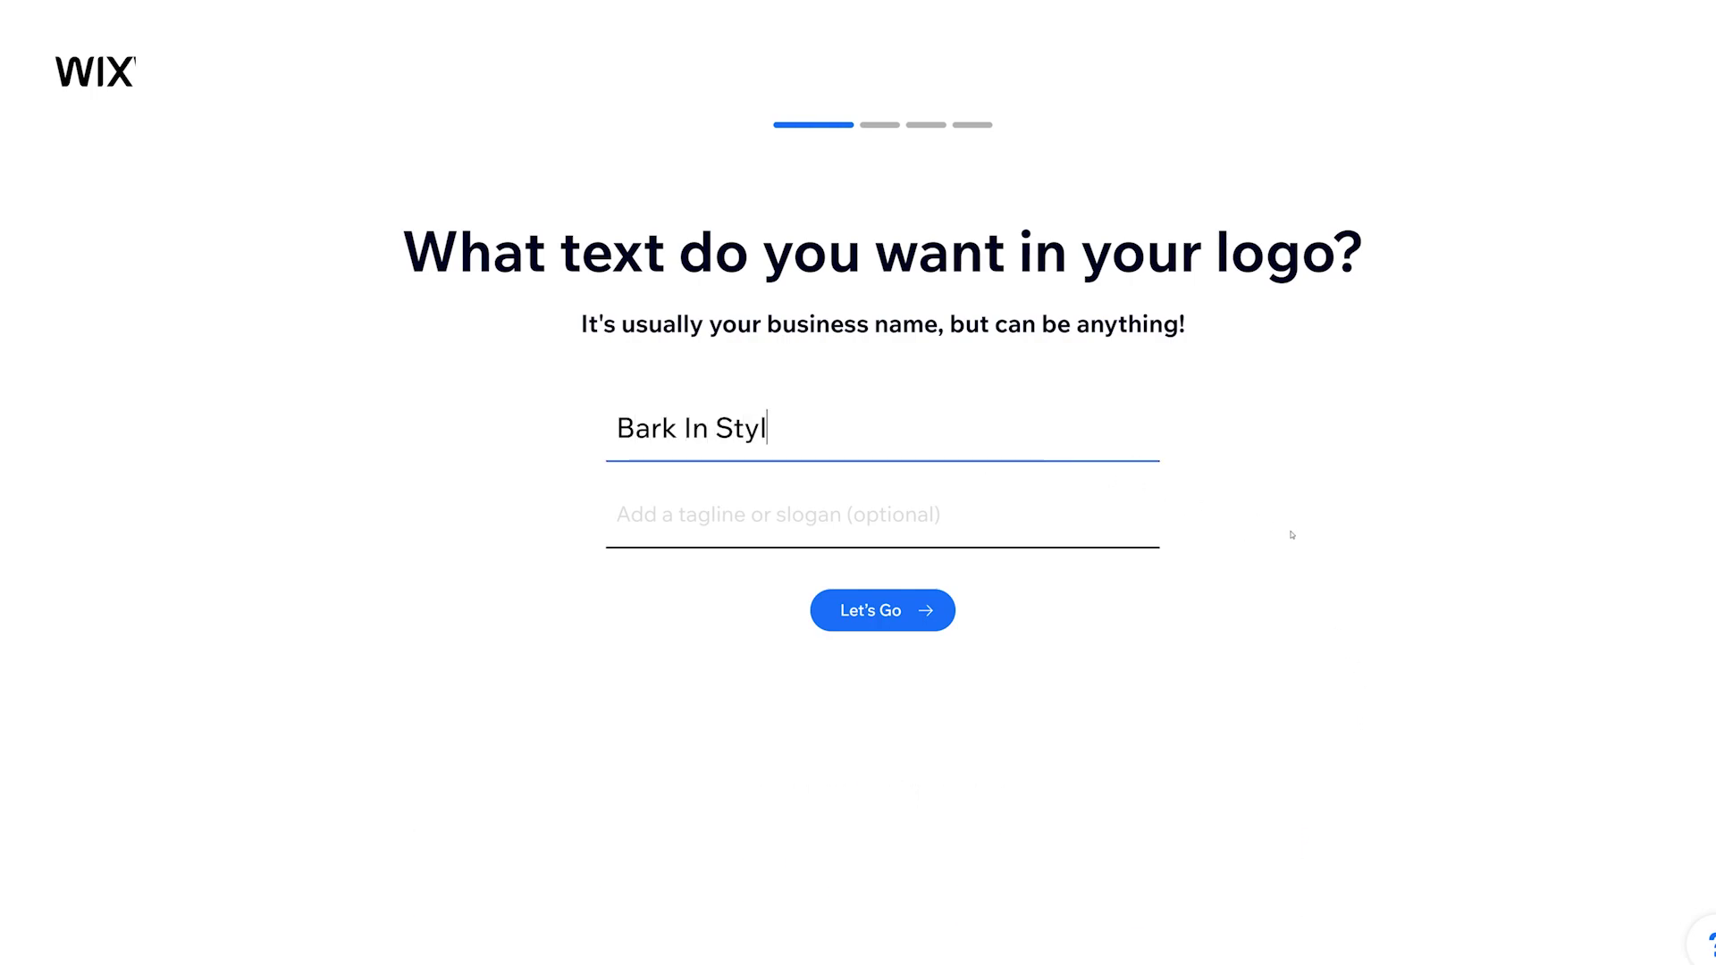
key("Tab")
type("Wag, Strut, Repeat")
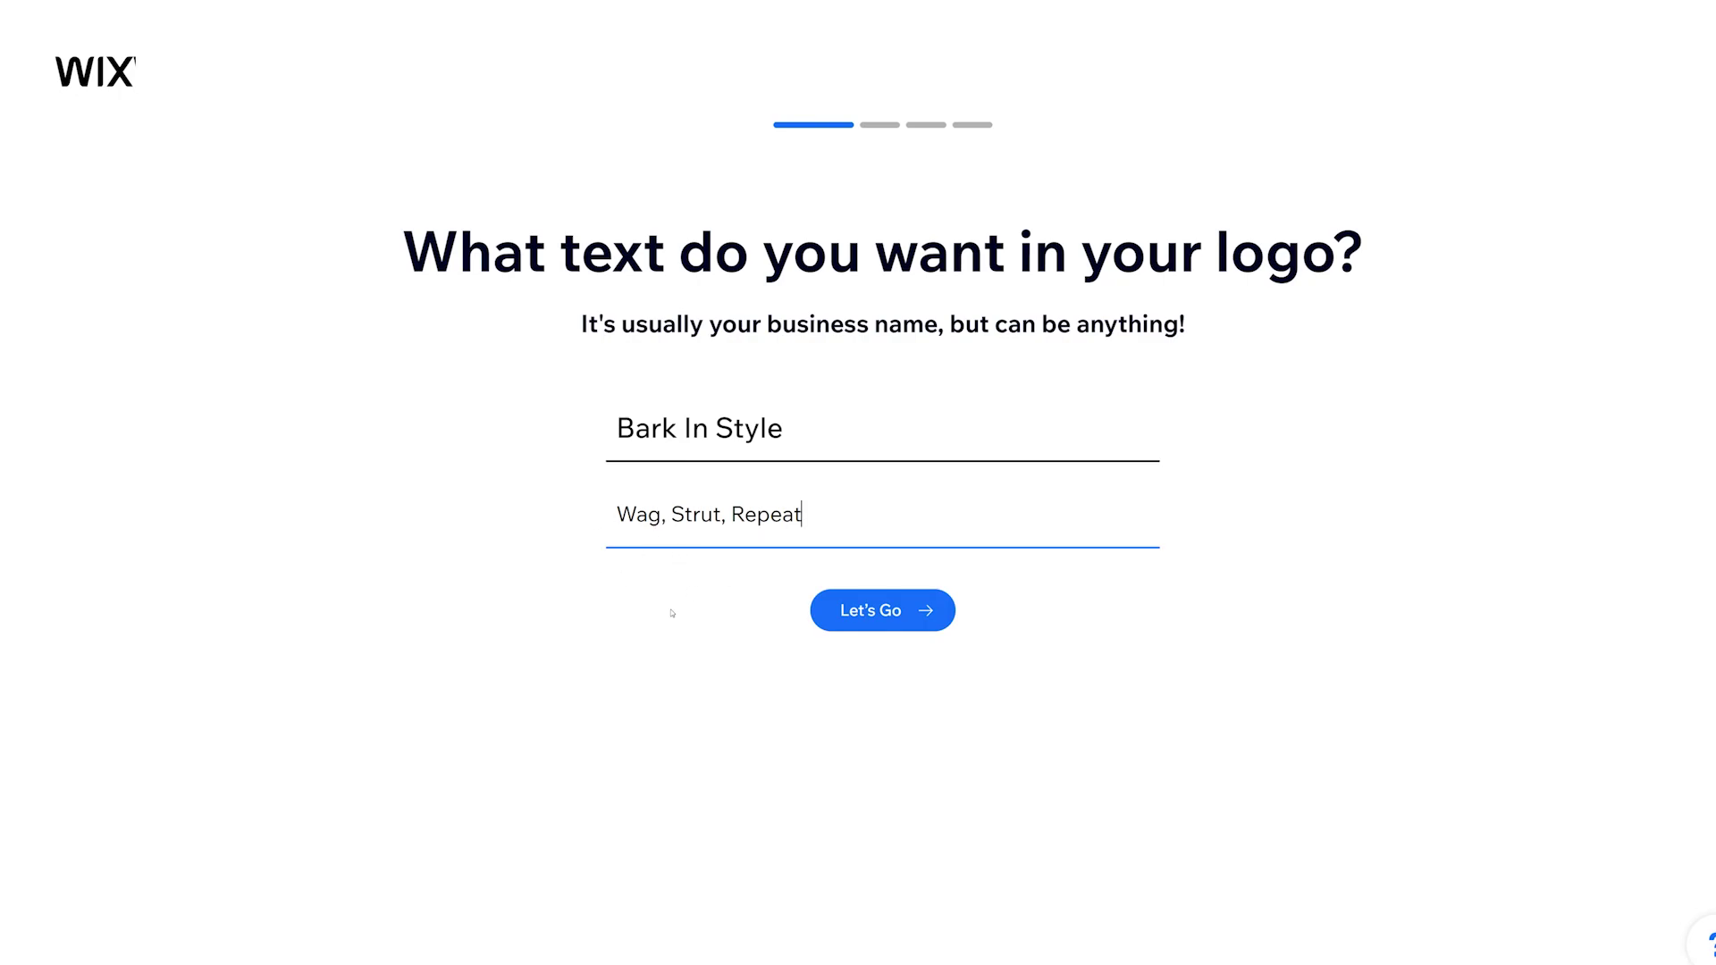
left_click(885, 612)
Step: Choose Pet Store as the business type
type("pet st")
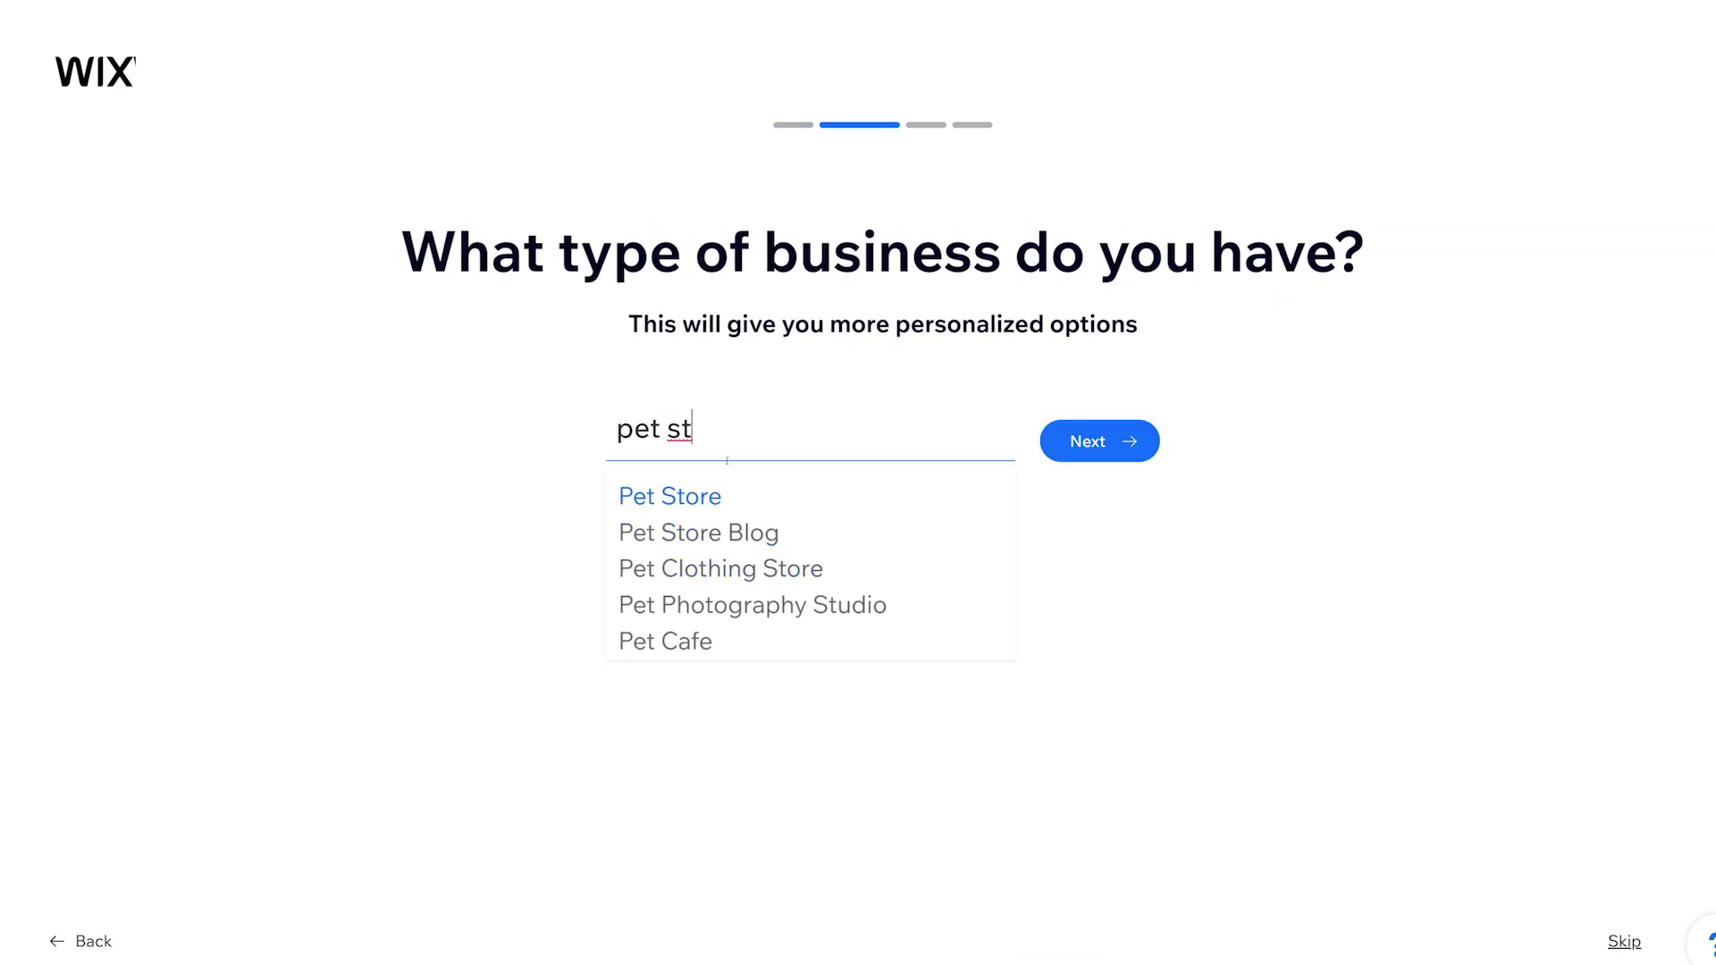
left_click(675, 498)
left_click(1113, 452)
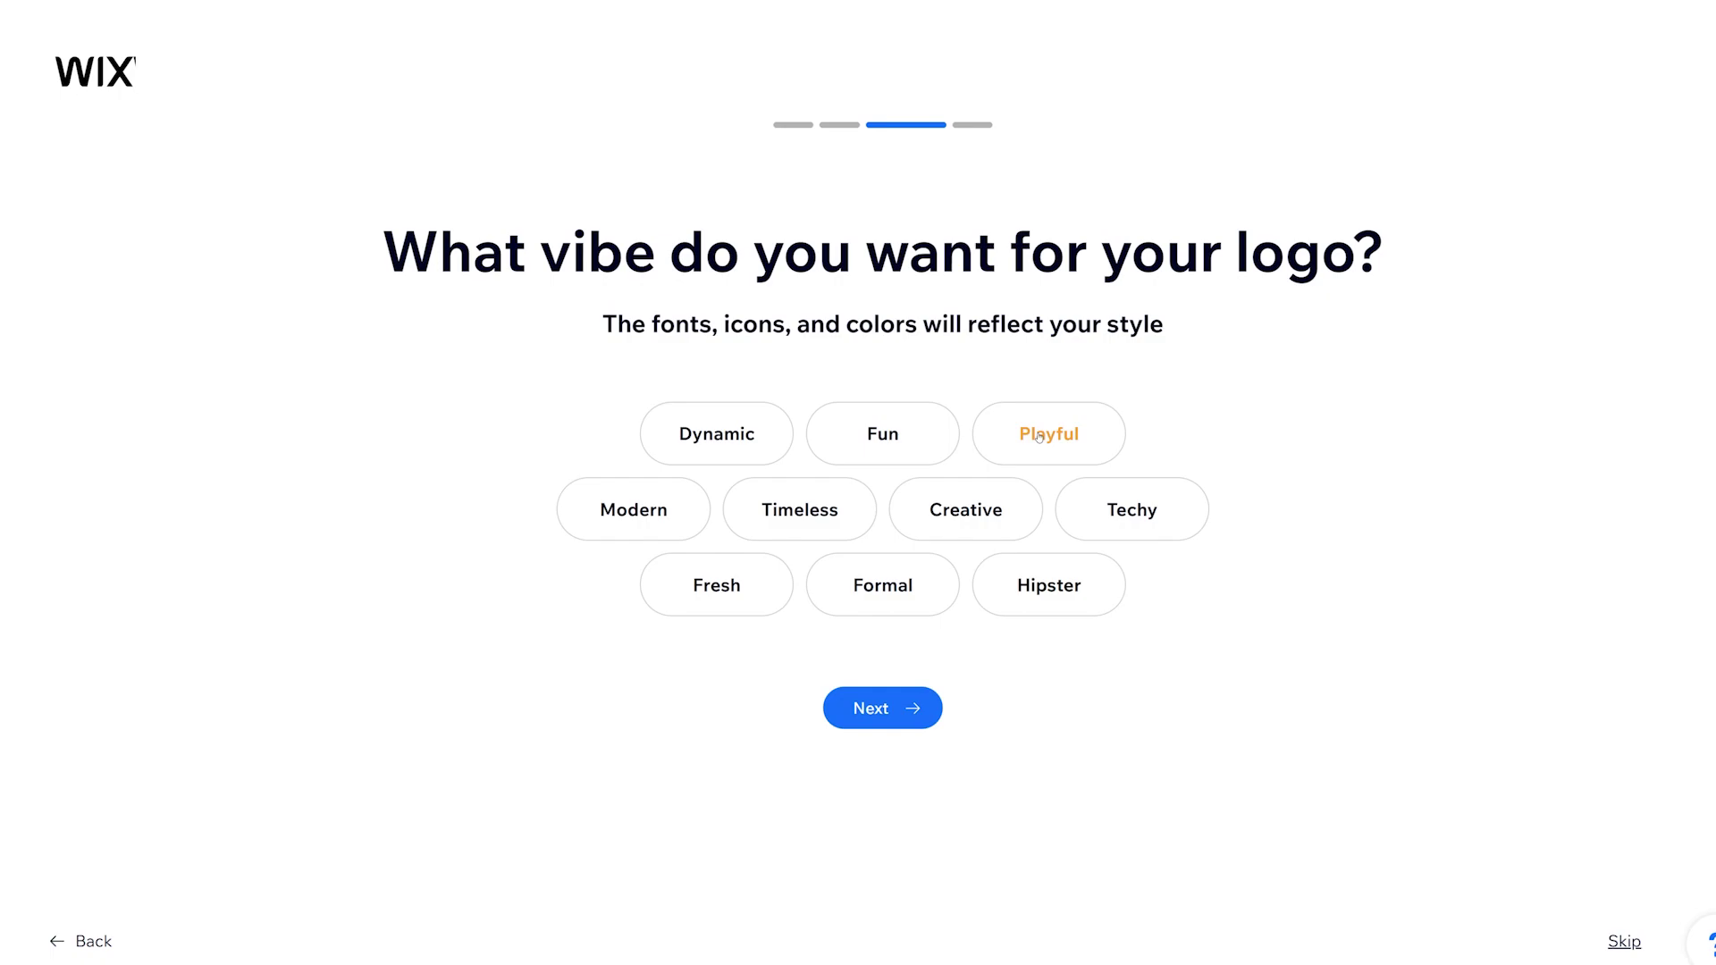
Step: Pick Creative, Fun and Dynamic as the logo vibes
left_click(963, 514)
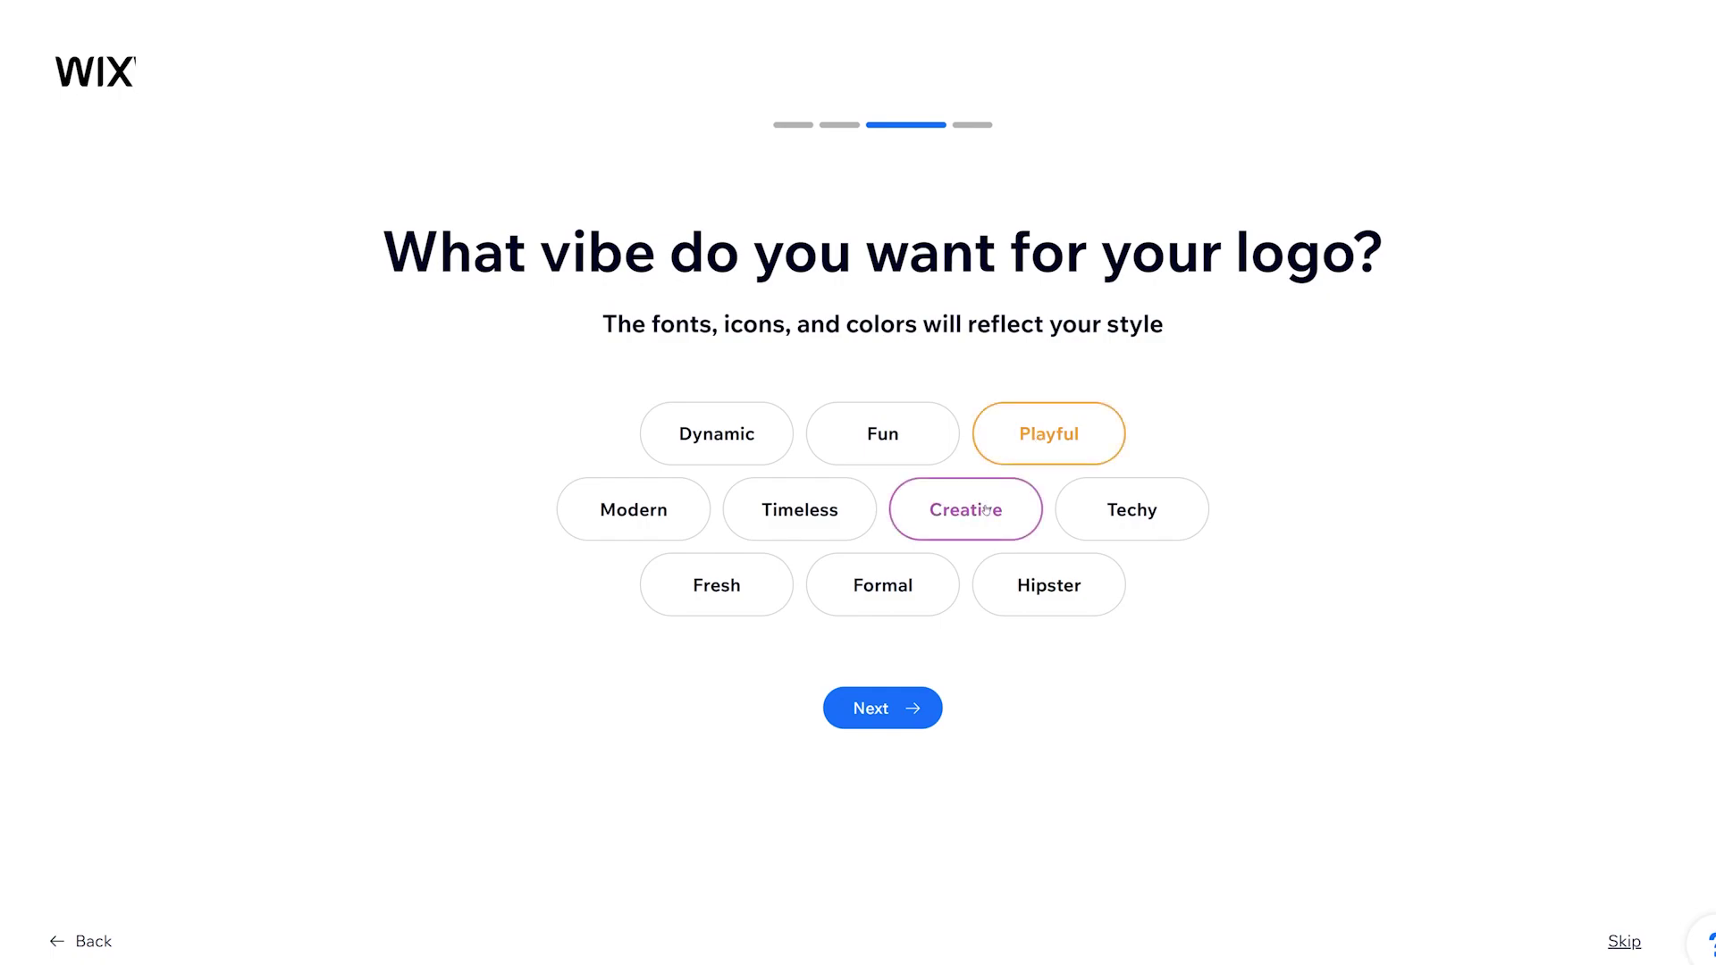
left_click(885, 456)
left_click(720, 445)
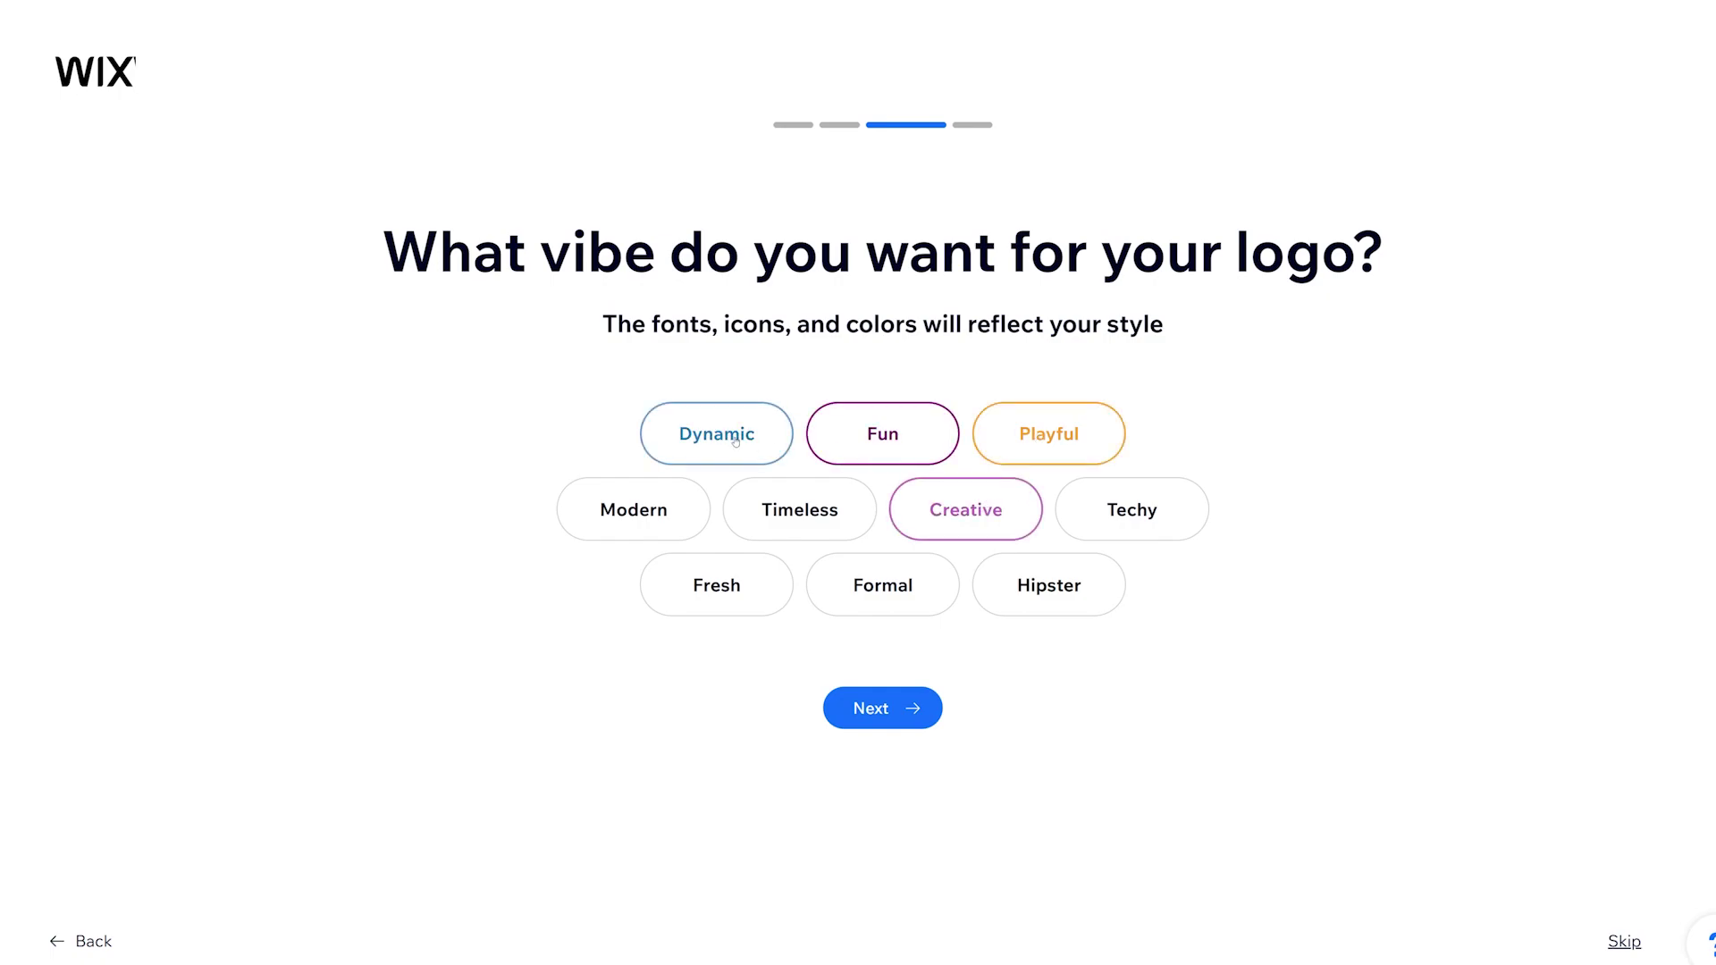
left_click(865, 711)
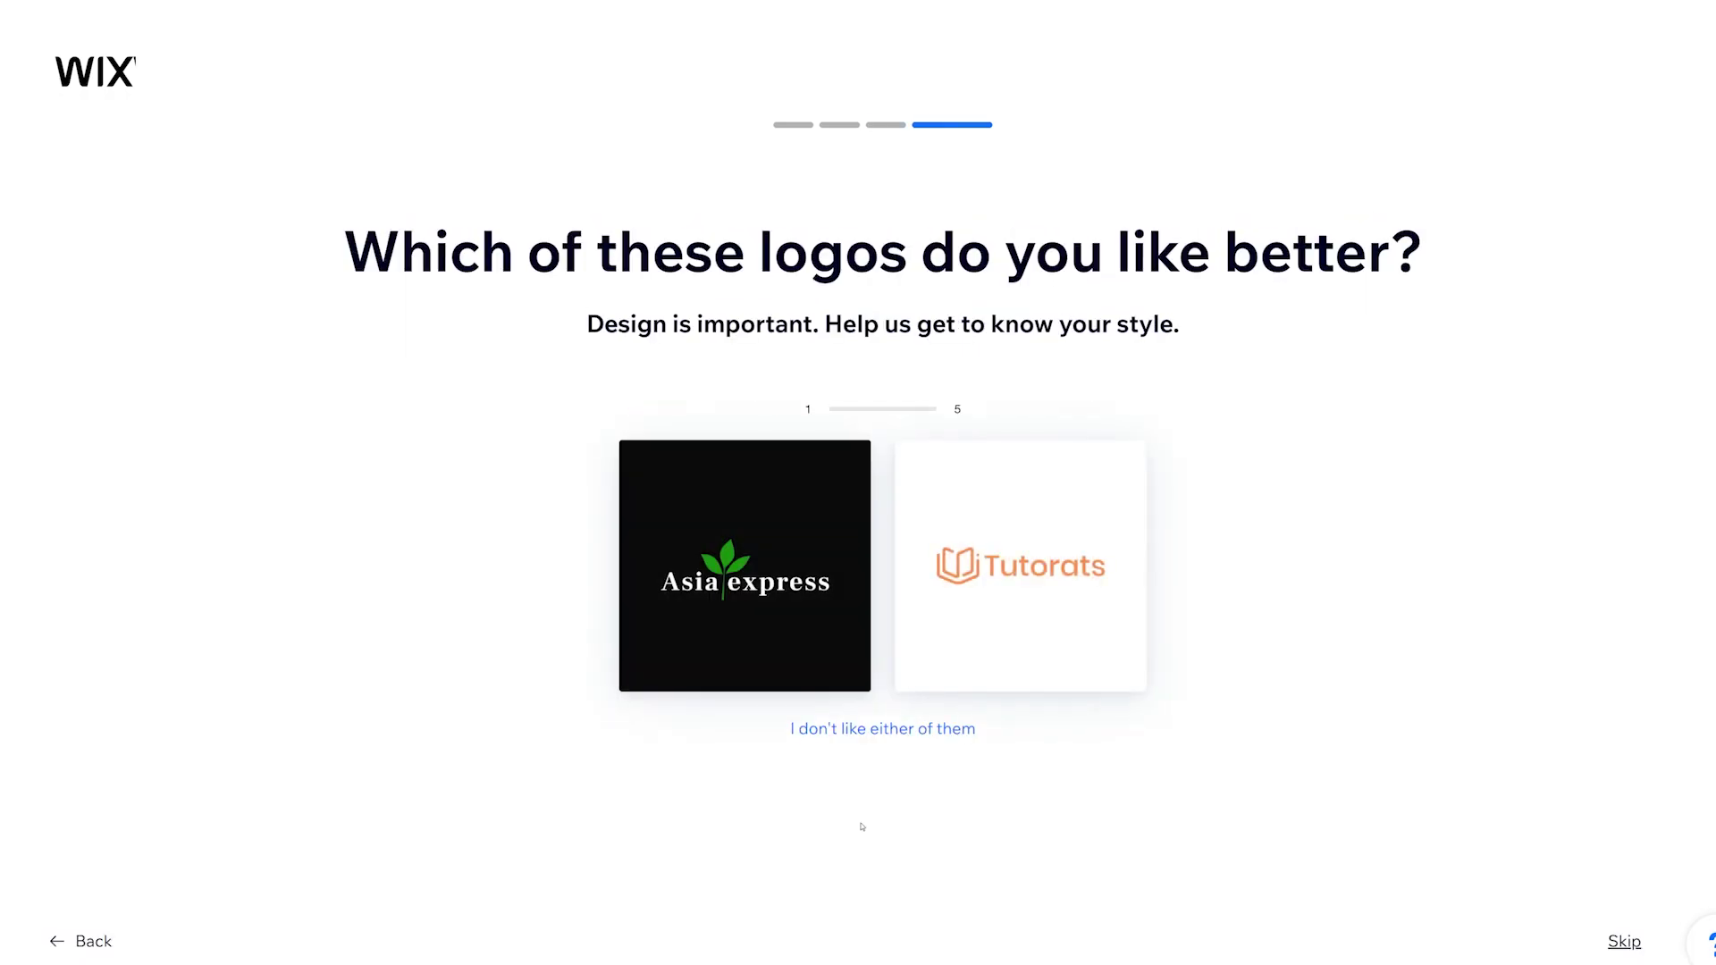
Step: Prefer the Tutorats and JAGUAR FIT logos in the comparison pairs
left_click(1057, 687)
left_click(1055, 680)
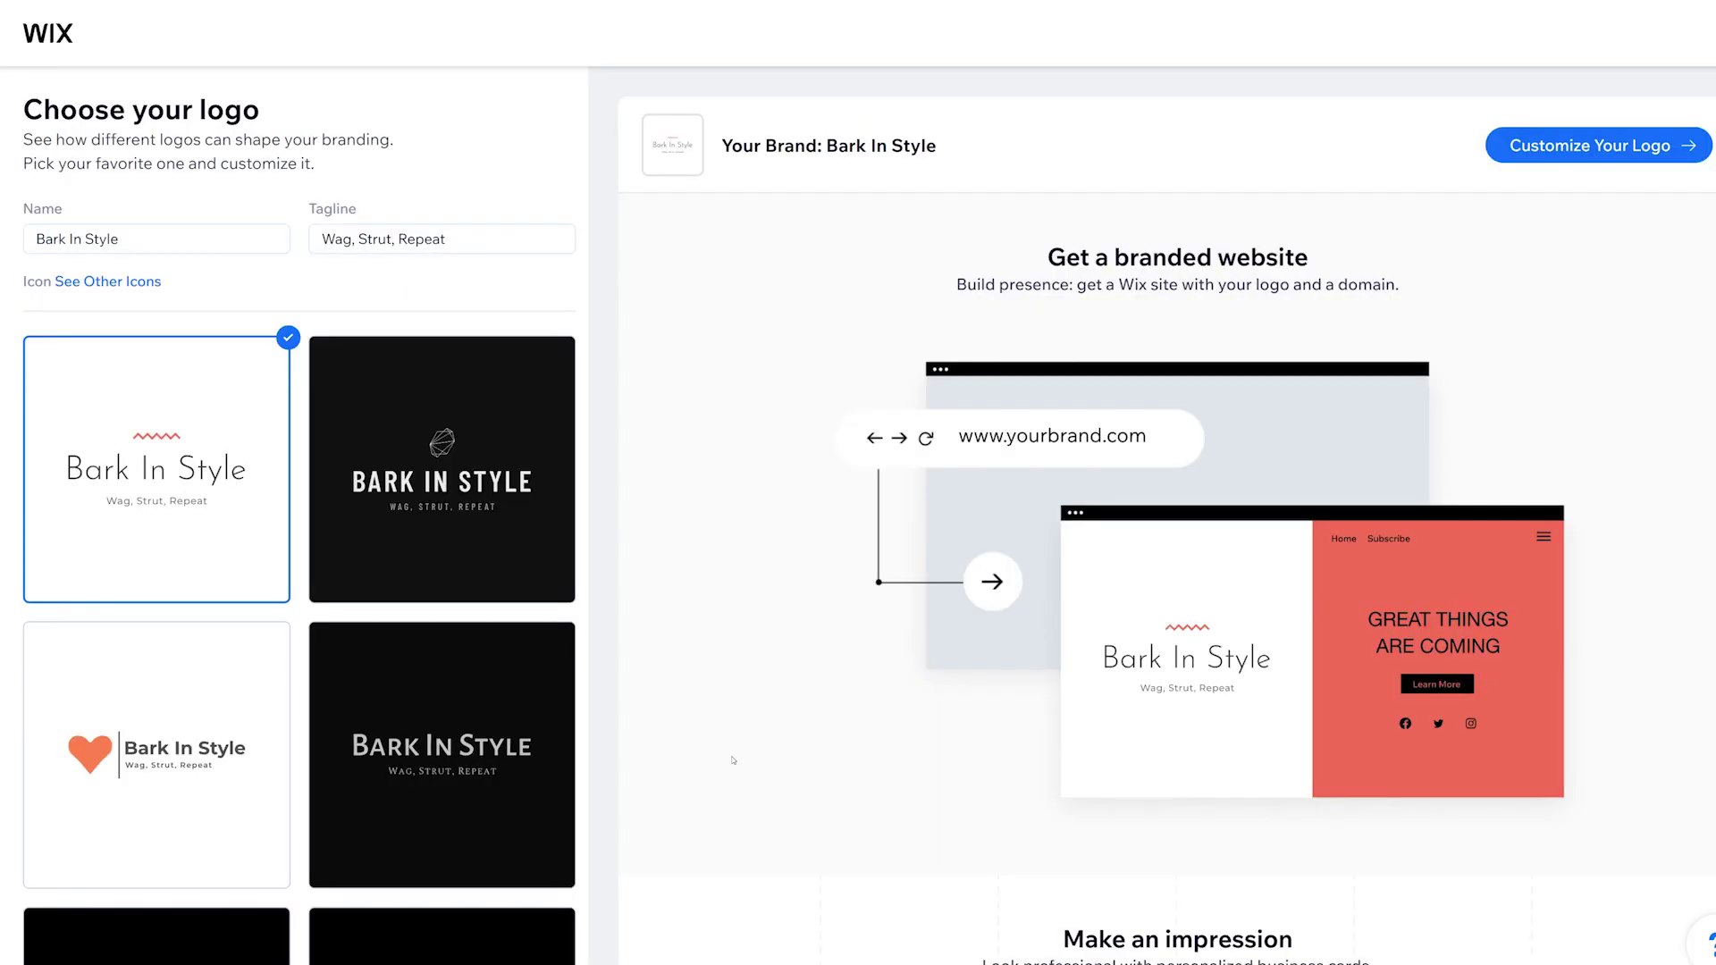
scroll(562, 844, "down", 10)
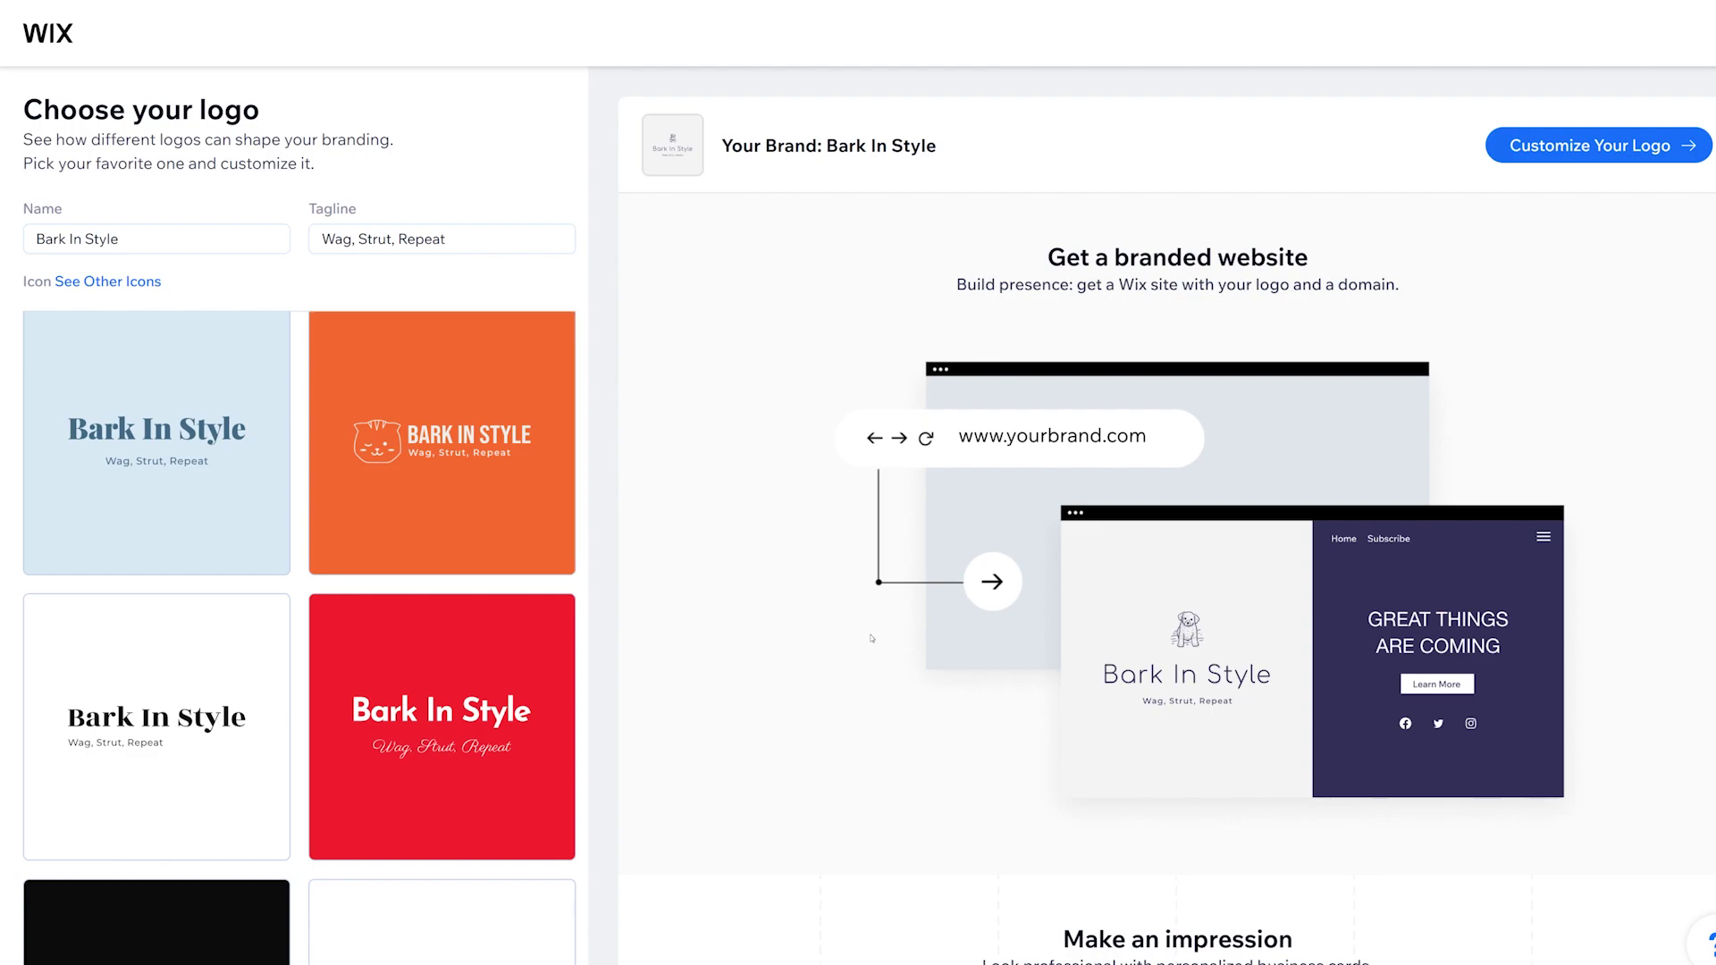
Step: Search the replacement icon collection for 'dog'
left_click(98, 284)
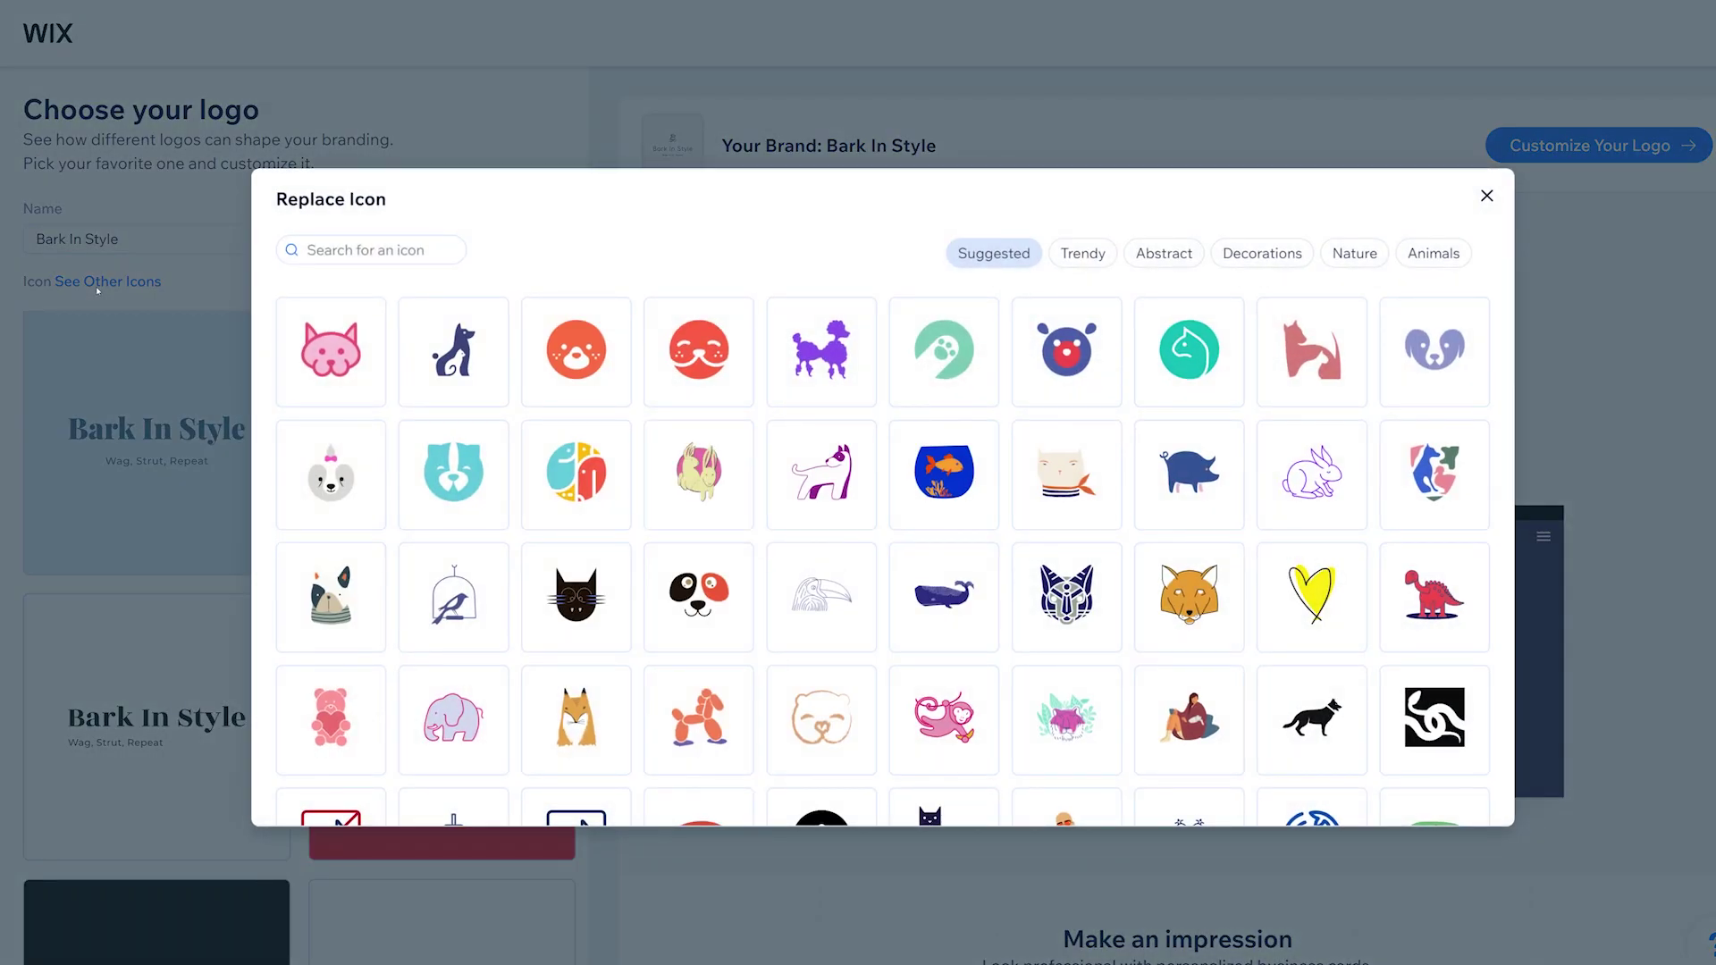
left_click(375, 250)
type("dog")
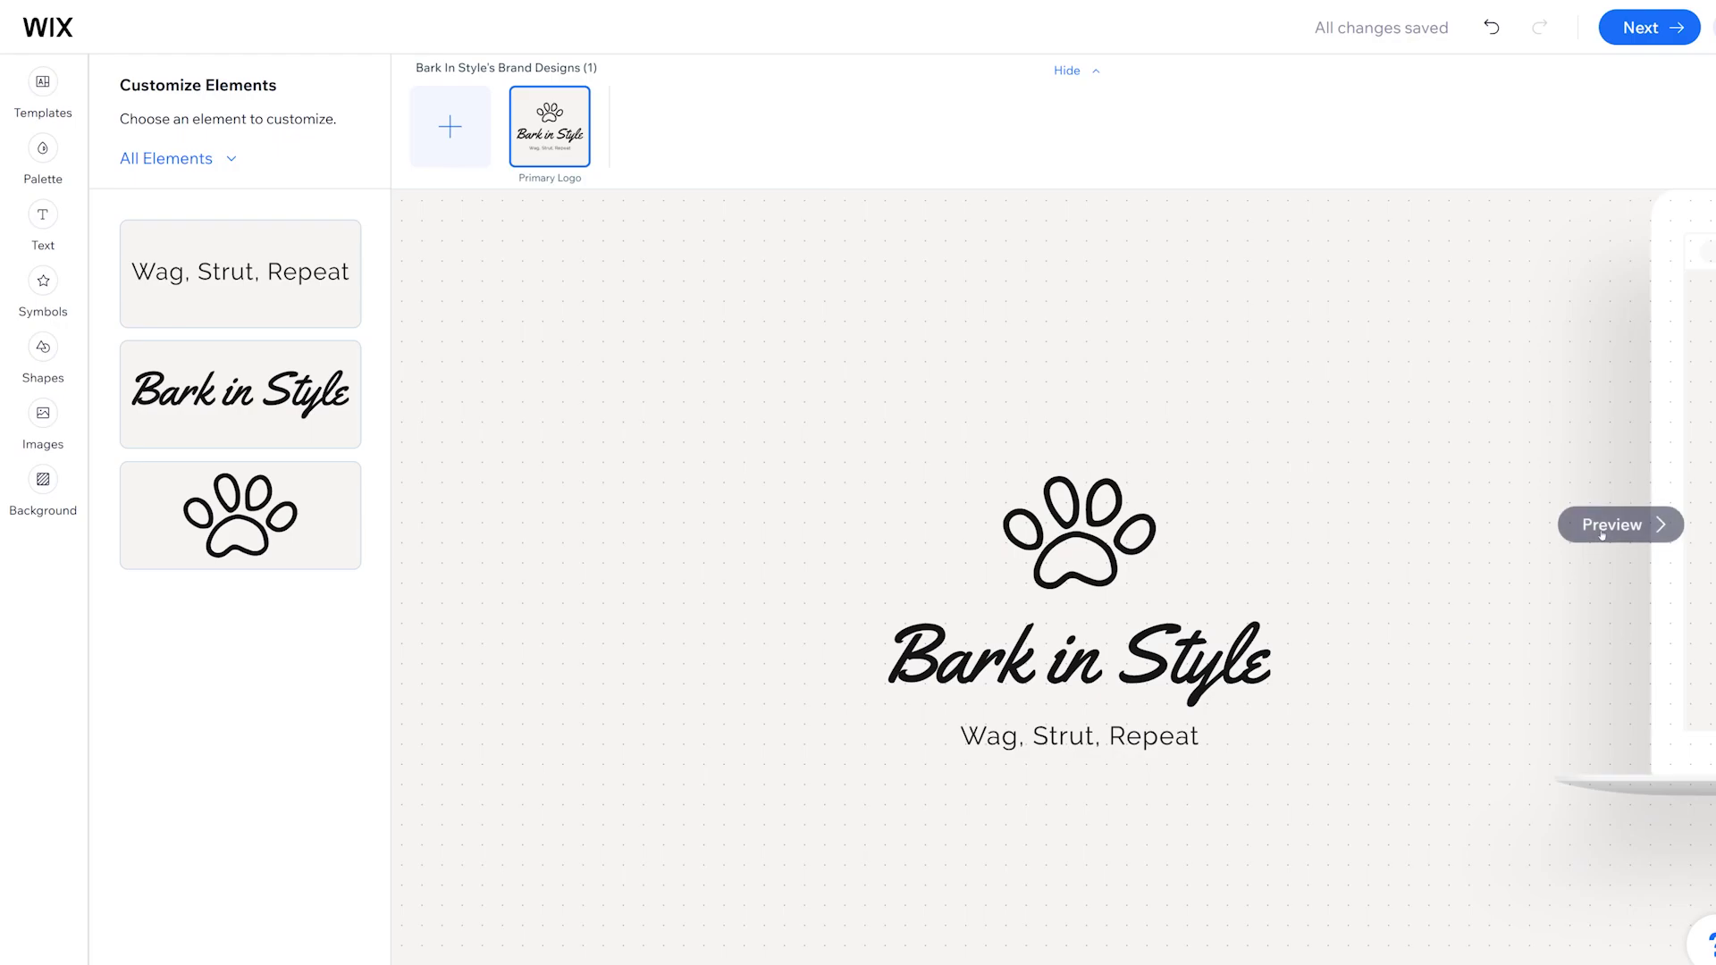
Step: Preview the logo on social media, business card and merchandise mockups, then step back one
left_click(1603, 533)
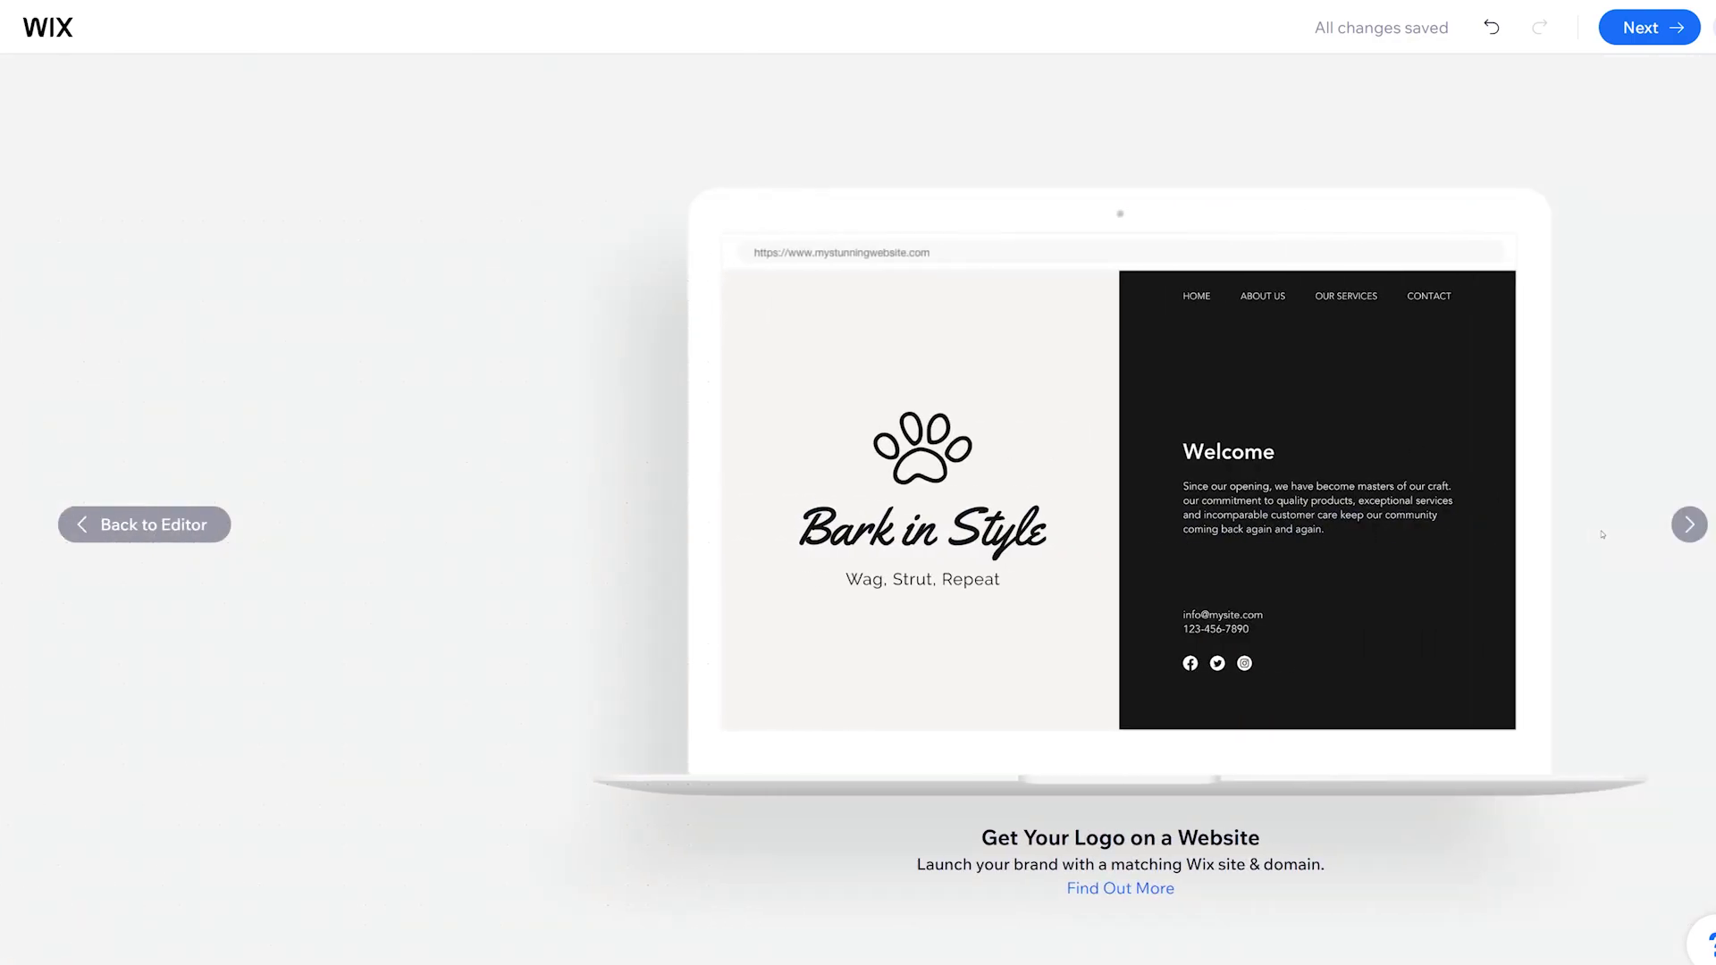
left_click(1689, 525)
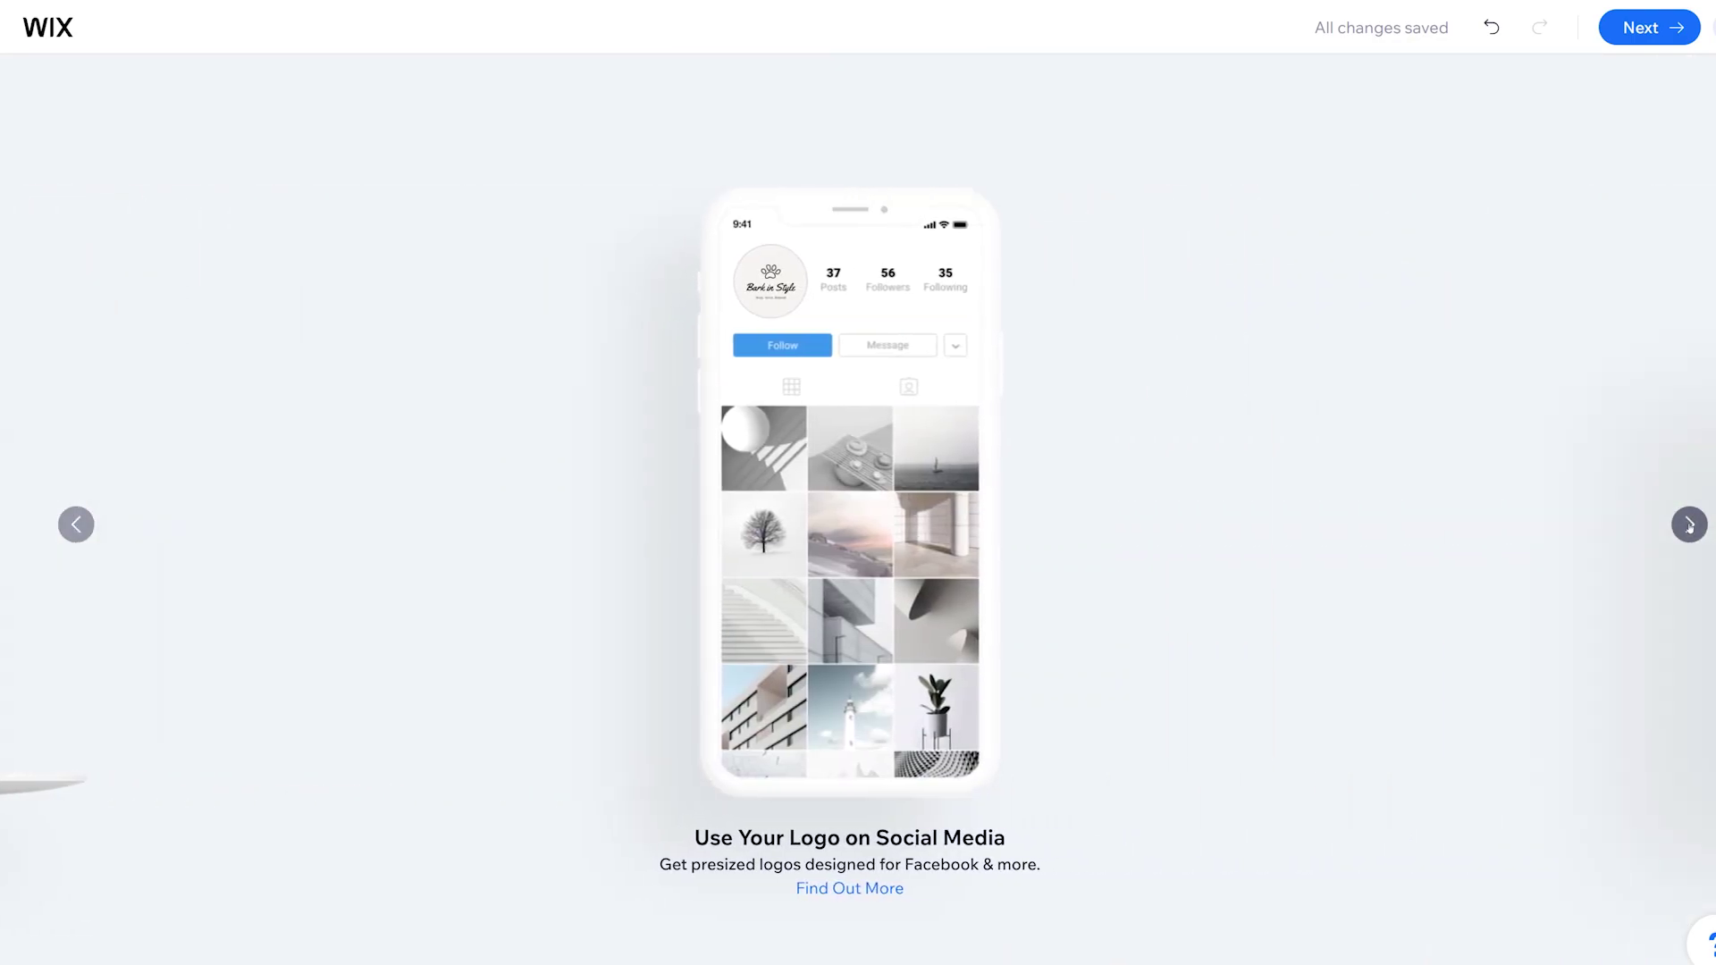
left_click(1689, 524)
left_click(1690, 524)
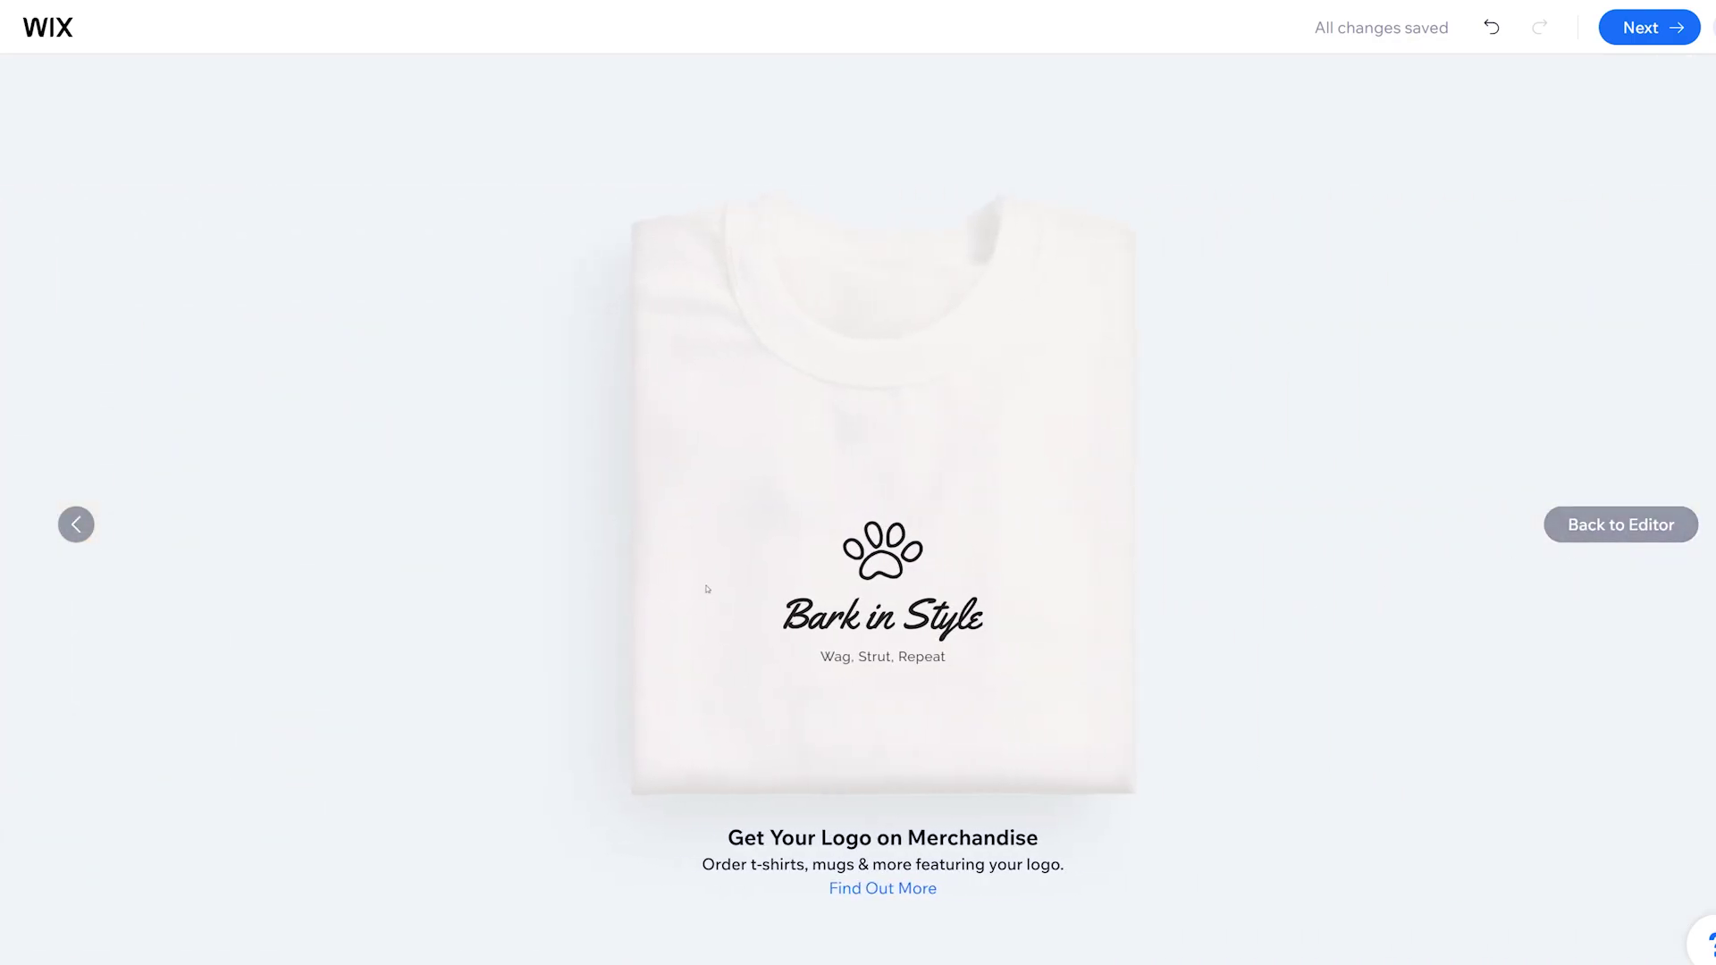
left_click(77, 524)
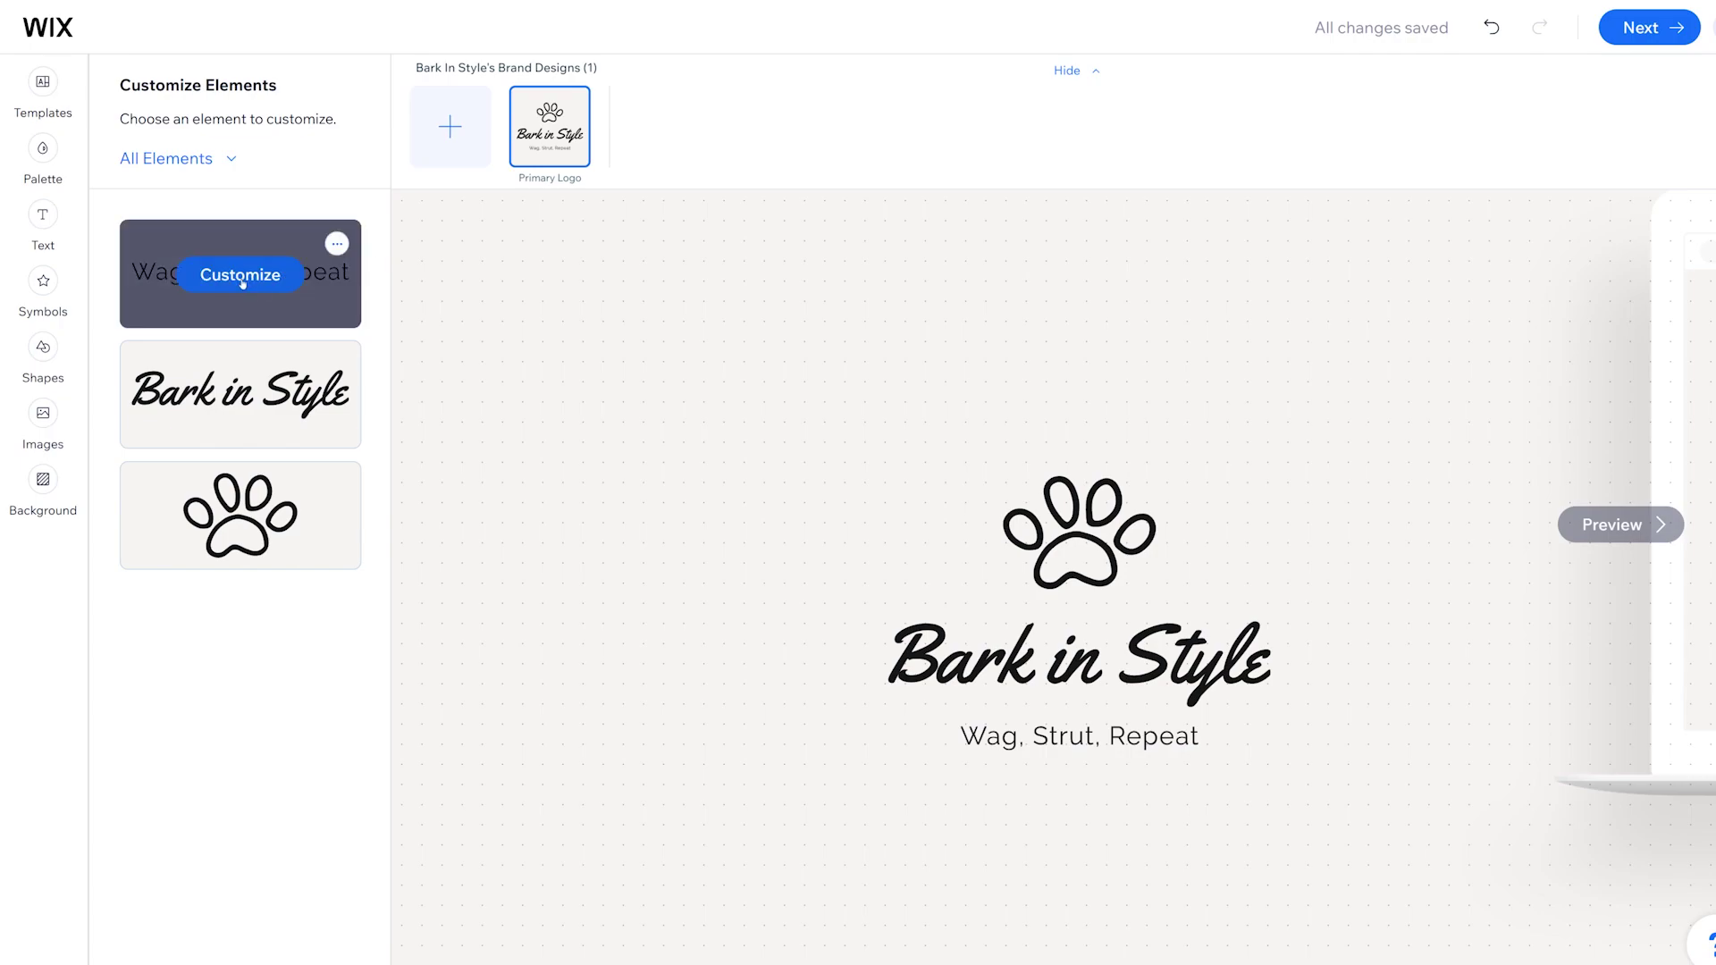
Step: Try the Acai Kick, Autumn Night and Atomic Pink palettes, settling on Antique Muse
left_click(239, 276)
scroll(211, 356, "down", 3)
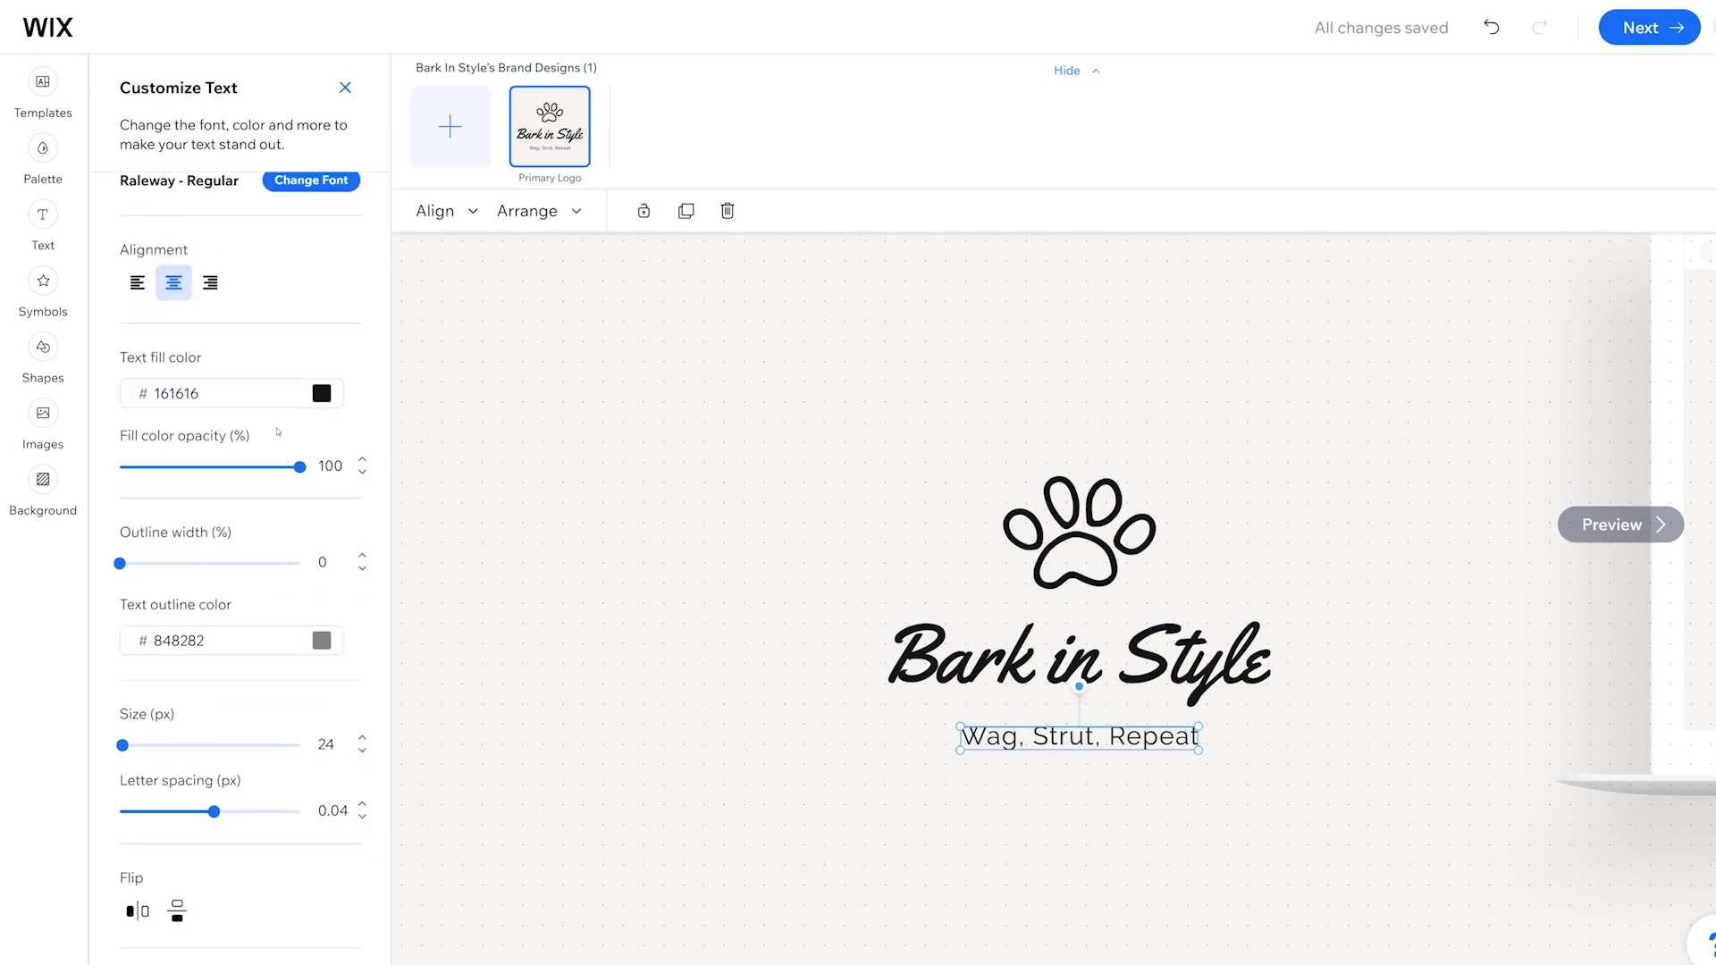
scroll(244, 502, "down", 4)
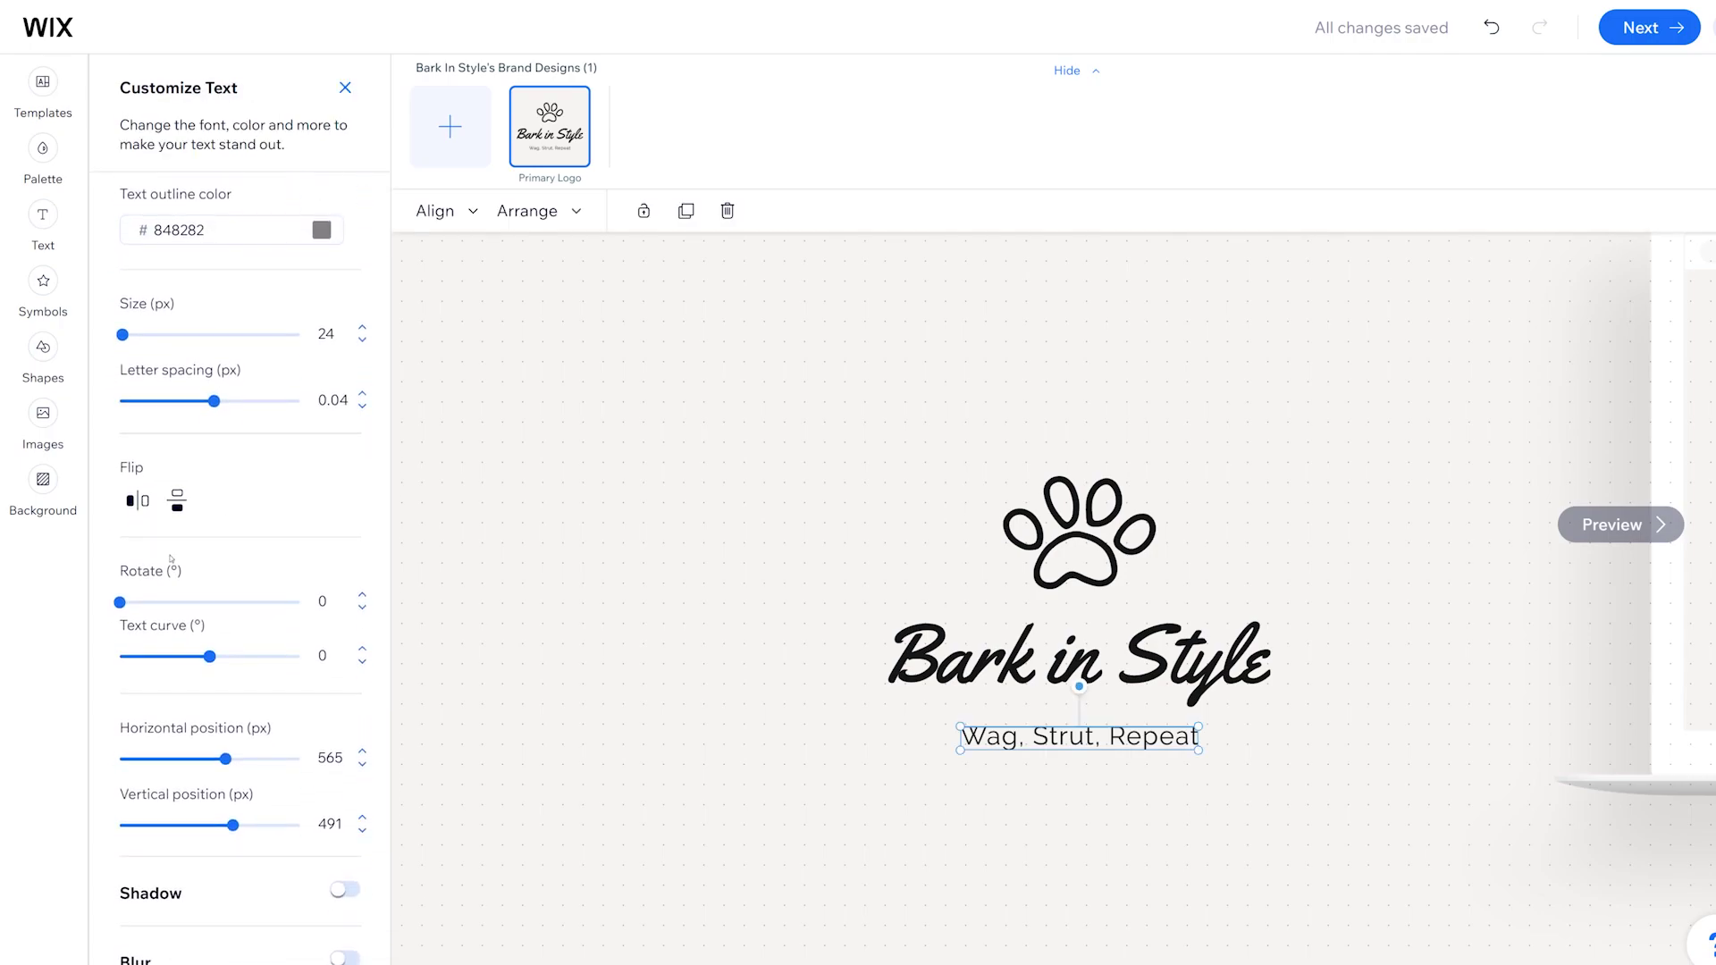
left_click(581, 662)
scroll(241, 500, "down", 10)
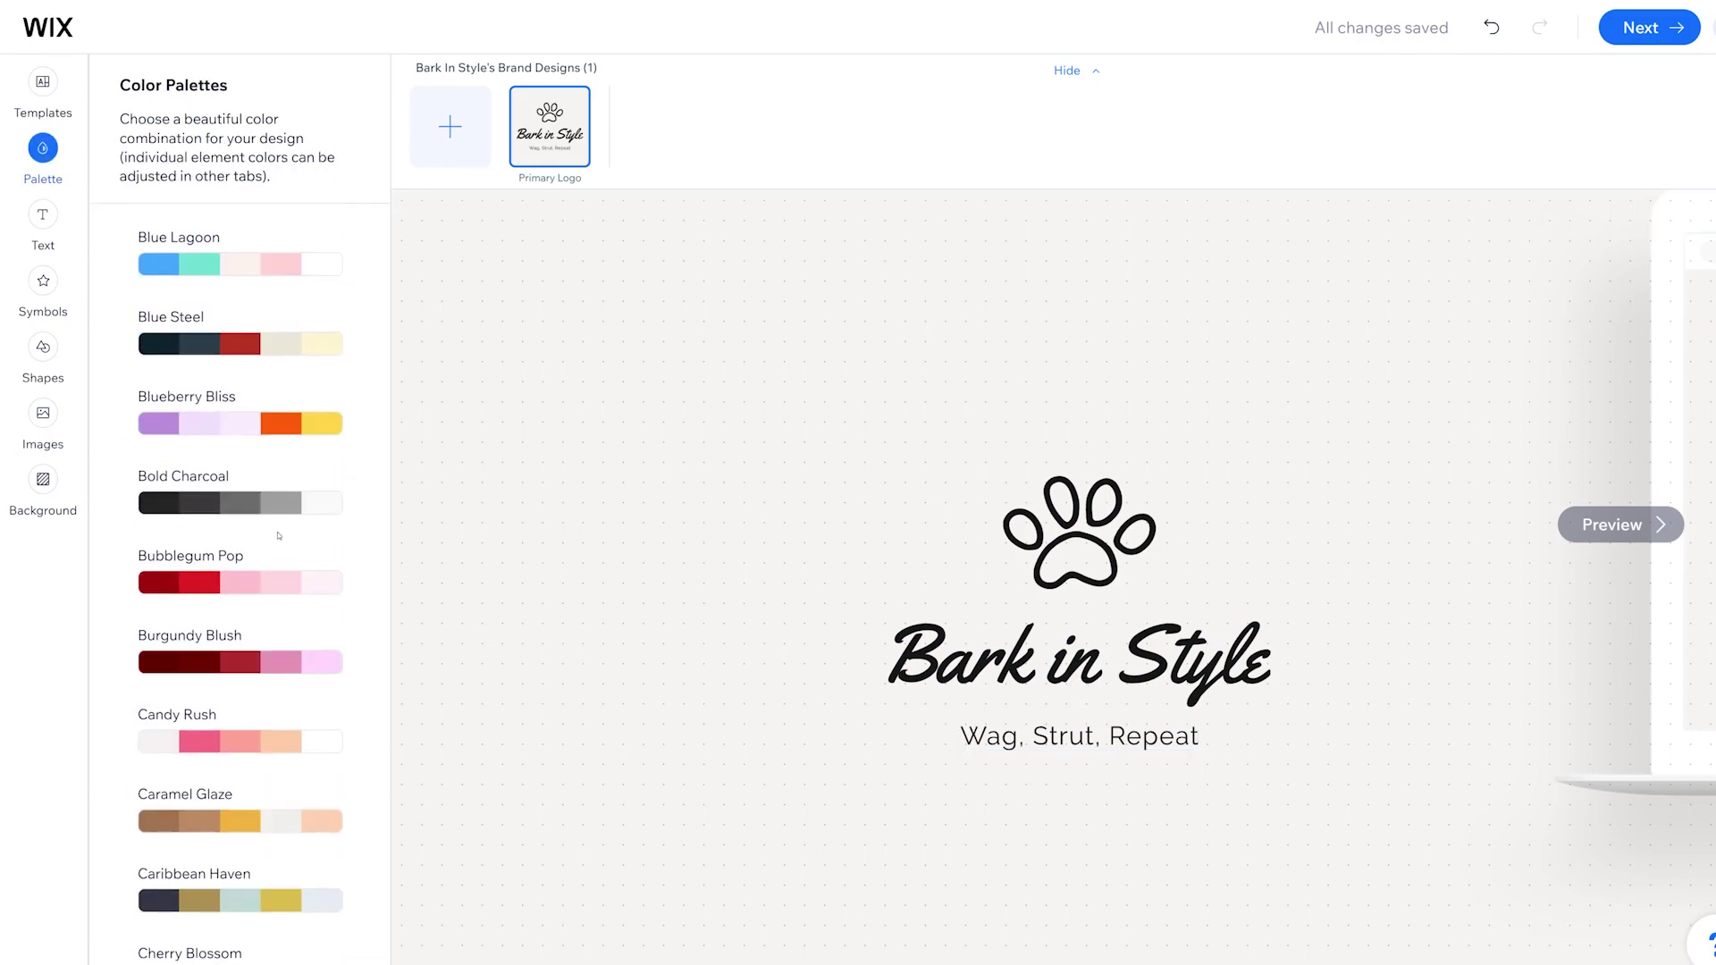
scroll(277, 532, "up", 10)
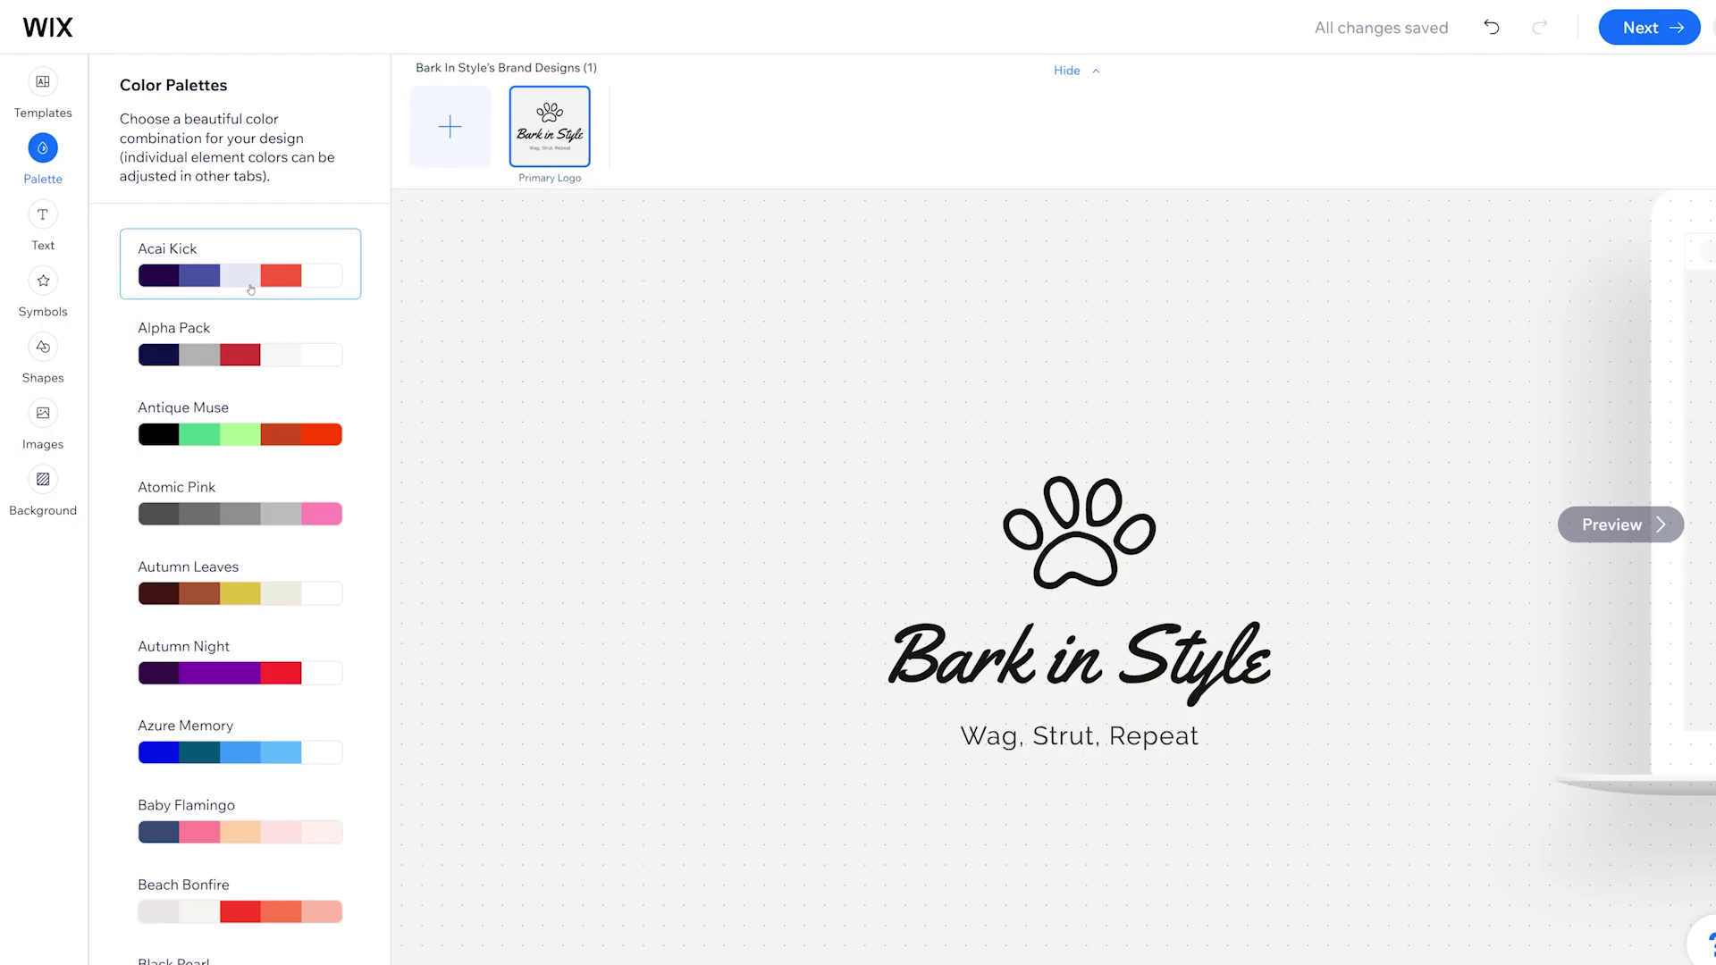
left_click(251, 288)
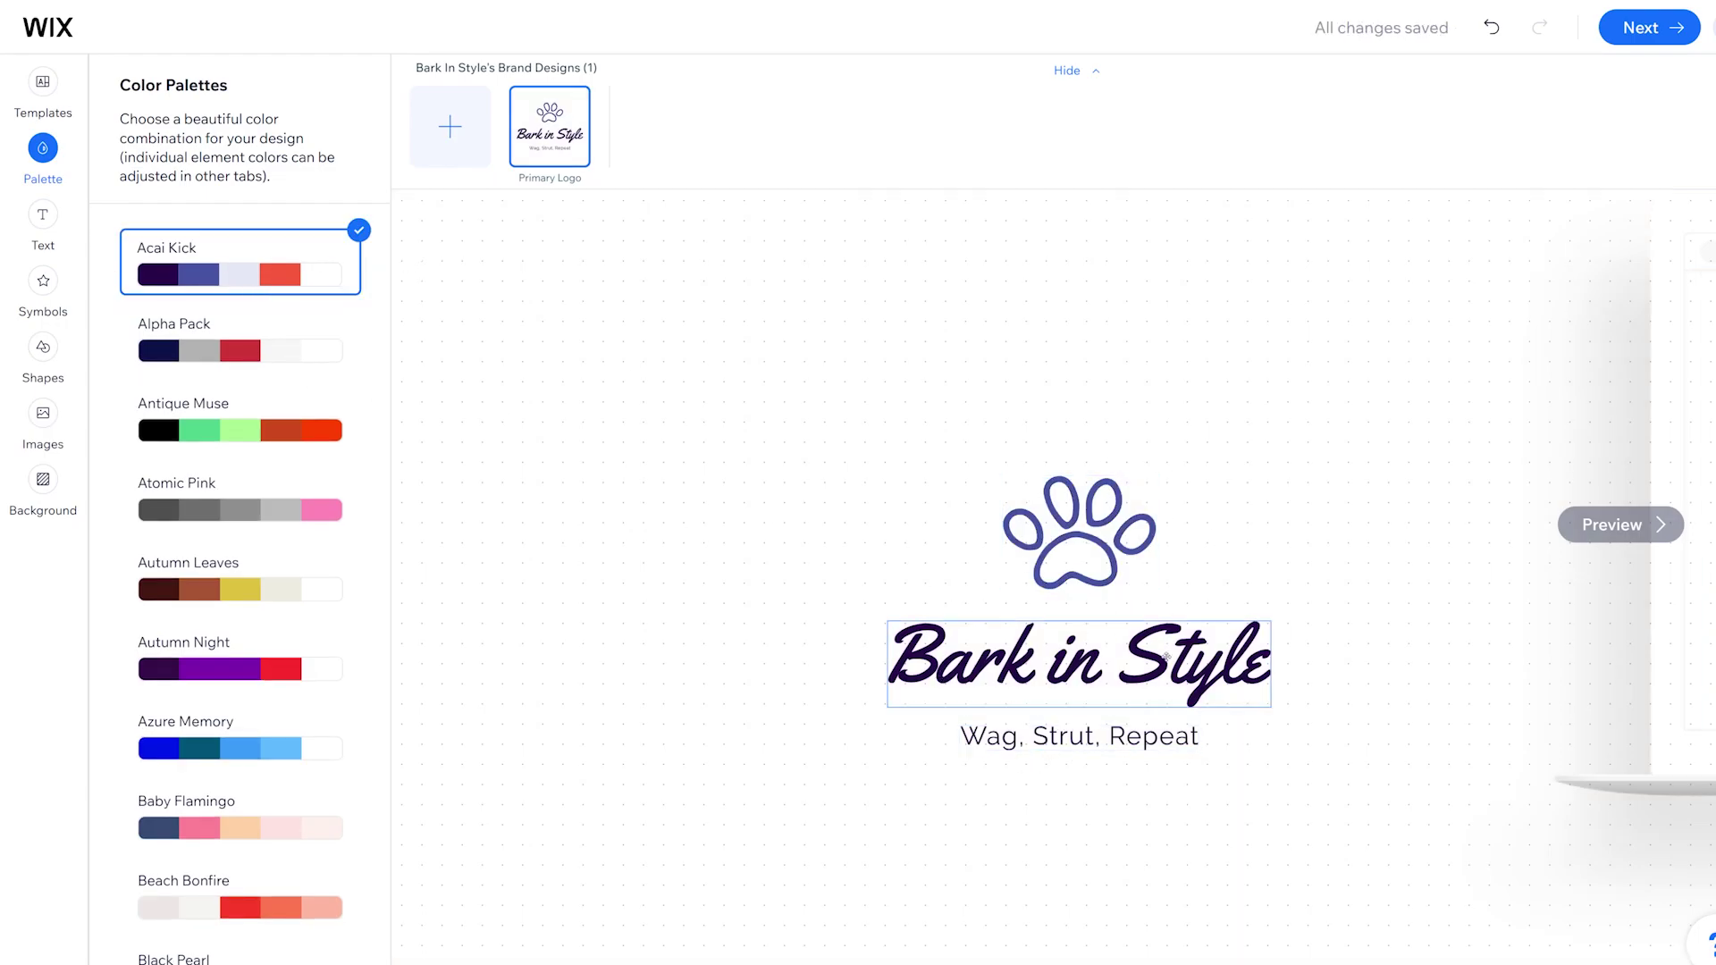
left_click(295, 671)
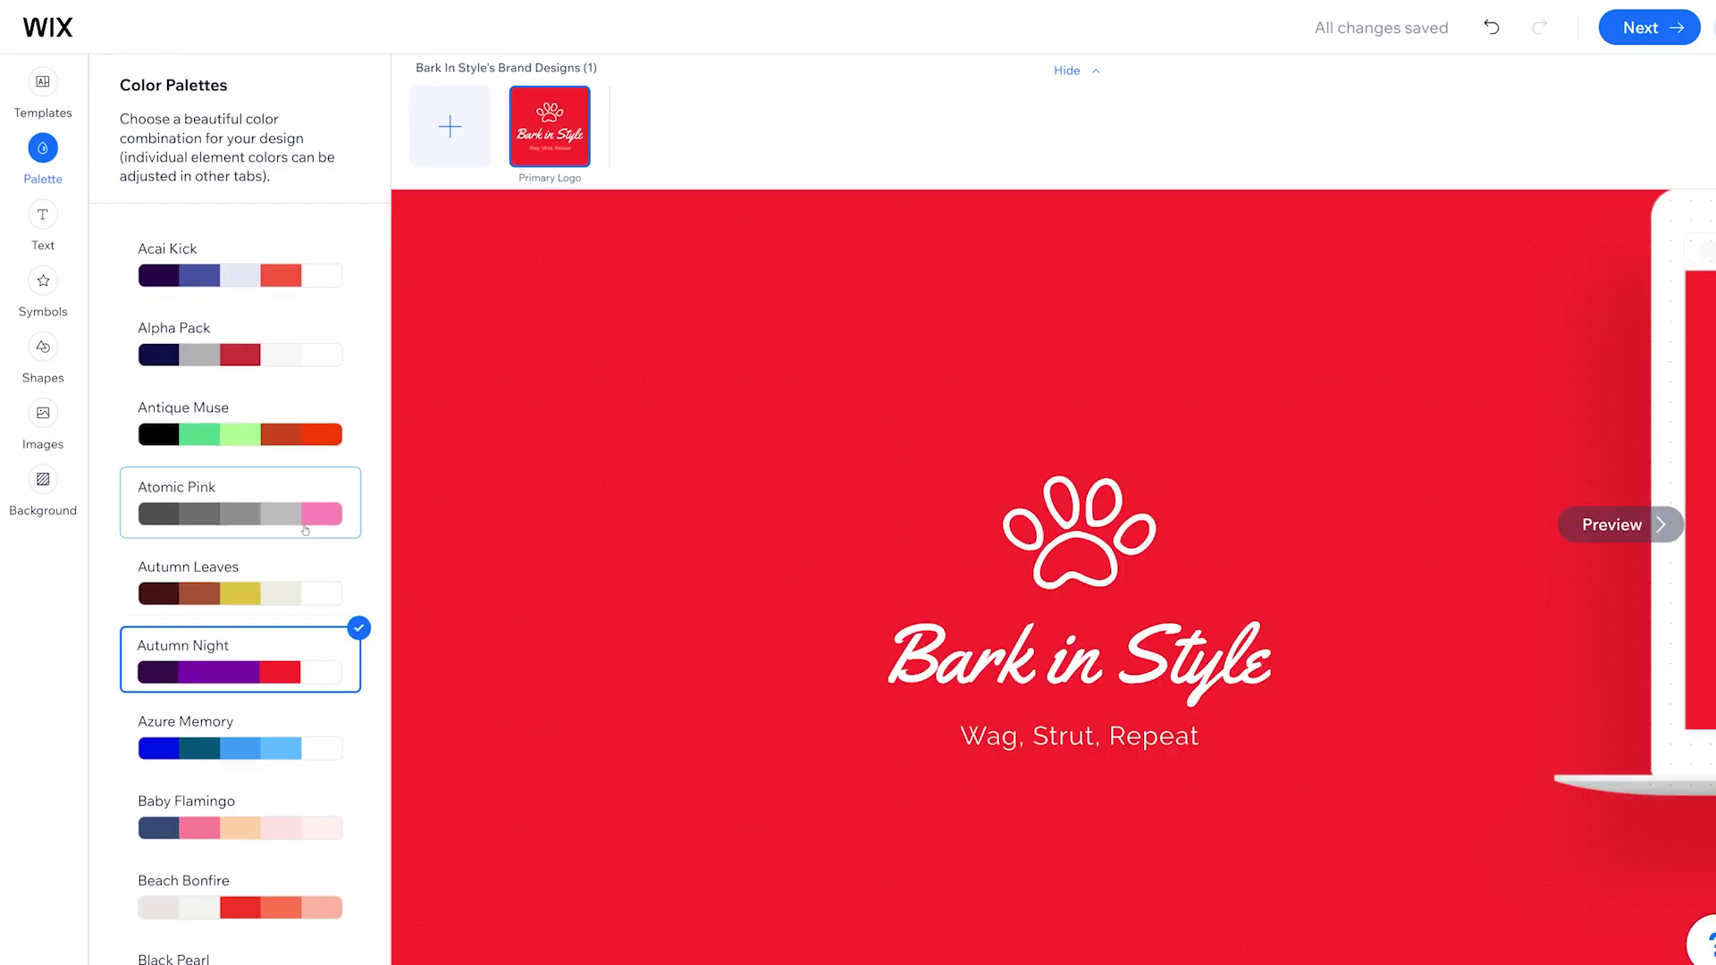
left_click(241, 509)
left_click(240, 451)
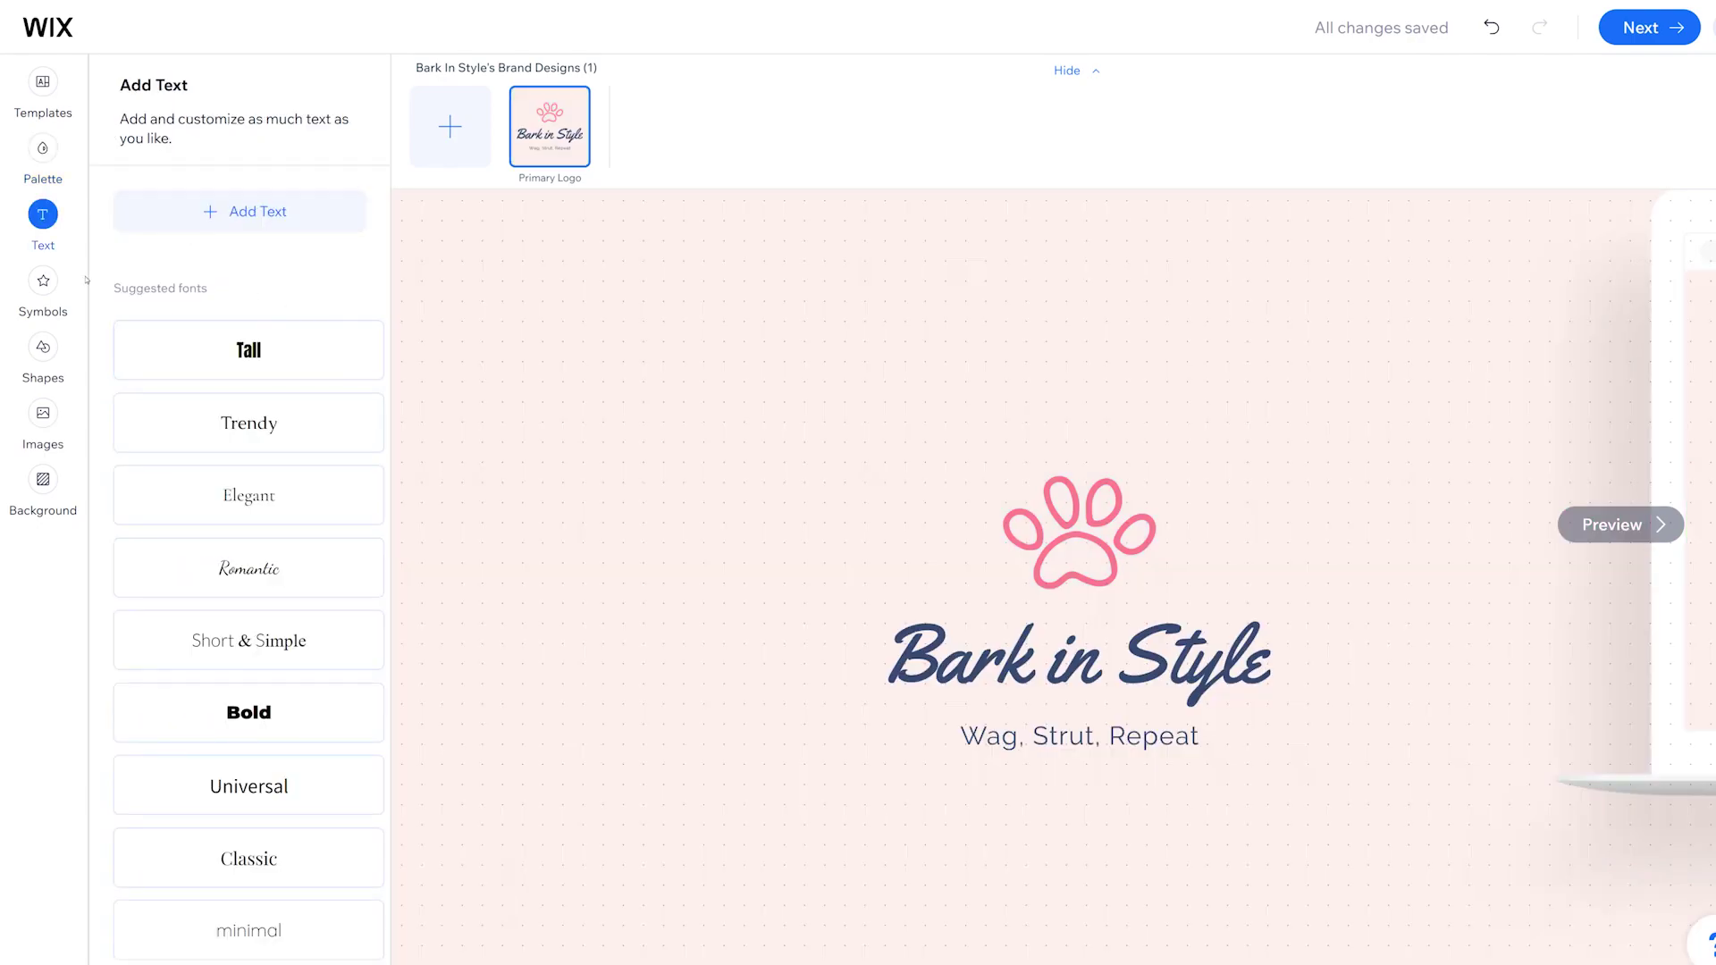
Step: Review the Symbols, Shapes, Images and Background panels and finish editing
left_click(43, 281)
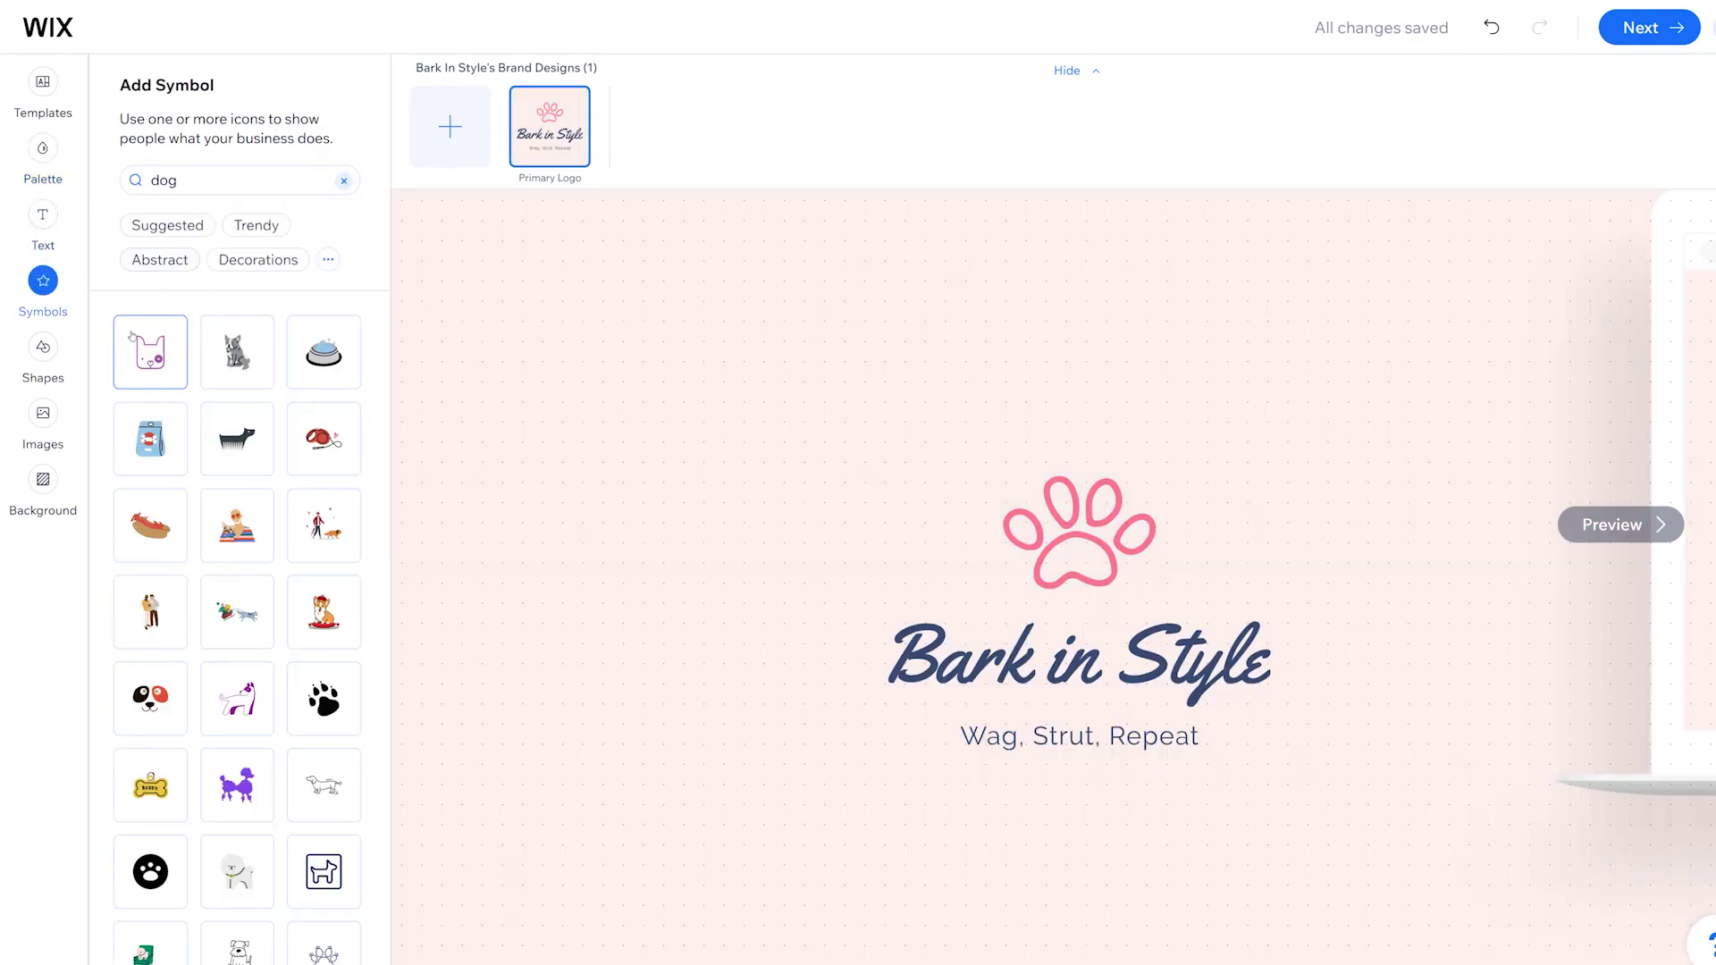
left_click(43, 346)
left_click(45, 414)
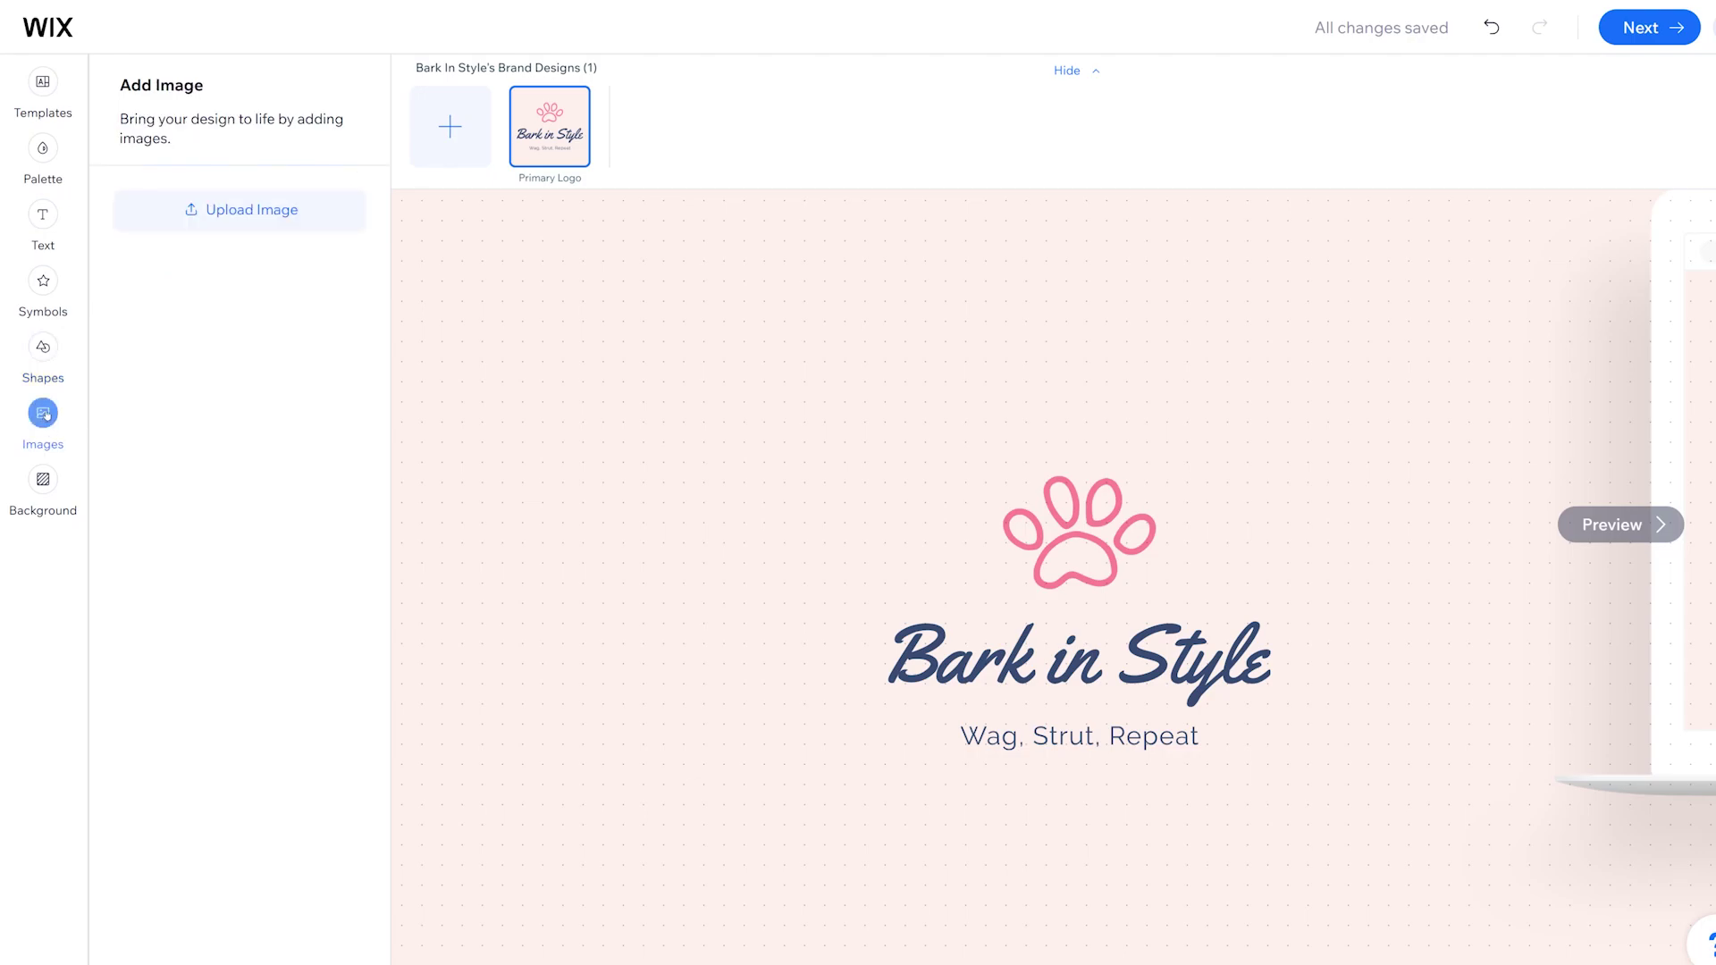
left_click(44, 480)
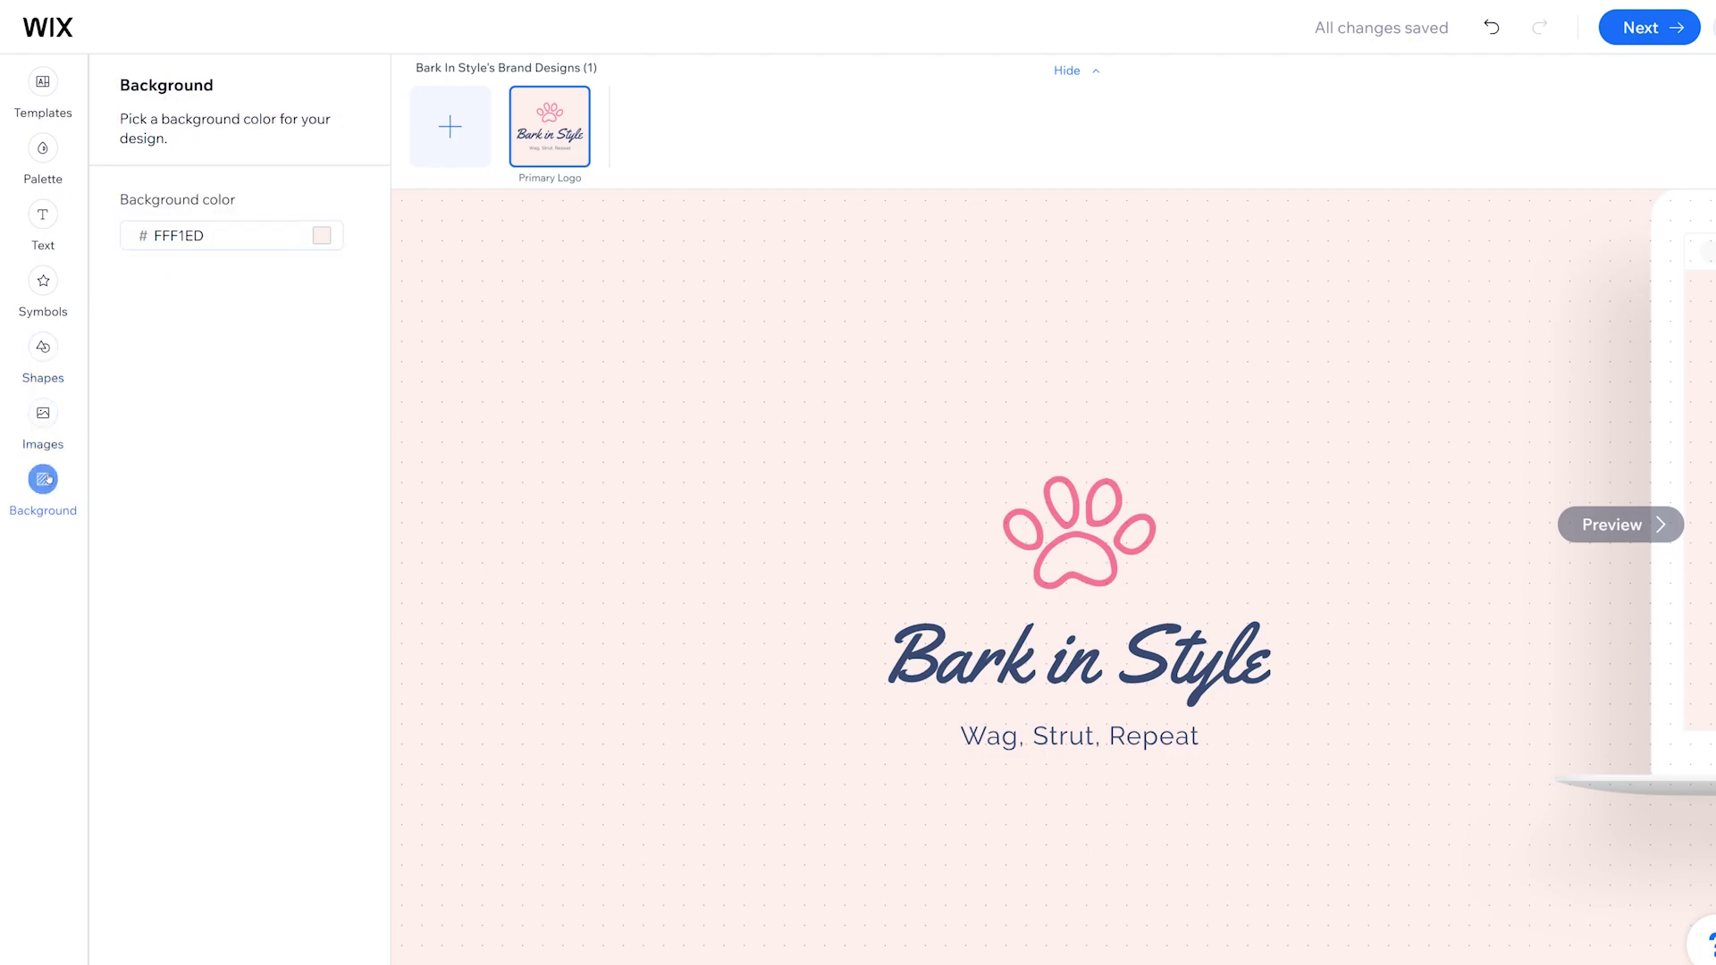
left_click(1622, 34)
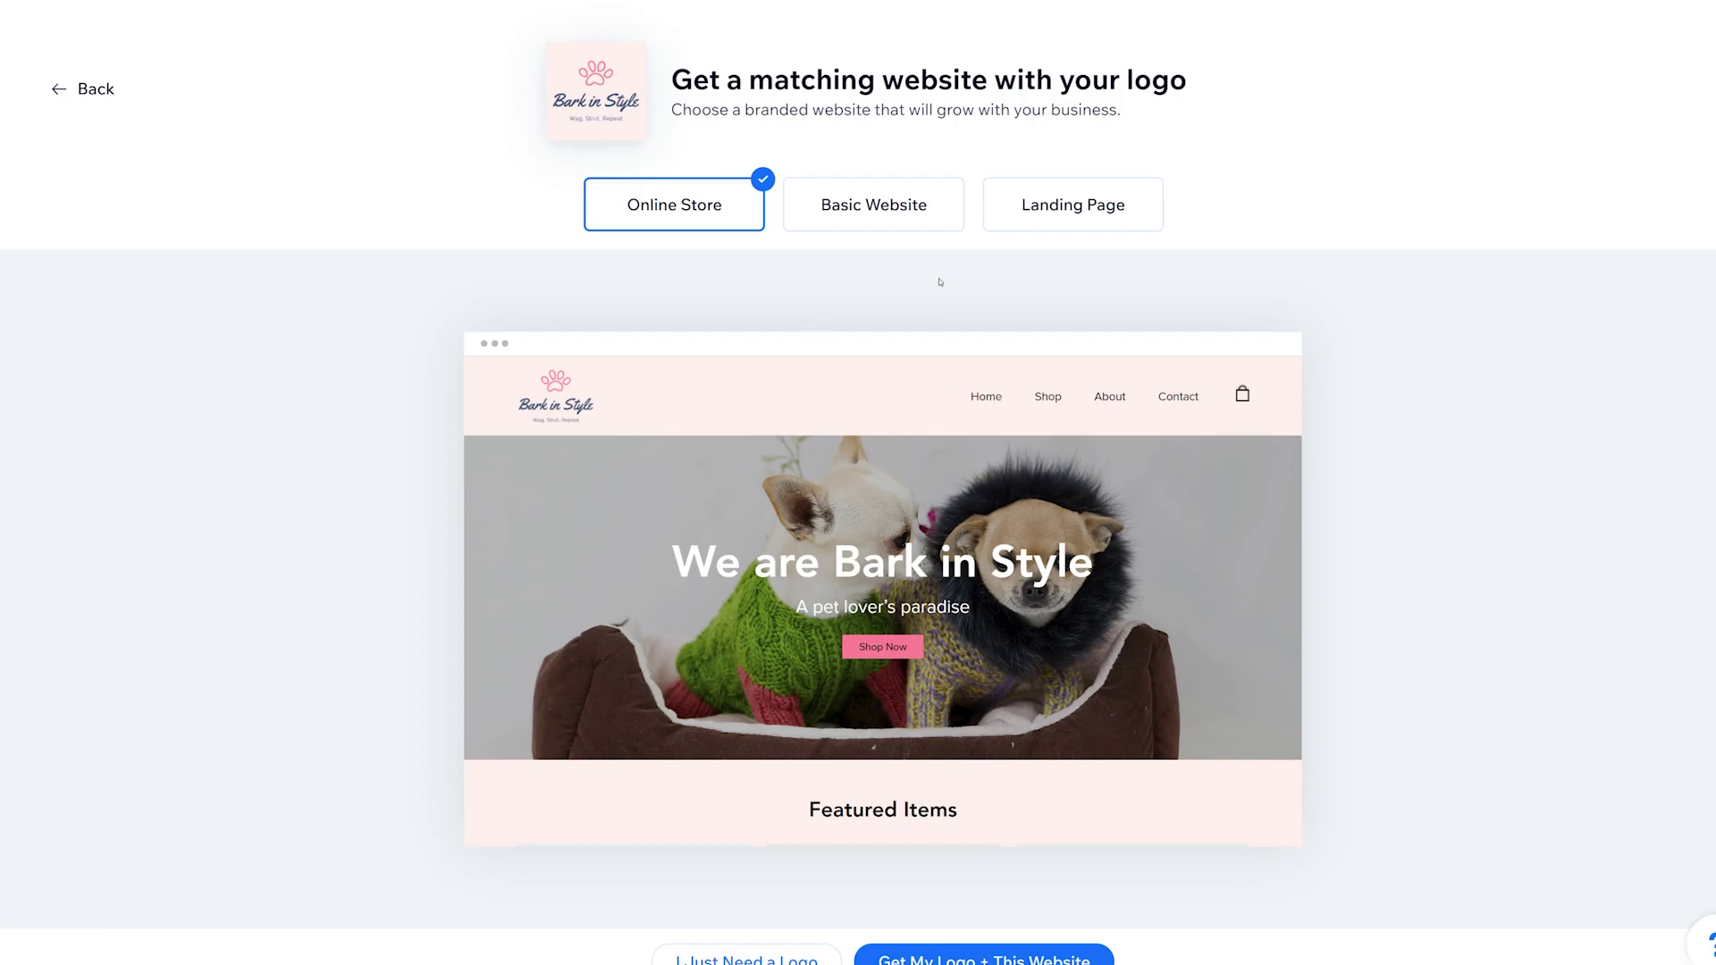
Step: Preview the Basic Website and Landing Page layouts, then choose 'I Just Need a Logo'
left_click(865, 214)
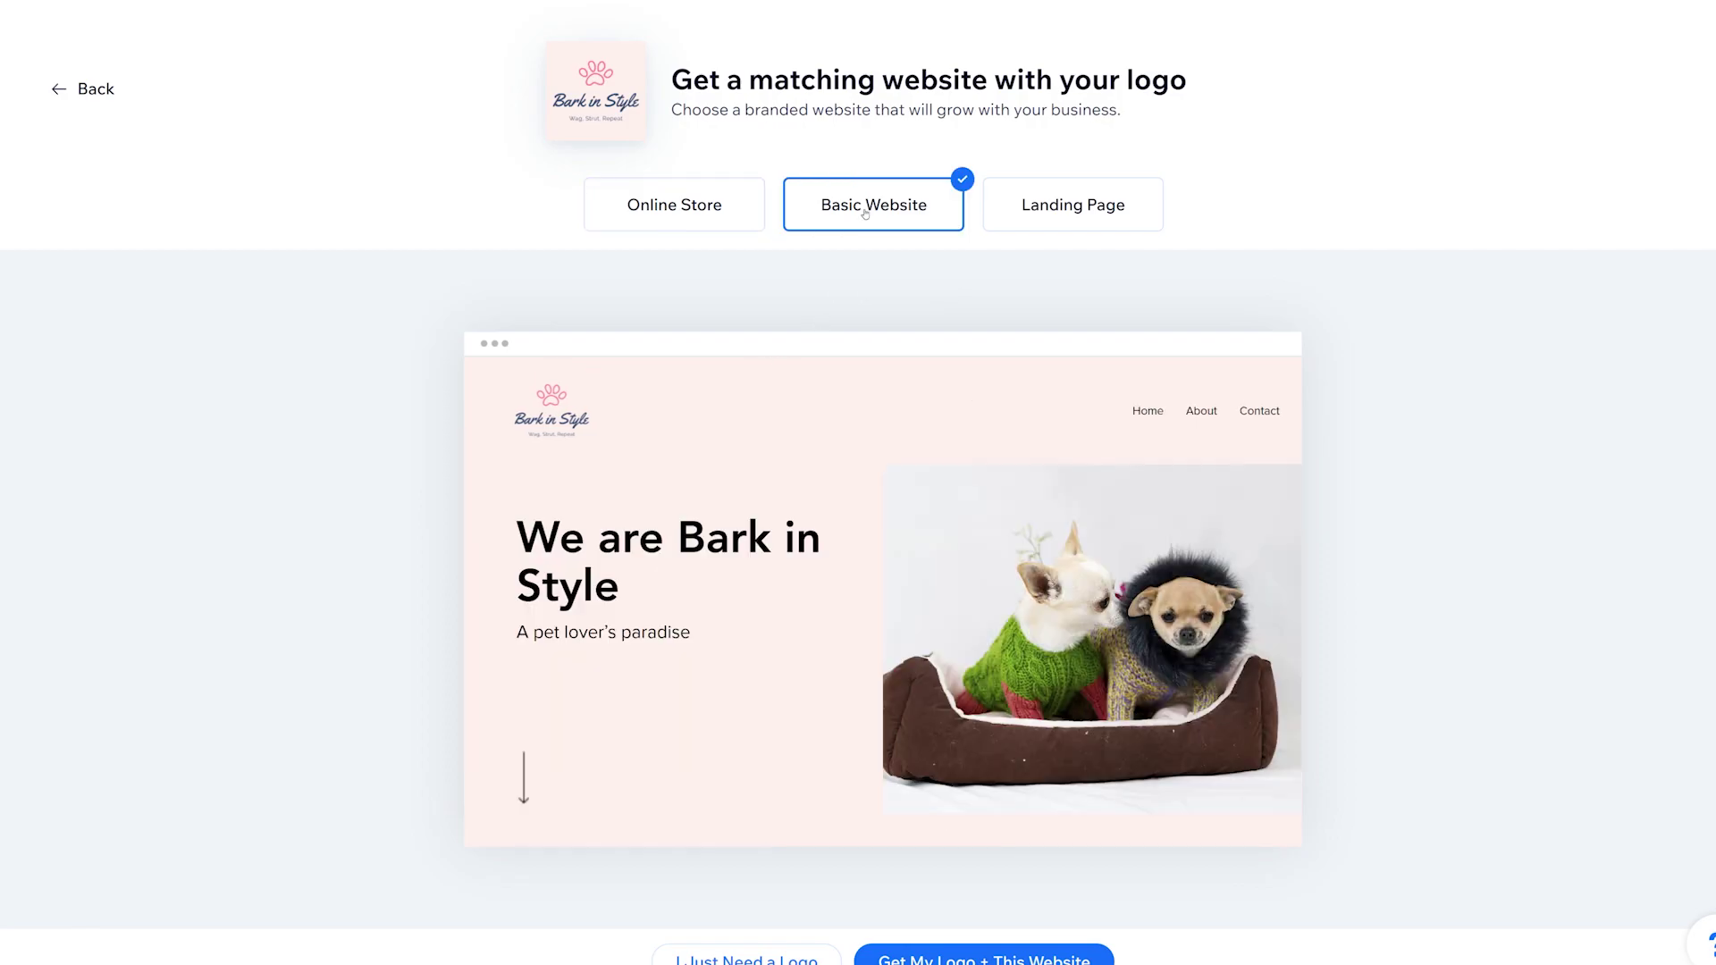
left_click(1071, 219)
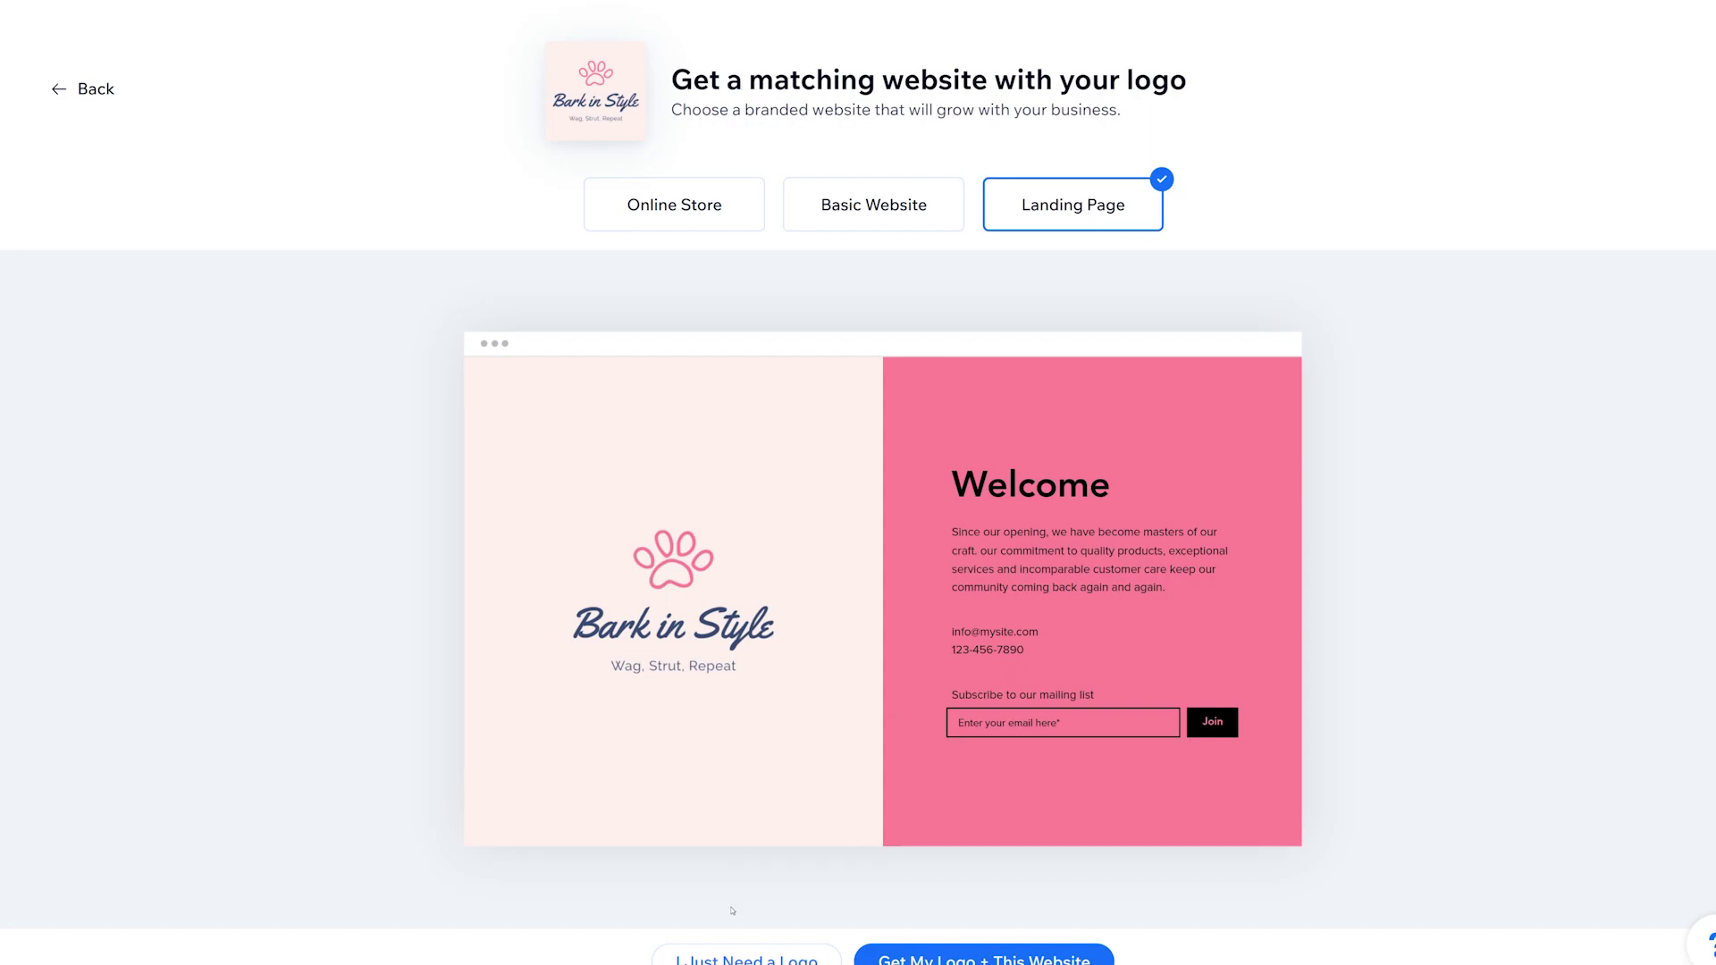
left_click(746, 957)
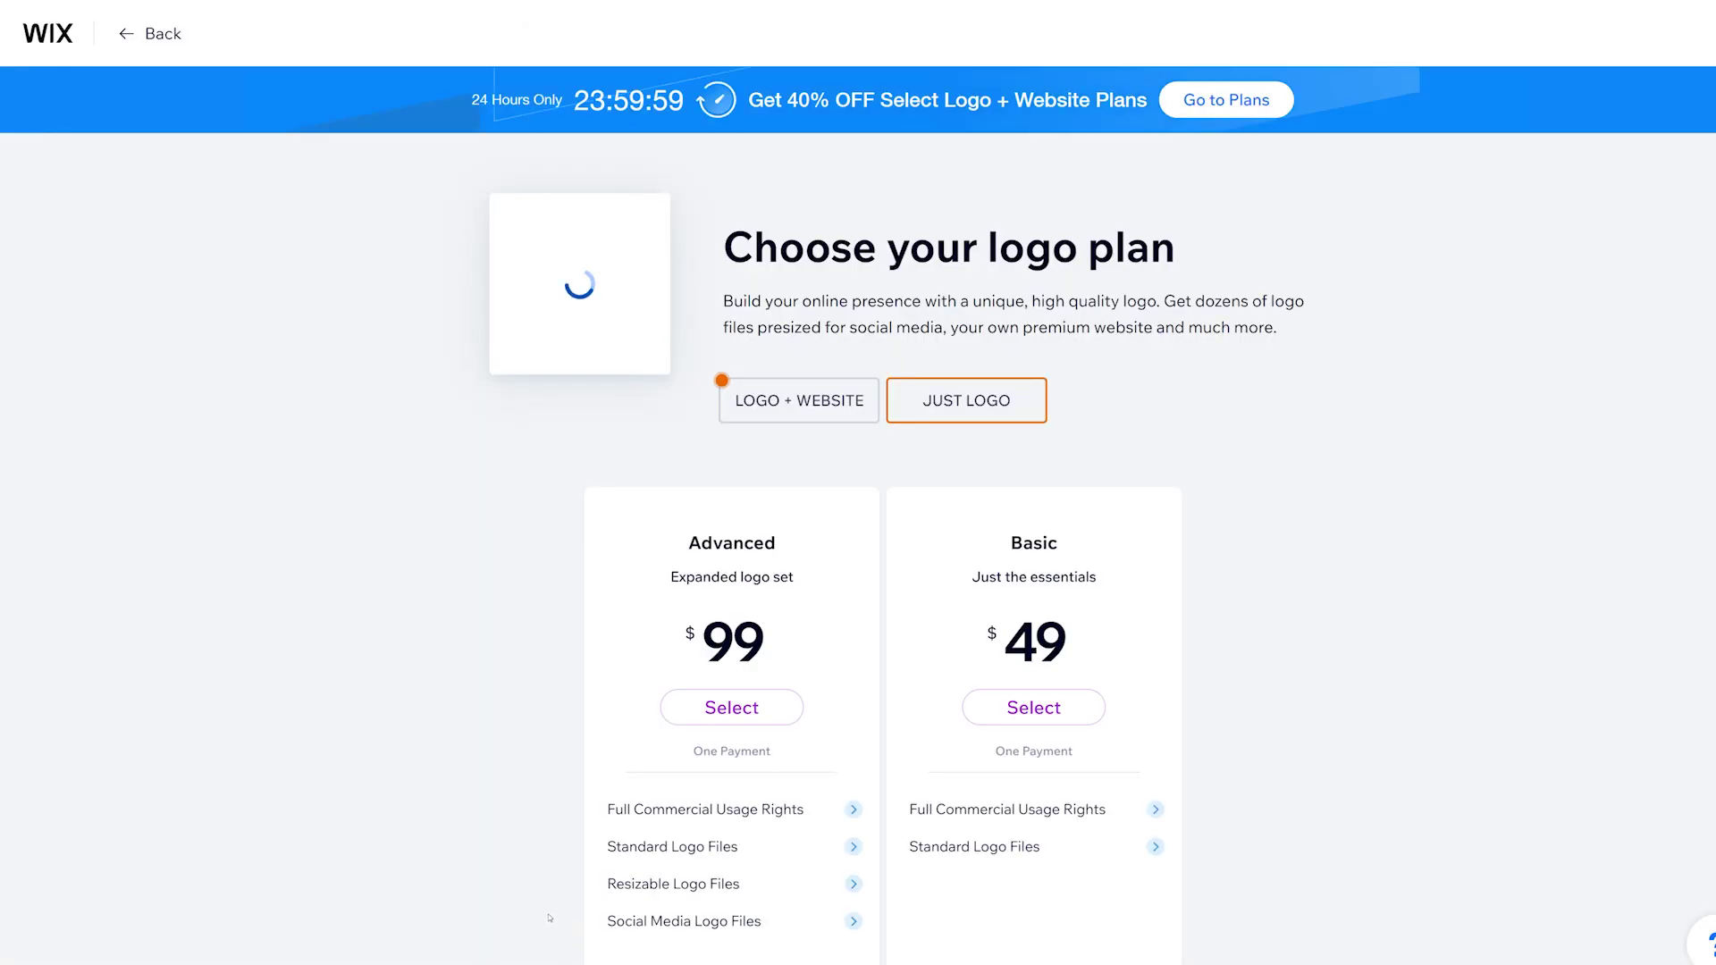
scroll(1321, 563, "down", 3)
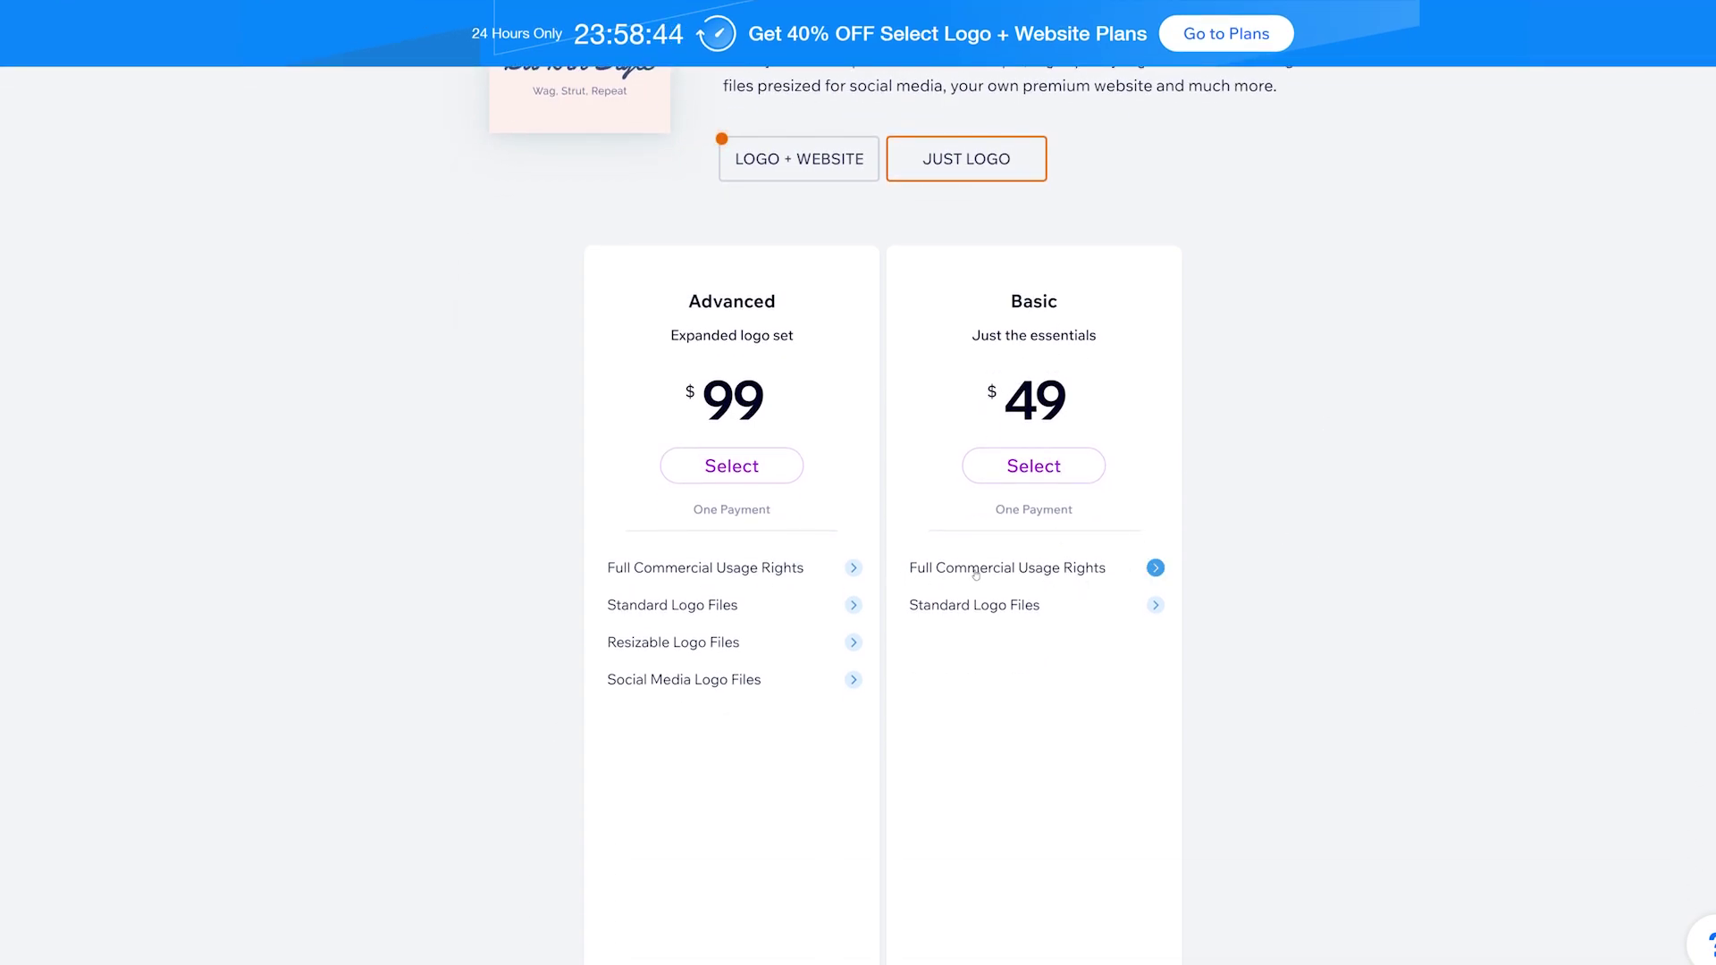
left_click(1155, 606)
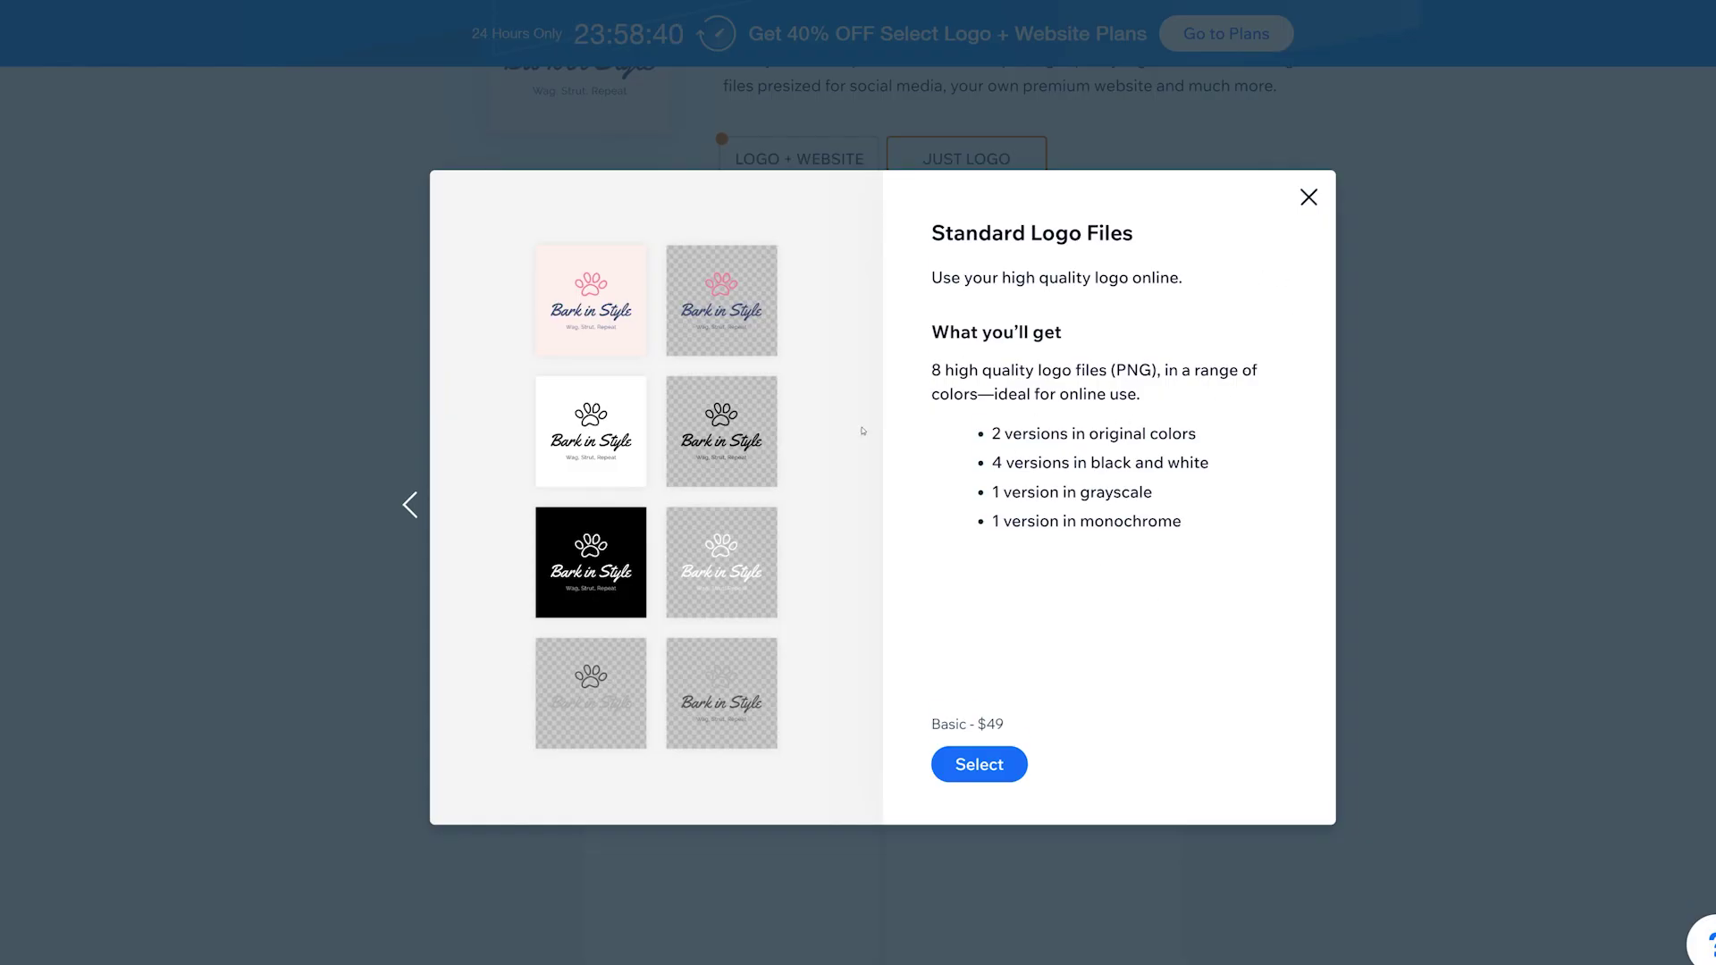
left_click(1308, 199)
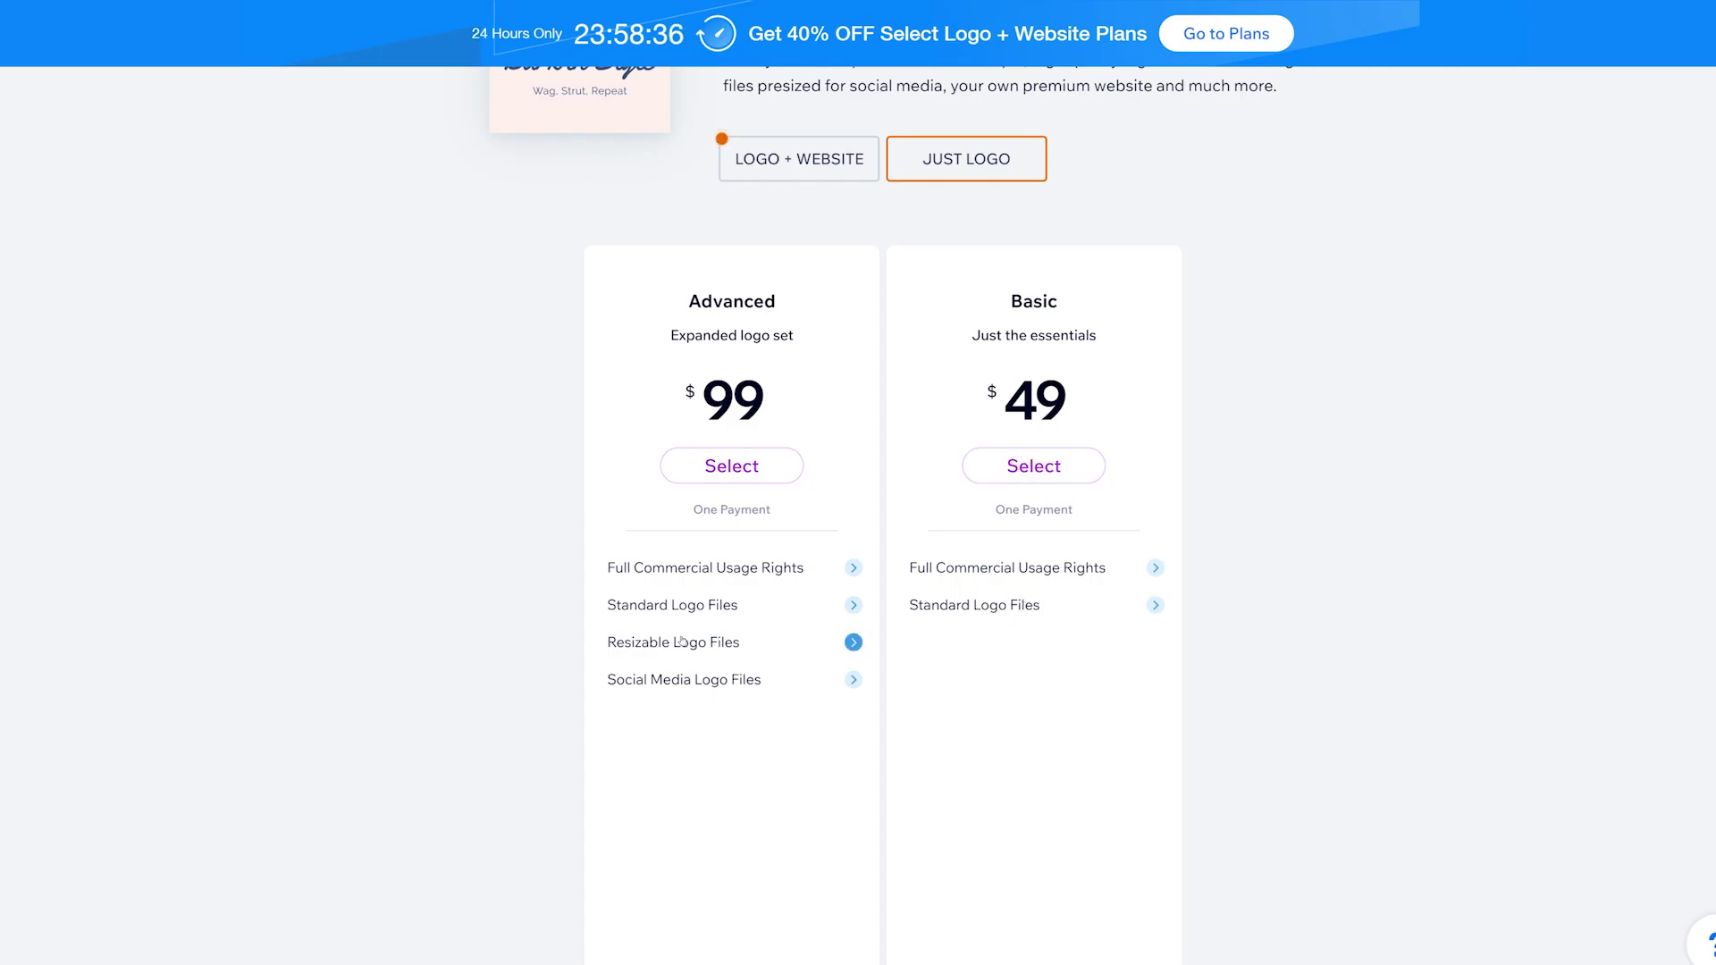
left_click(722, 648)
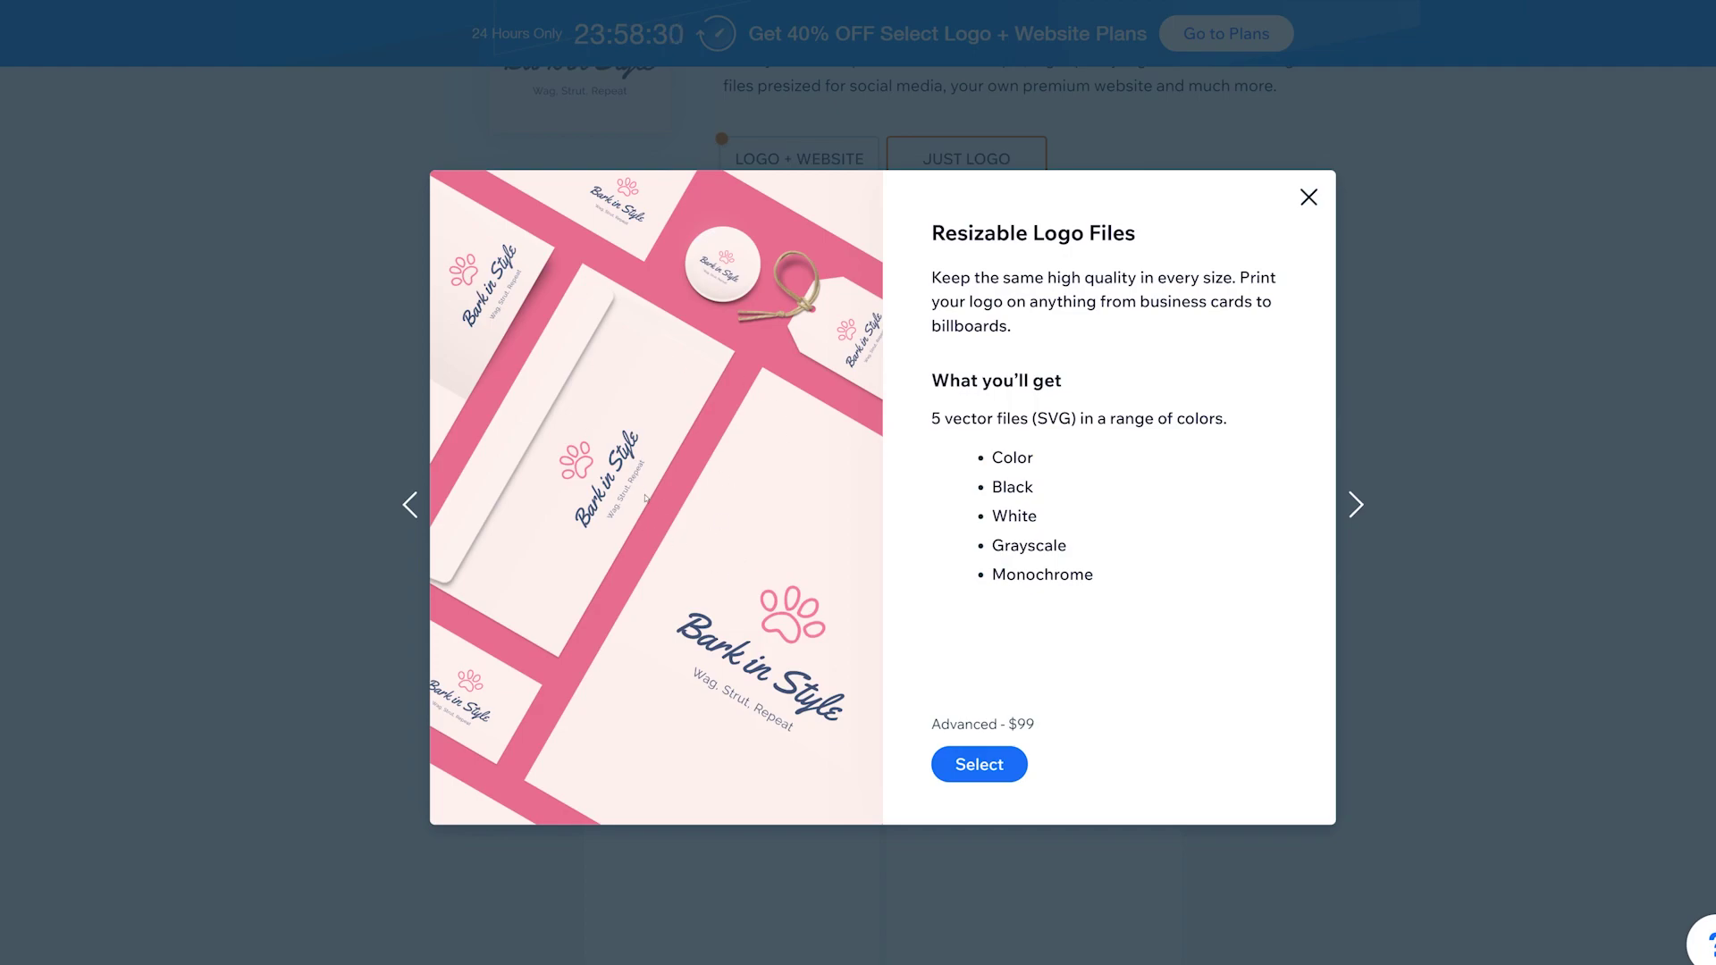
left_click(1311, 200)
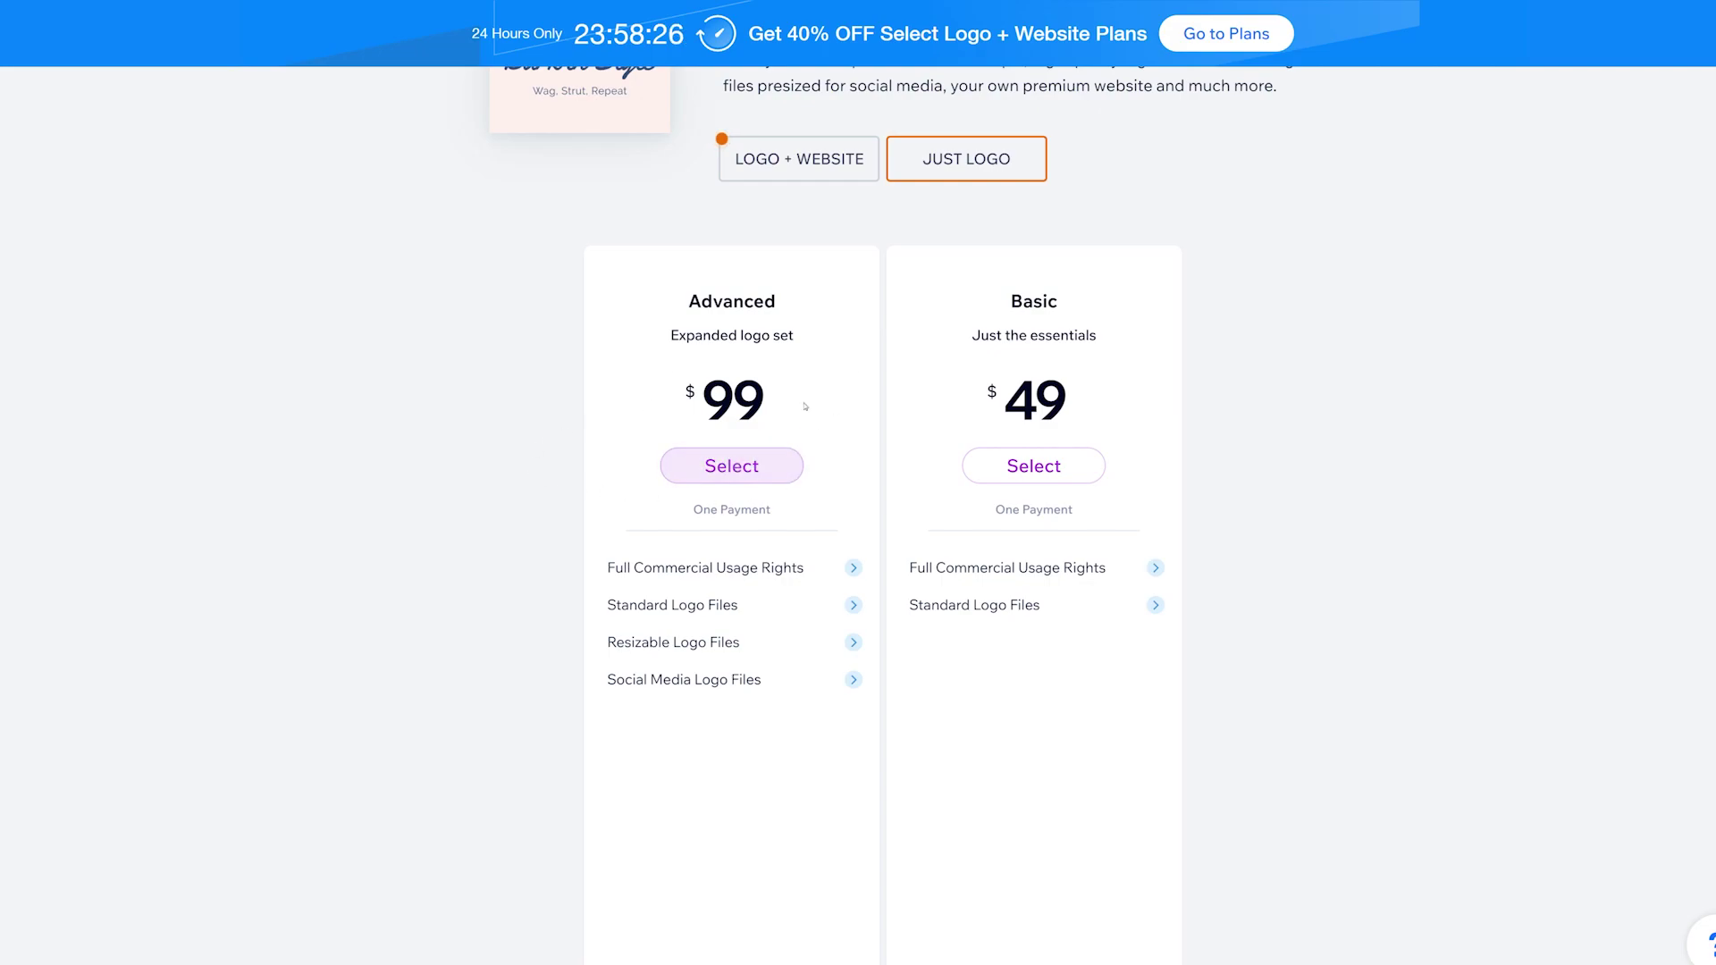
triple_click(679, 518)
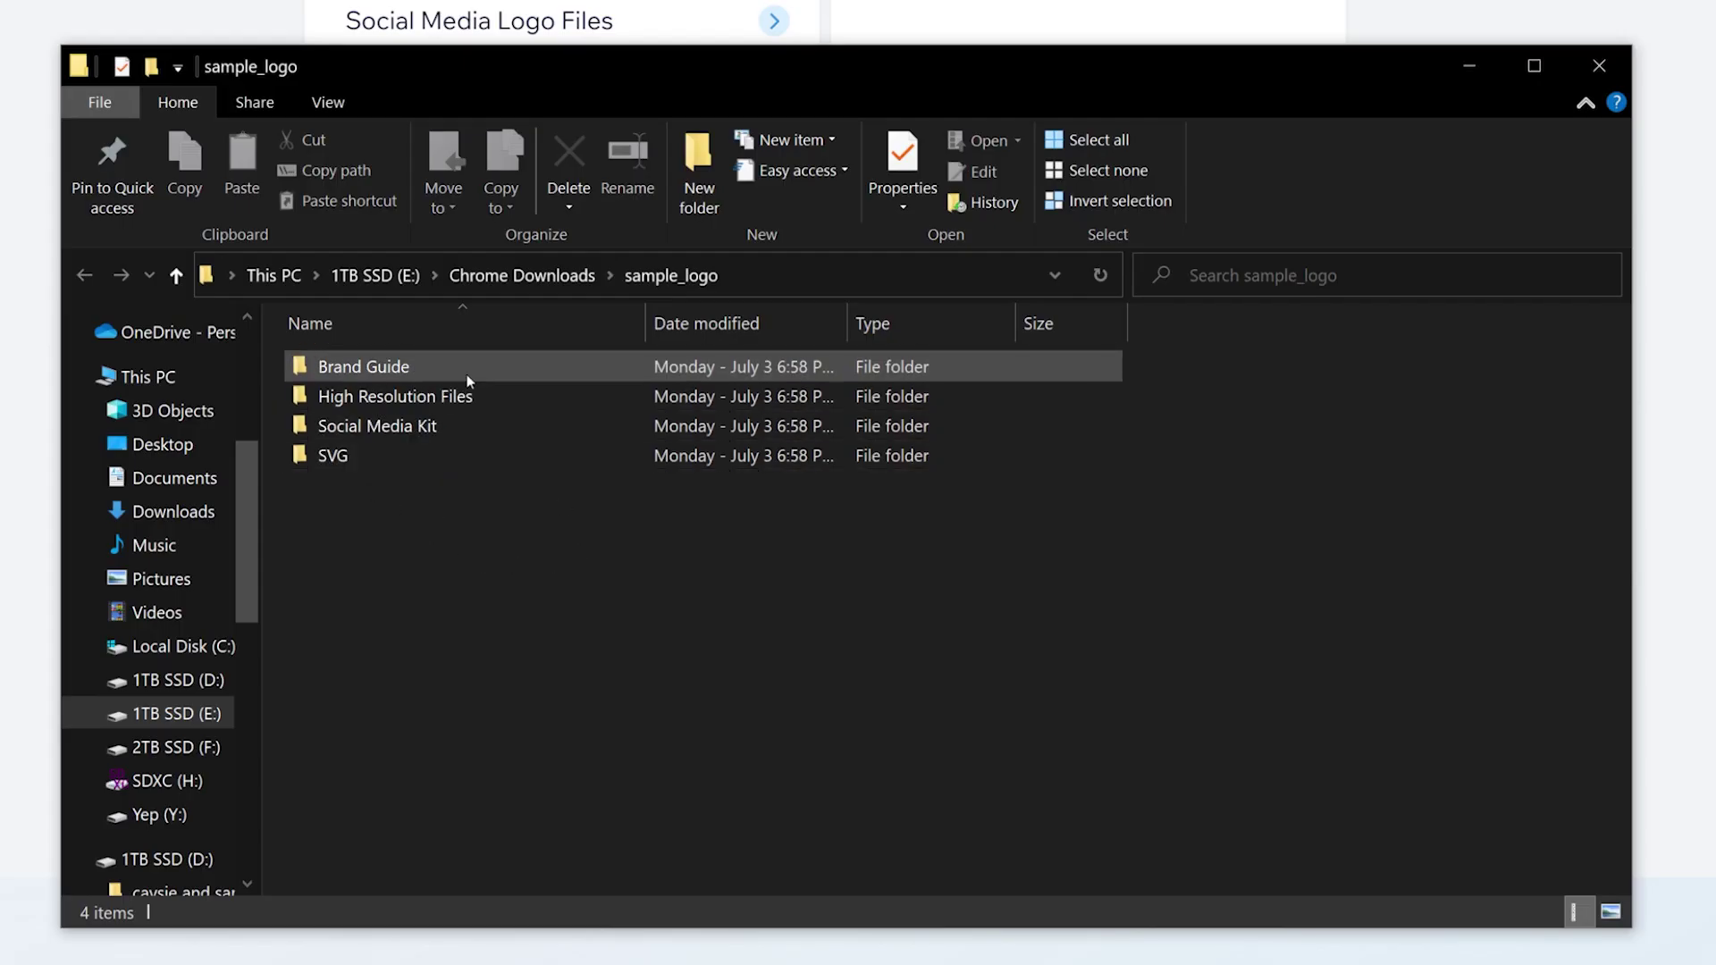
Step: Open Logo Brand Guide.pdf from Brand Guide and highlight the font name Averia Serif Libre
double_click(468, 378)
double_click(472, 378)
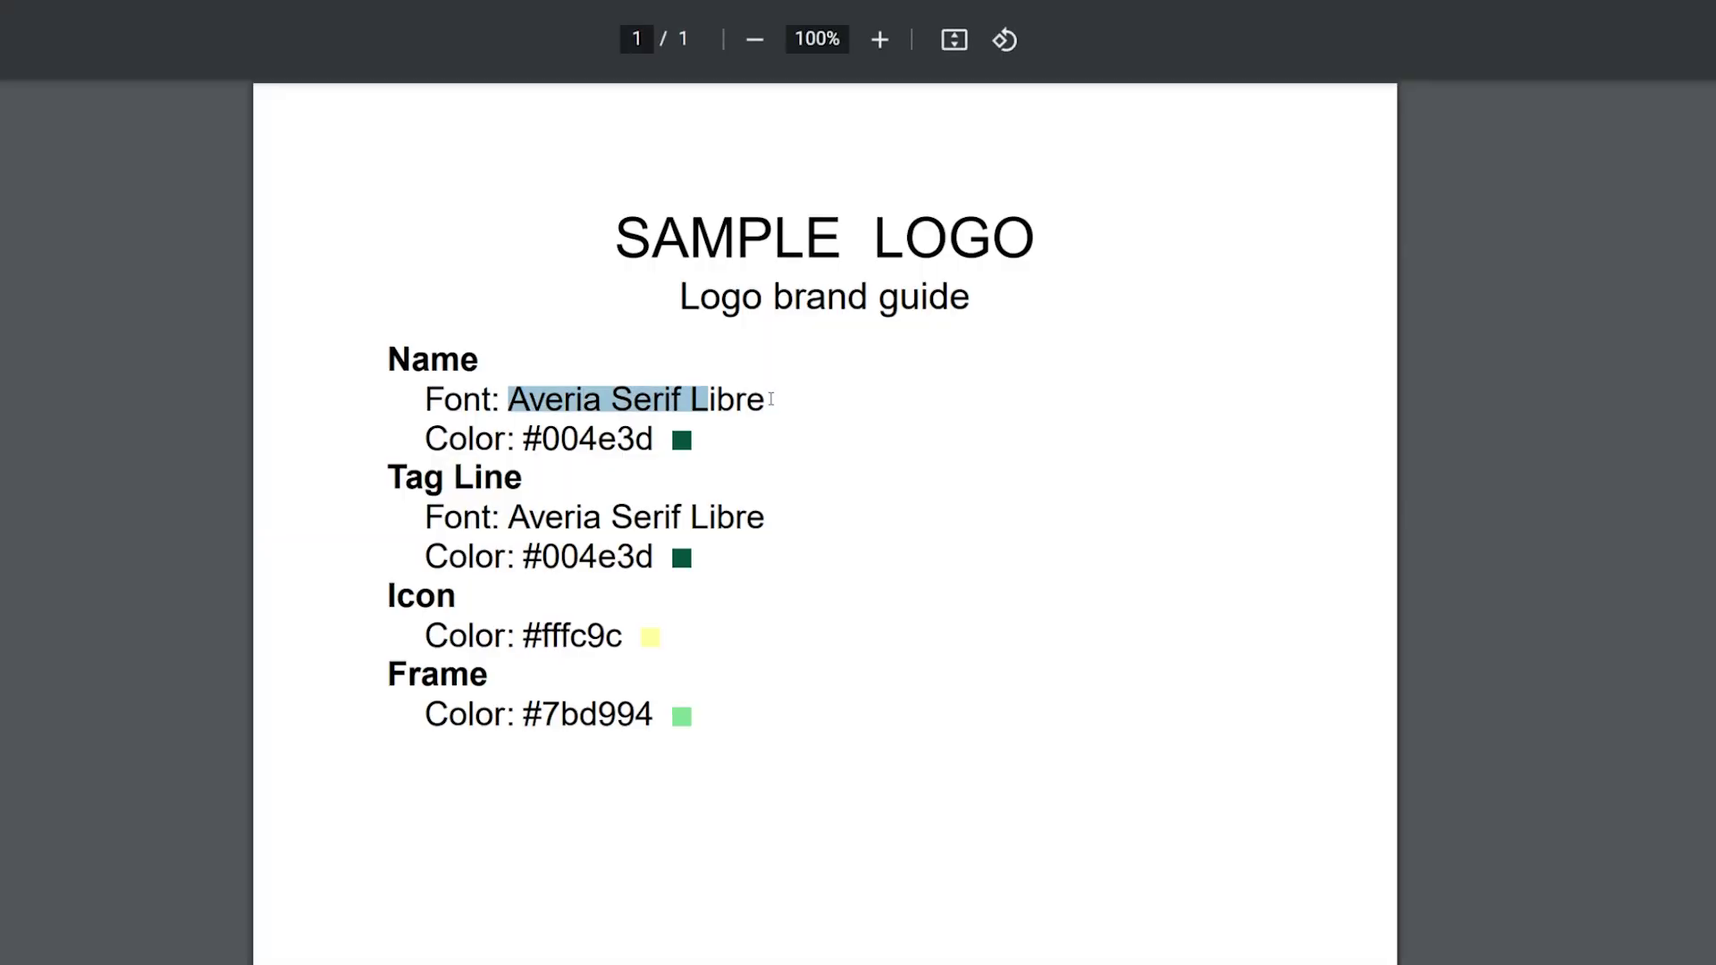
left_click_drag(708, 398, 767, 398)
left_click(508, 483)
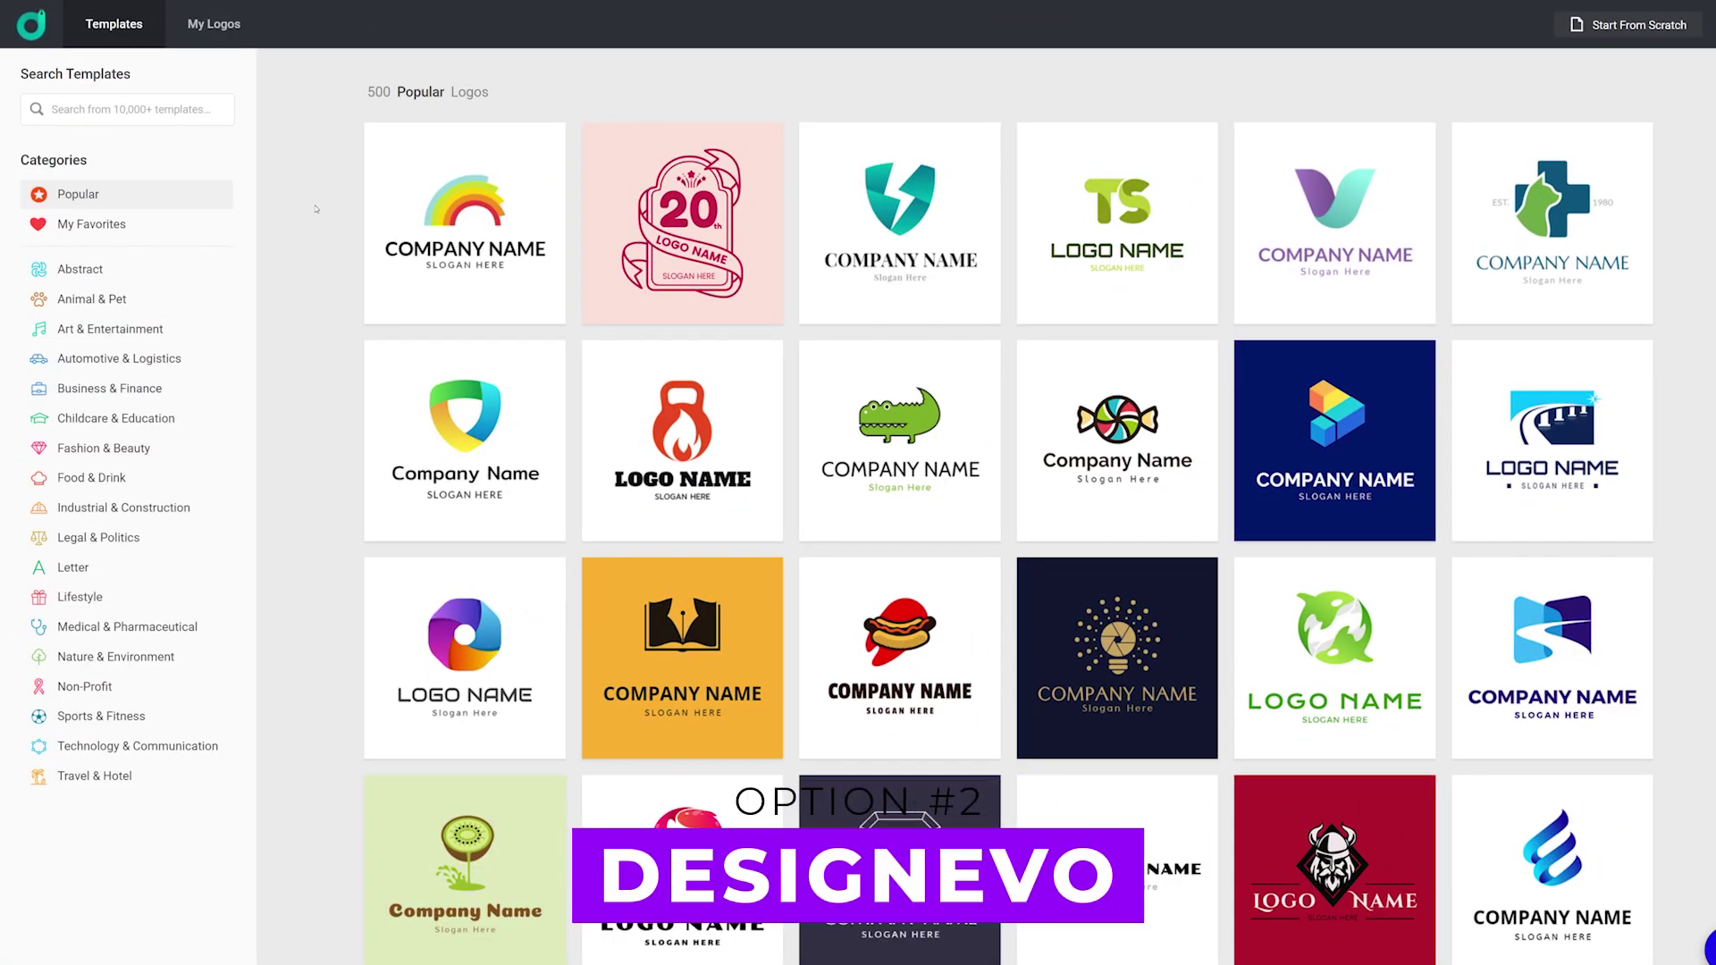
Step: Filter templates to Animal & Pet and customize the dog-face template
scroll(316, 208, "down", 20)
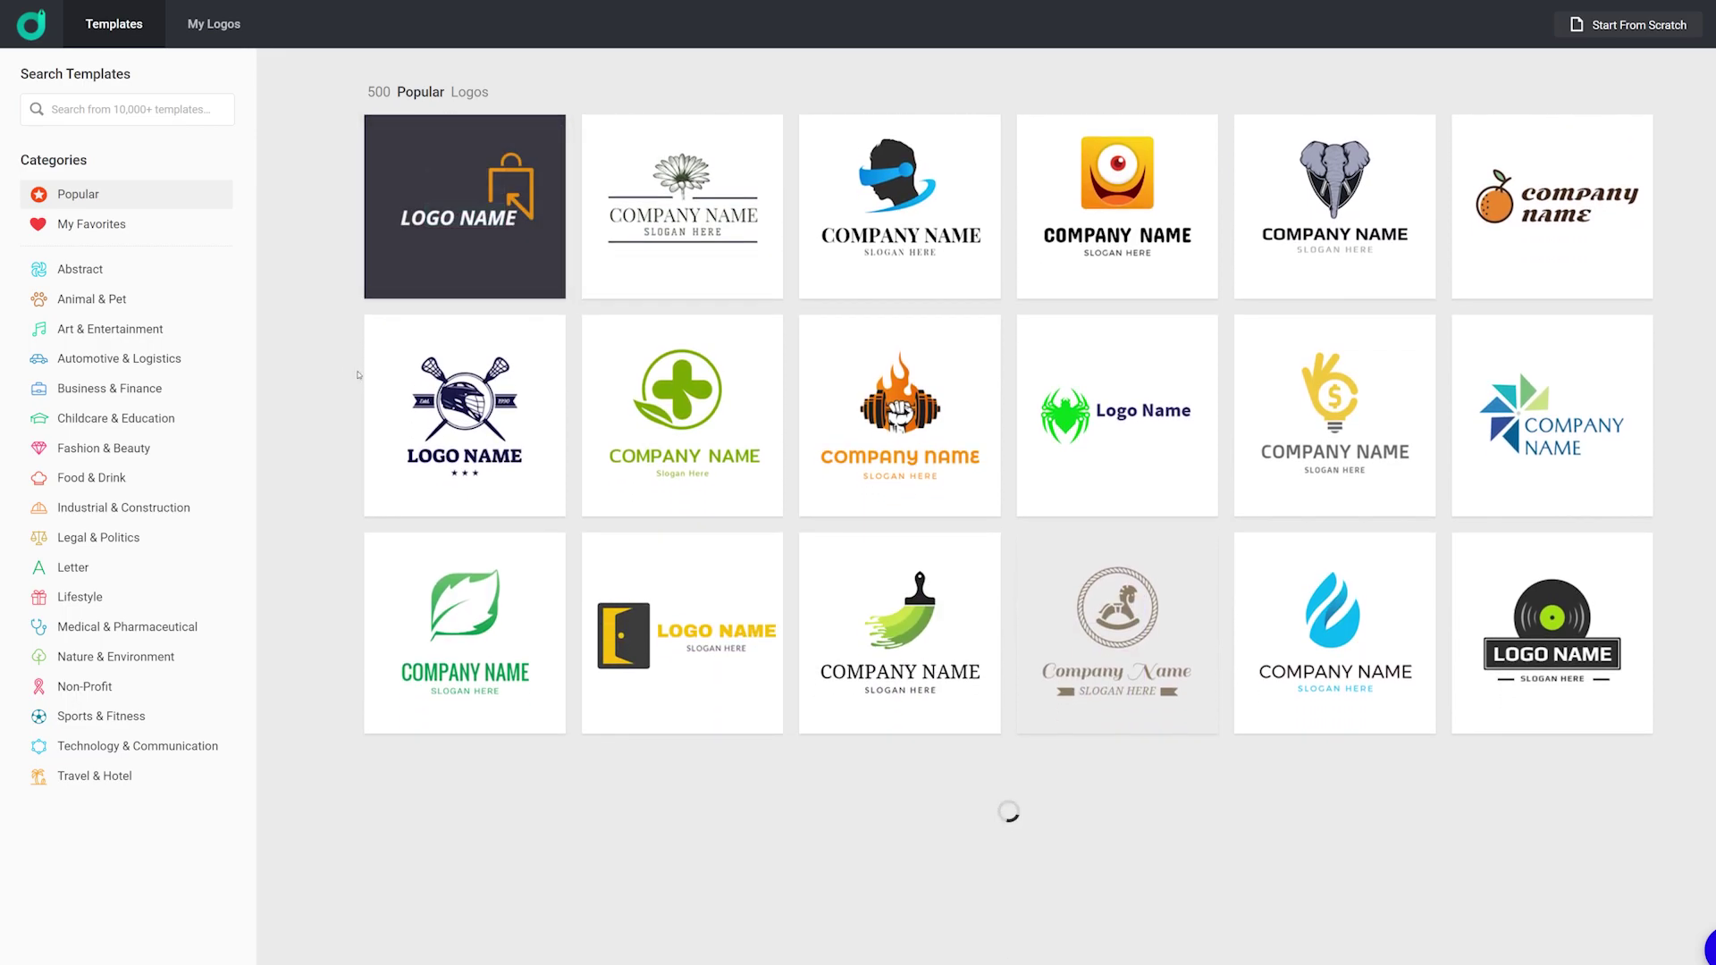
scroll(358, 375, "up", 6)
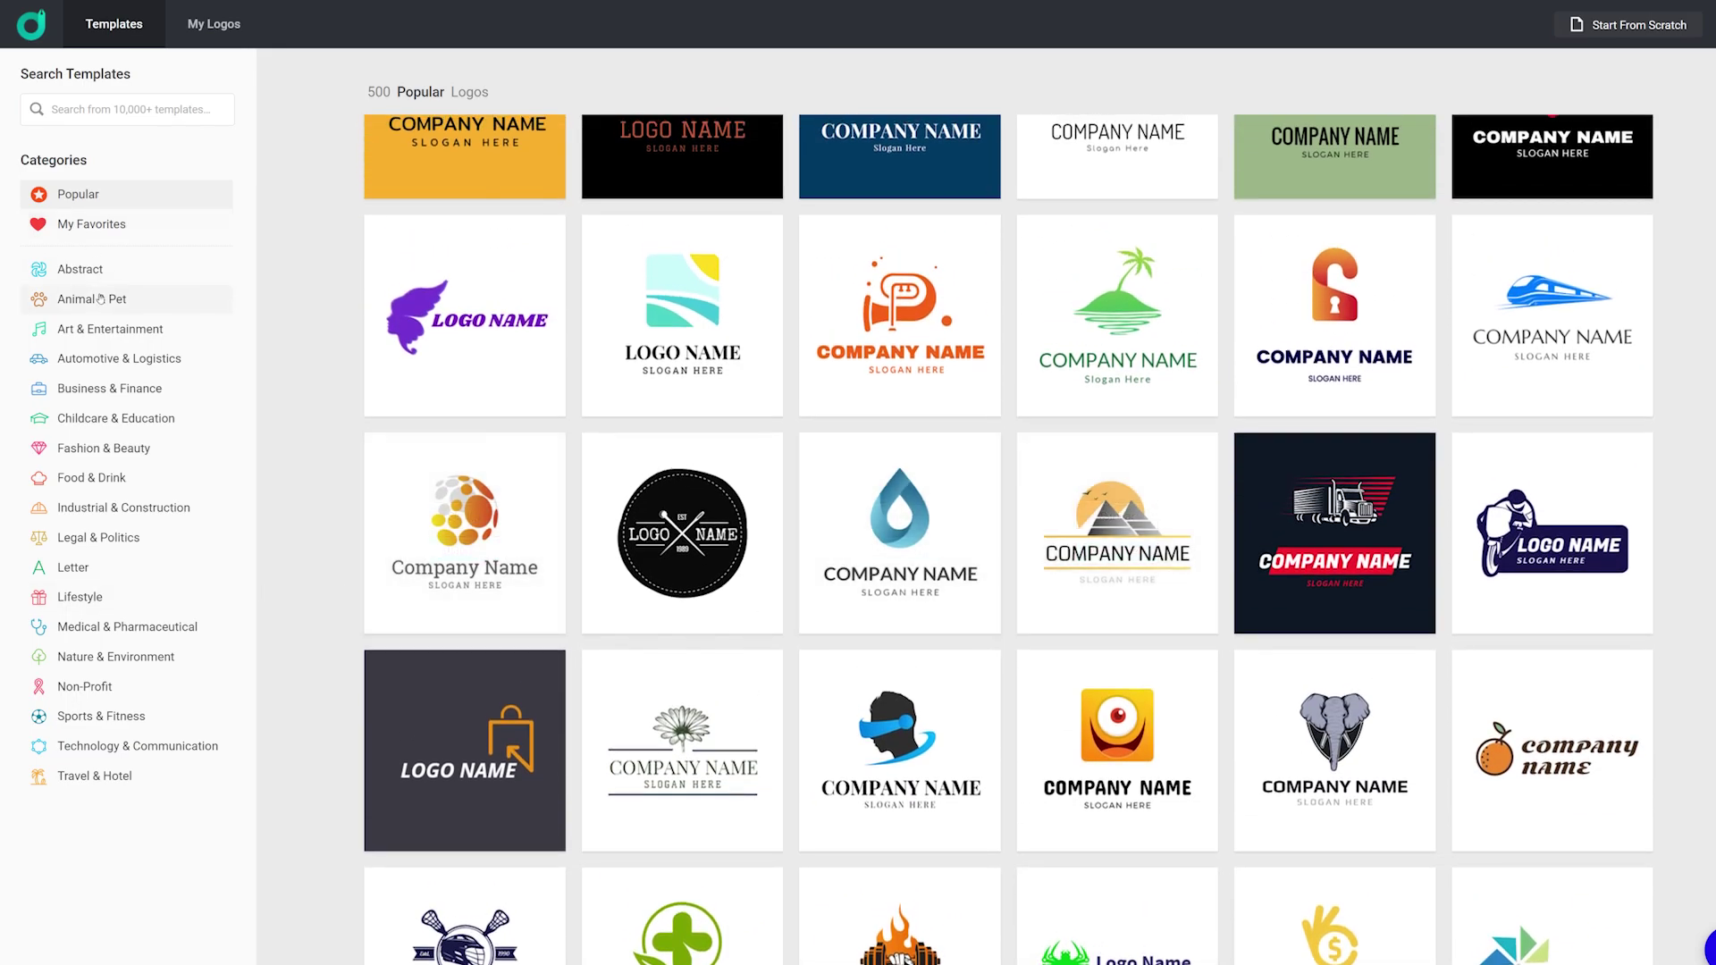
left_click(100, 298)
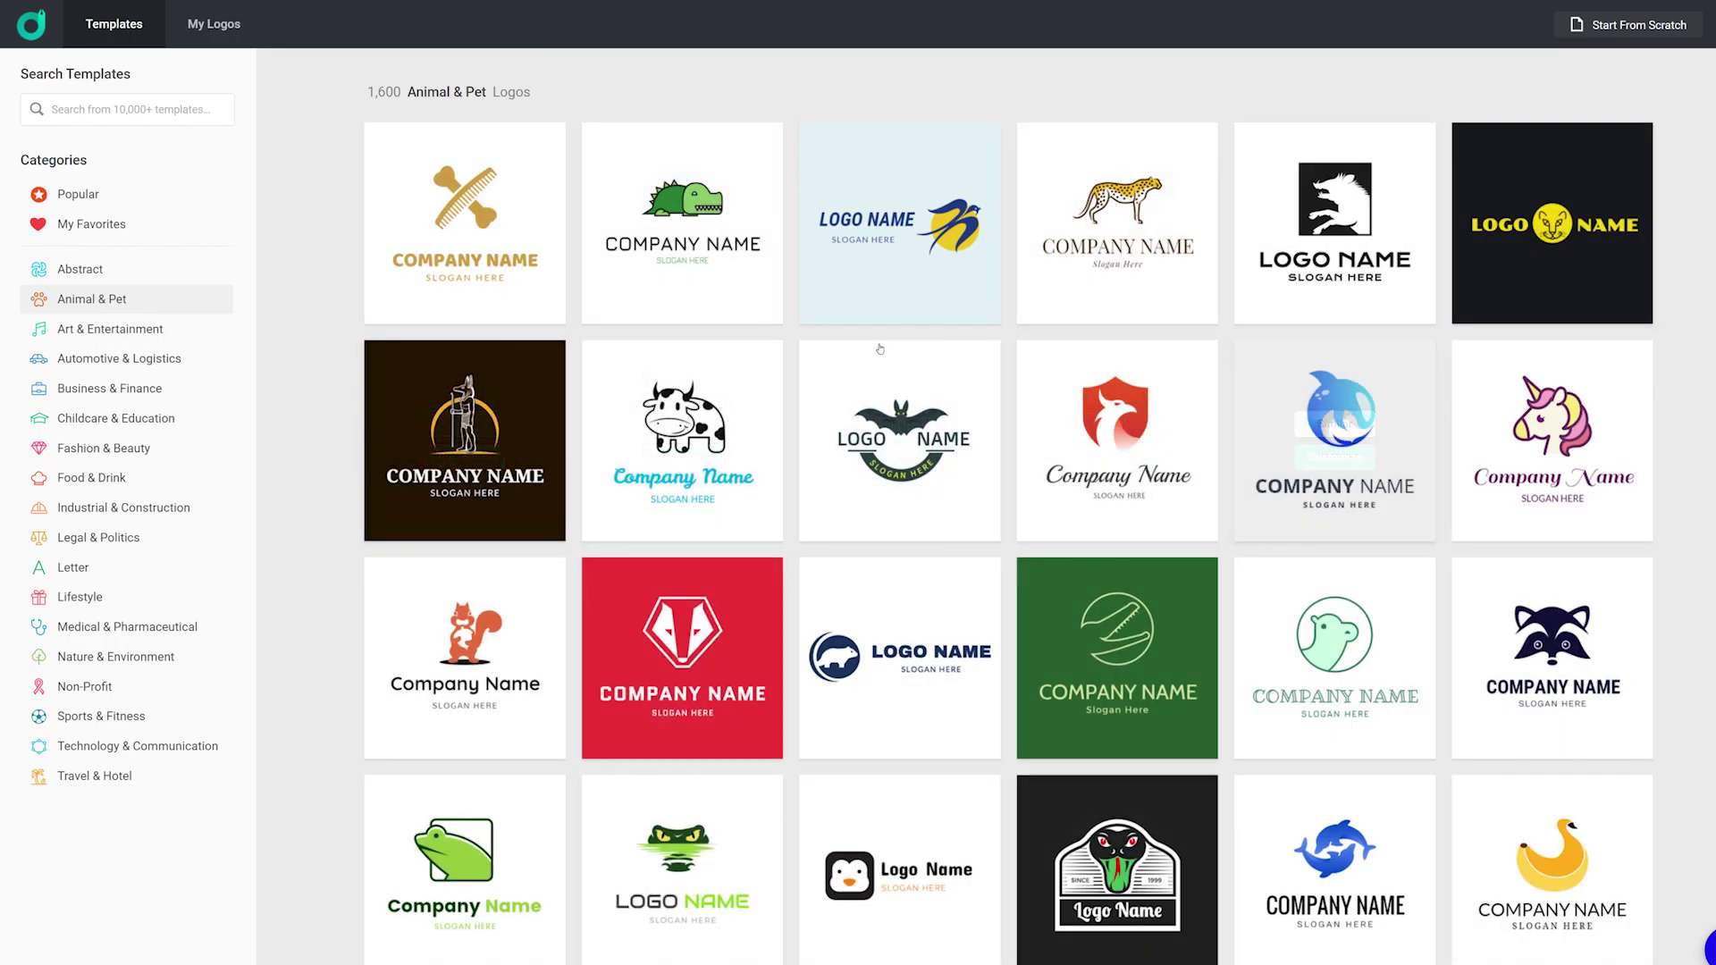
scroll(862, 411, "down", 7)
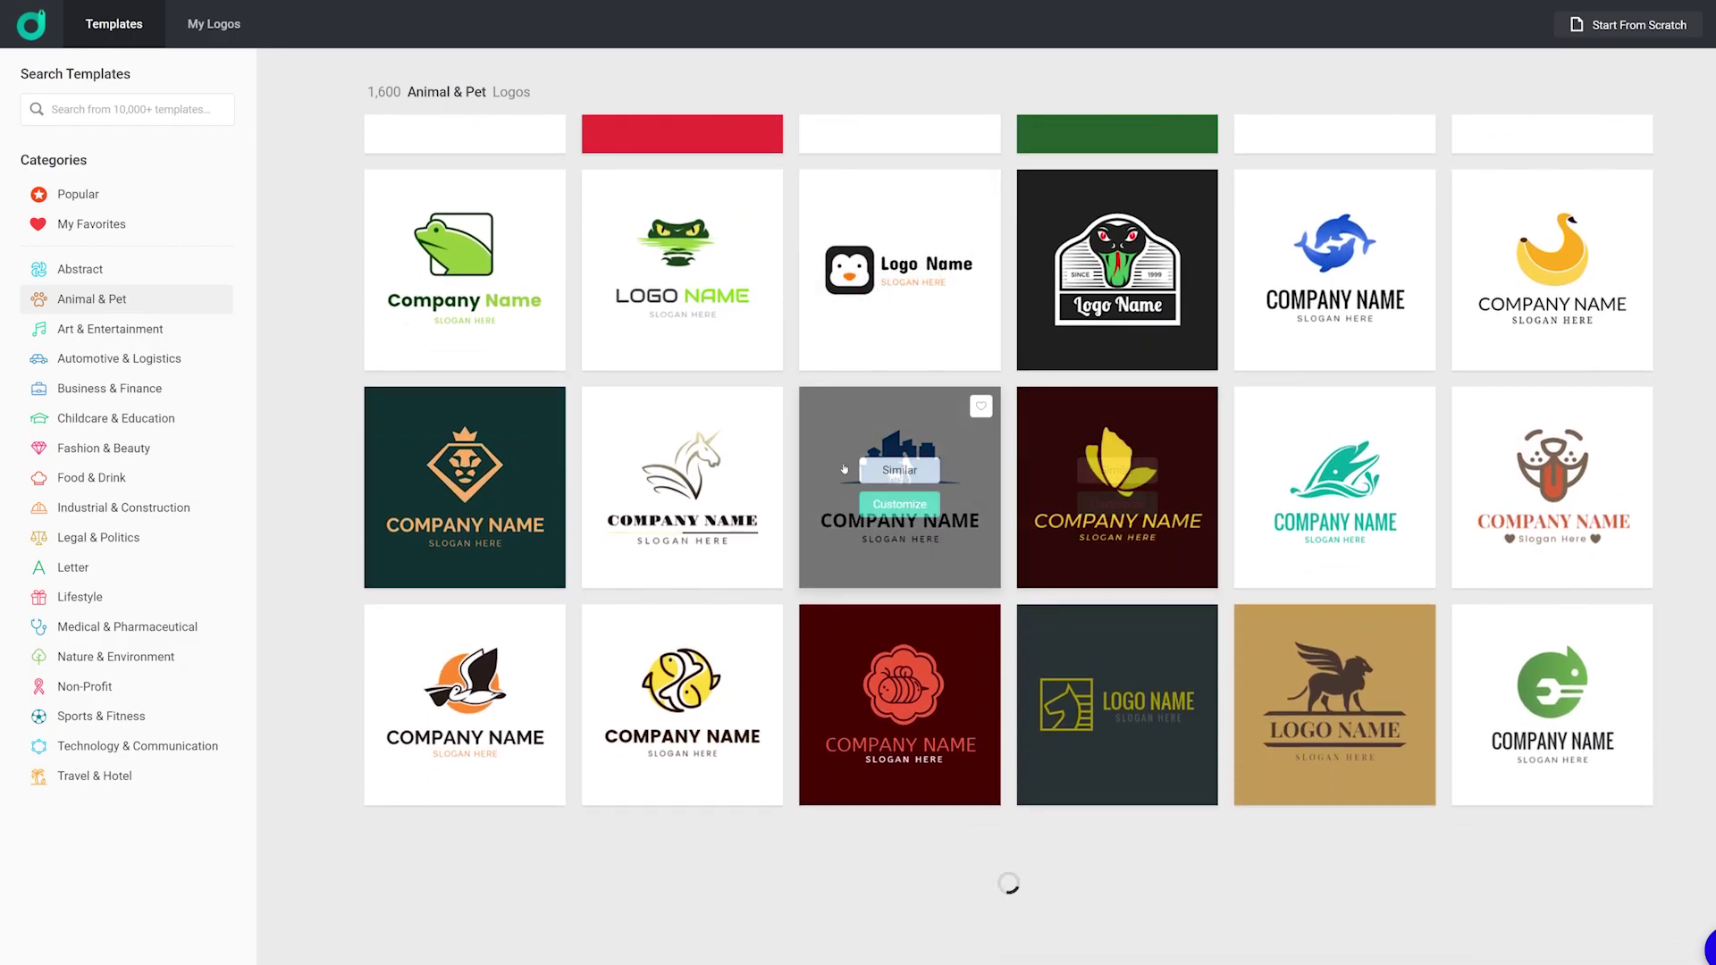
mouse_move(1571, 506)
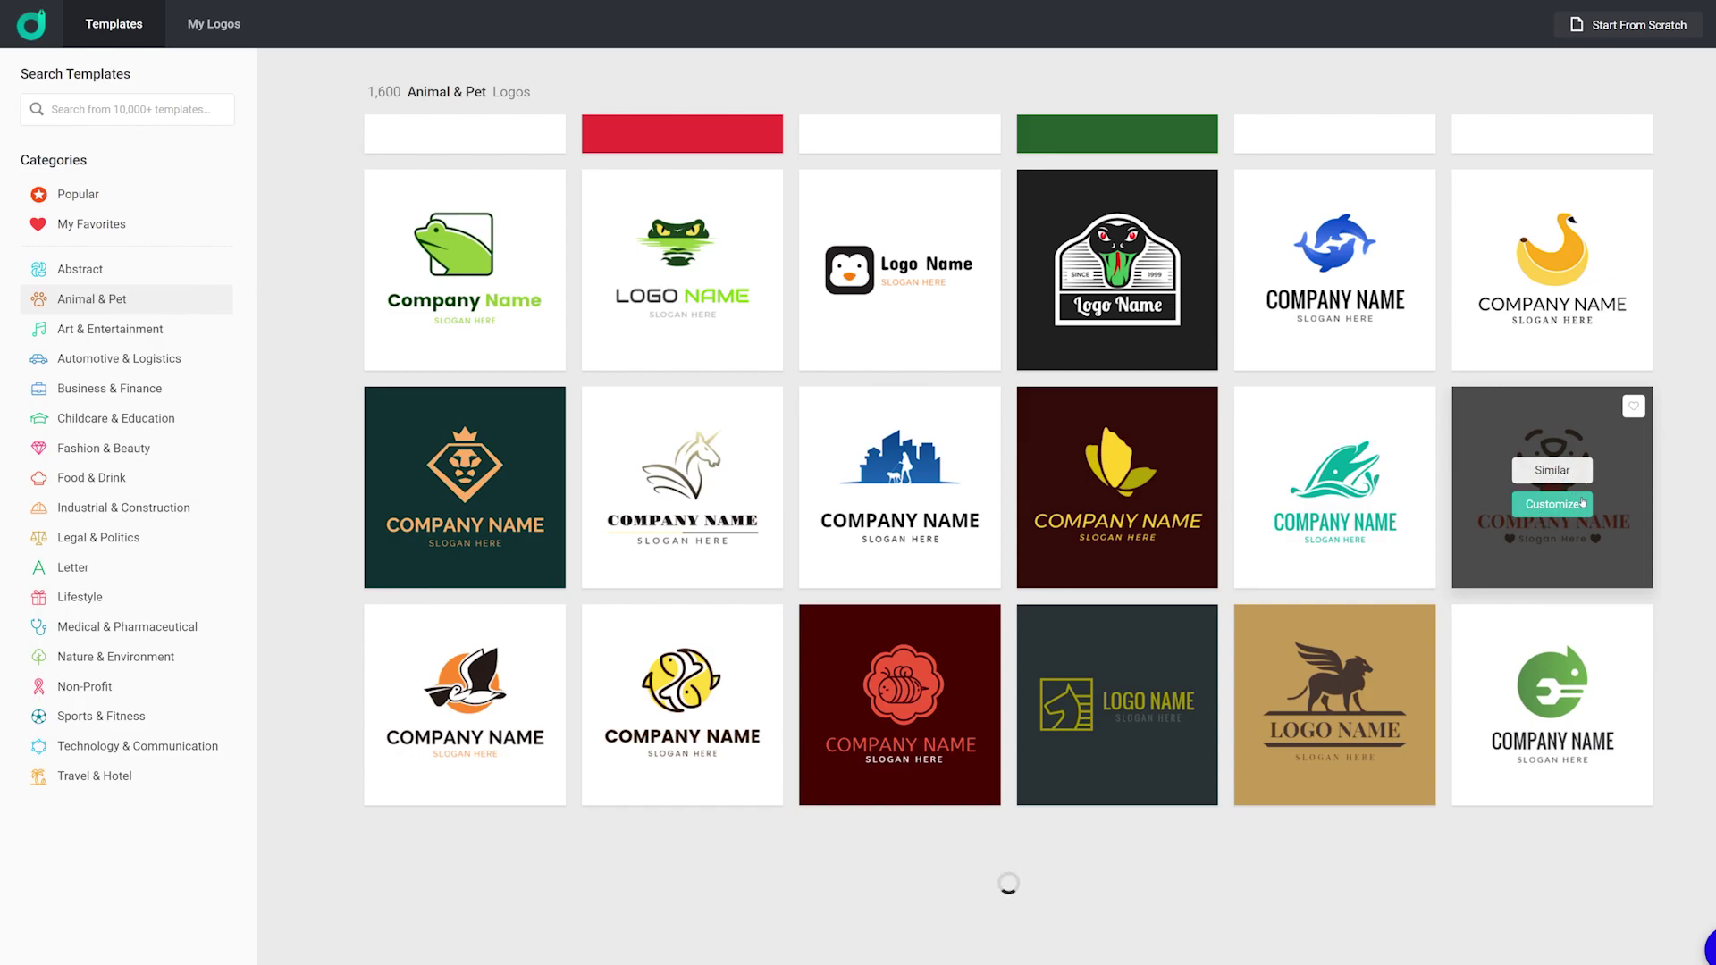
left_click(1569, 506)
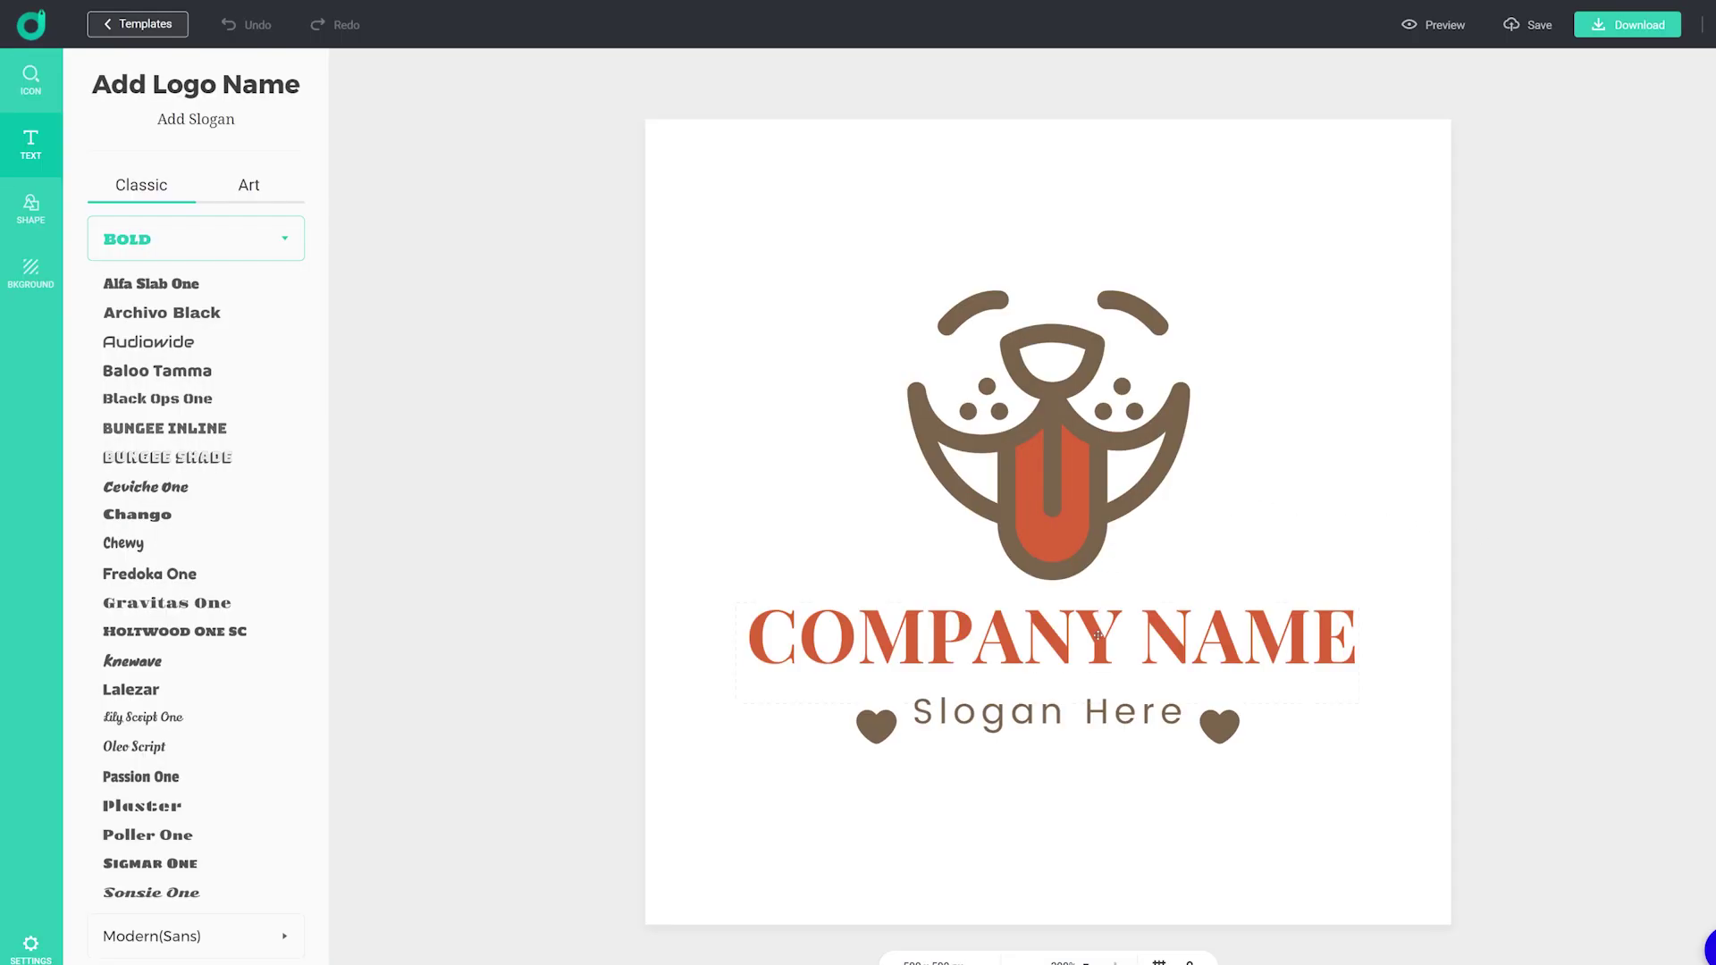
Step: Replace the template's slogan with 'Wag, Strut, Repeat'
left_click(1098, 636)
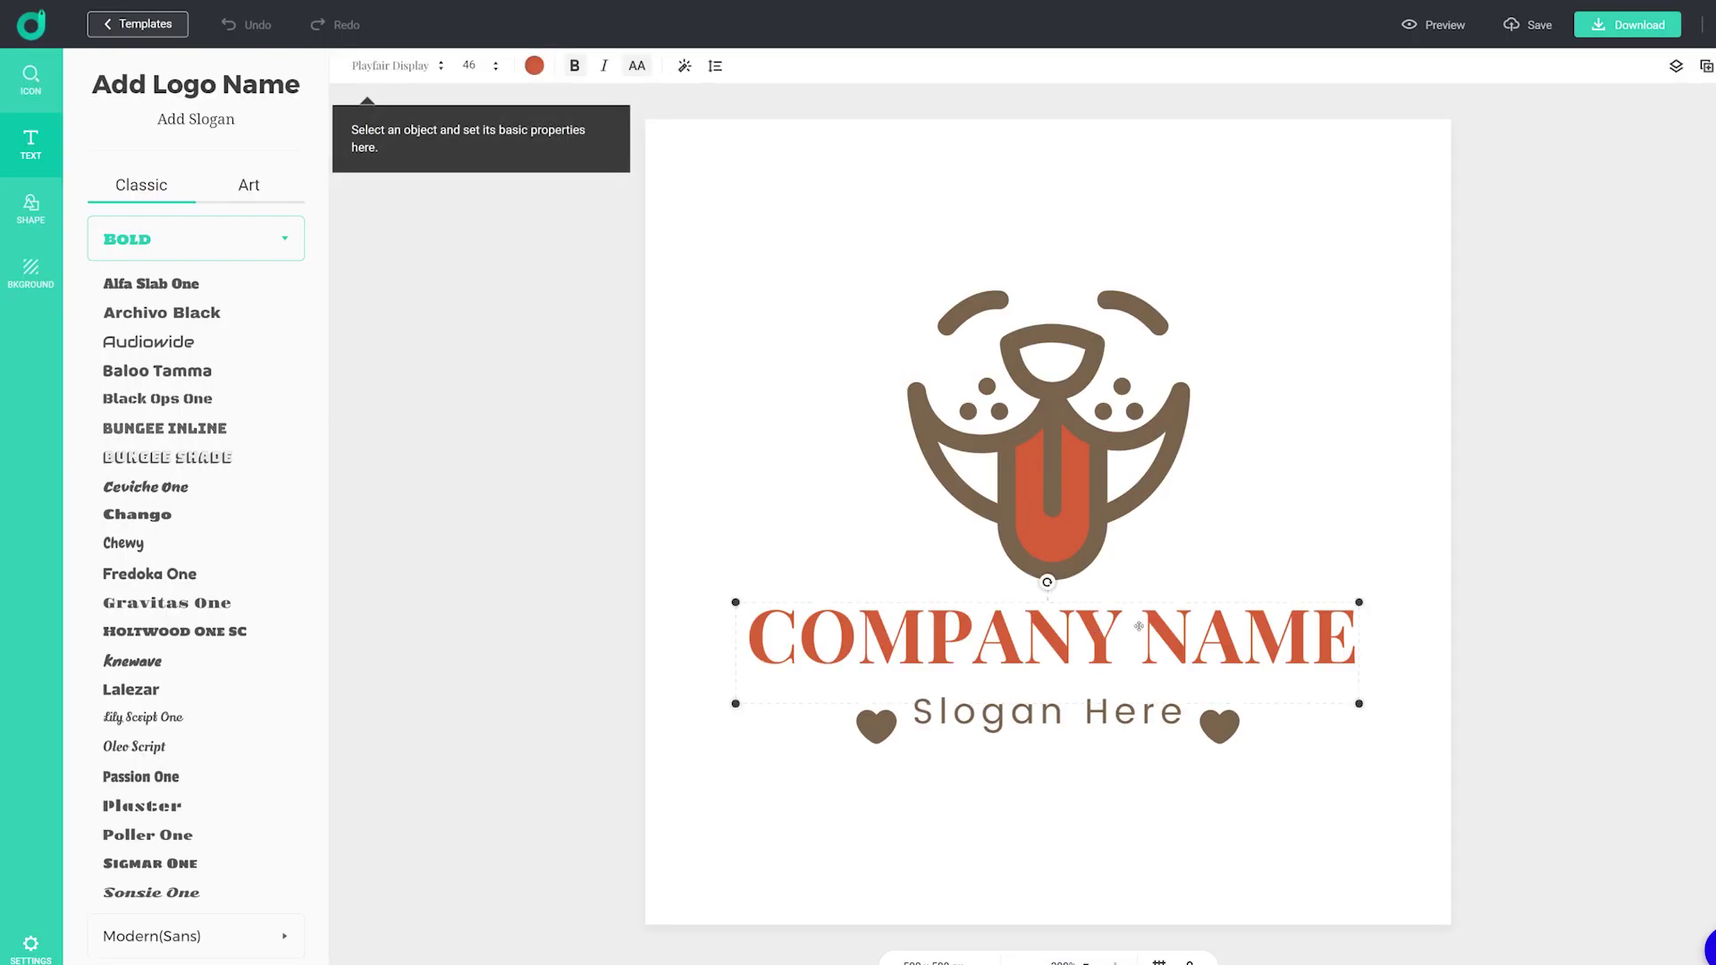
double_click(1058, 731)
type("Wag, Strut, Repeat")
left_click(1532, 827)
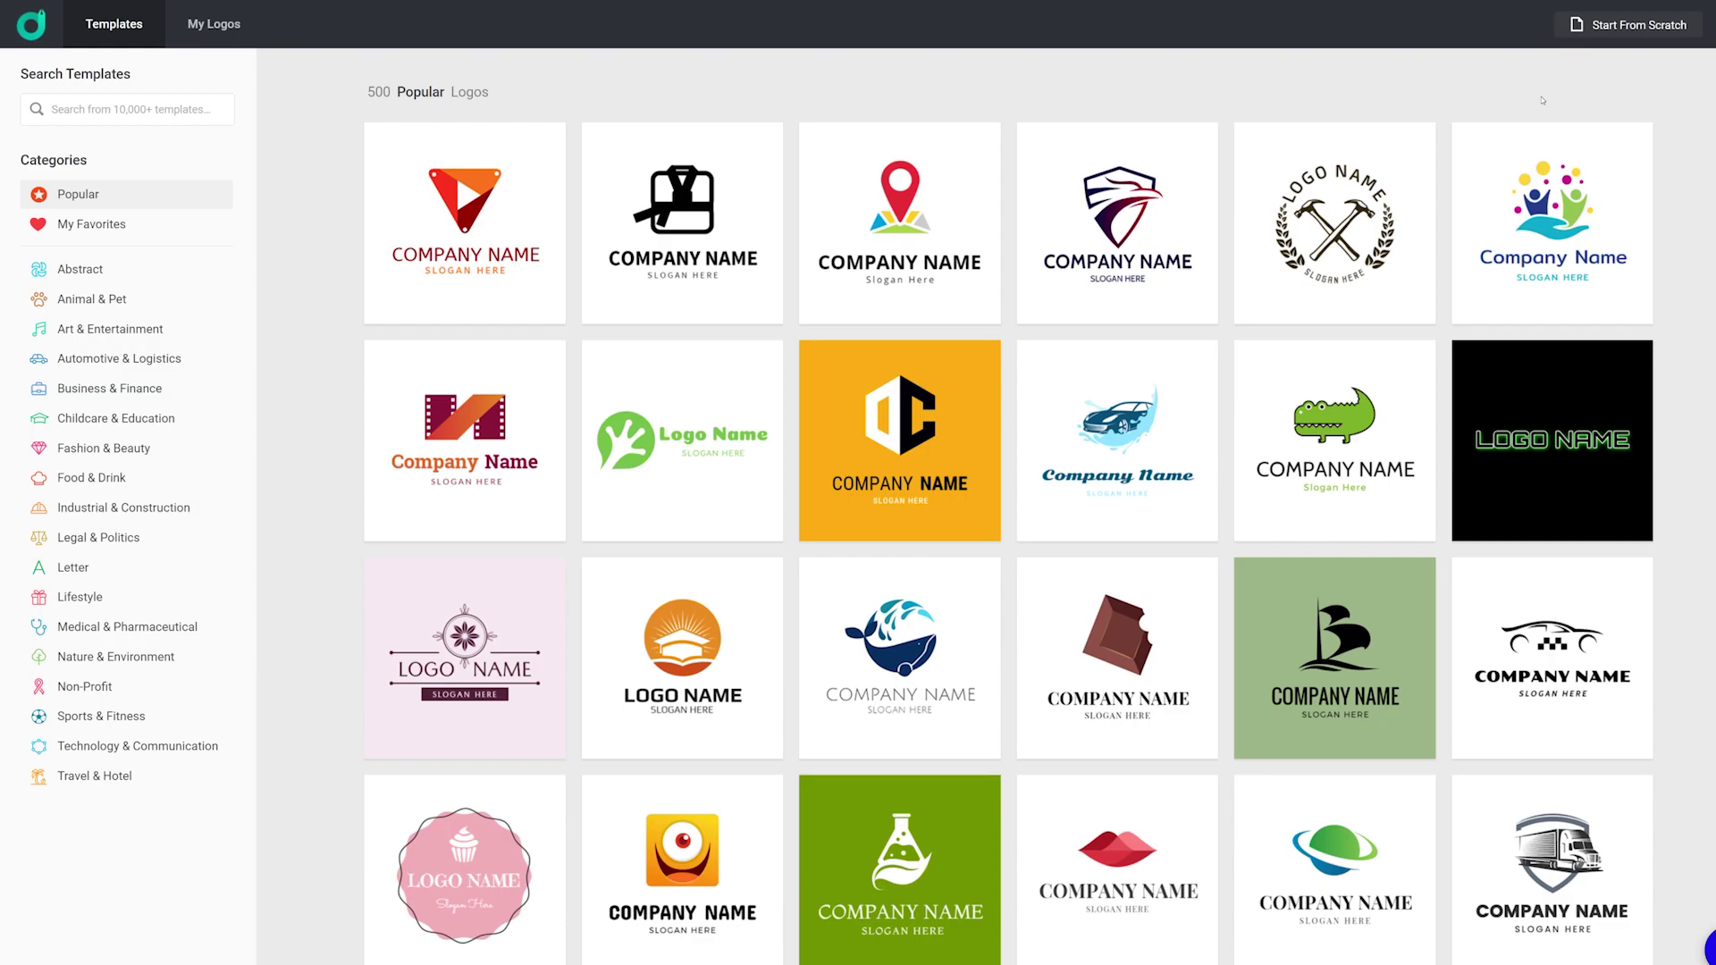
Step: On a blank canvas, add an enlarged dark-purple sitting dog icon from a dog search
left_click(1631, 33)
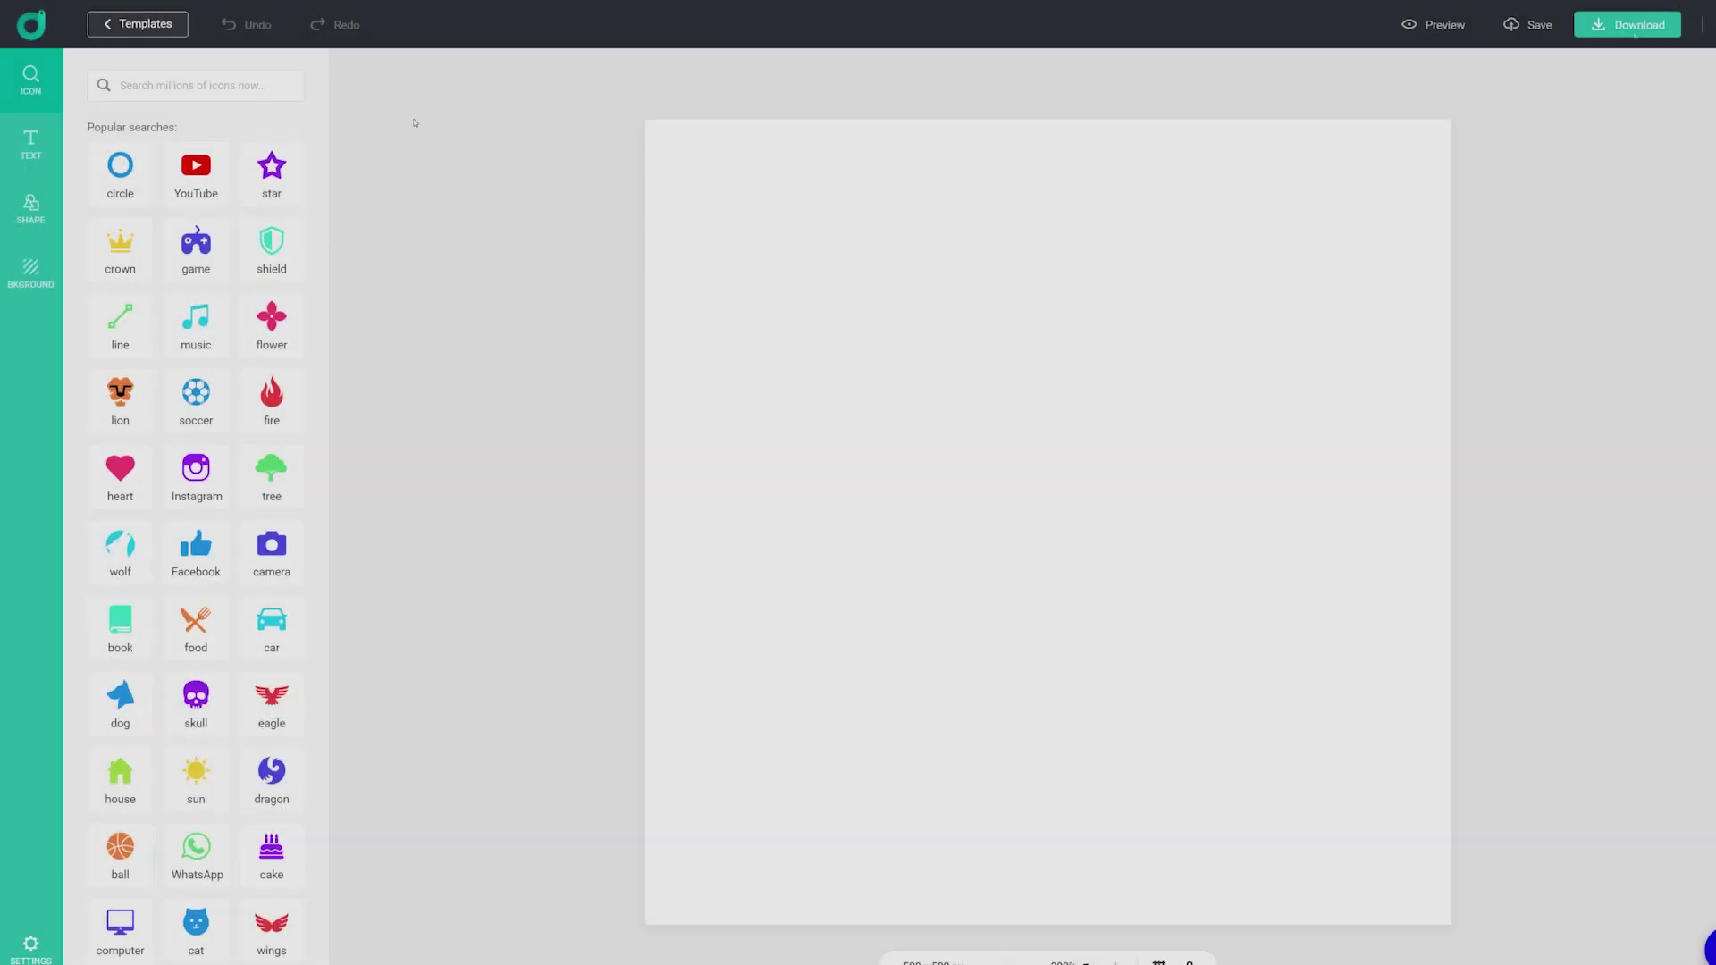
type("dog")
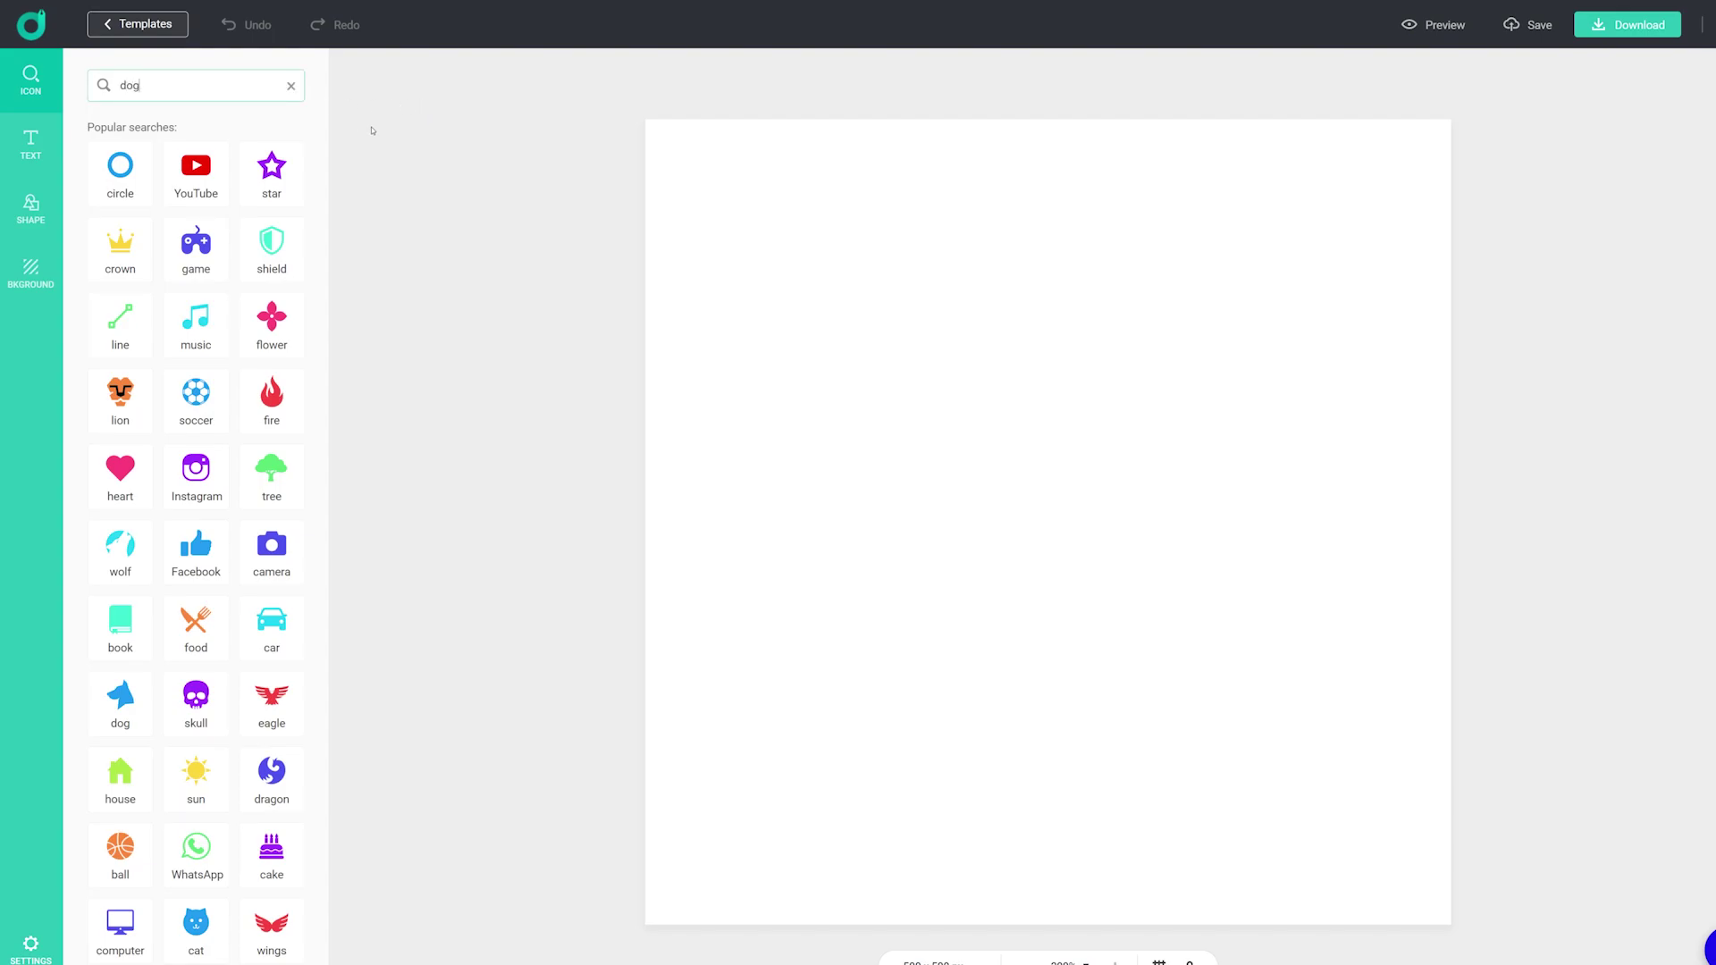
key("Return")
left_click(114, 558)
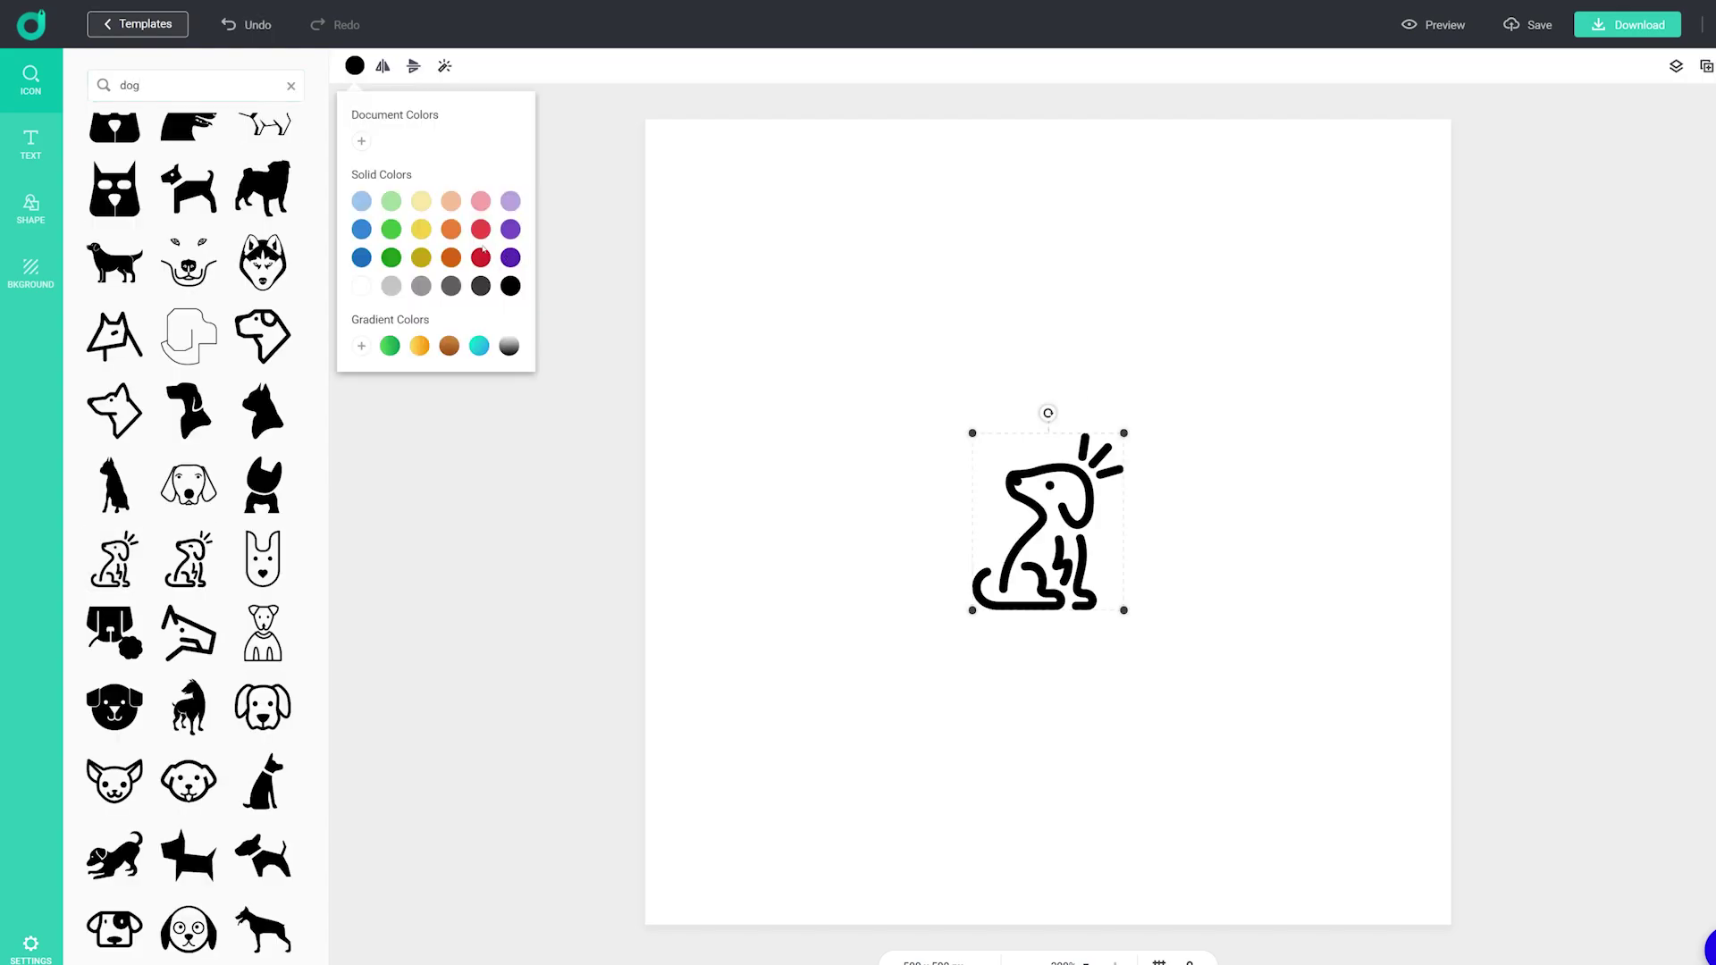
left_click(509, 258)
left_click_drag(1123, 433, 1314, 307)
Step: Add the heading 'BARK IN STYLE' beneath the dog and resize it
left_click(39, 141)
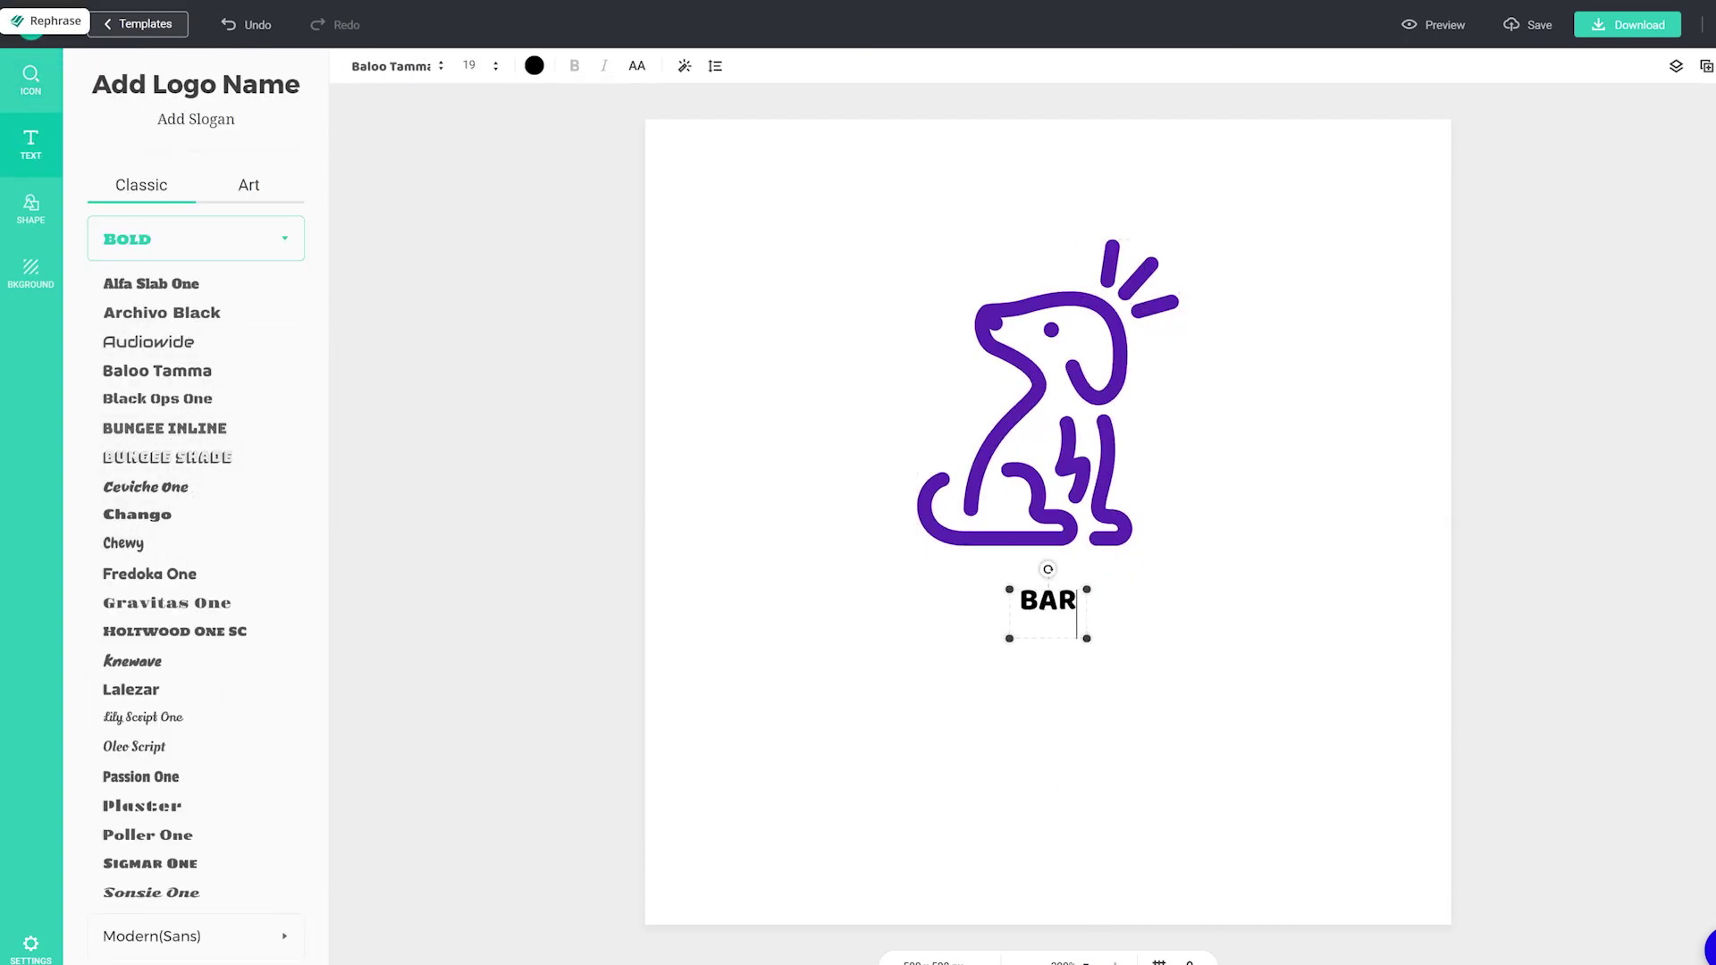
type("K IN STYLE")
left_click_drag(1102, 637, 1035, 636)
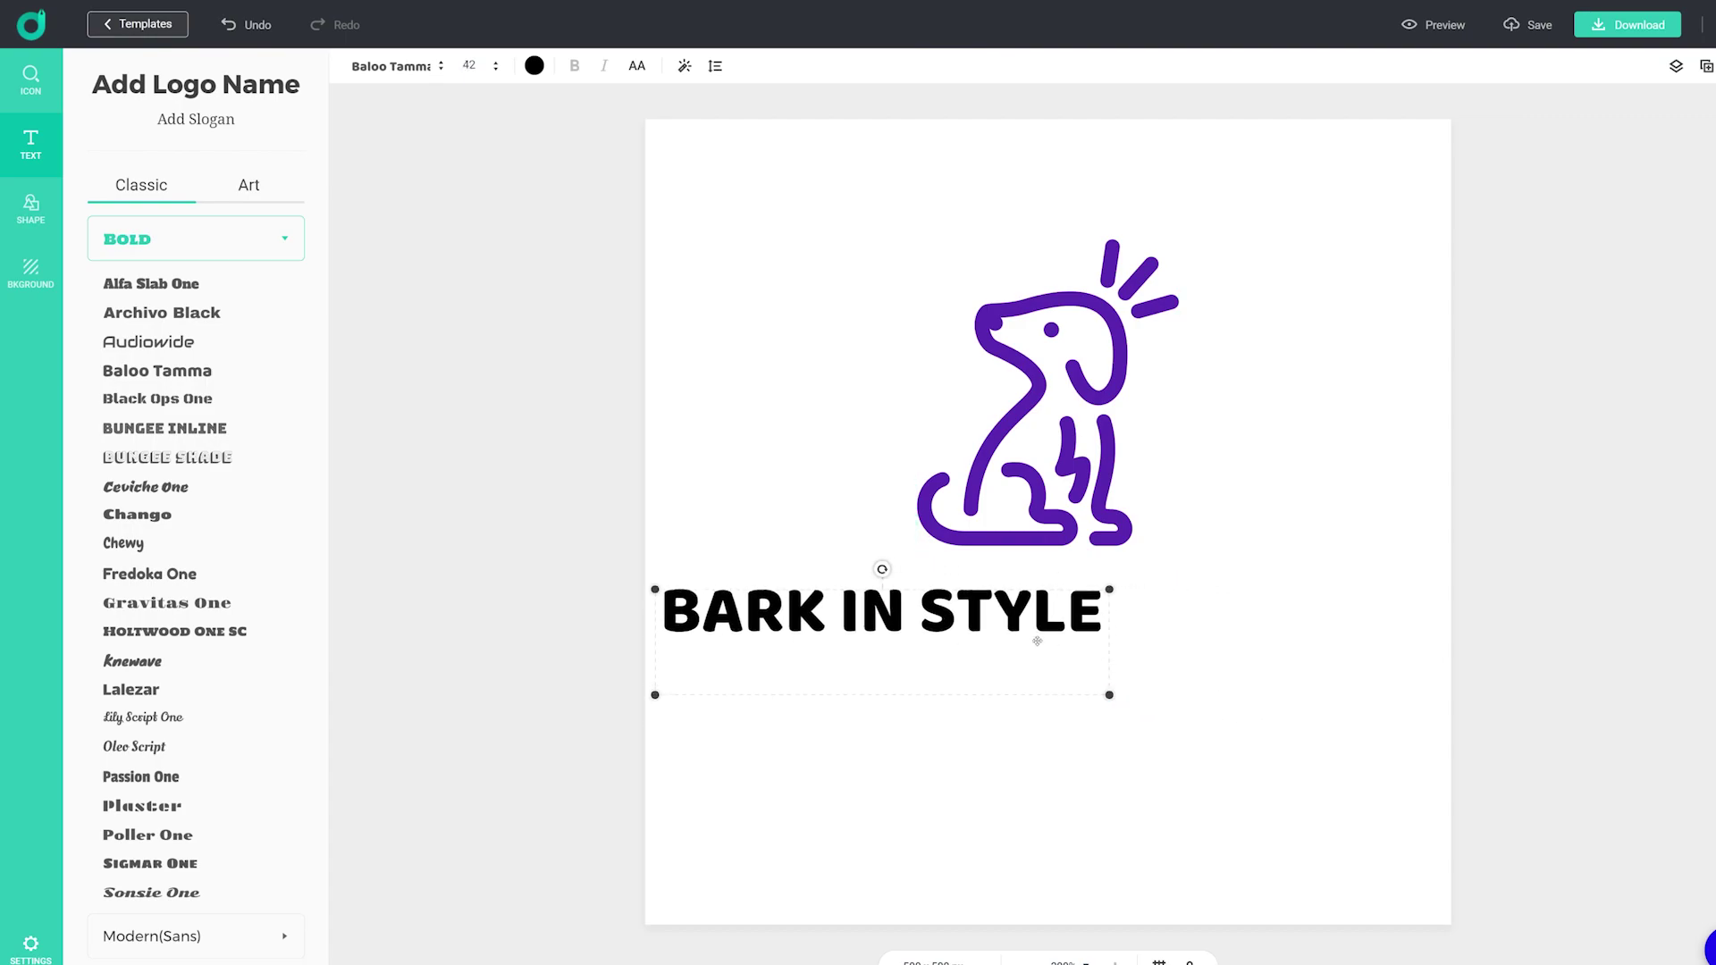
Step: Add a dark-purple Chewy slogan 'Wag, Strut, Repeat', then select both text lines to recolour
left_click(205, 123)
type("Wag, Stru")
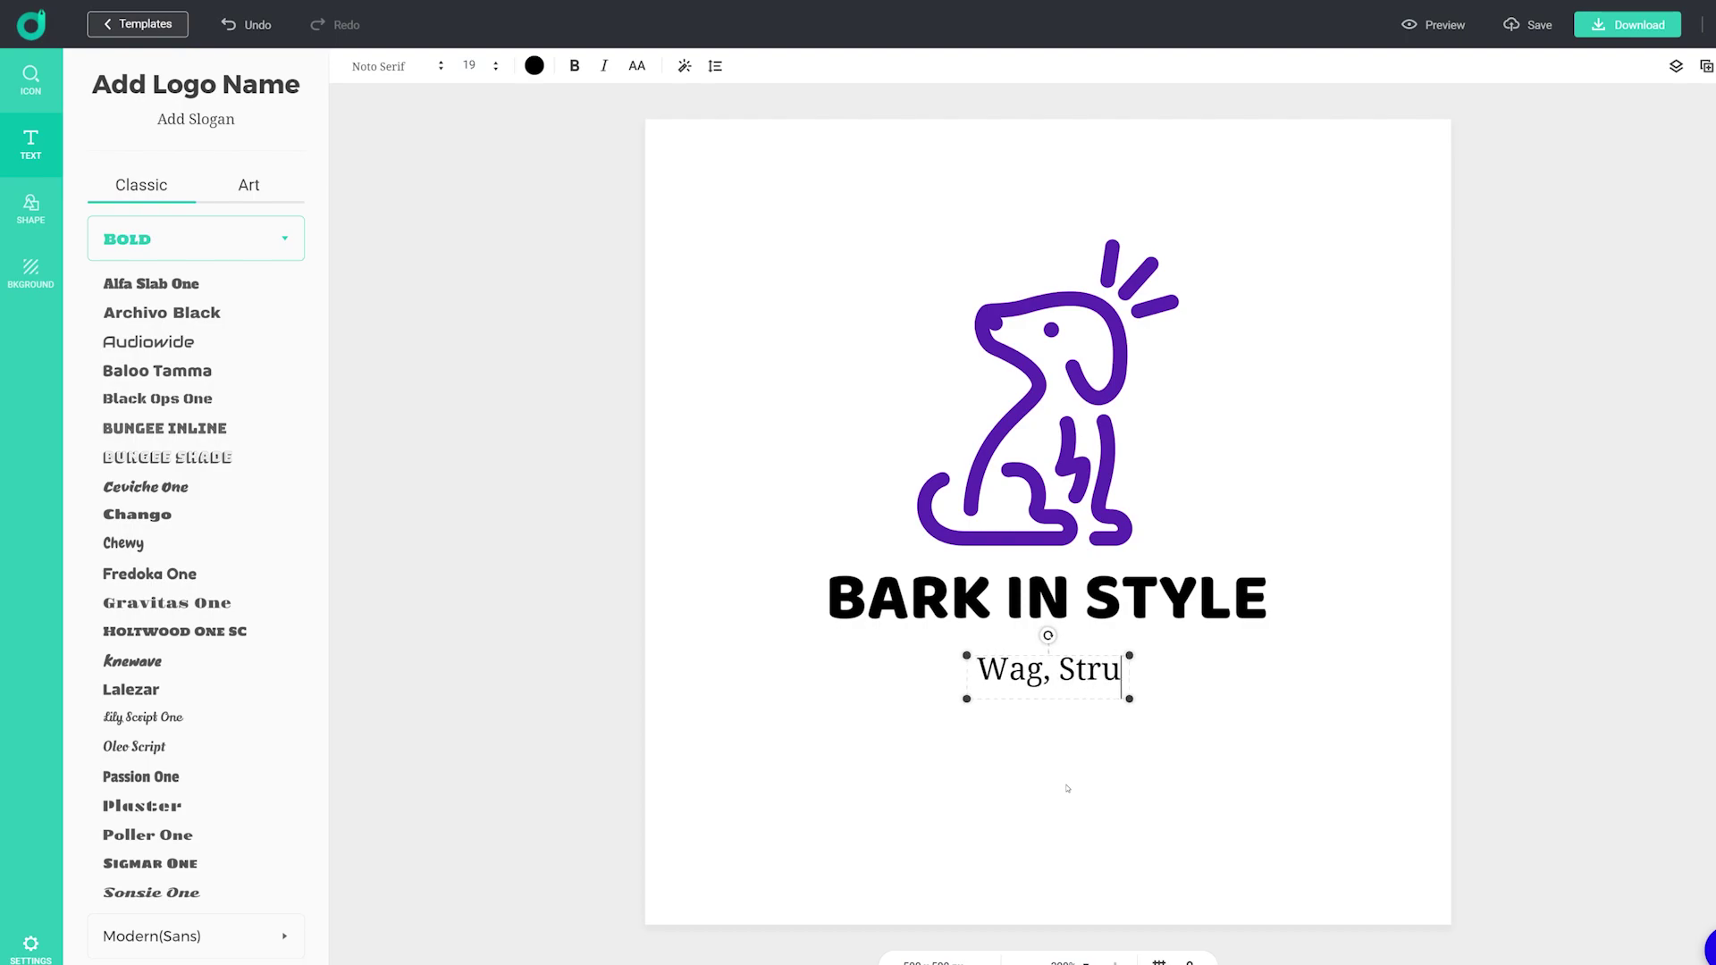
type("t, Repeat")
scroll(219, 337, "down", 3)
left_click(124, 408)
left_click(534, 65)
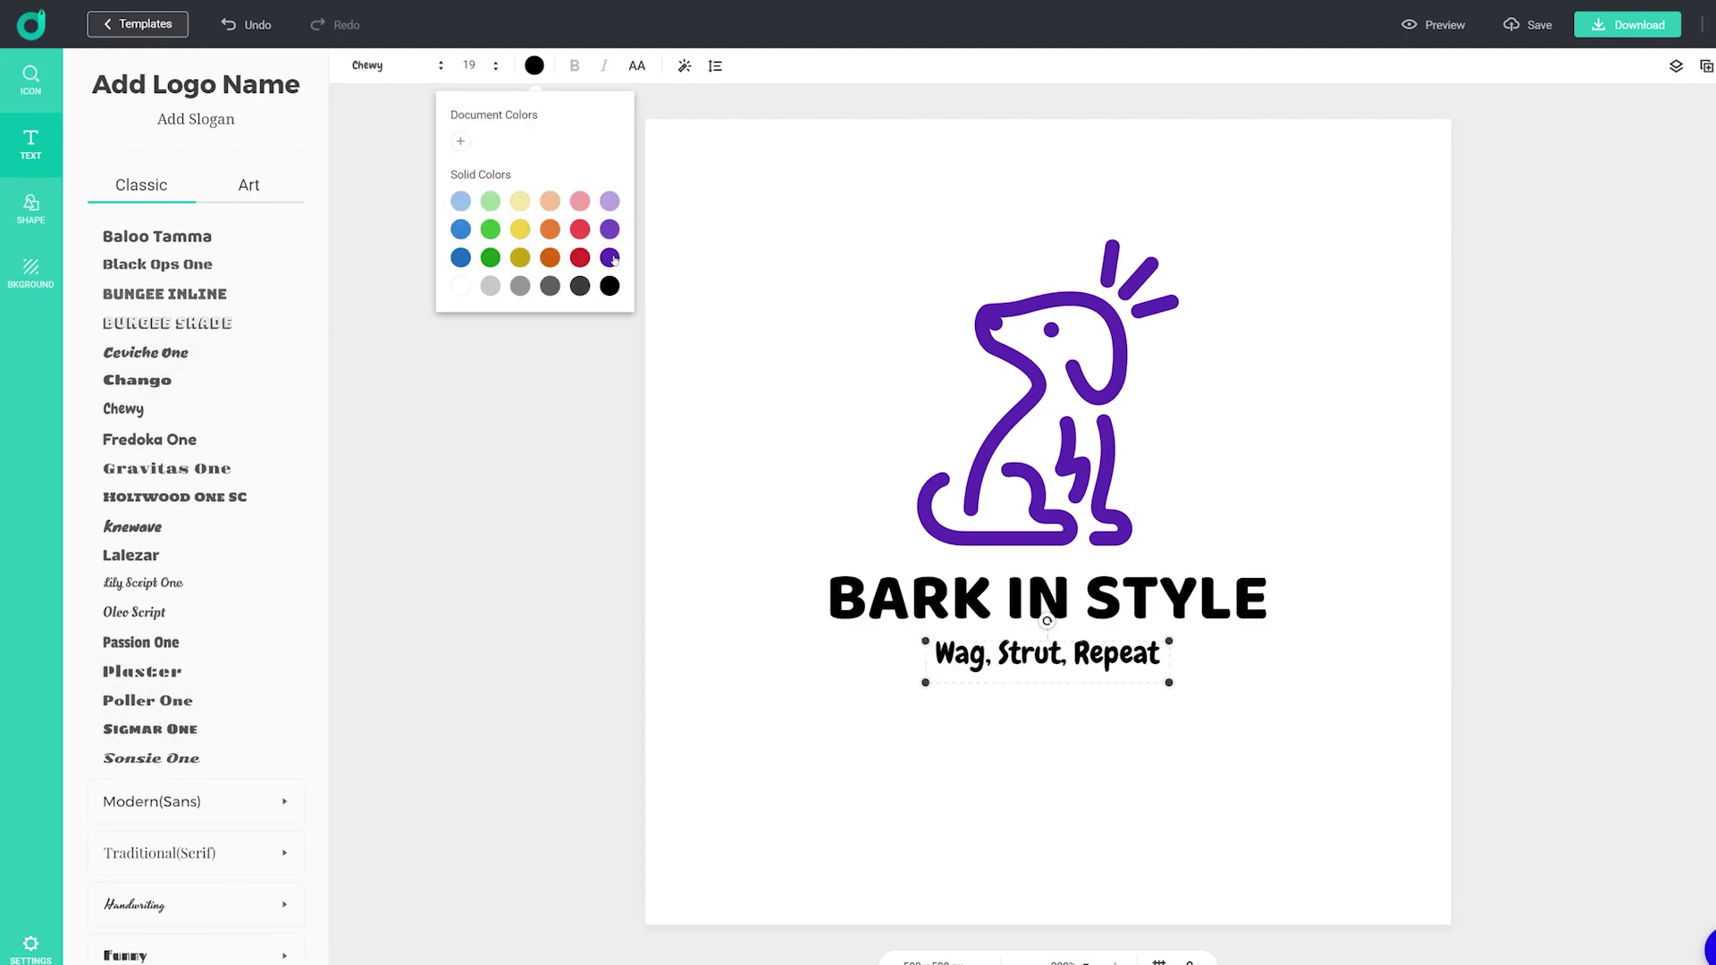
left_click(610, 257)
left_click(1046, 597, "shift")
left_click(534, 65)
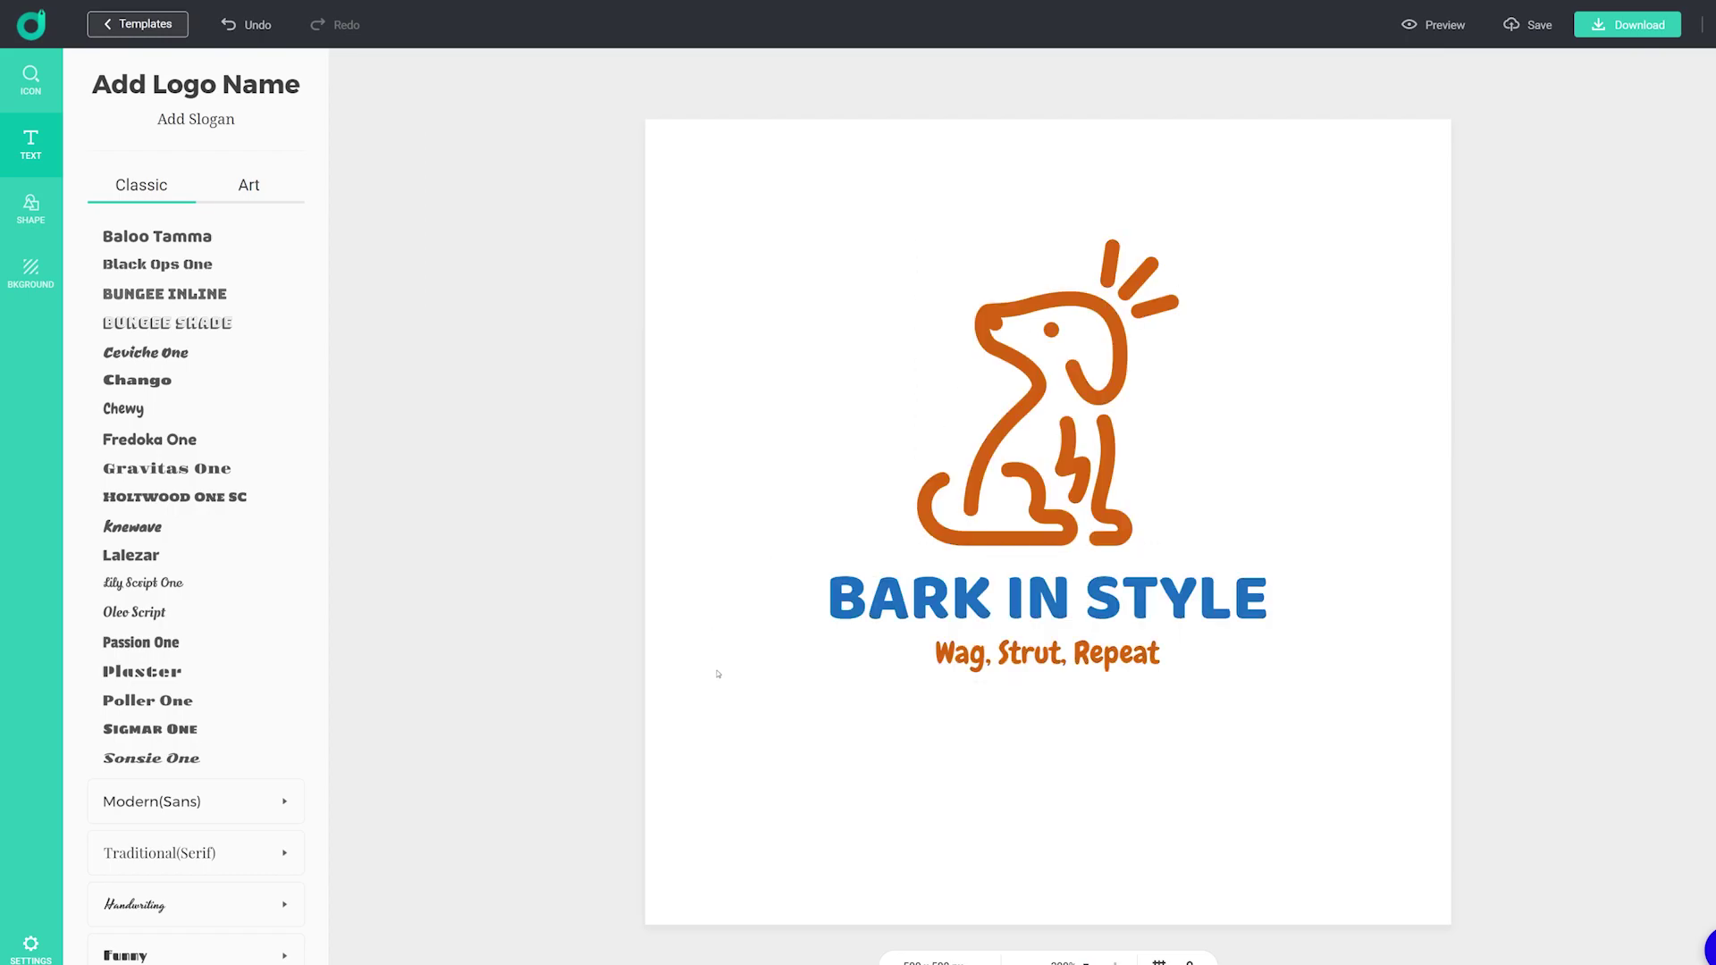
left_click(31, 210)
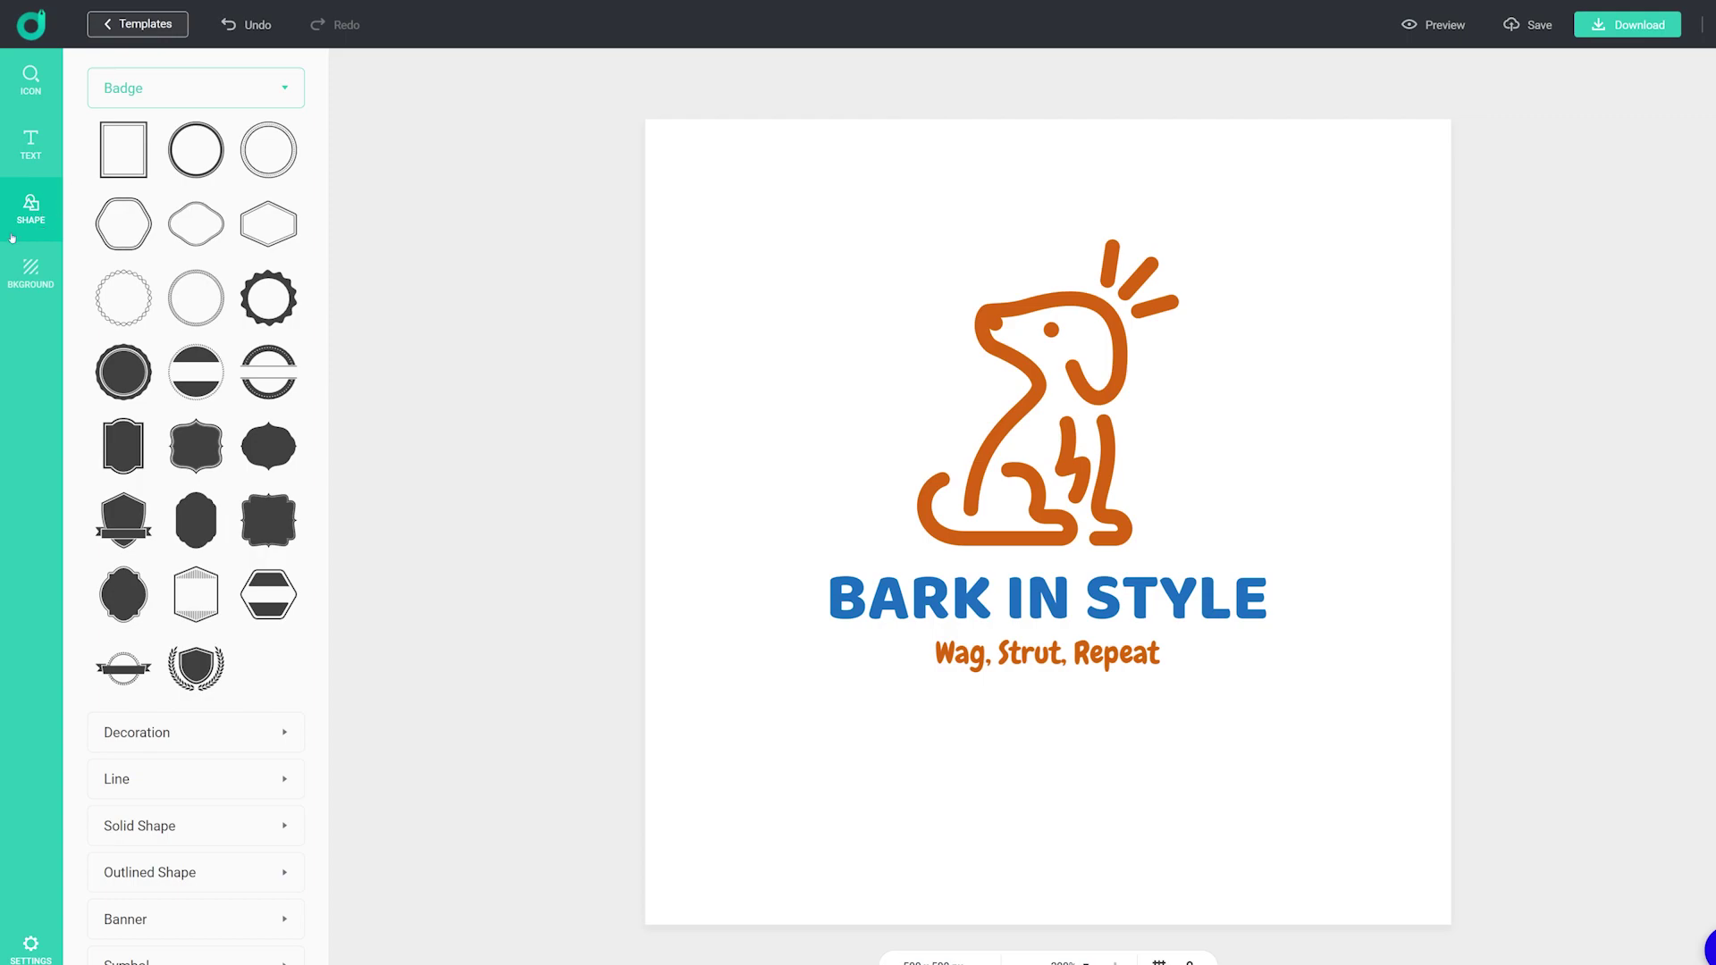
left_click(150, 94)
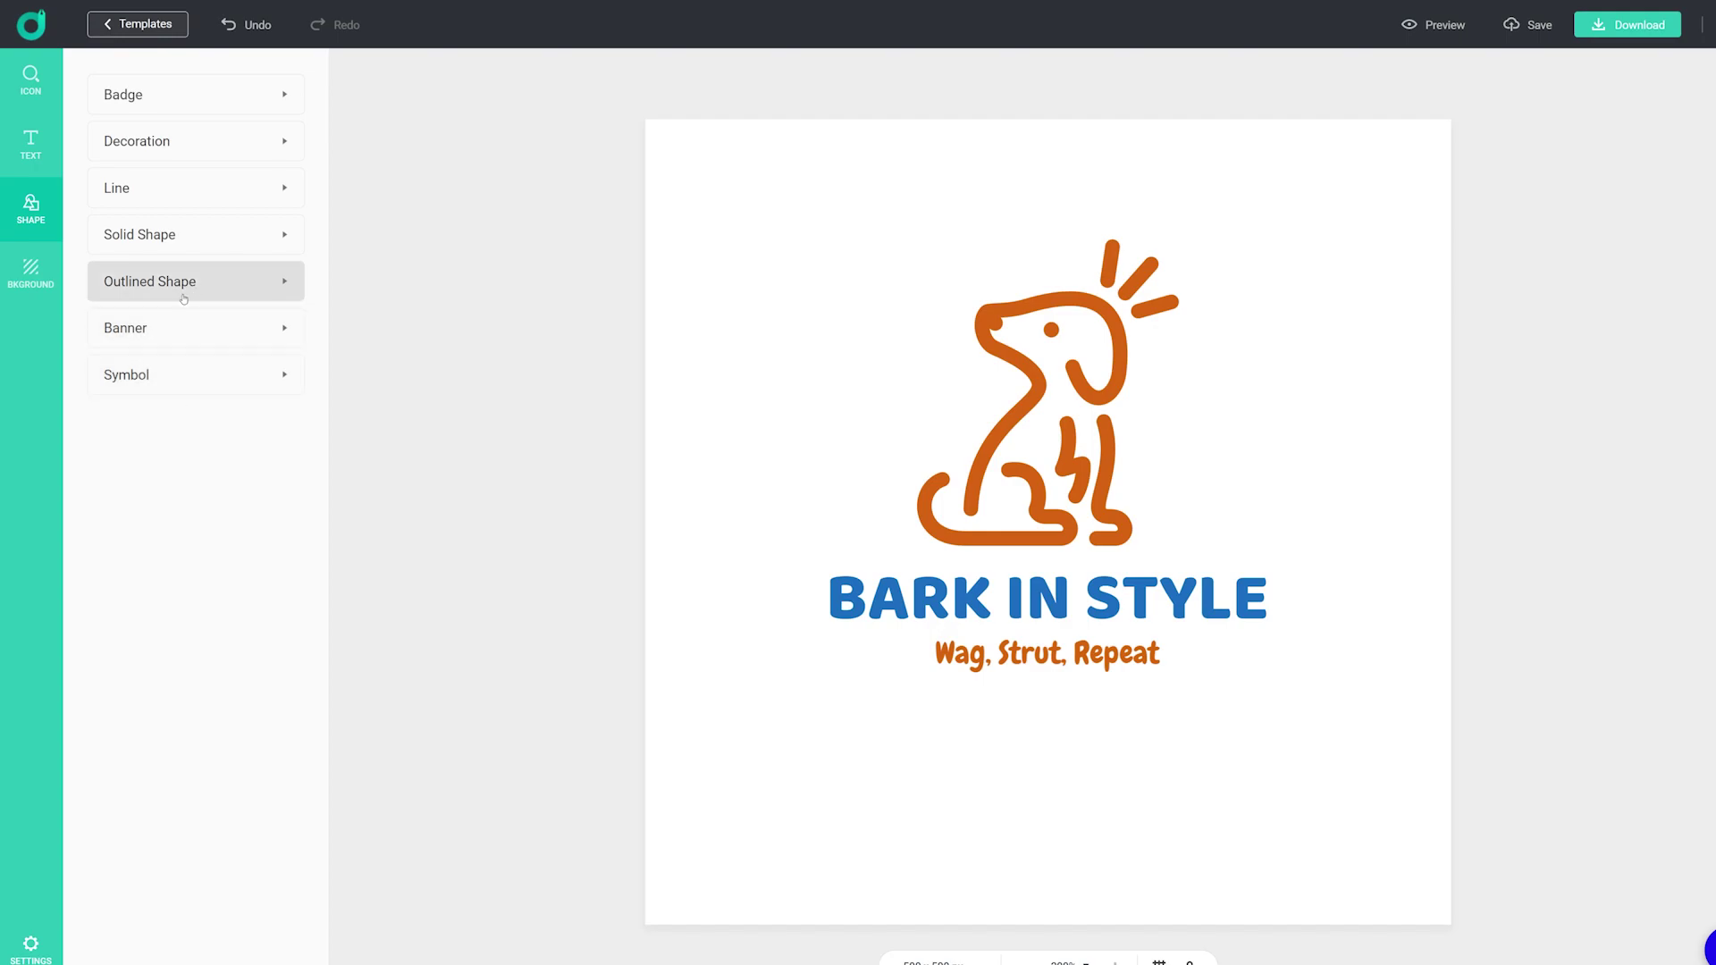
left_click(57, 299)
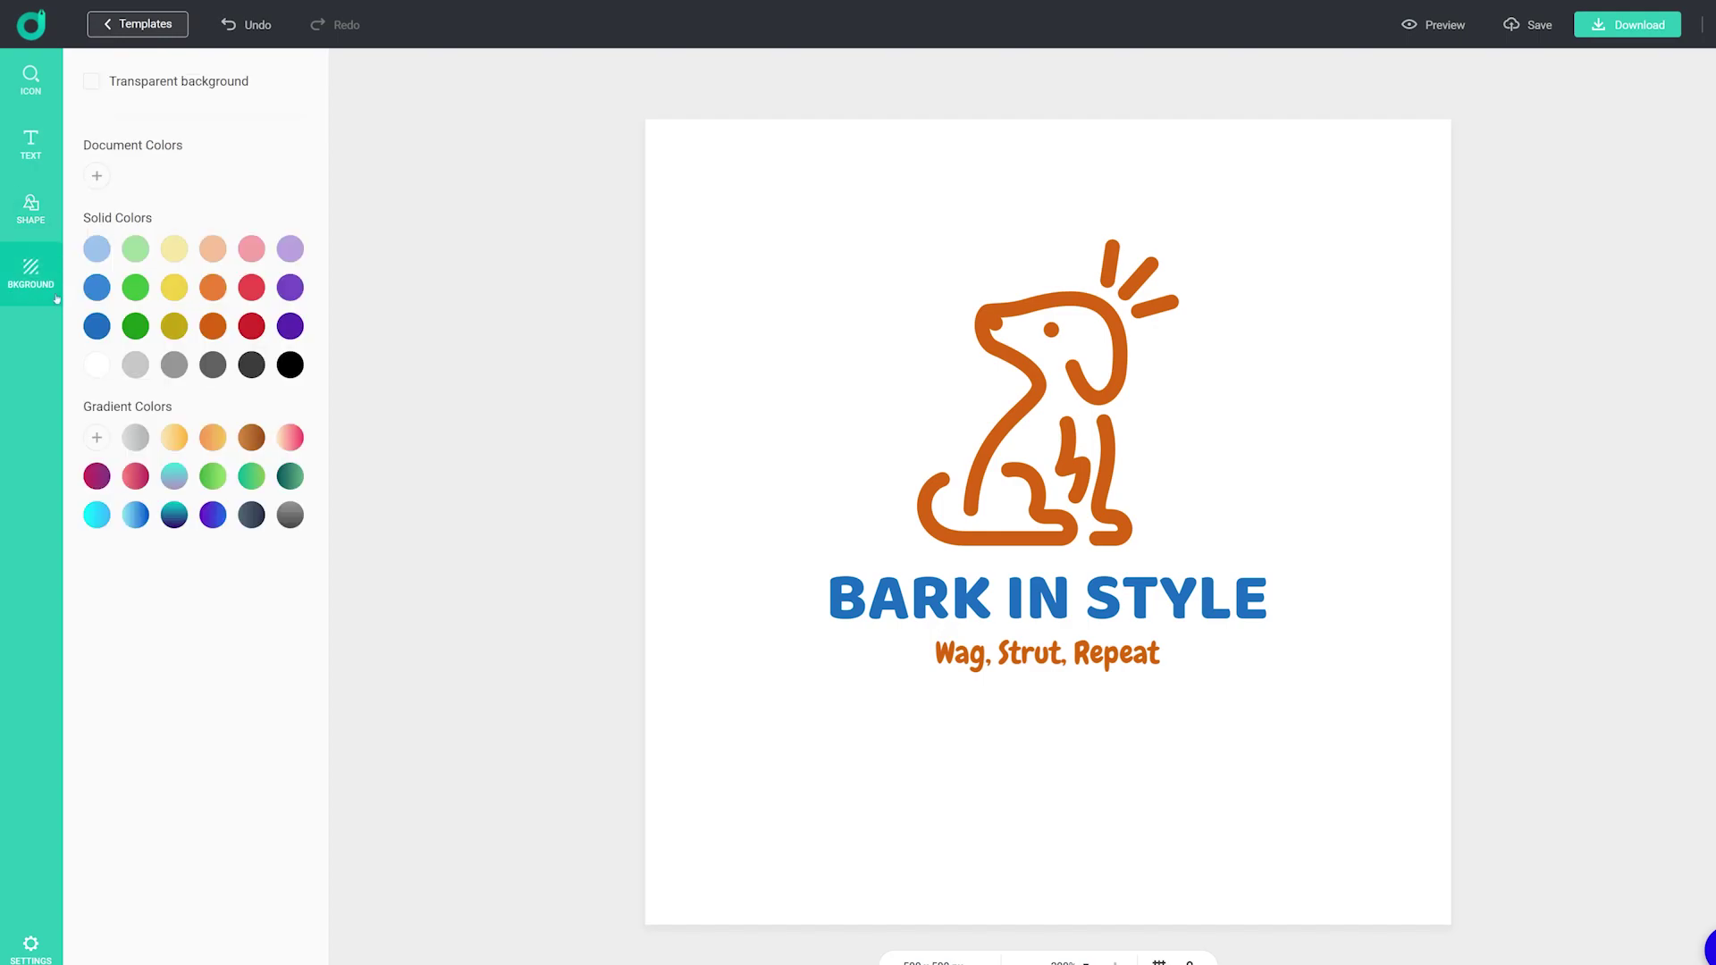
left_click(175, 250)
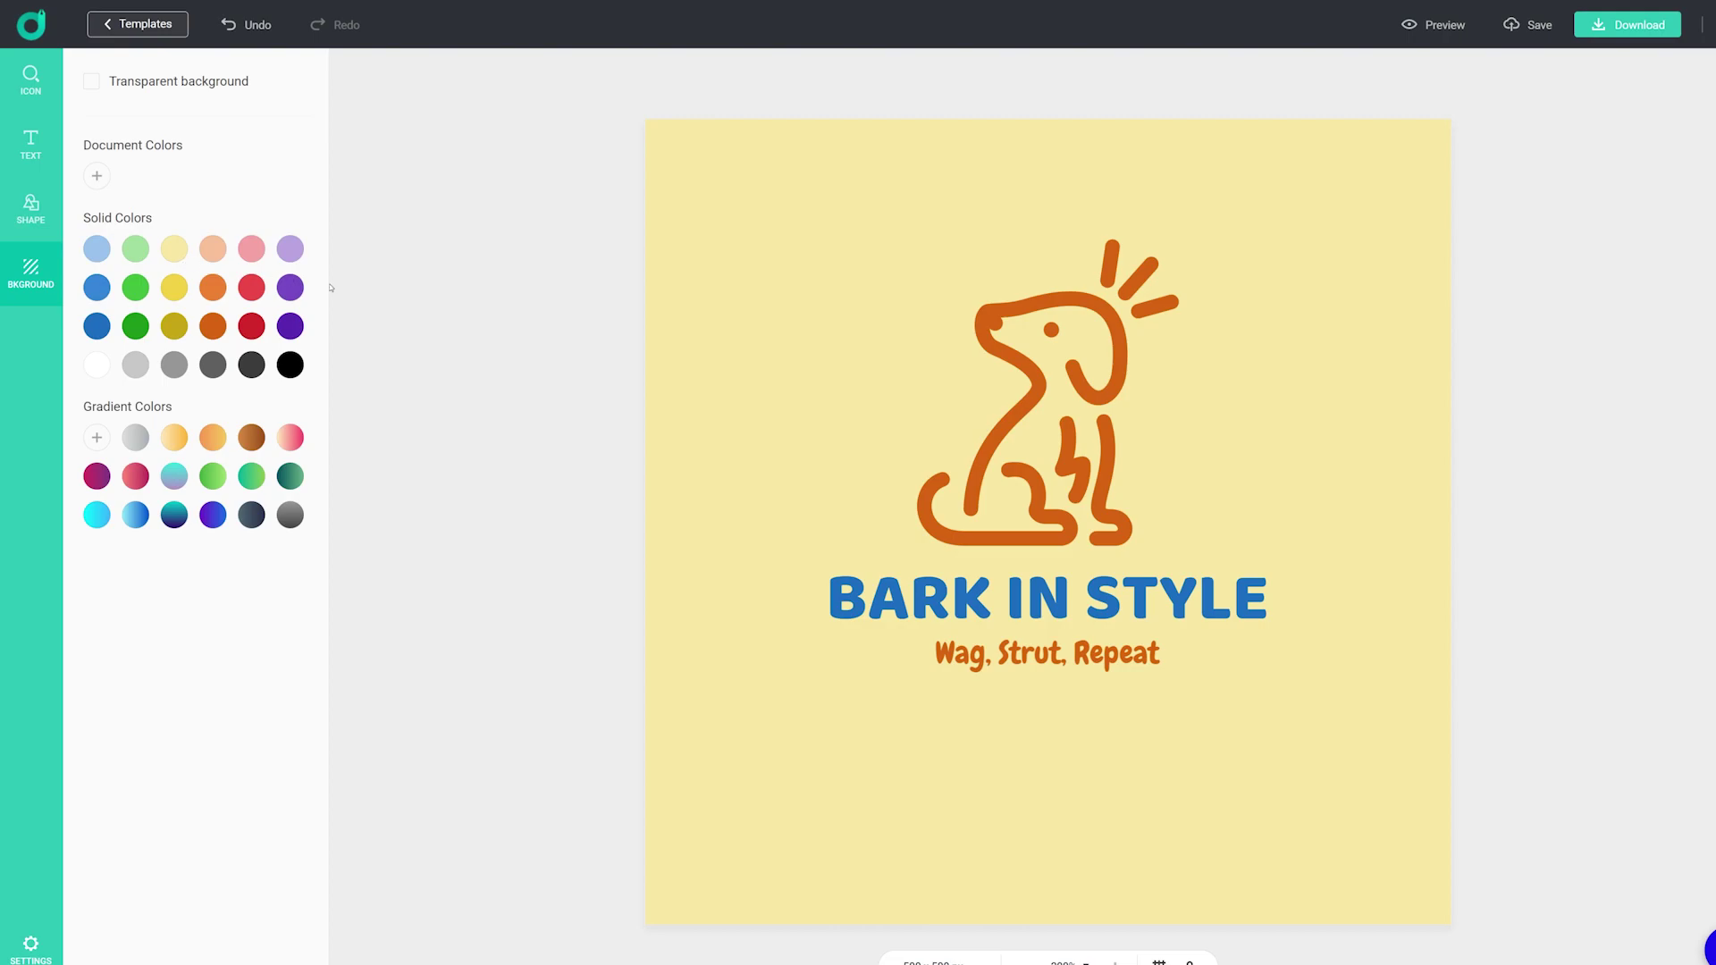
left_click(1101, 676)
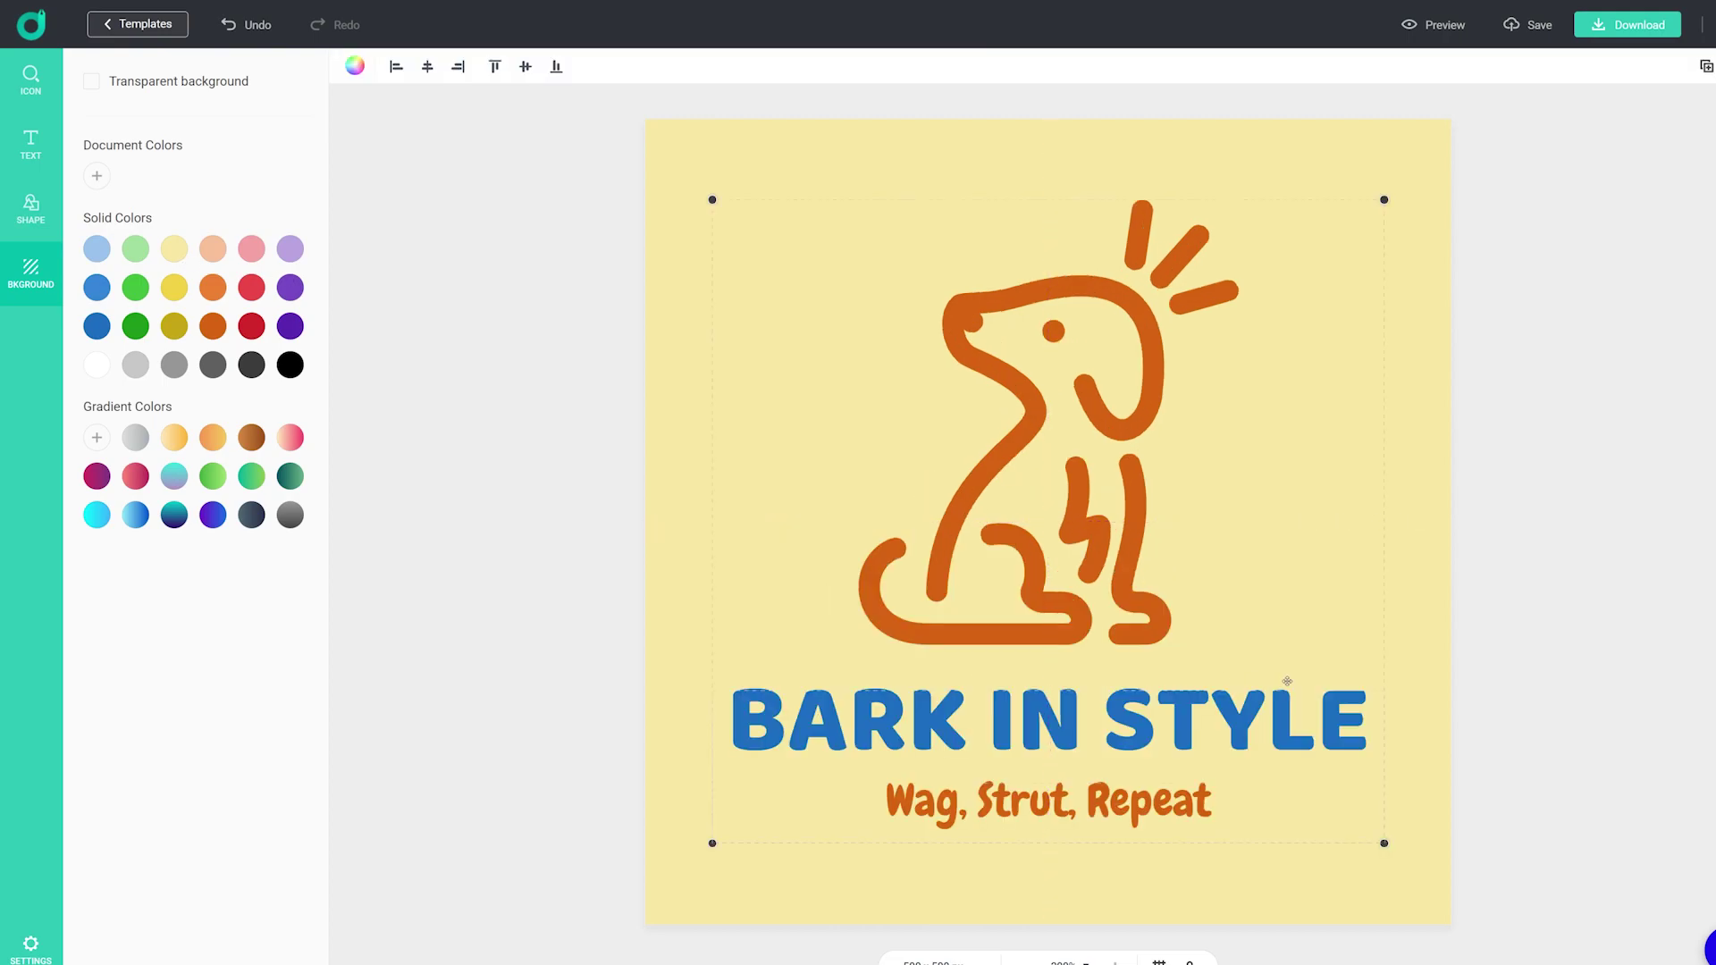
left_click(1513, 269)
left_click(1438, 26)
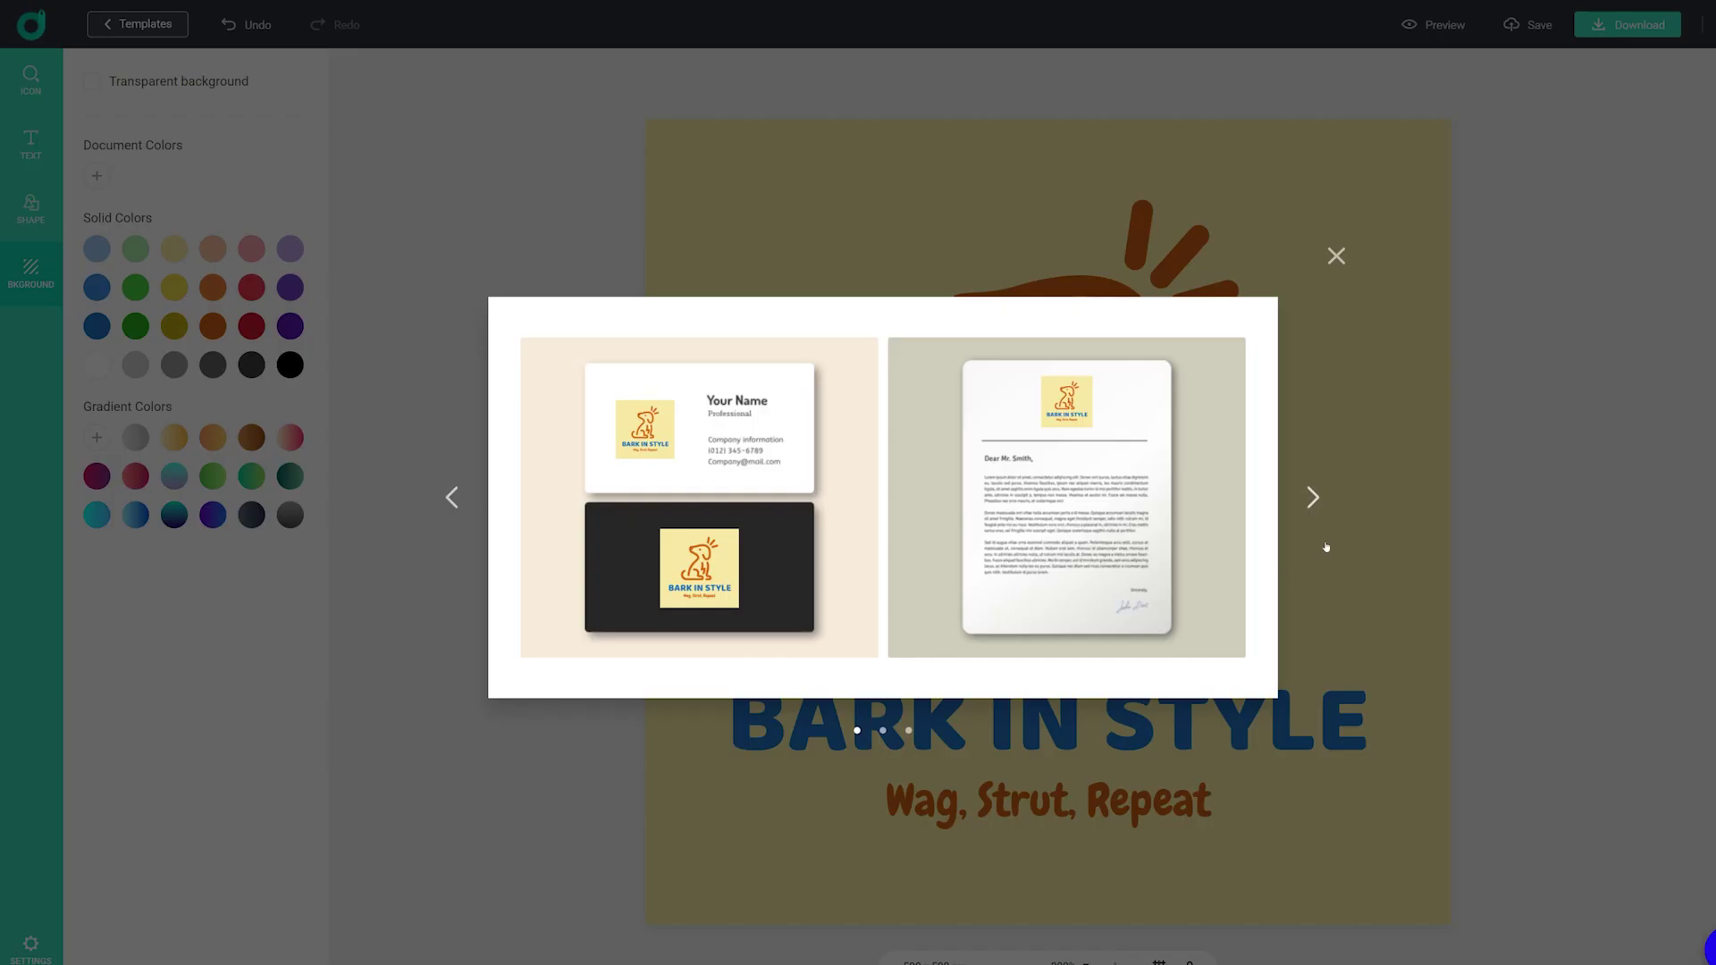
left_click(1314, 498)
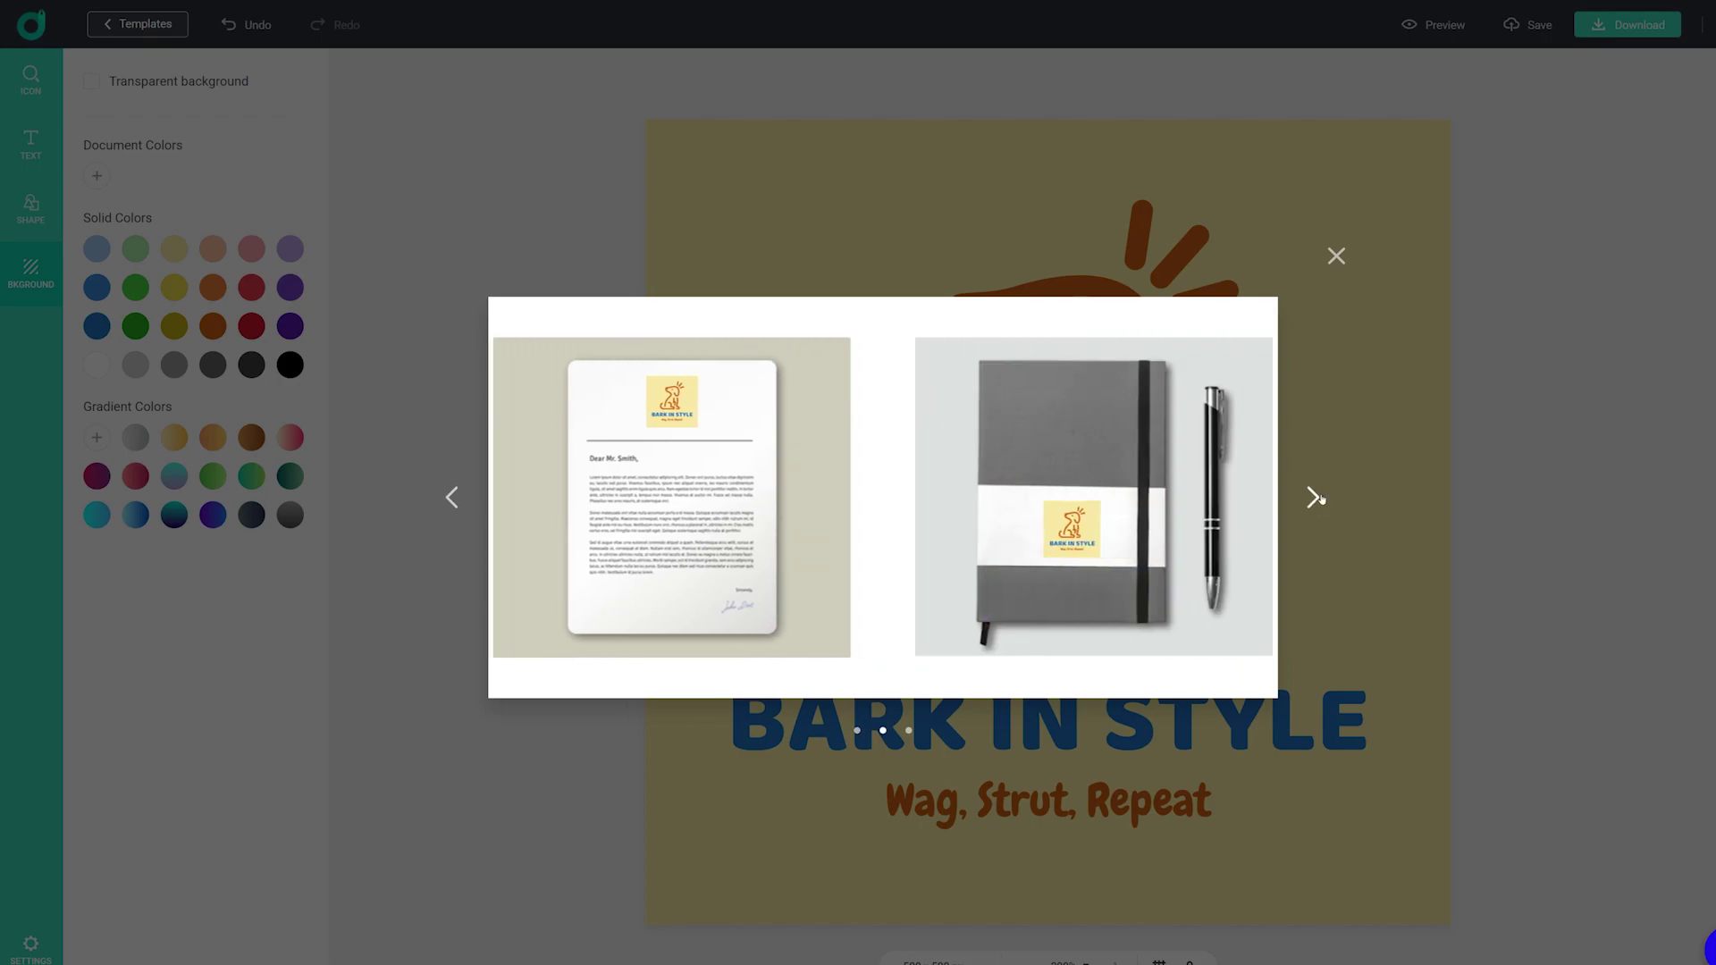
left_click(1314, 498)
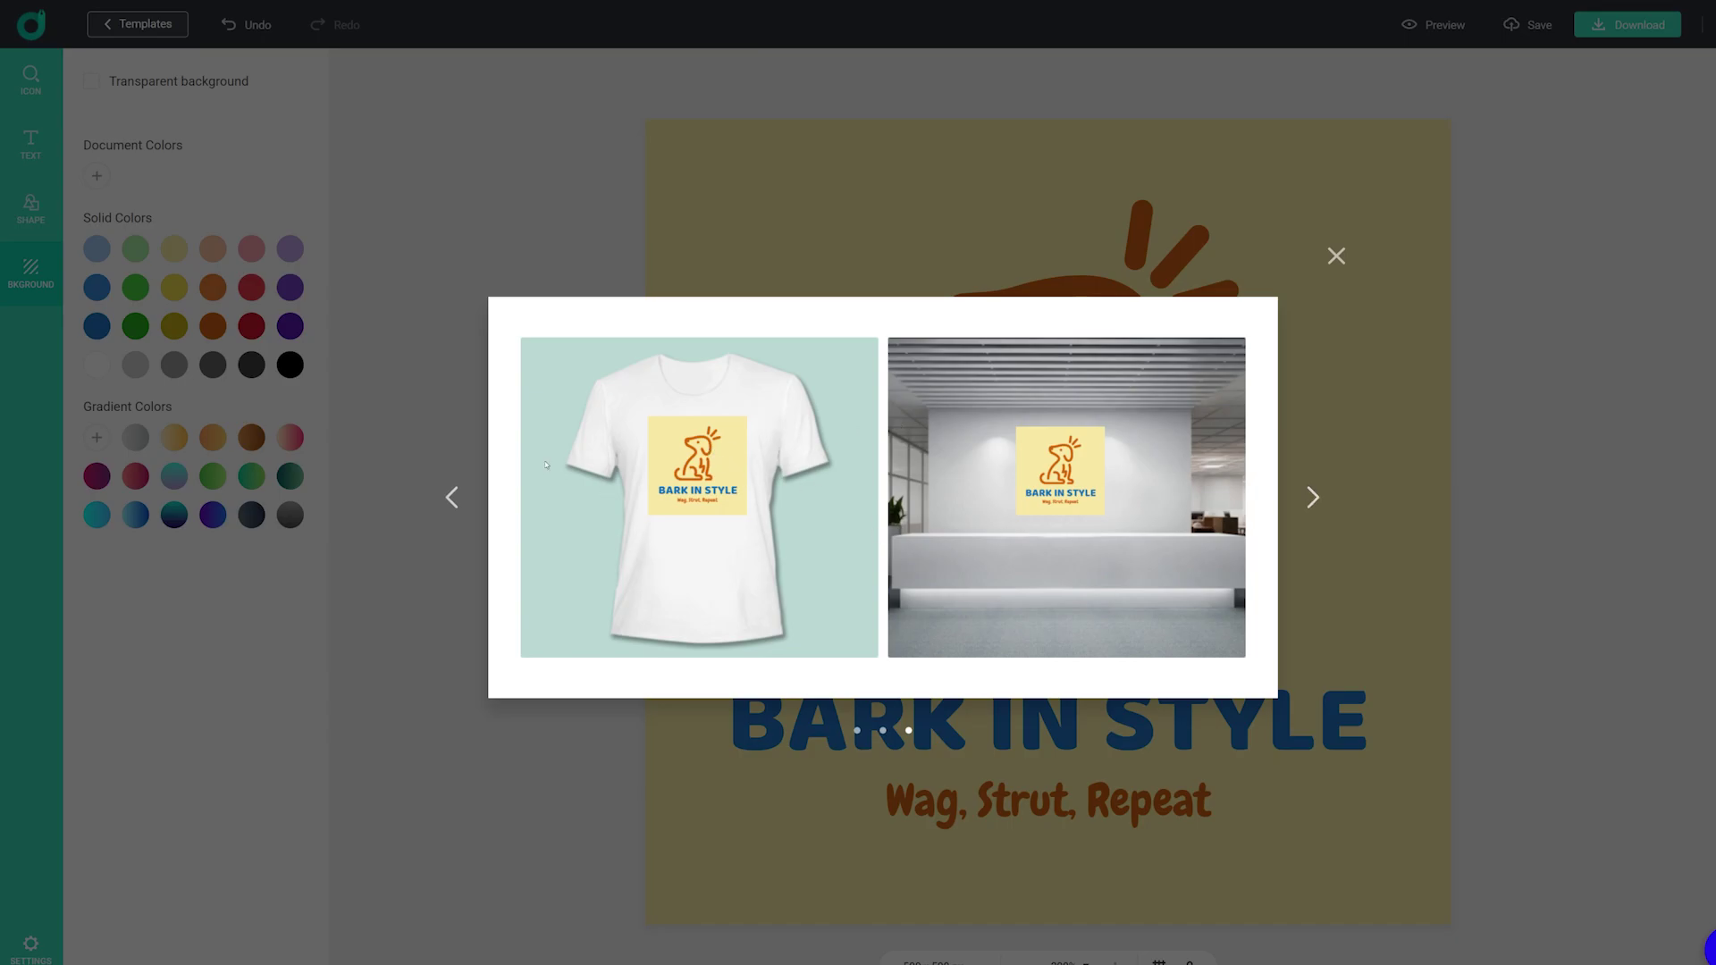
left_click(1336, 257)
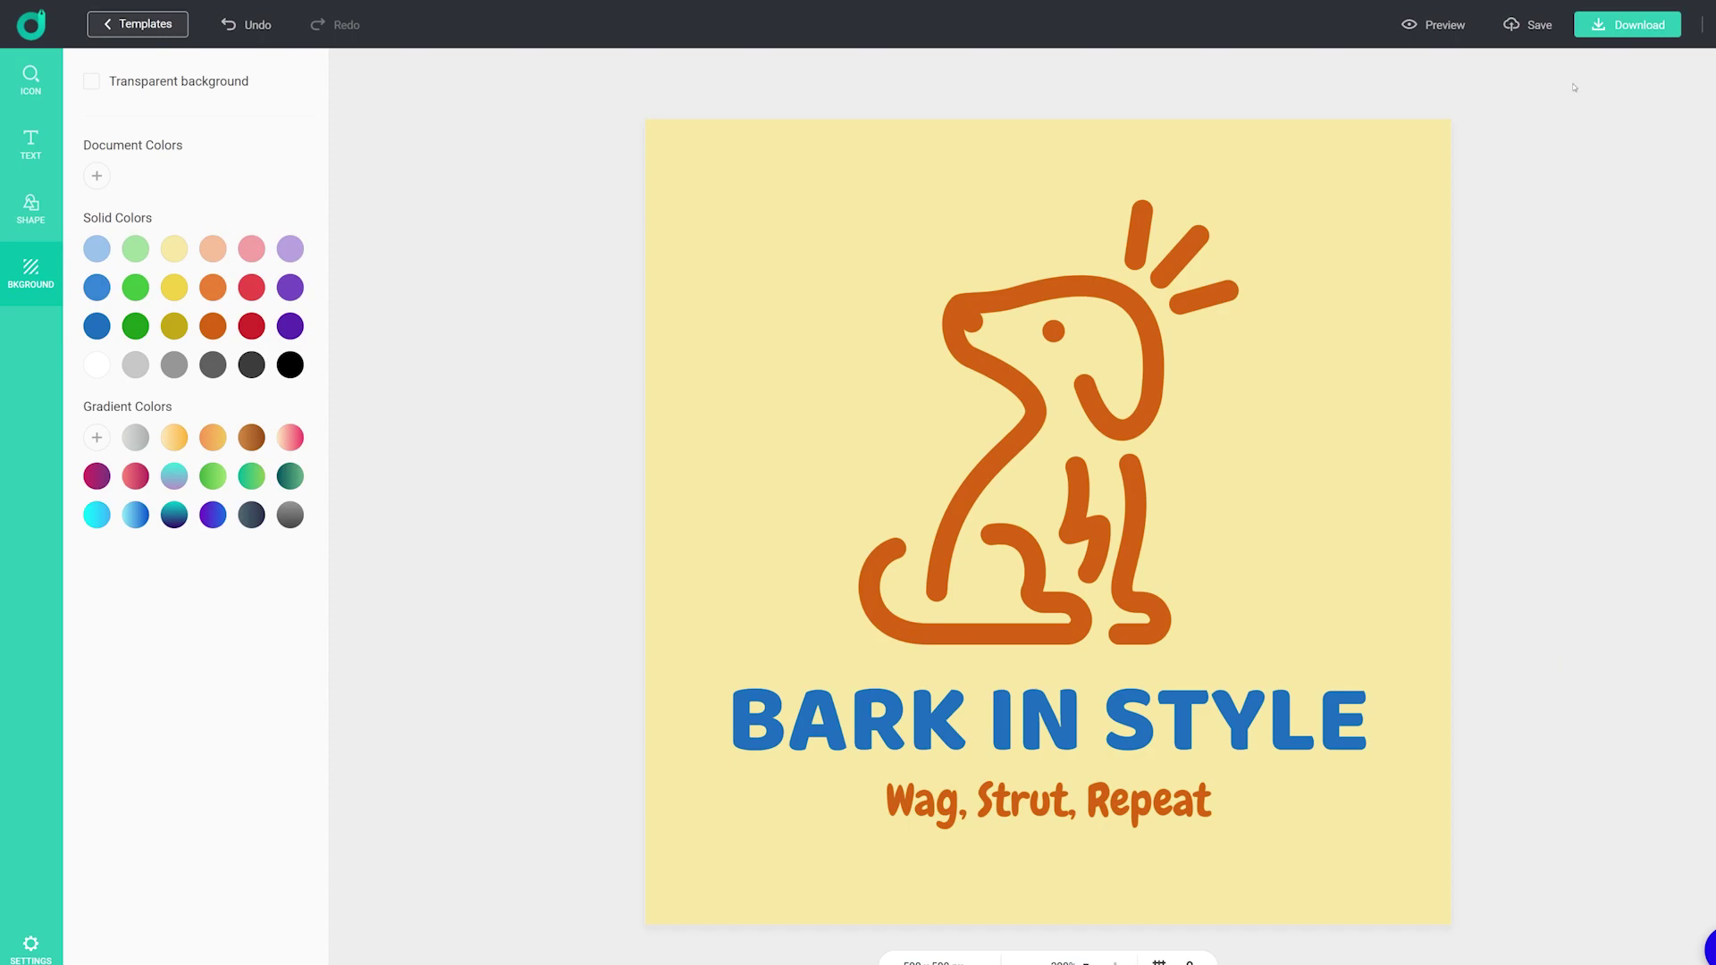
Step: Open the download pricing page and compare BASIC and PLUS features, including Copyright ownership
left_click(1656, 32)
left_click_drag(798, 228, 648, 232)
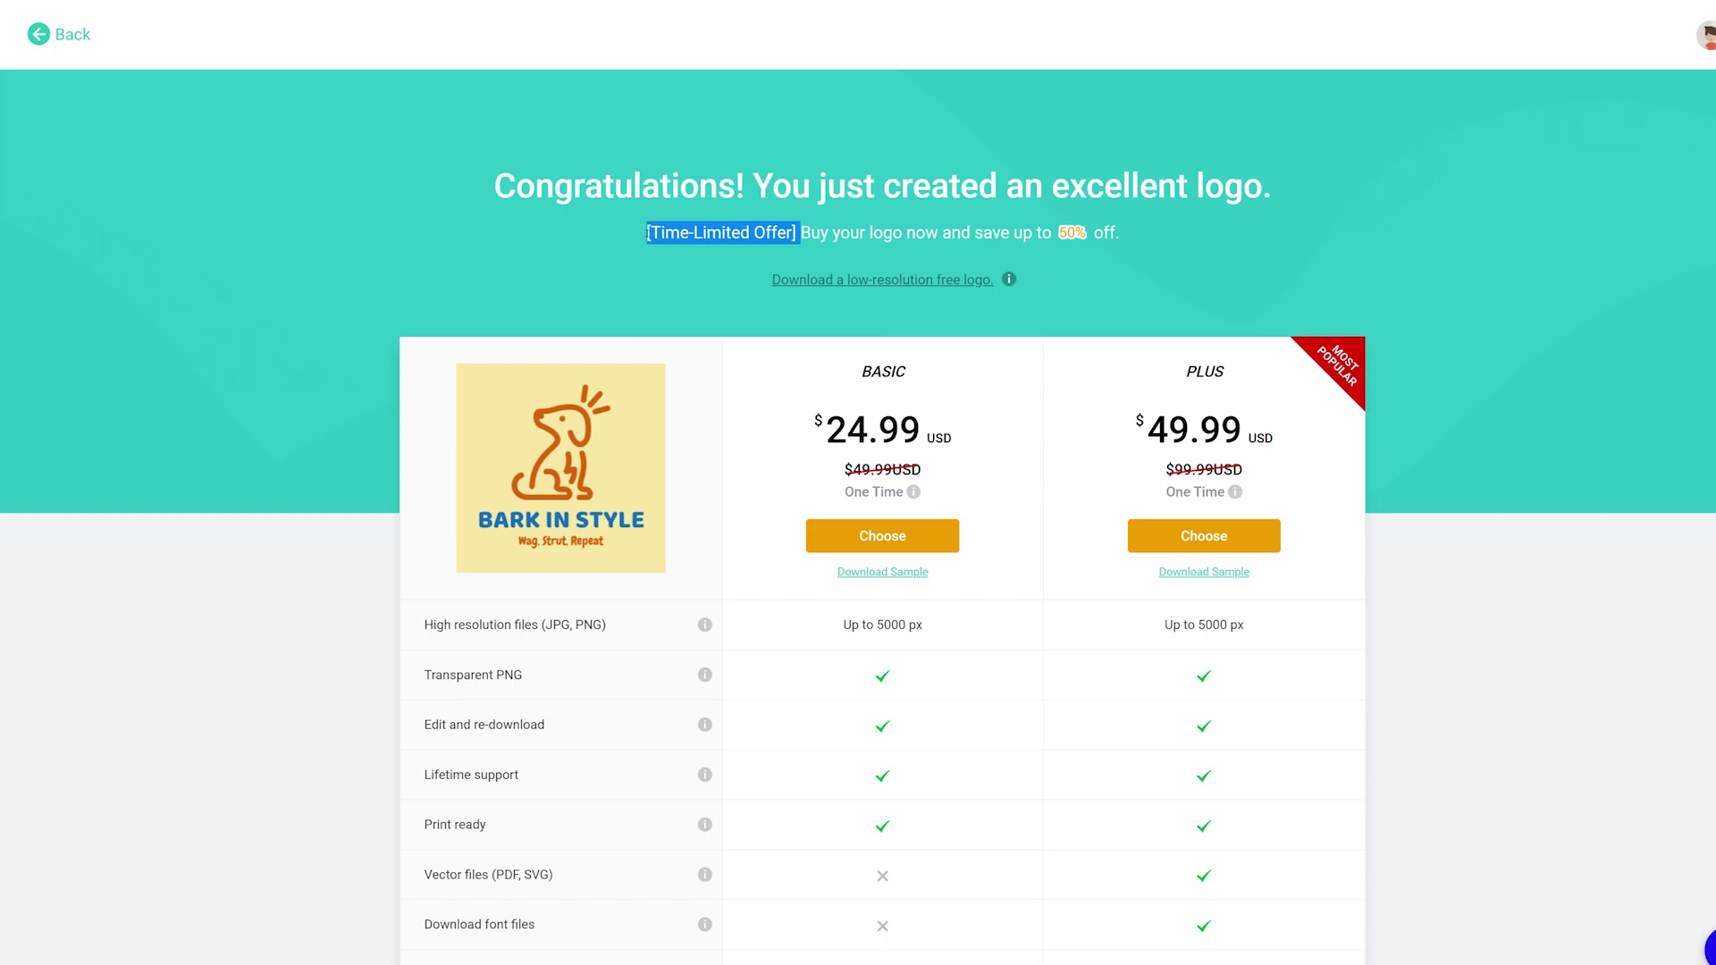
left_click(721, 268)
scroll(722, 266, "down", 2)
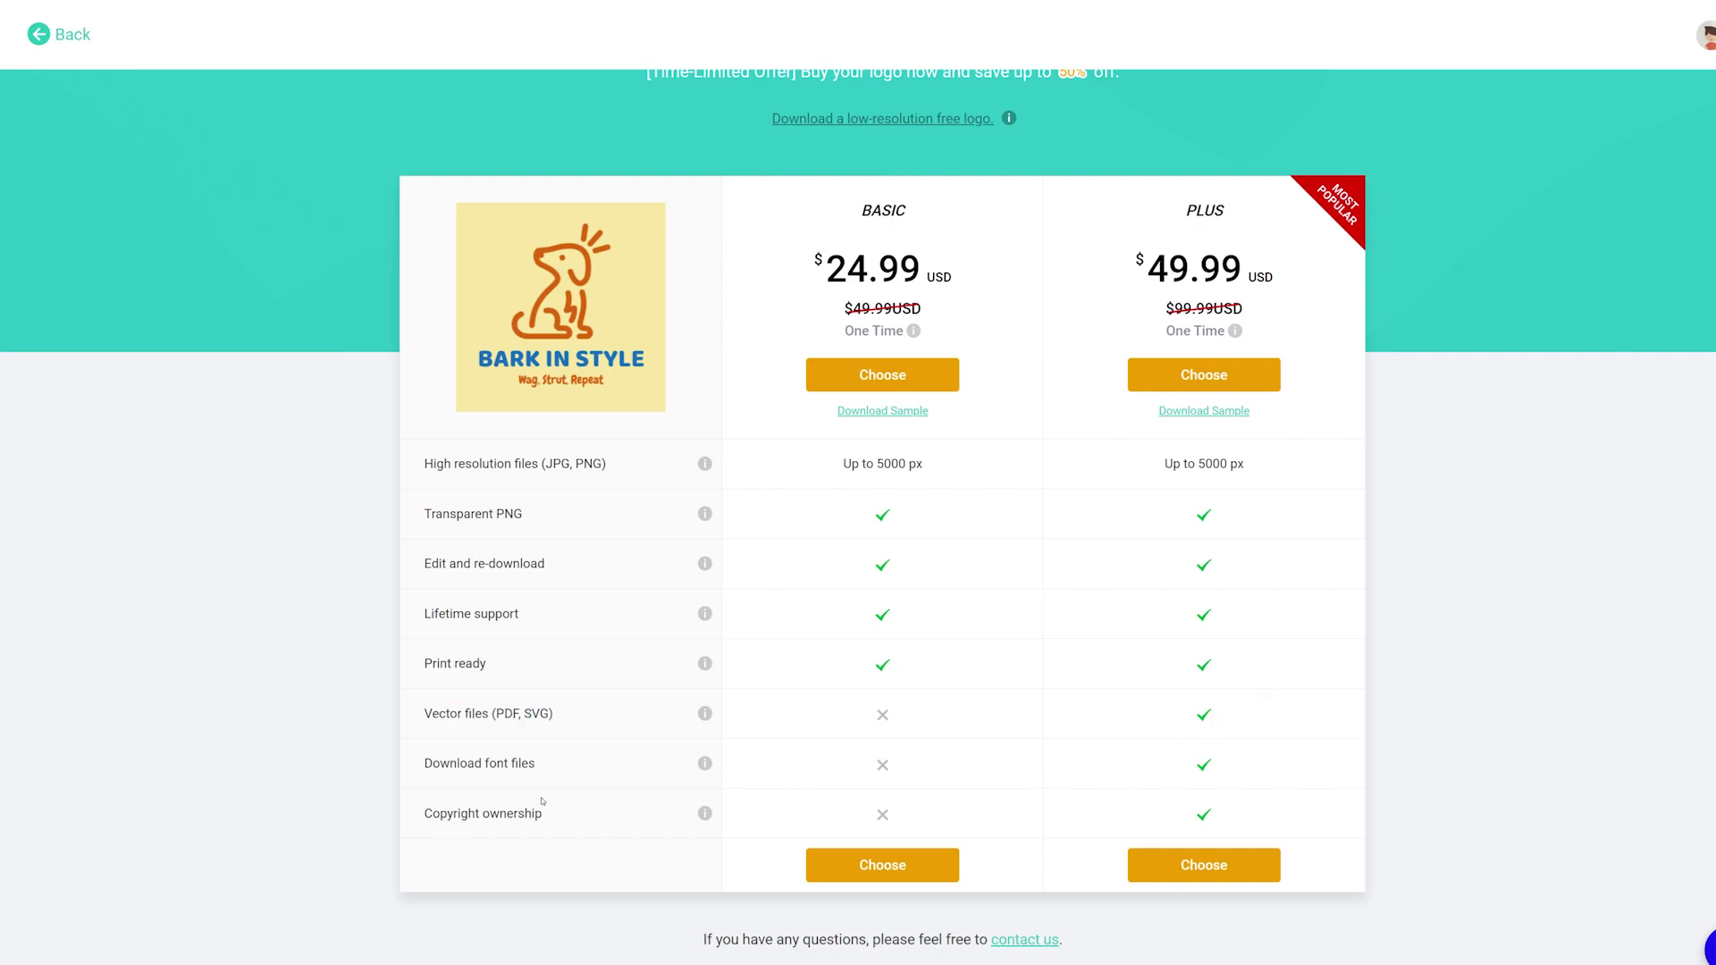
left_click_drag(542, 802, 424, 813)
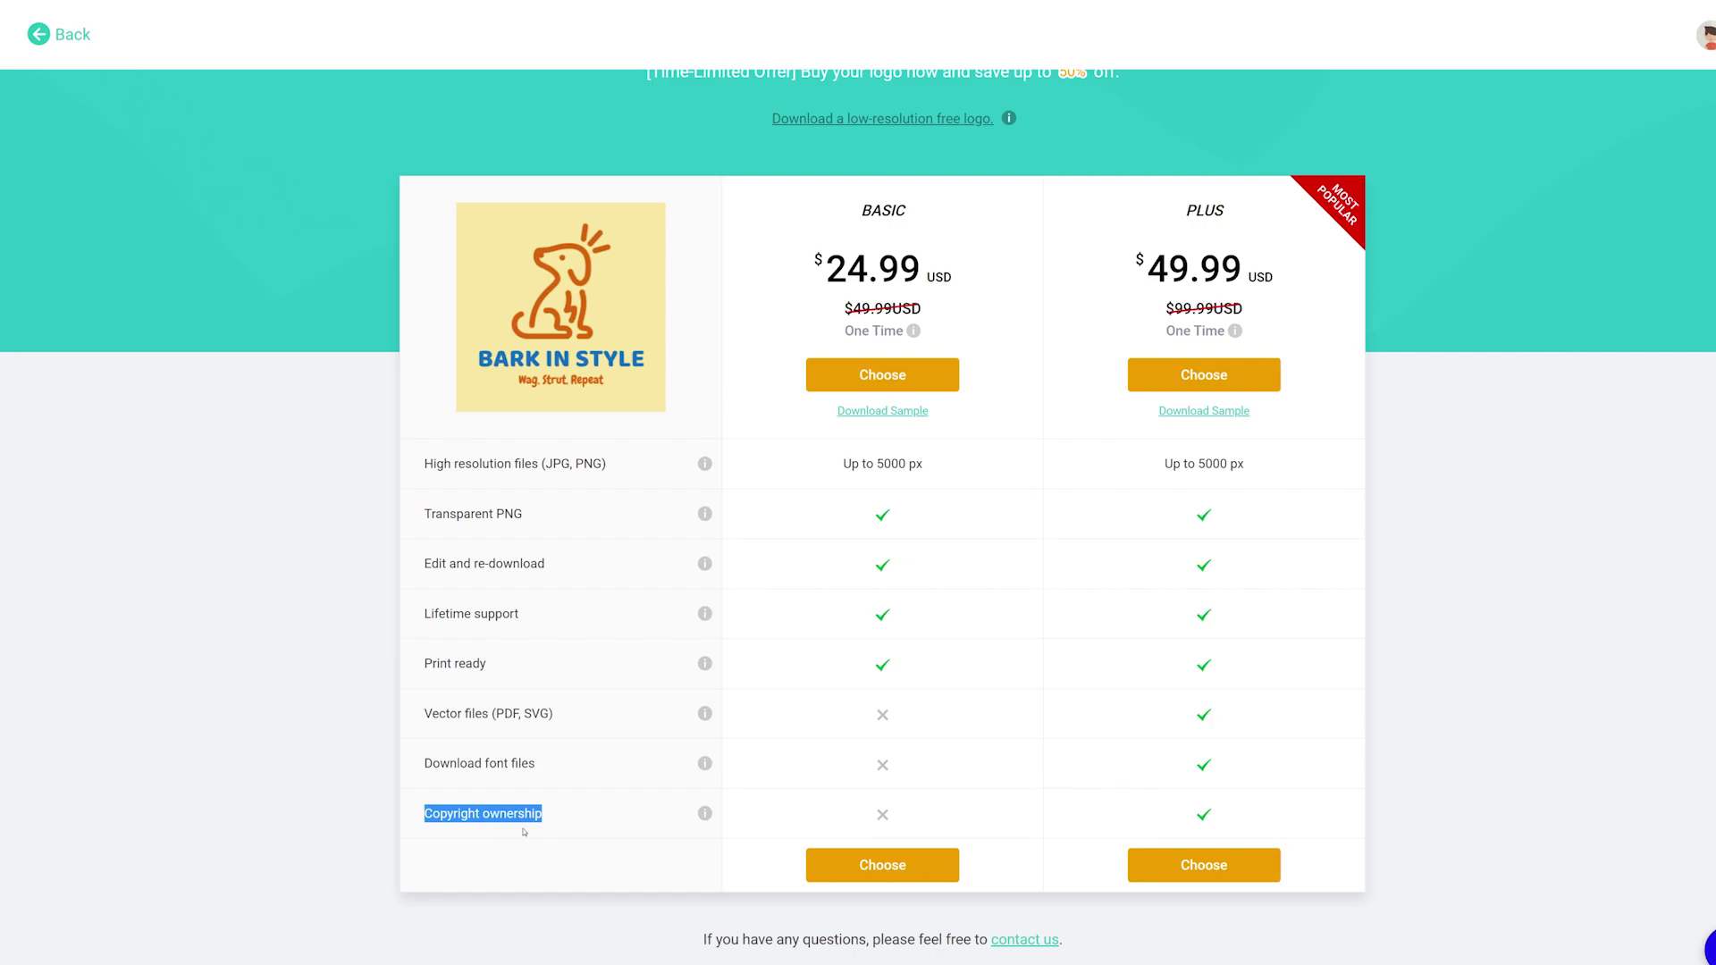
left_click(593, 816)
triple_click(1249, 820)
left_click(1211, 769)
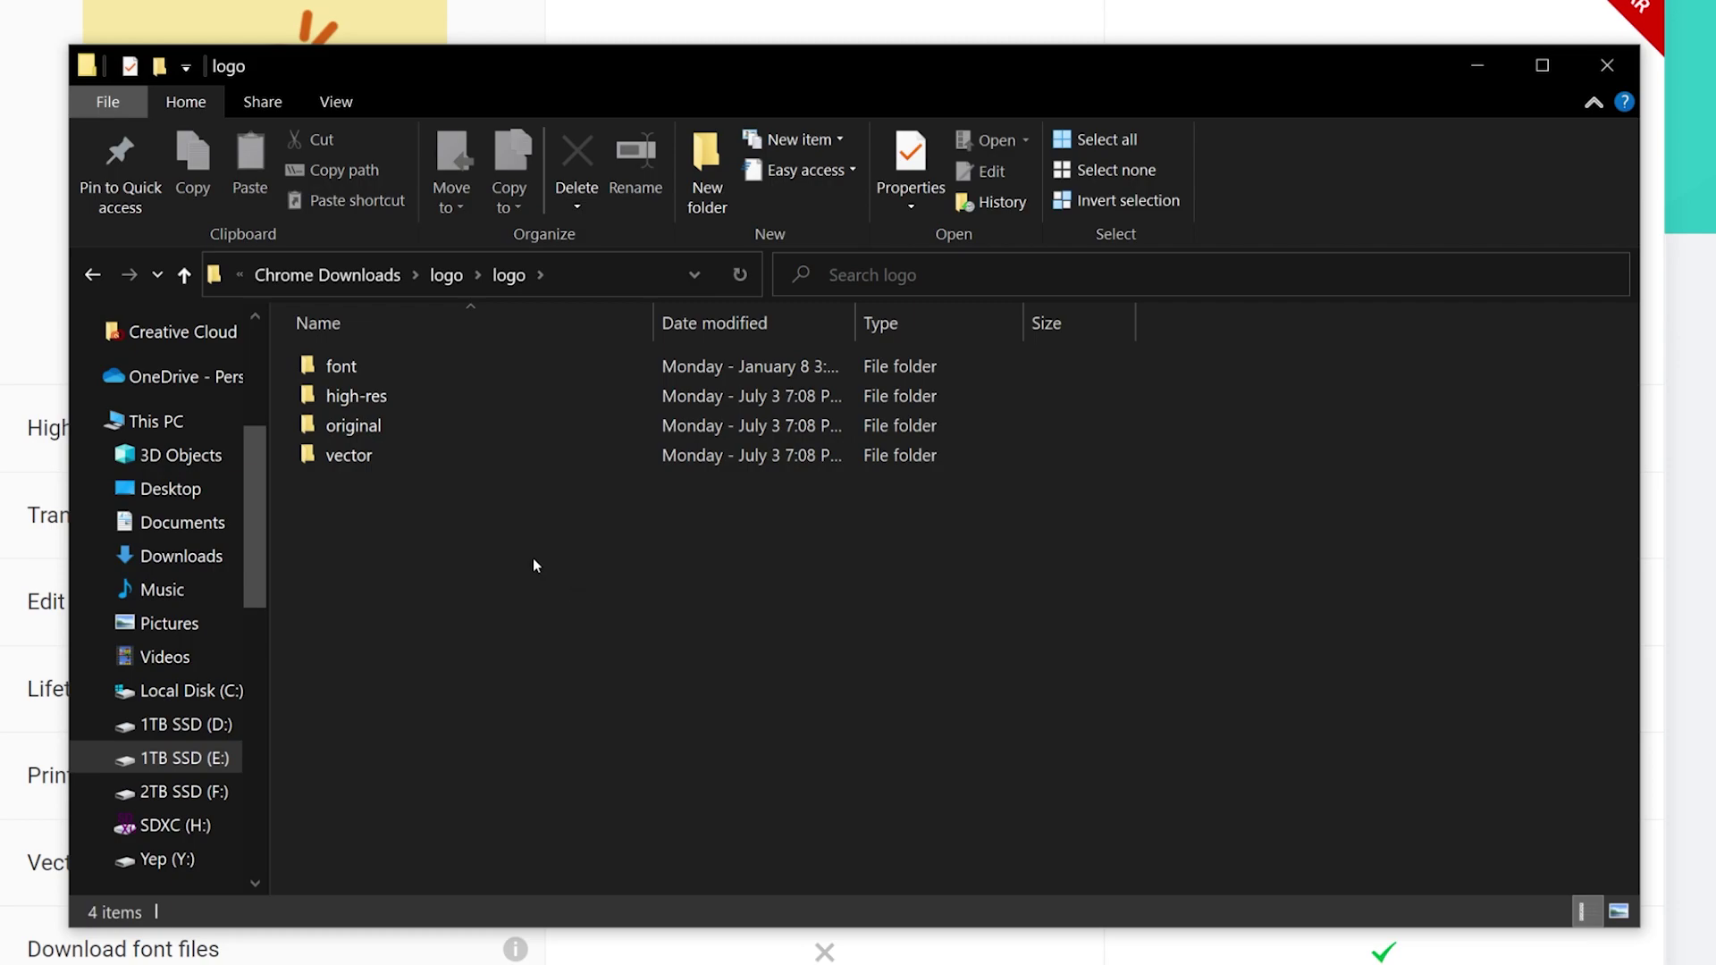
Step: Browse the logo package's font, high-res and original folders, then open the vector folder
double_click(378, 362)
left_click(507, 275)
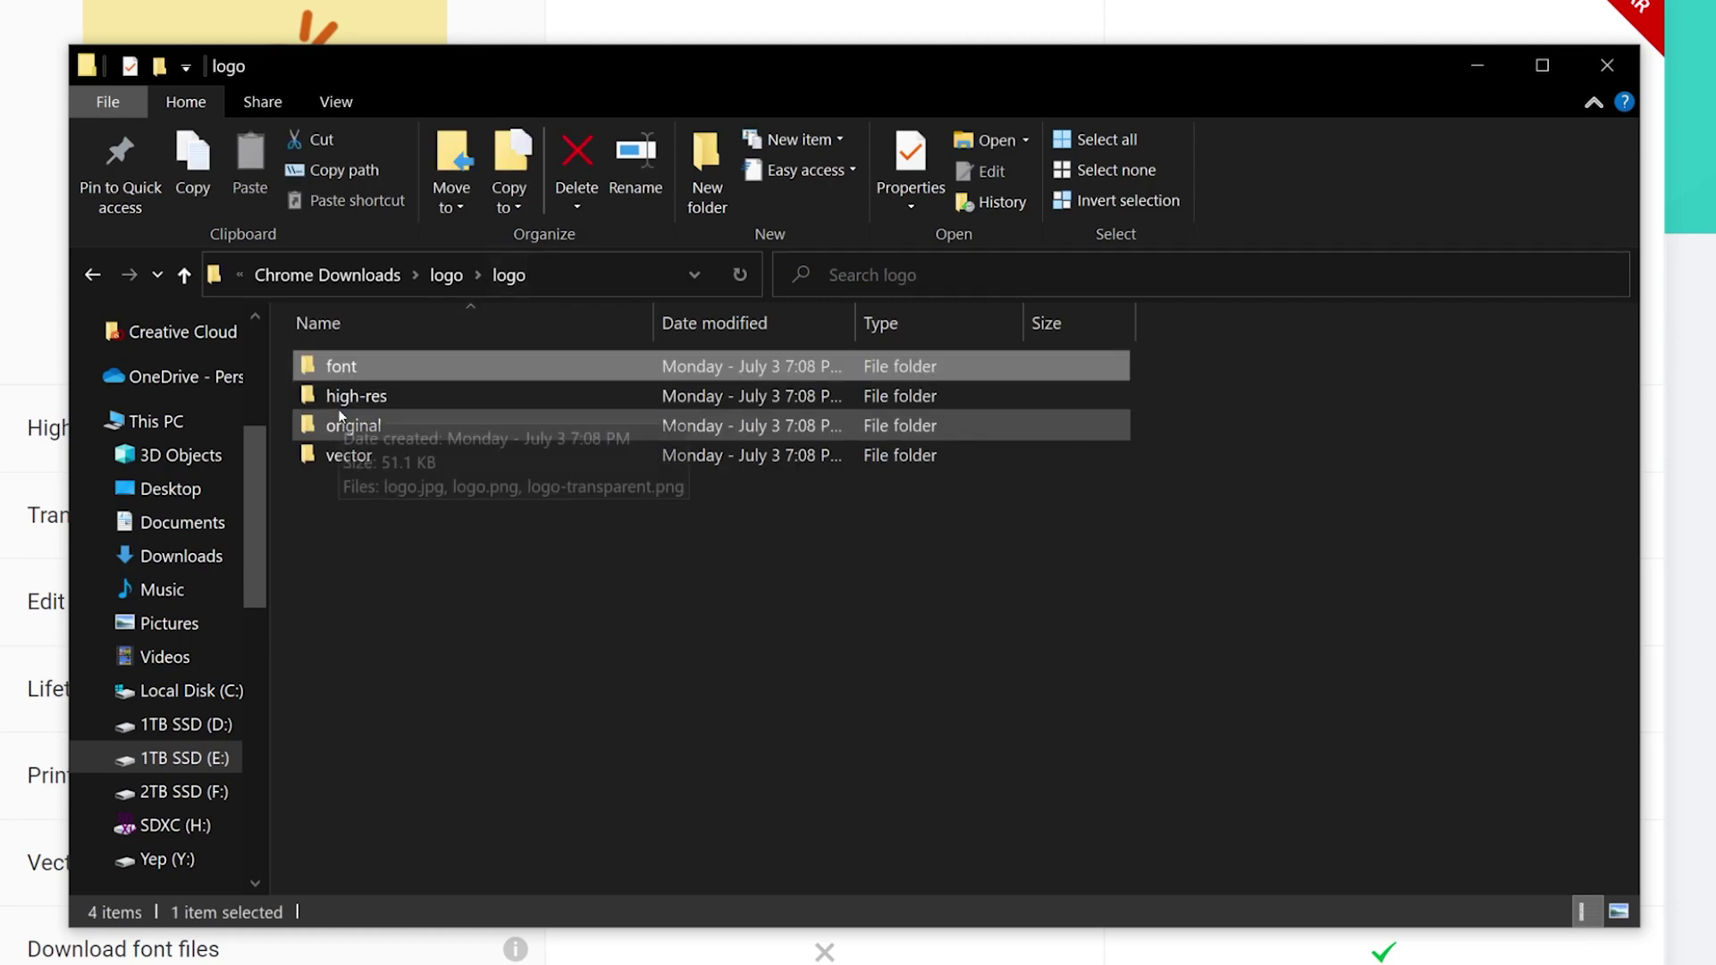
double_click(378, 398)
left_click(565, 470)
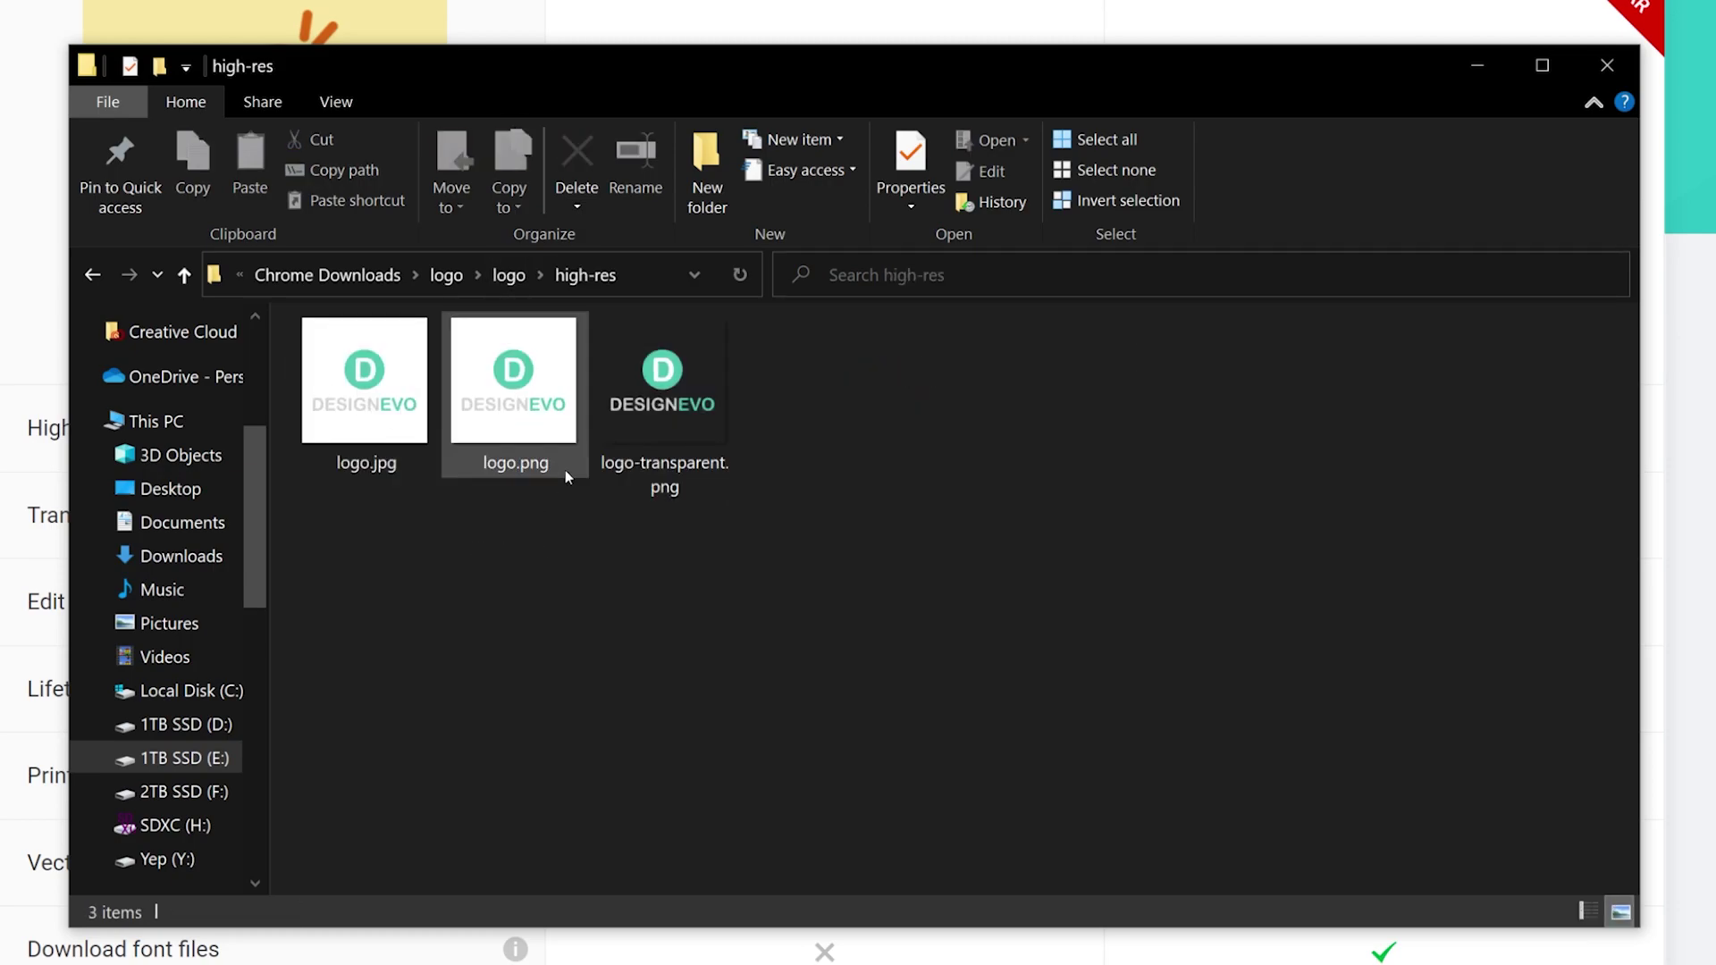
left_click(508, 275)
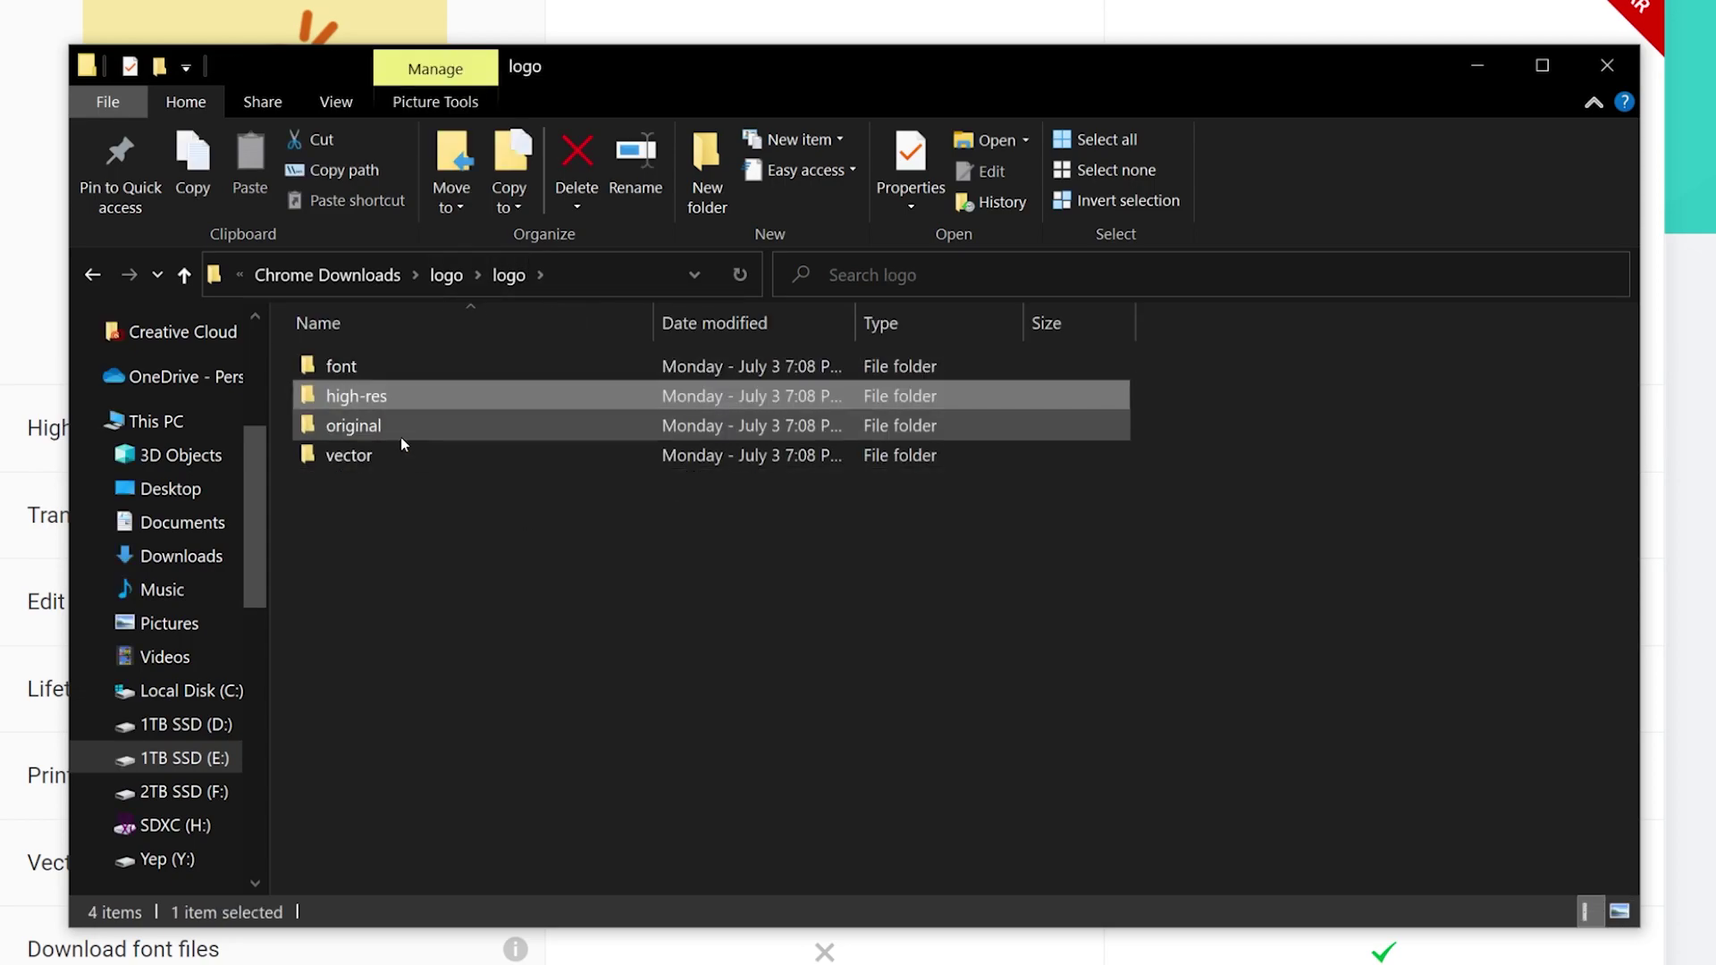
double_click(405, 432)
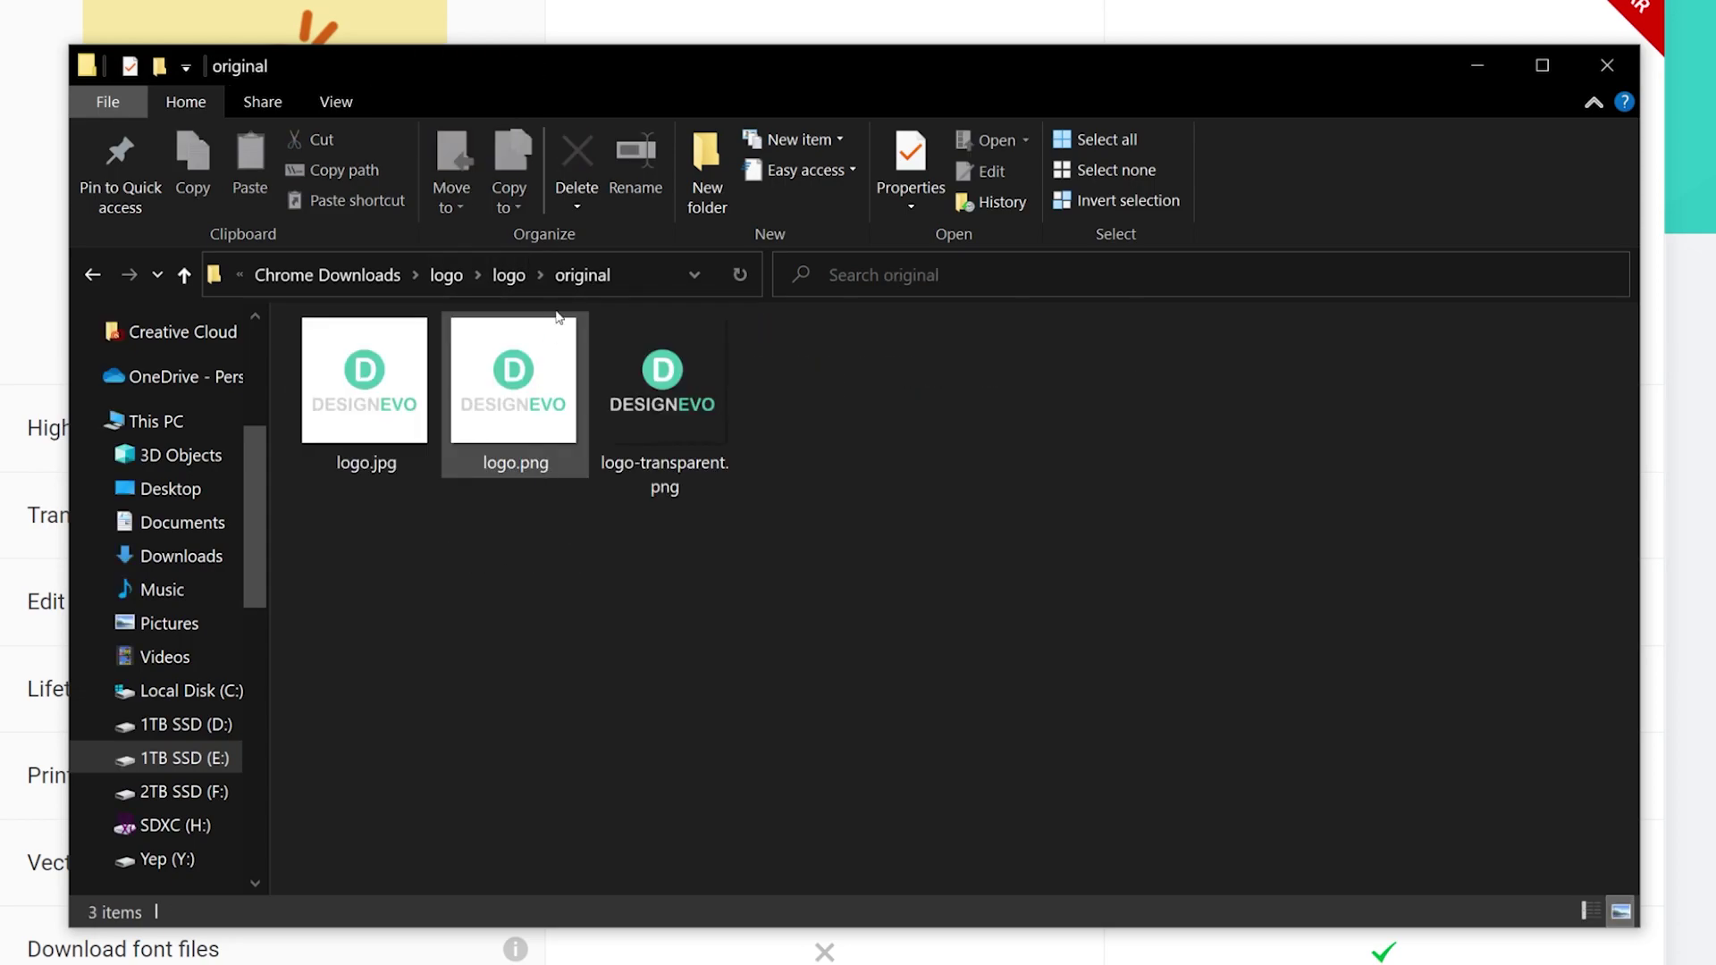
left_click(507, 277)
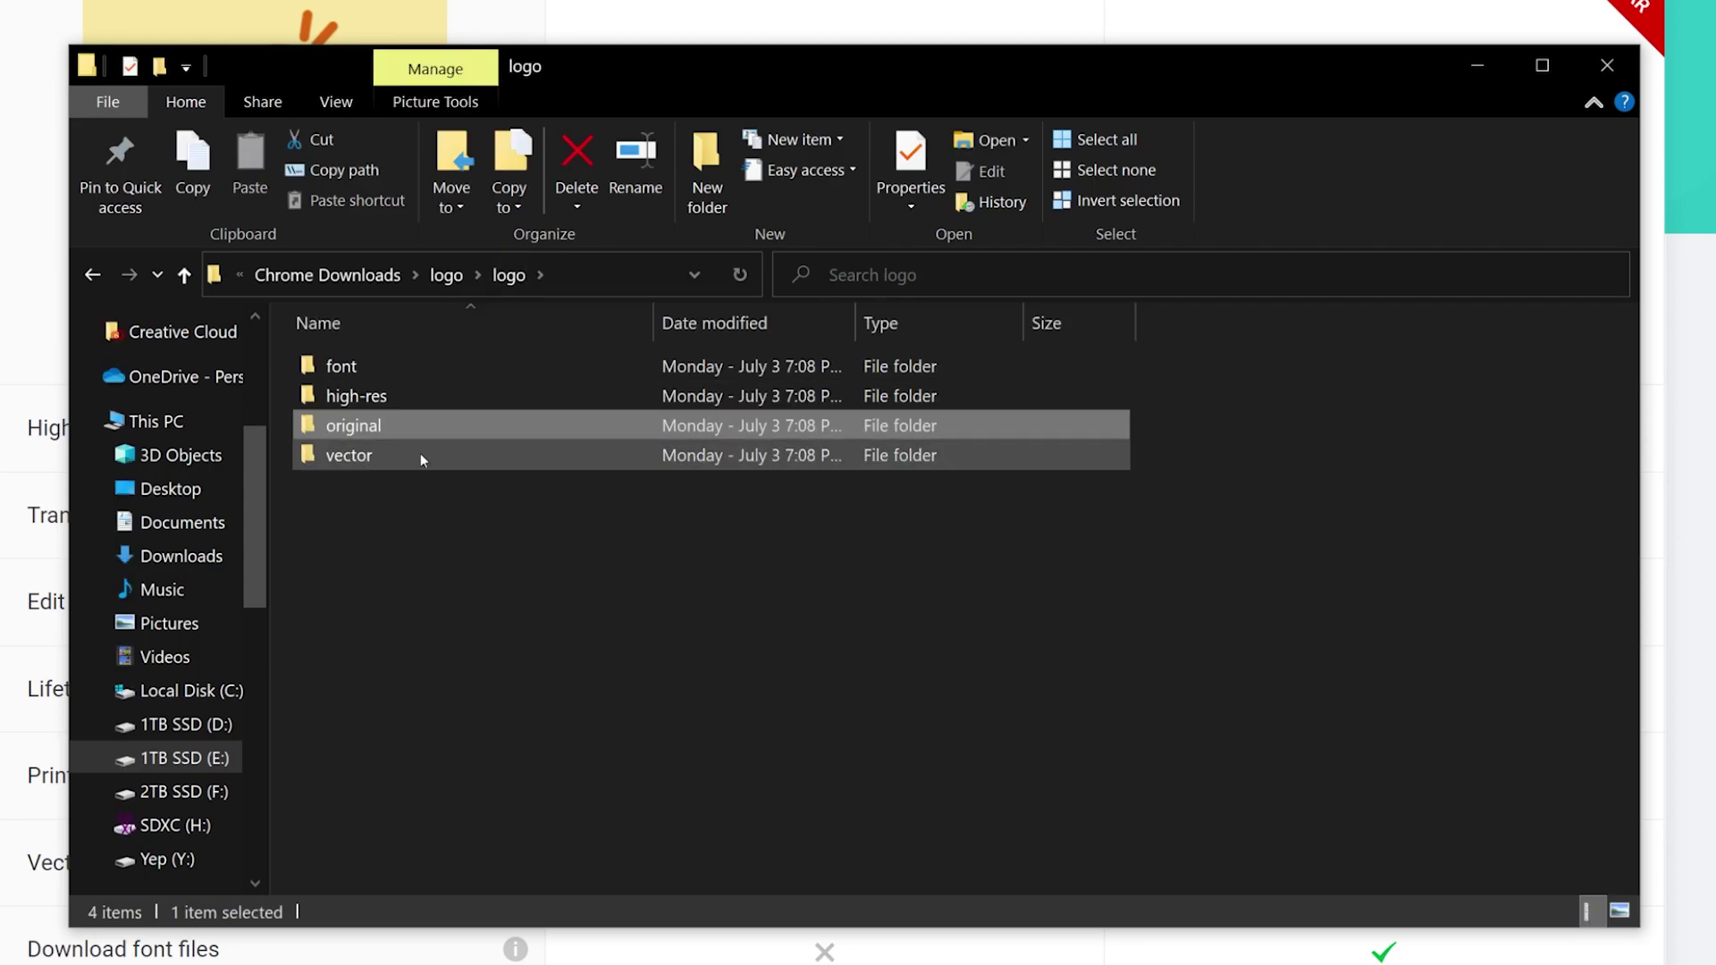
double_click(420, 453)
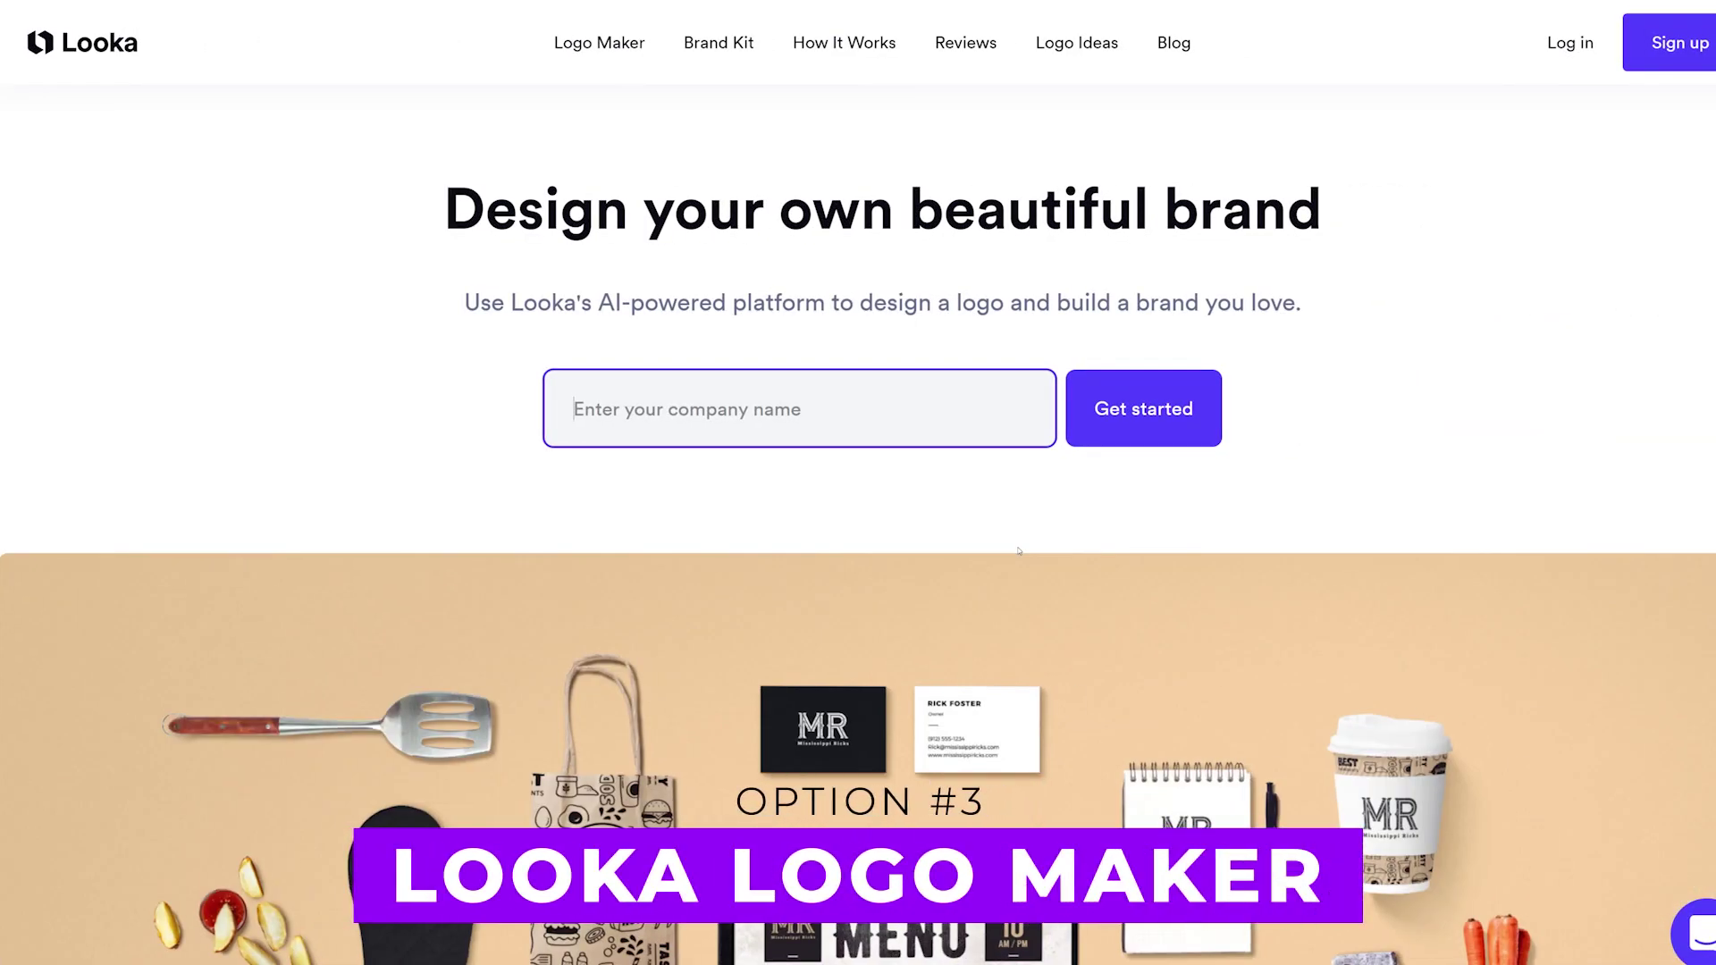
Step: Enter 'Bark In Style' as the company name and choose Pet Shop as the industry
type("Bark In Style")
left_click(1144, 409)
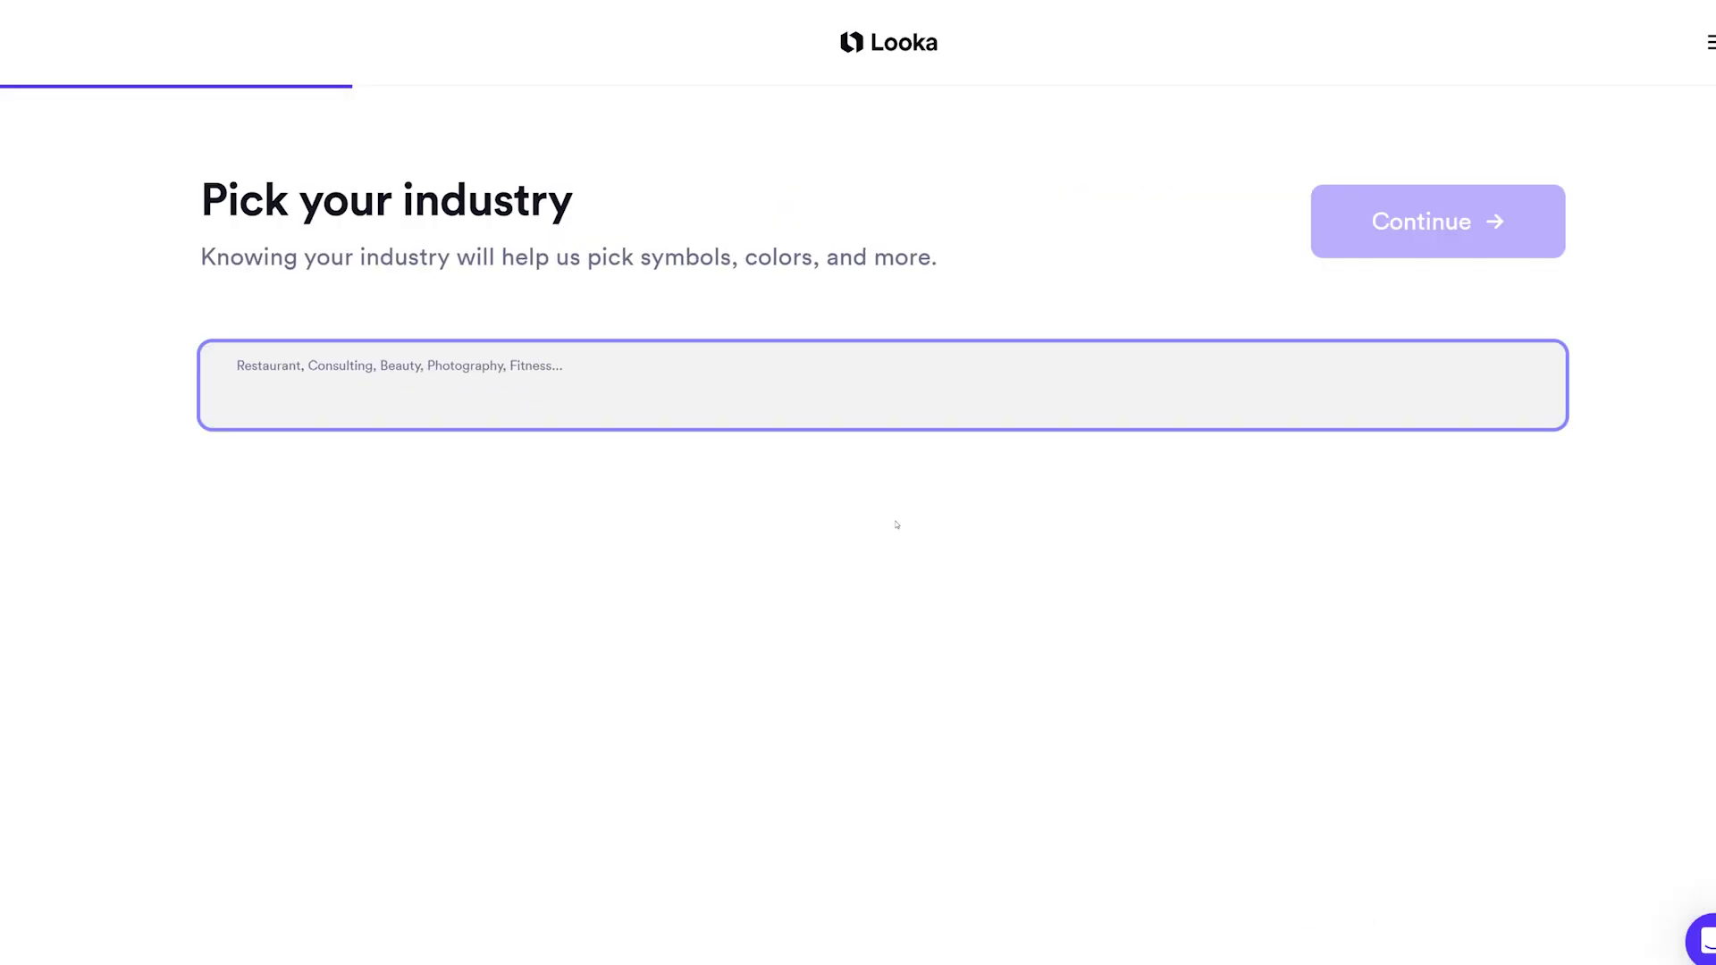
type("pet")
left_click(318, 463)
left_click(1379, 217)
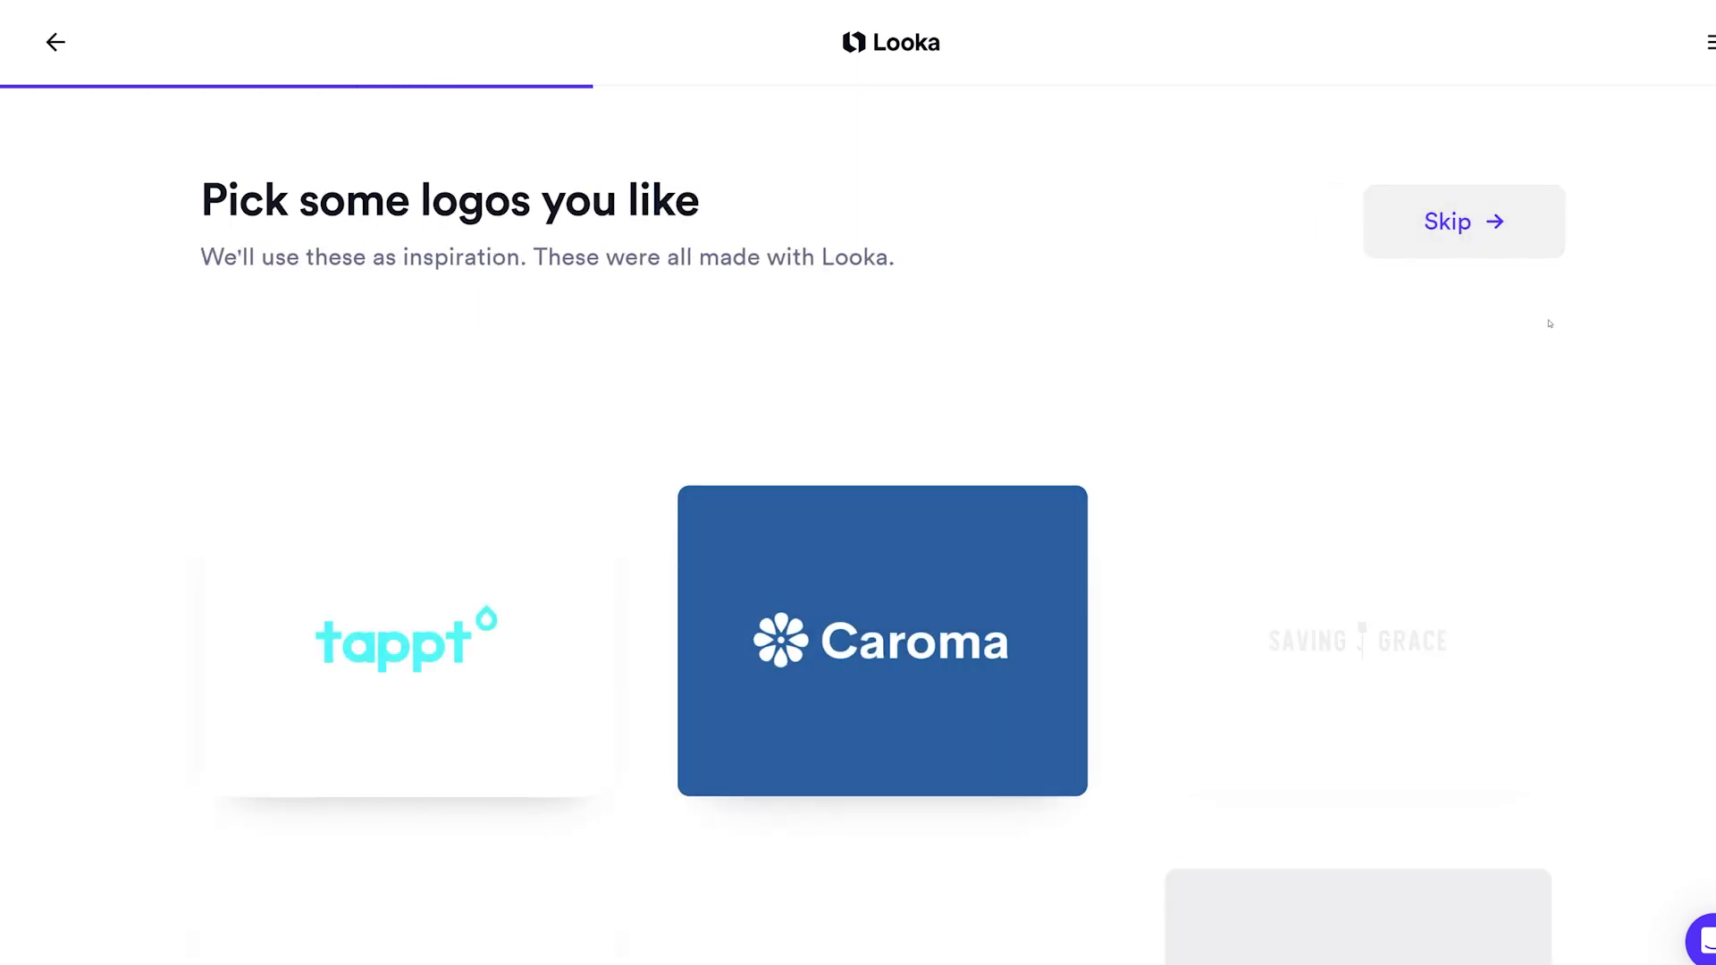
Step: Pick the Lovely Pet Care logo as inspiration
scroll(969, 601, "down", 3)
left_click(969, 601)
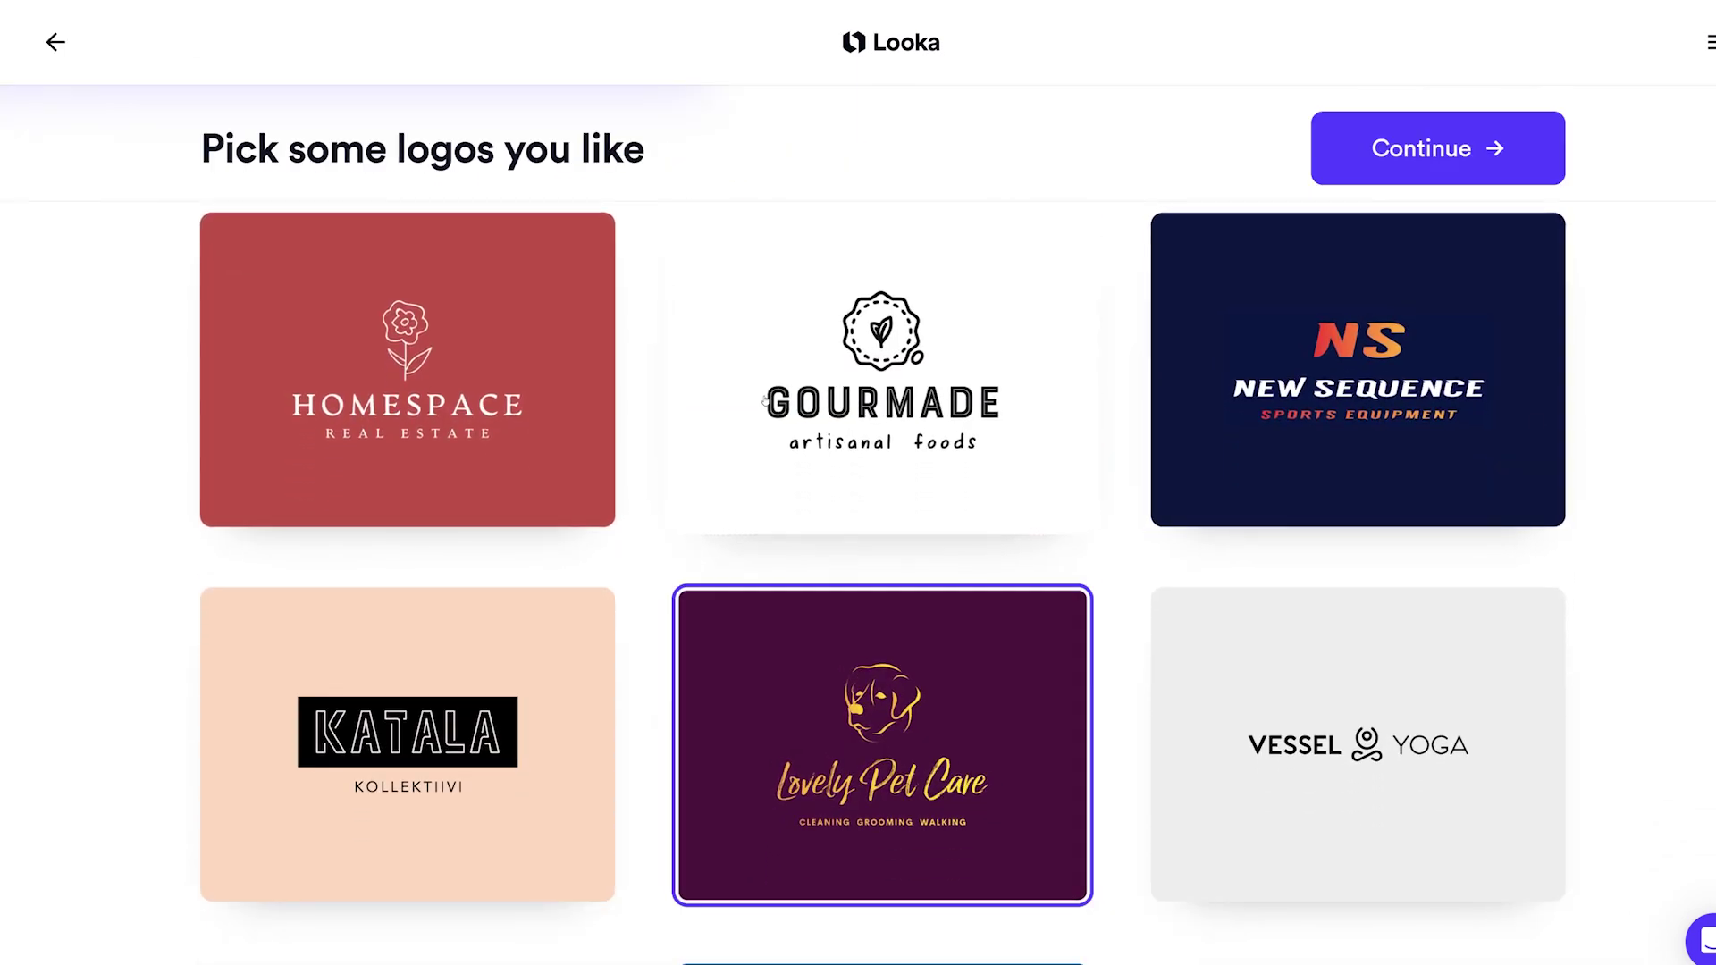
scroll(969, 602, "down", 5)
left_click(1464, 145)
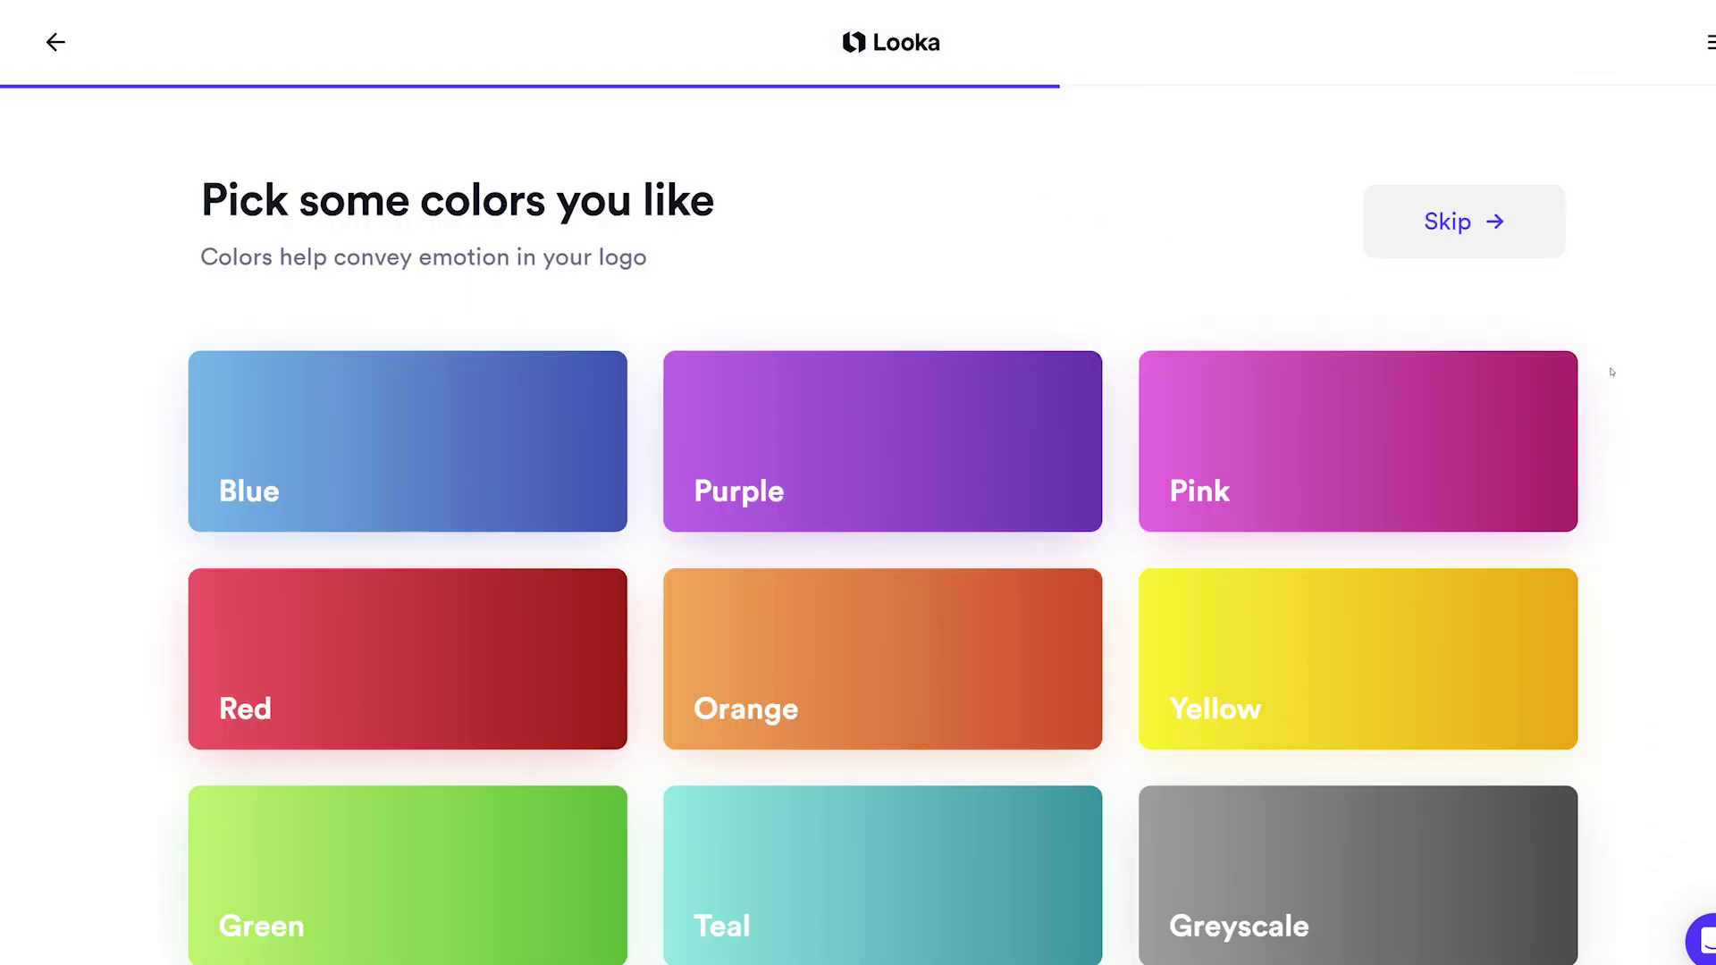
Step: Choose yellow, orange and blue as the preferred colours
left_click(1306, 624)
left_click(1058, 640)
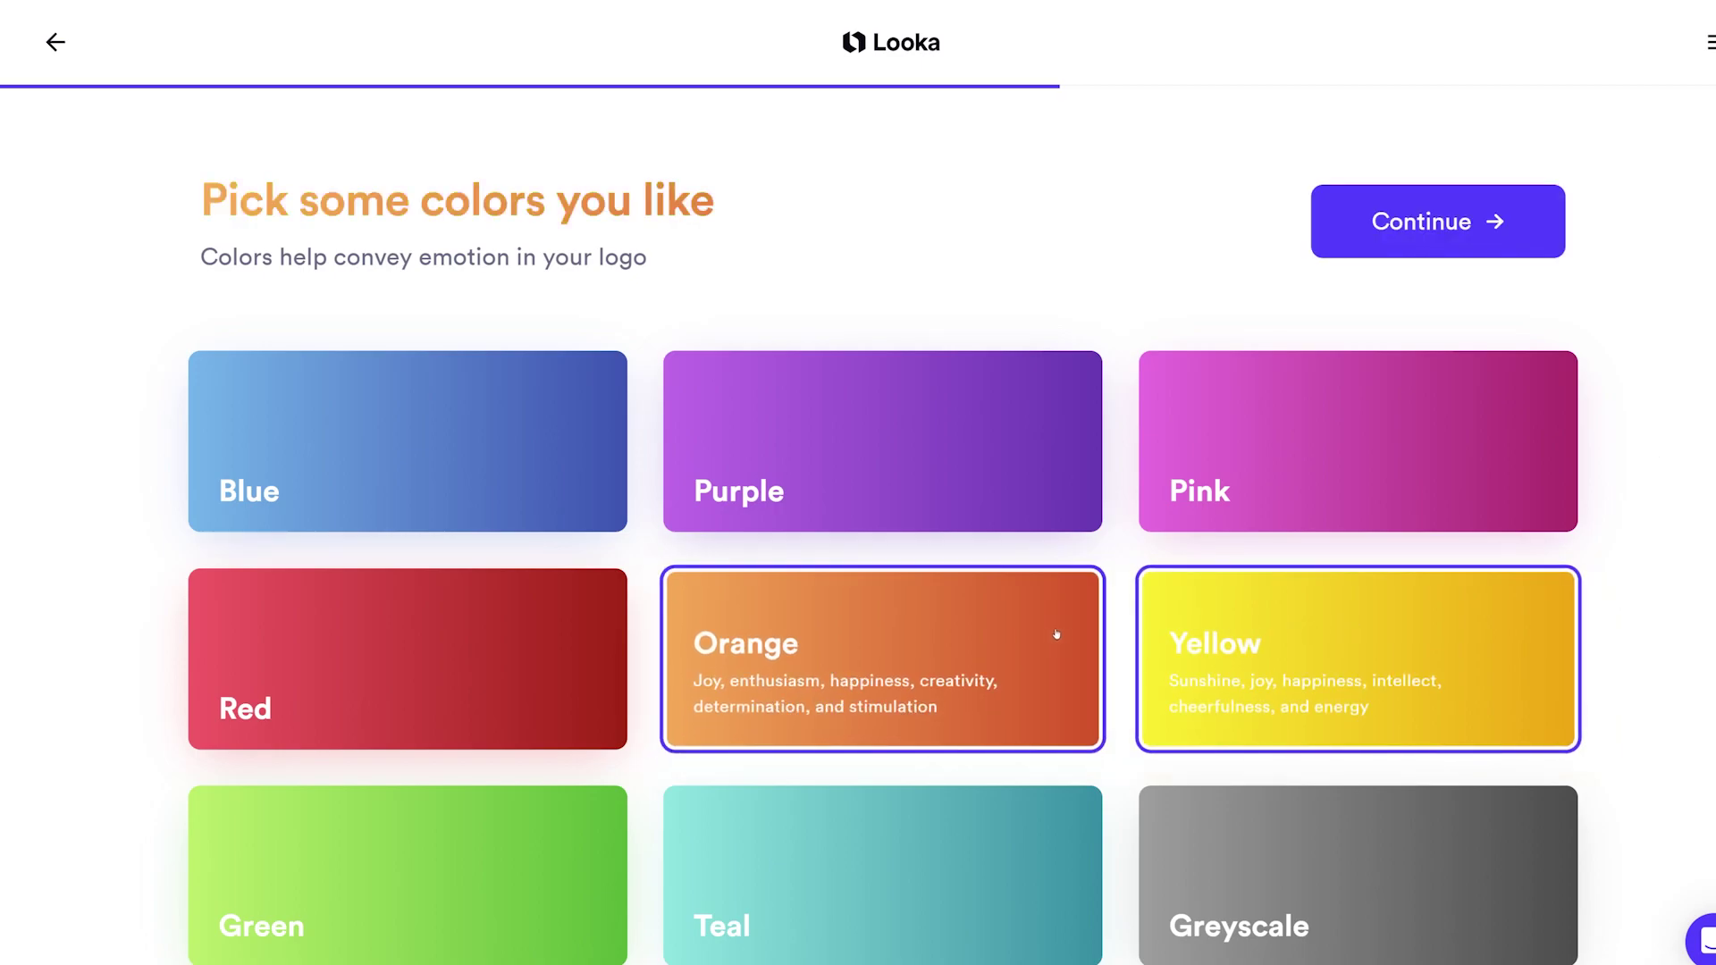
scroll(1070, 636, "down", 1)
scroll(1069, 636, "up", 1)
left_click(501, 456)
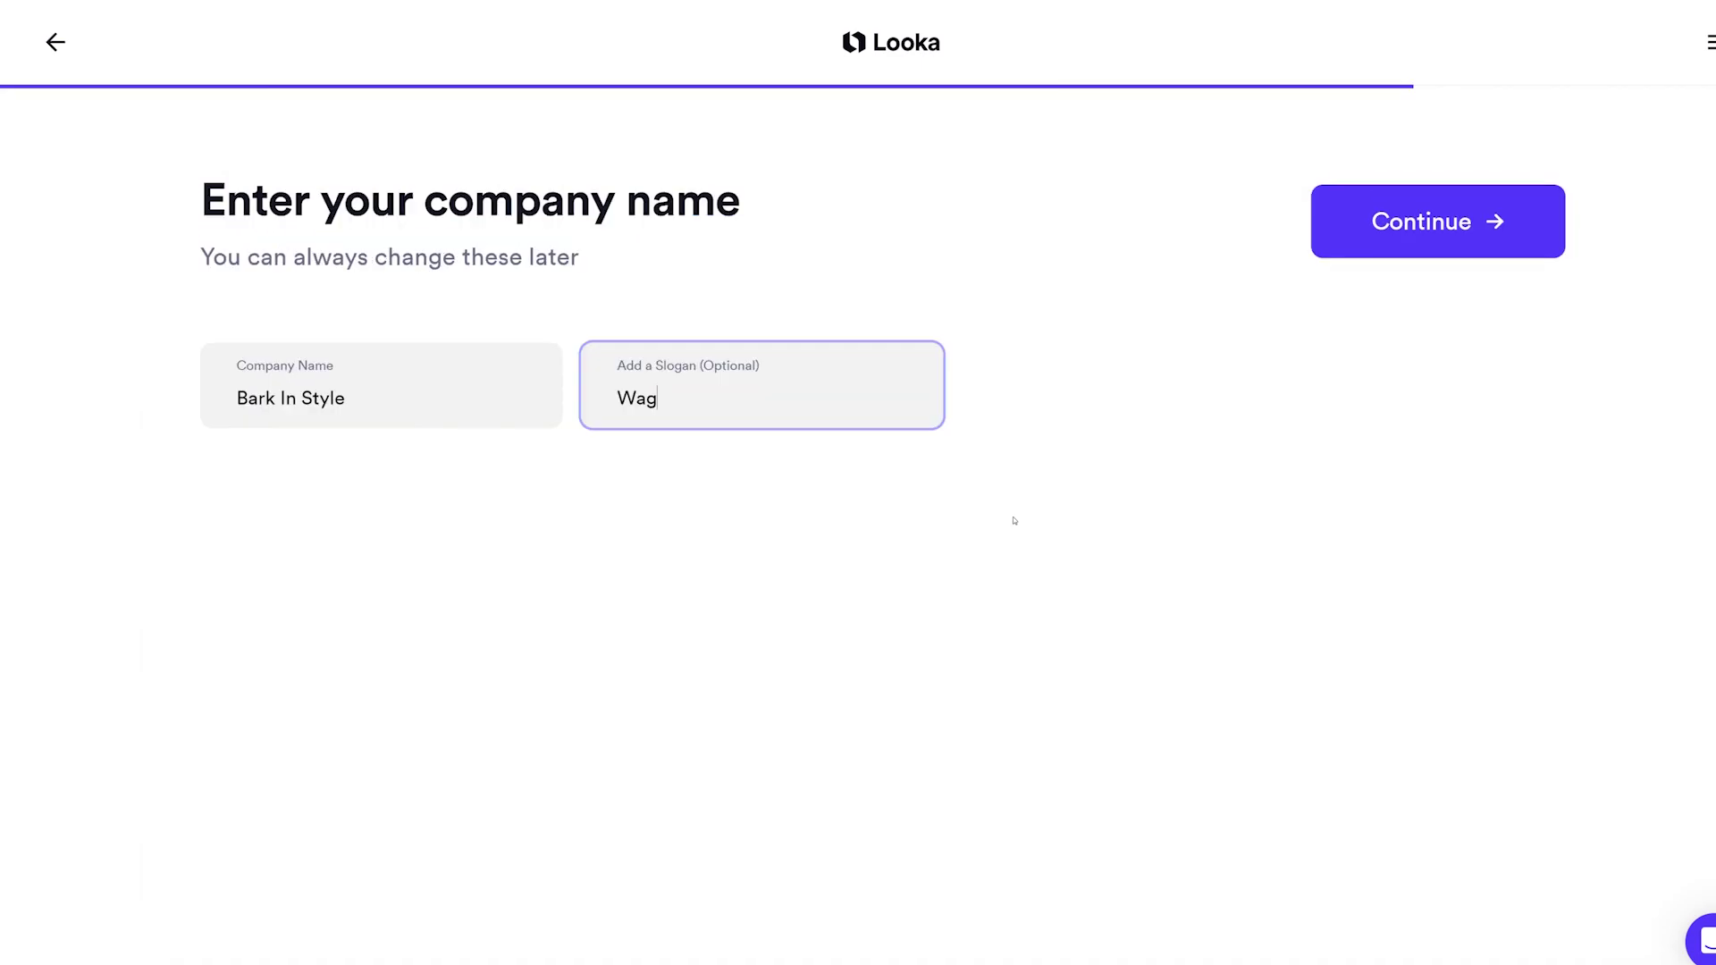
Step: Complete the slogan as 'Wag, Strut, Repeat'
type(", Strut, Repeat")
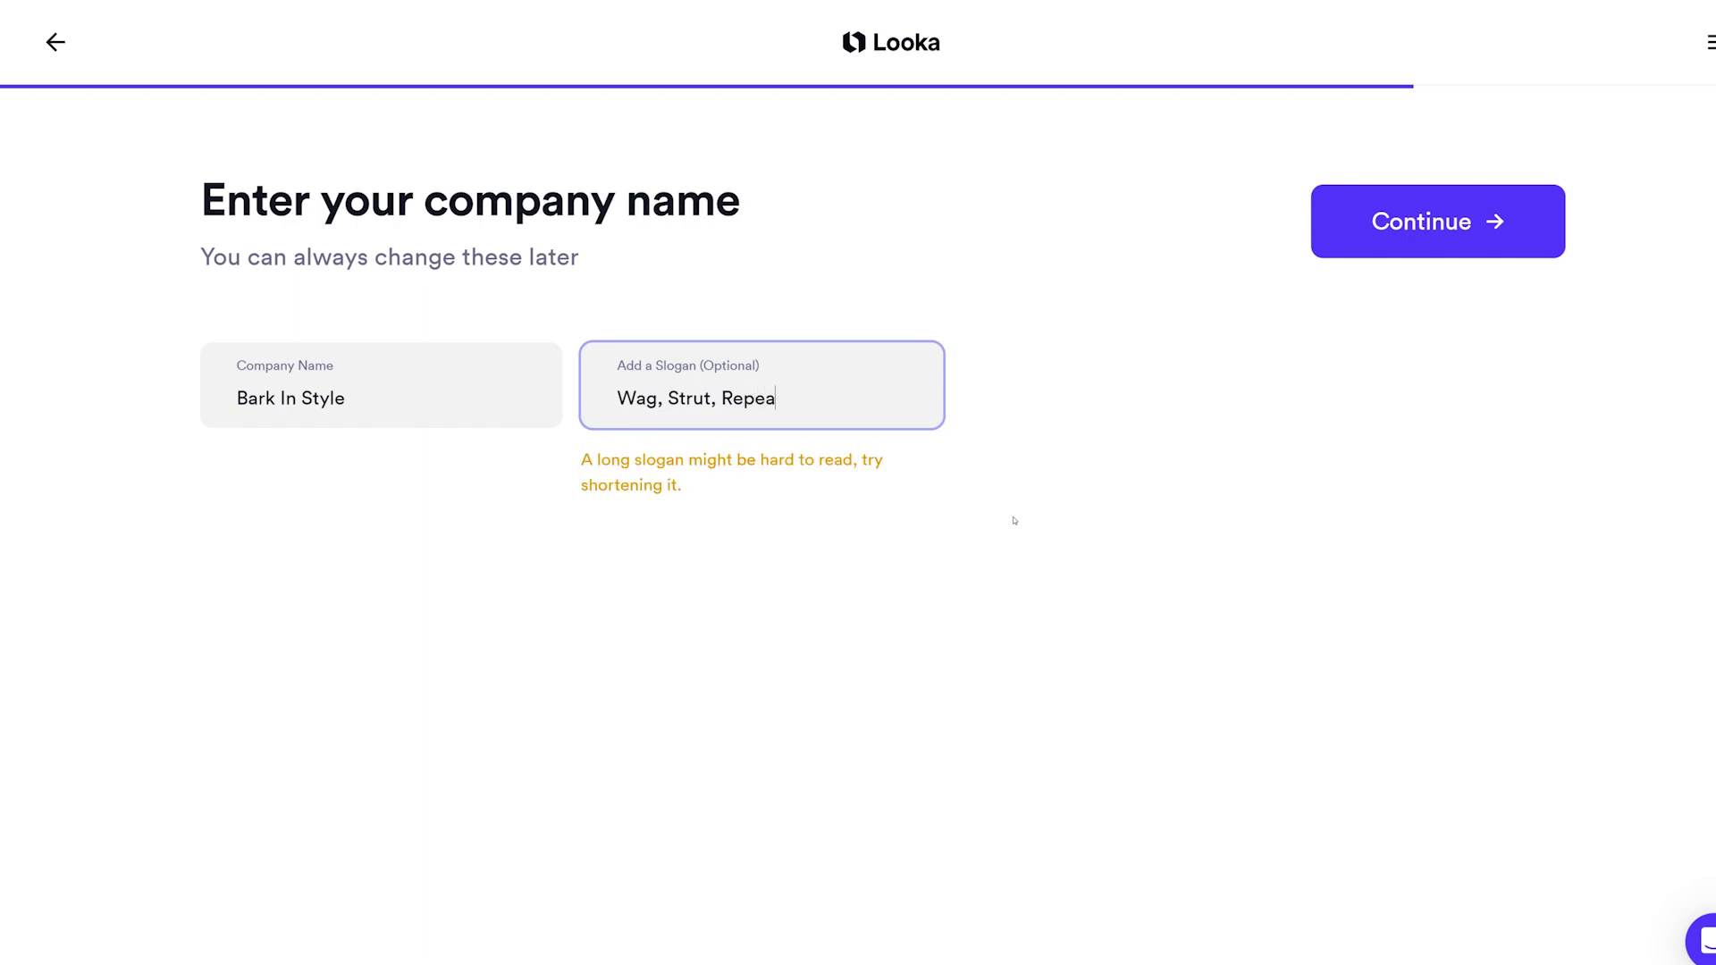
left_click_drag(683, 487, 582, 461)
left_click(659, 471)
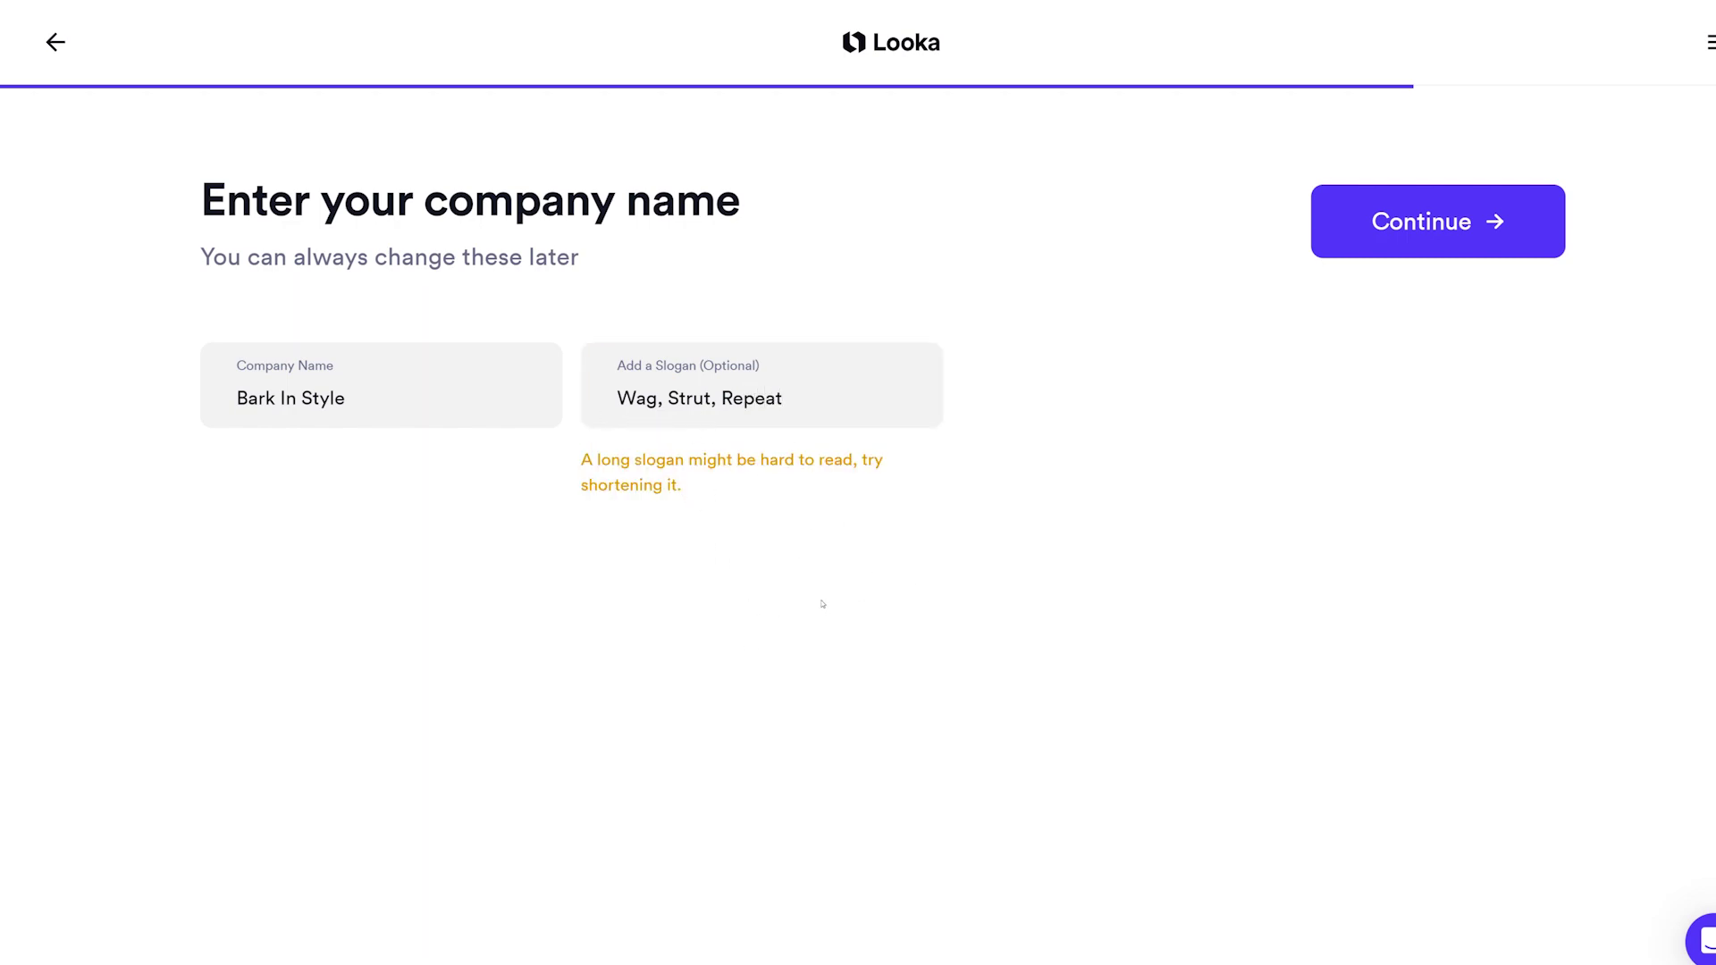
left_click(1438, 222)
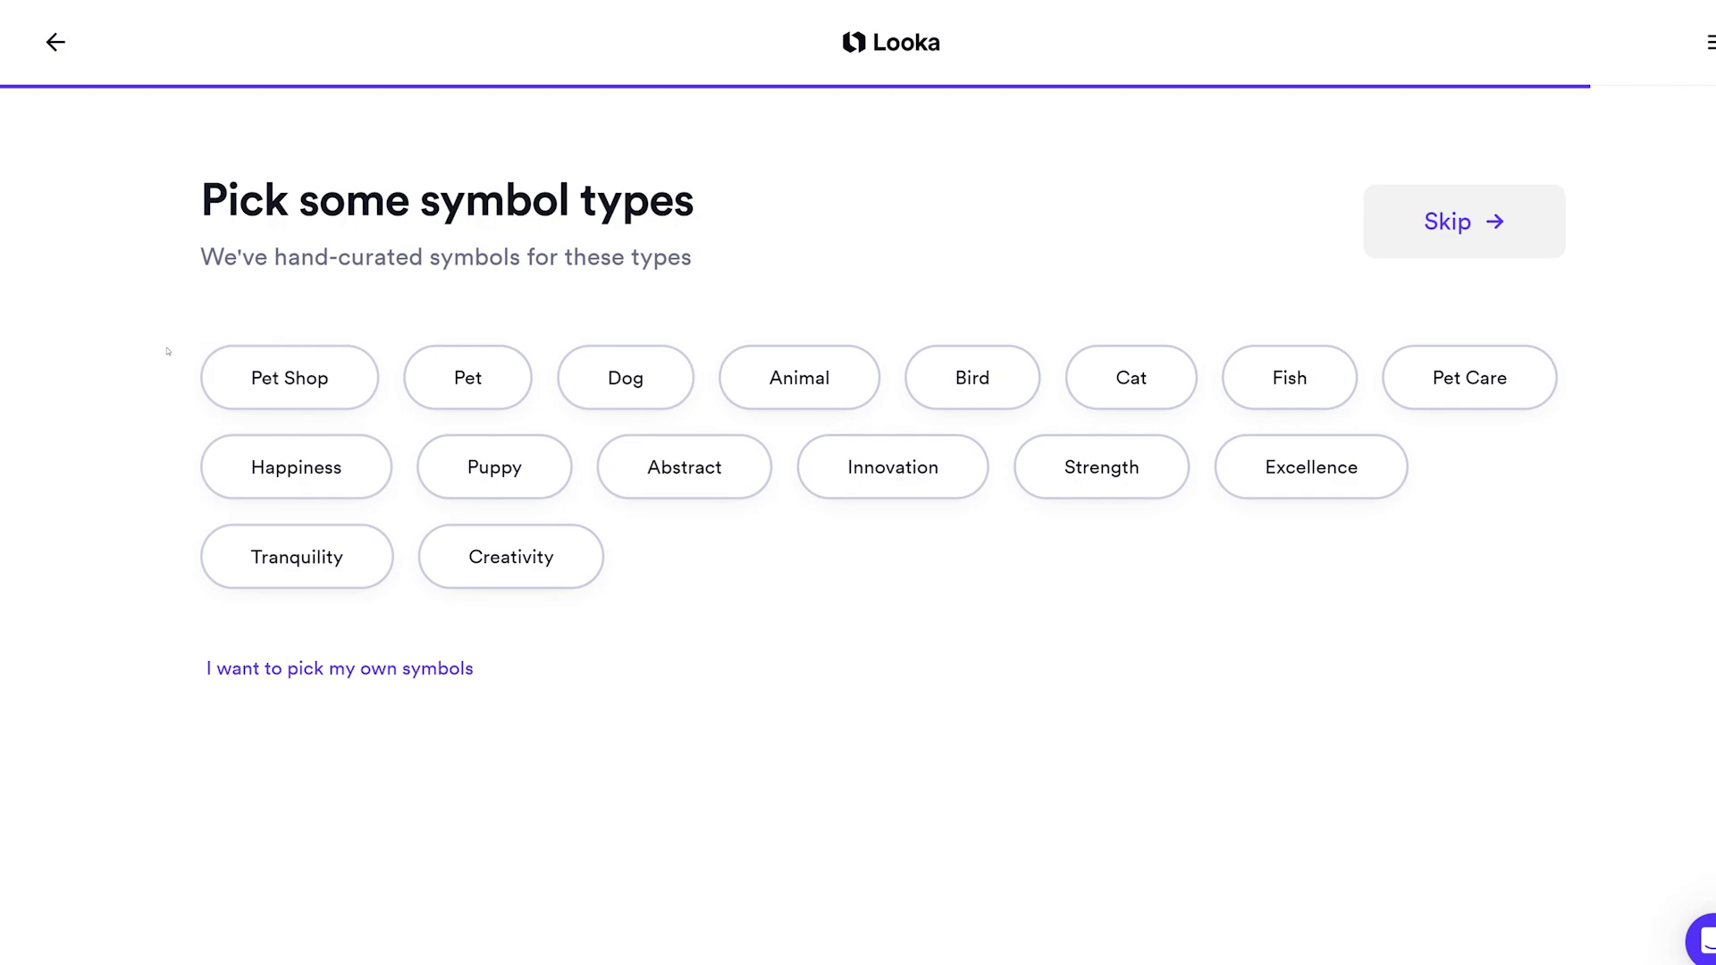
Step: Select the Pet Shop, Pet, Dog and Puppy symbol types and generate the logos
left_click(236, 381)
left_click(468, 378)
left_click(623, 380)
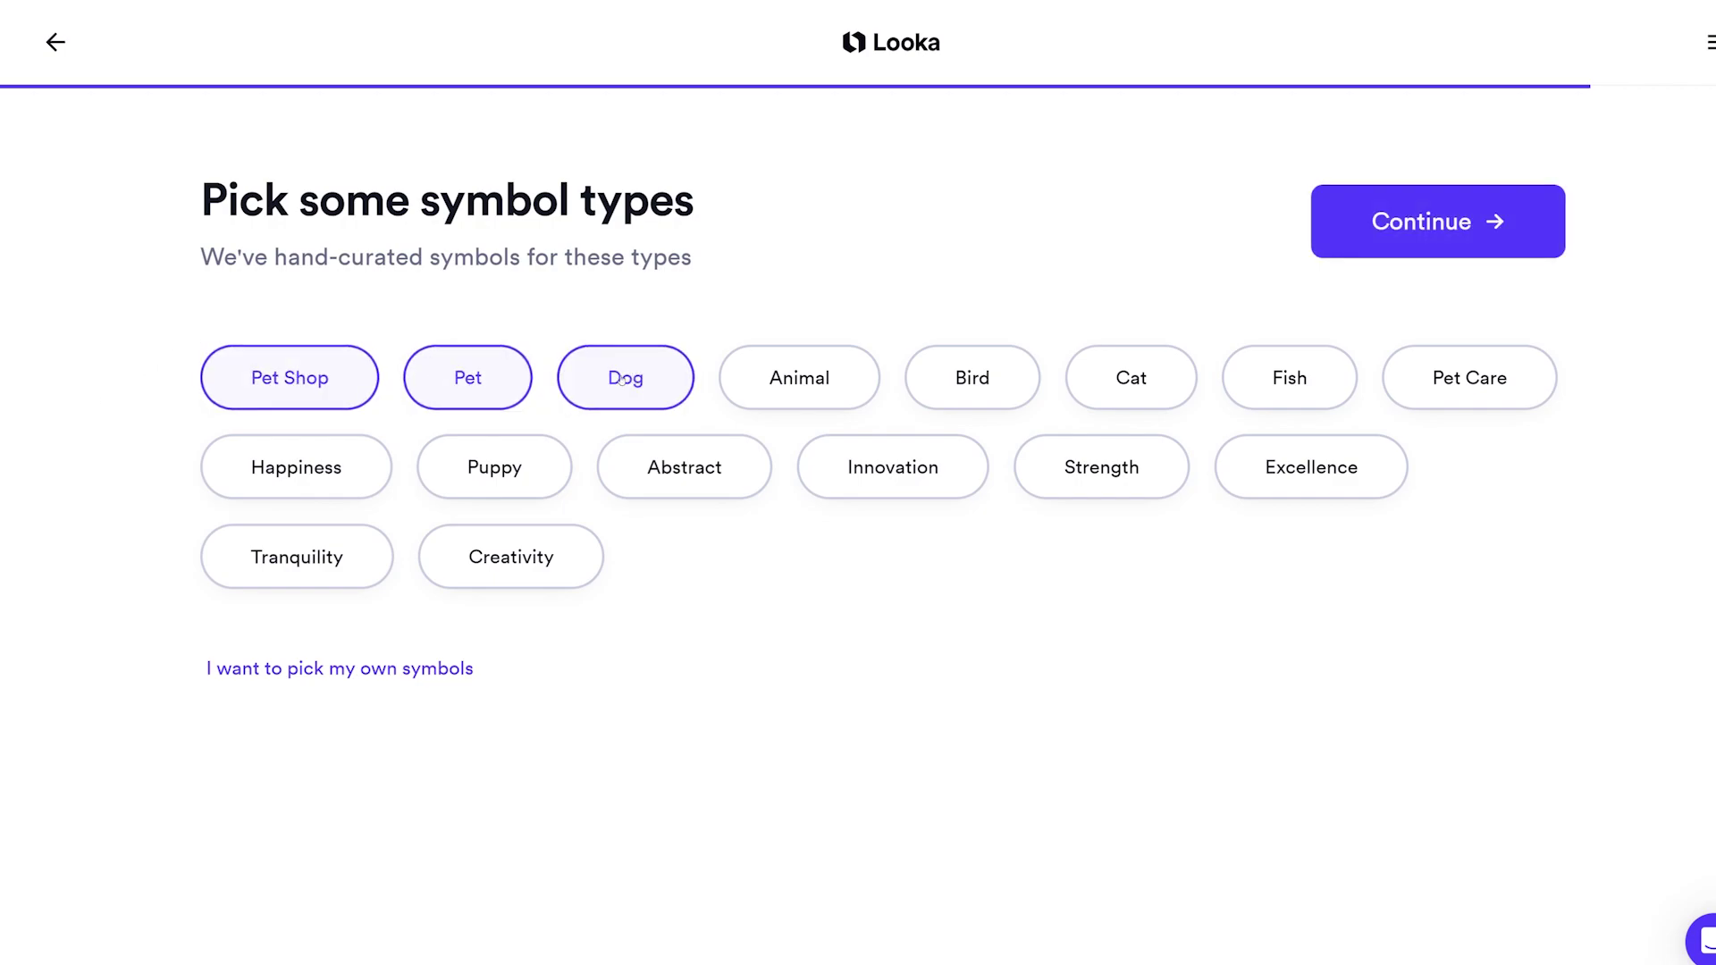
left_click(537, 471)
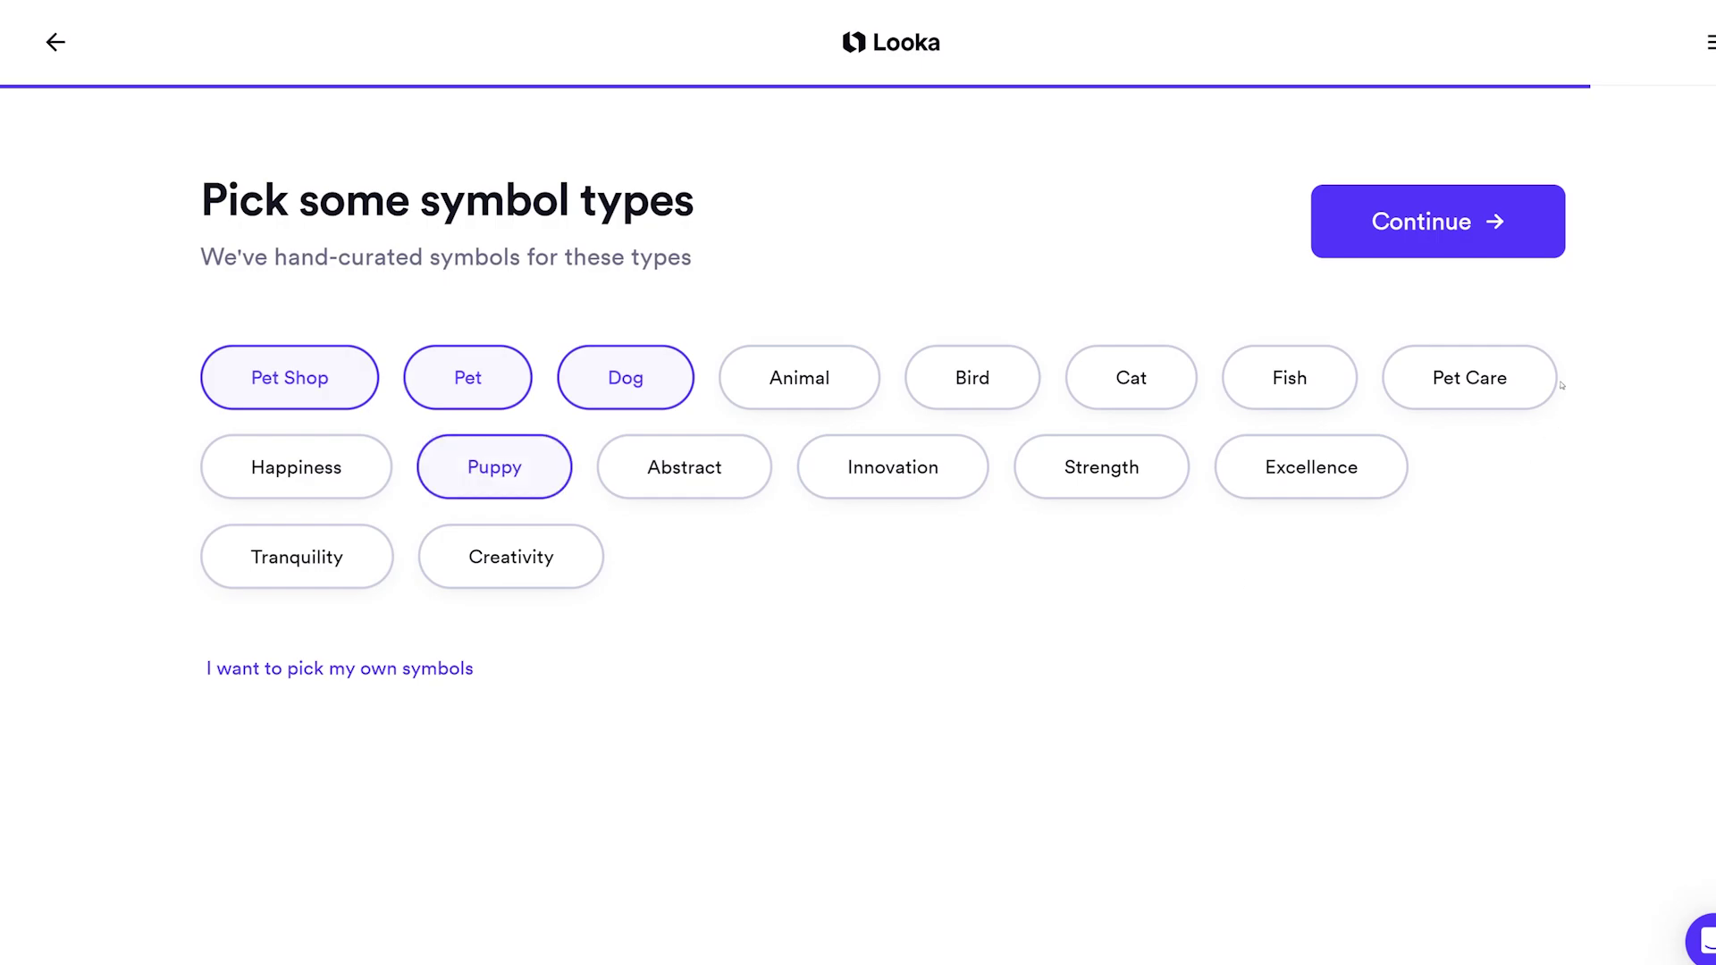
left_click(1464, 244)
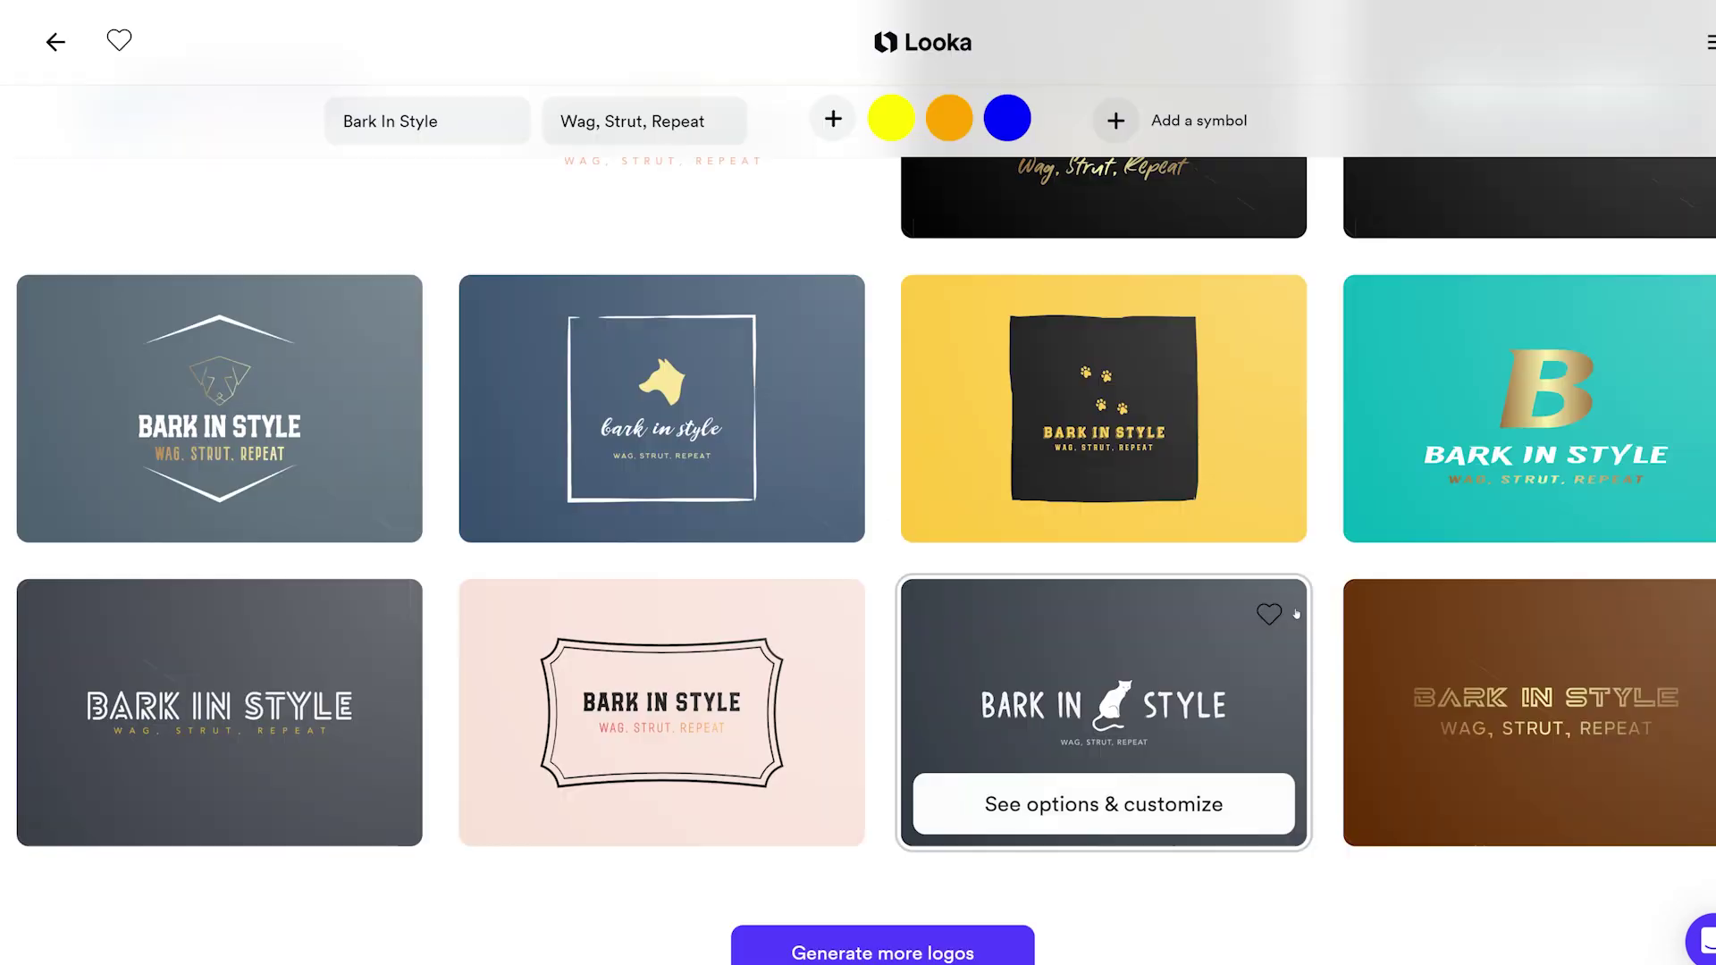
scroll(1100, 706, "down", 1)
left_click(883, 790)
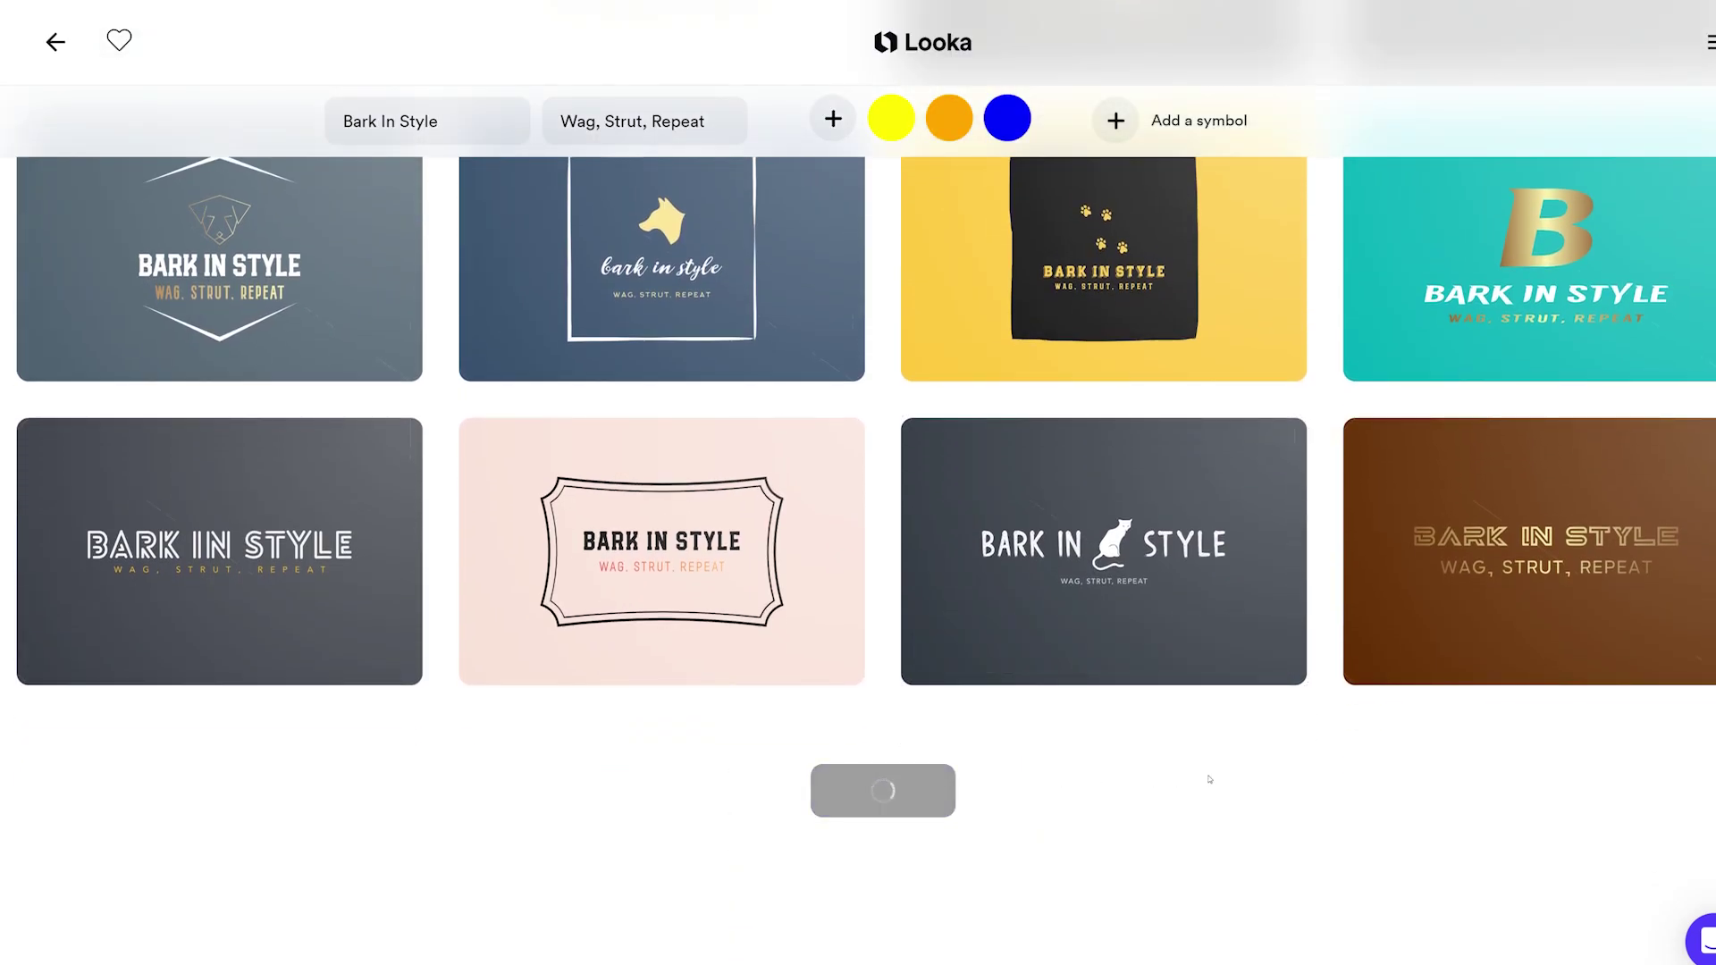
Step: Scroll through the Bark In Style results and generate a further batch of logo designs
scroll(1283, 769, "down", 3)
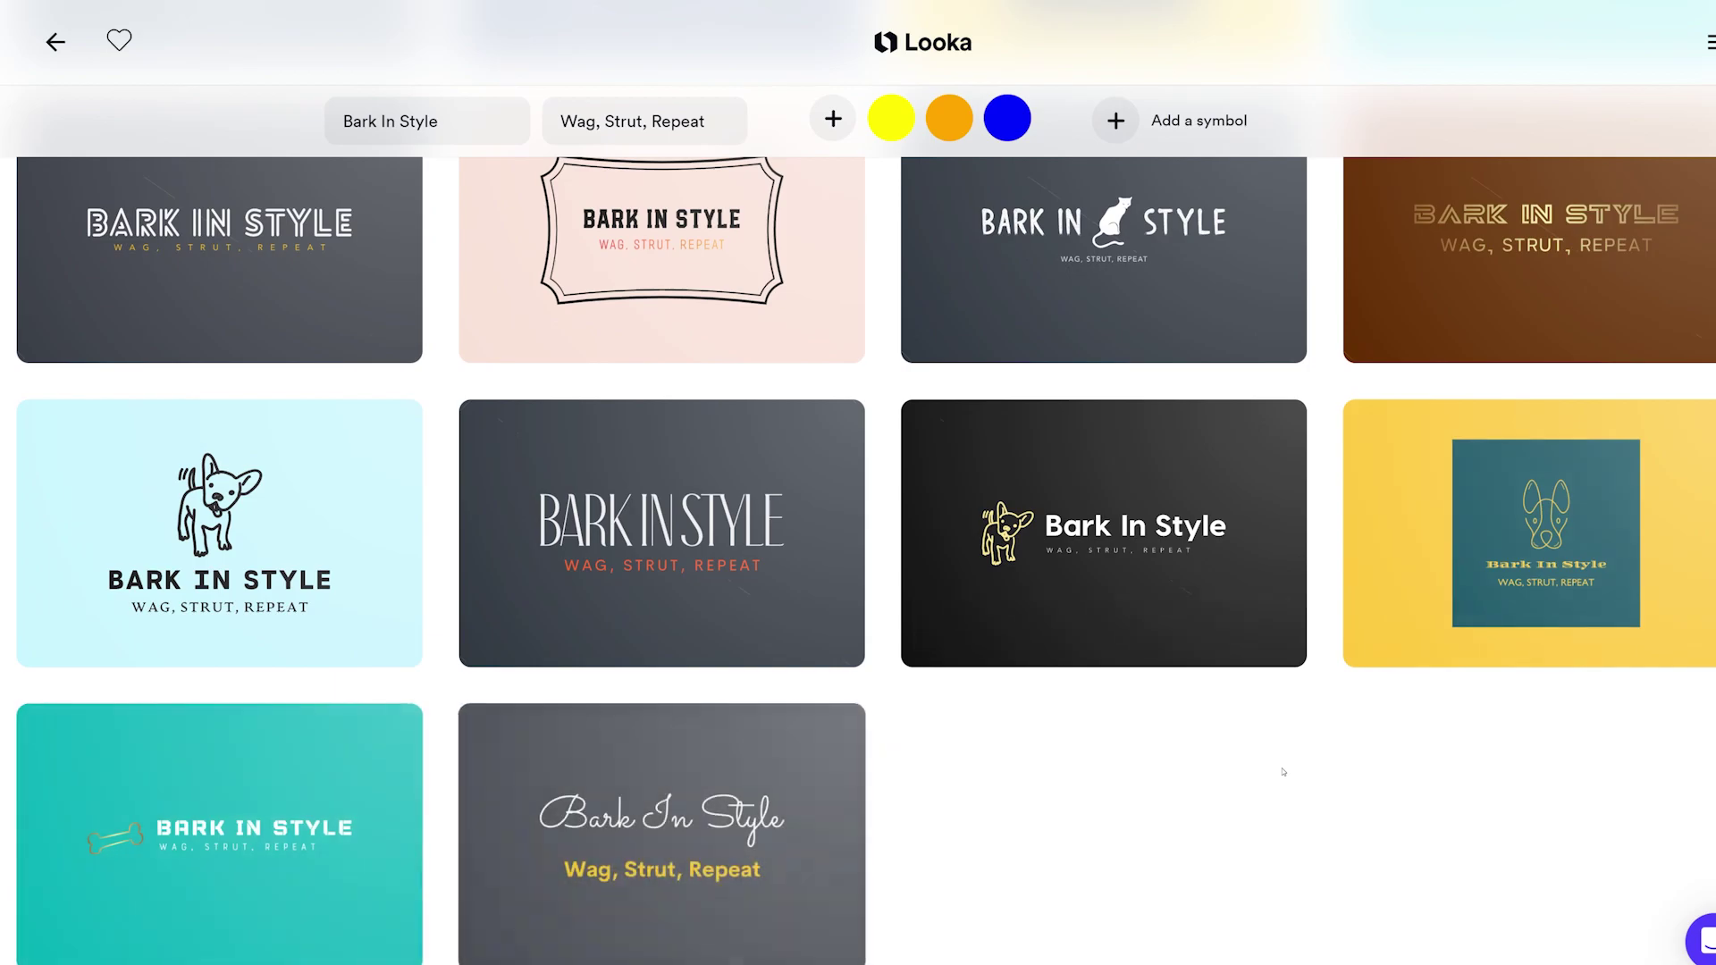
scroll(1305, 768, "down", 3)
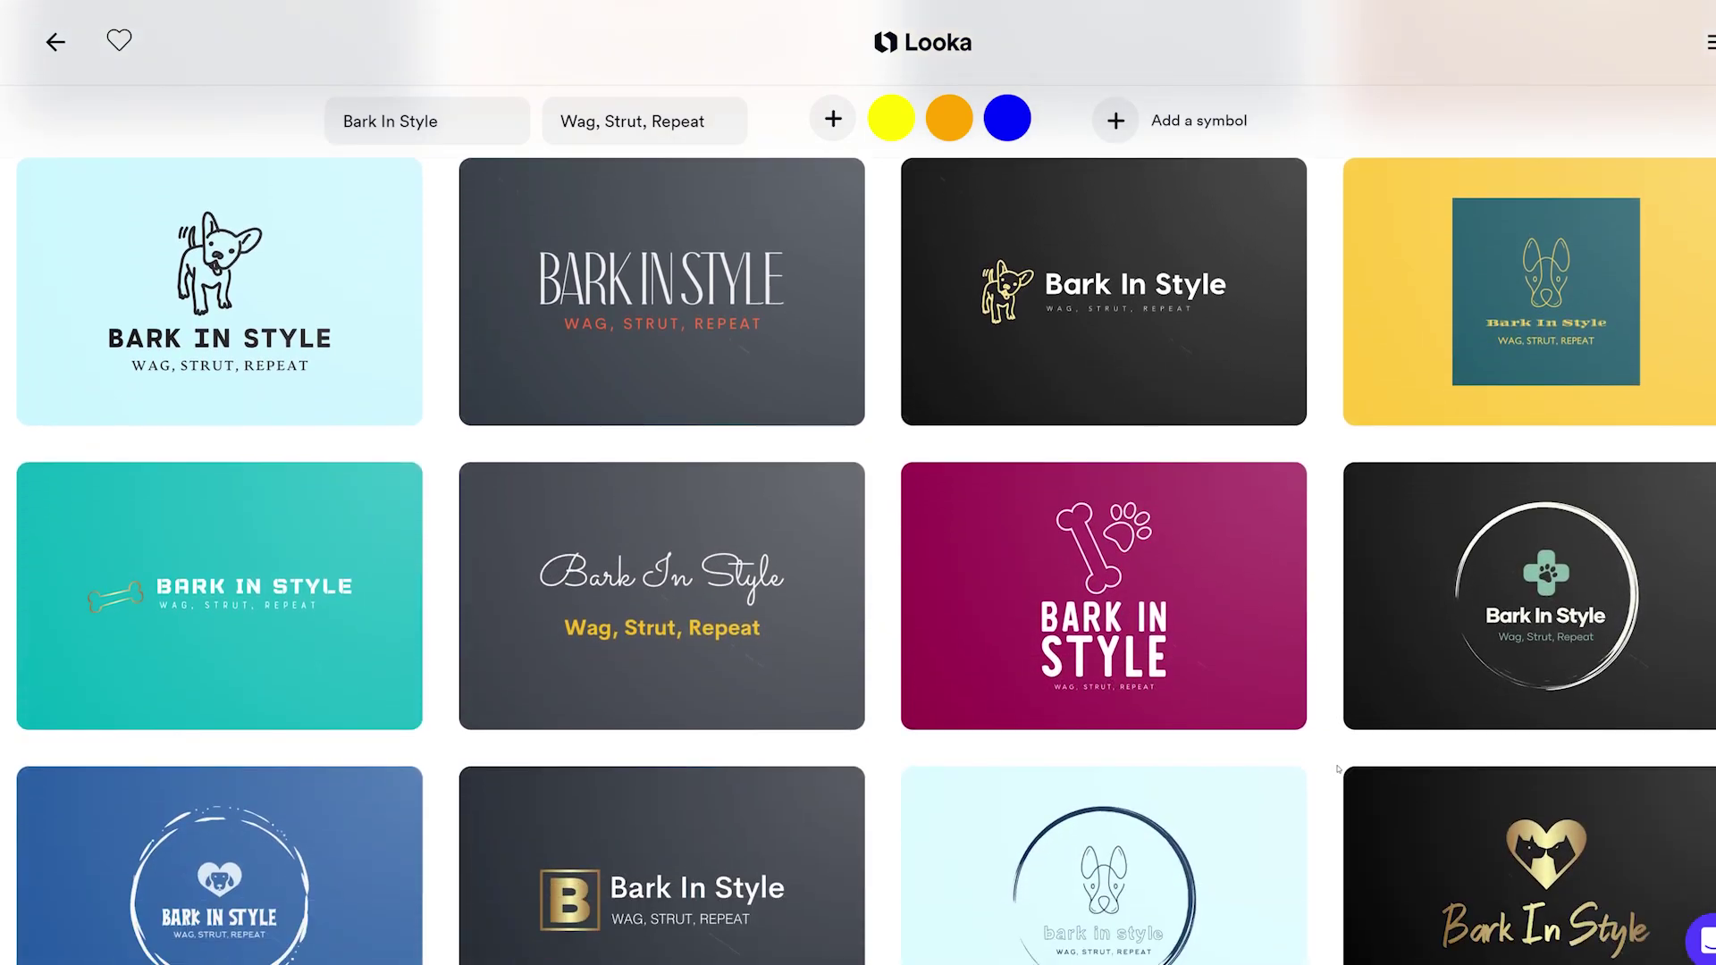
scroll(1338, 769, "down", 2)
scroll(661, 768, "up", 3)
mouse_move(237, 499)
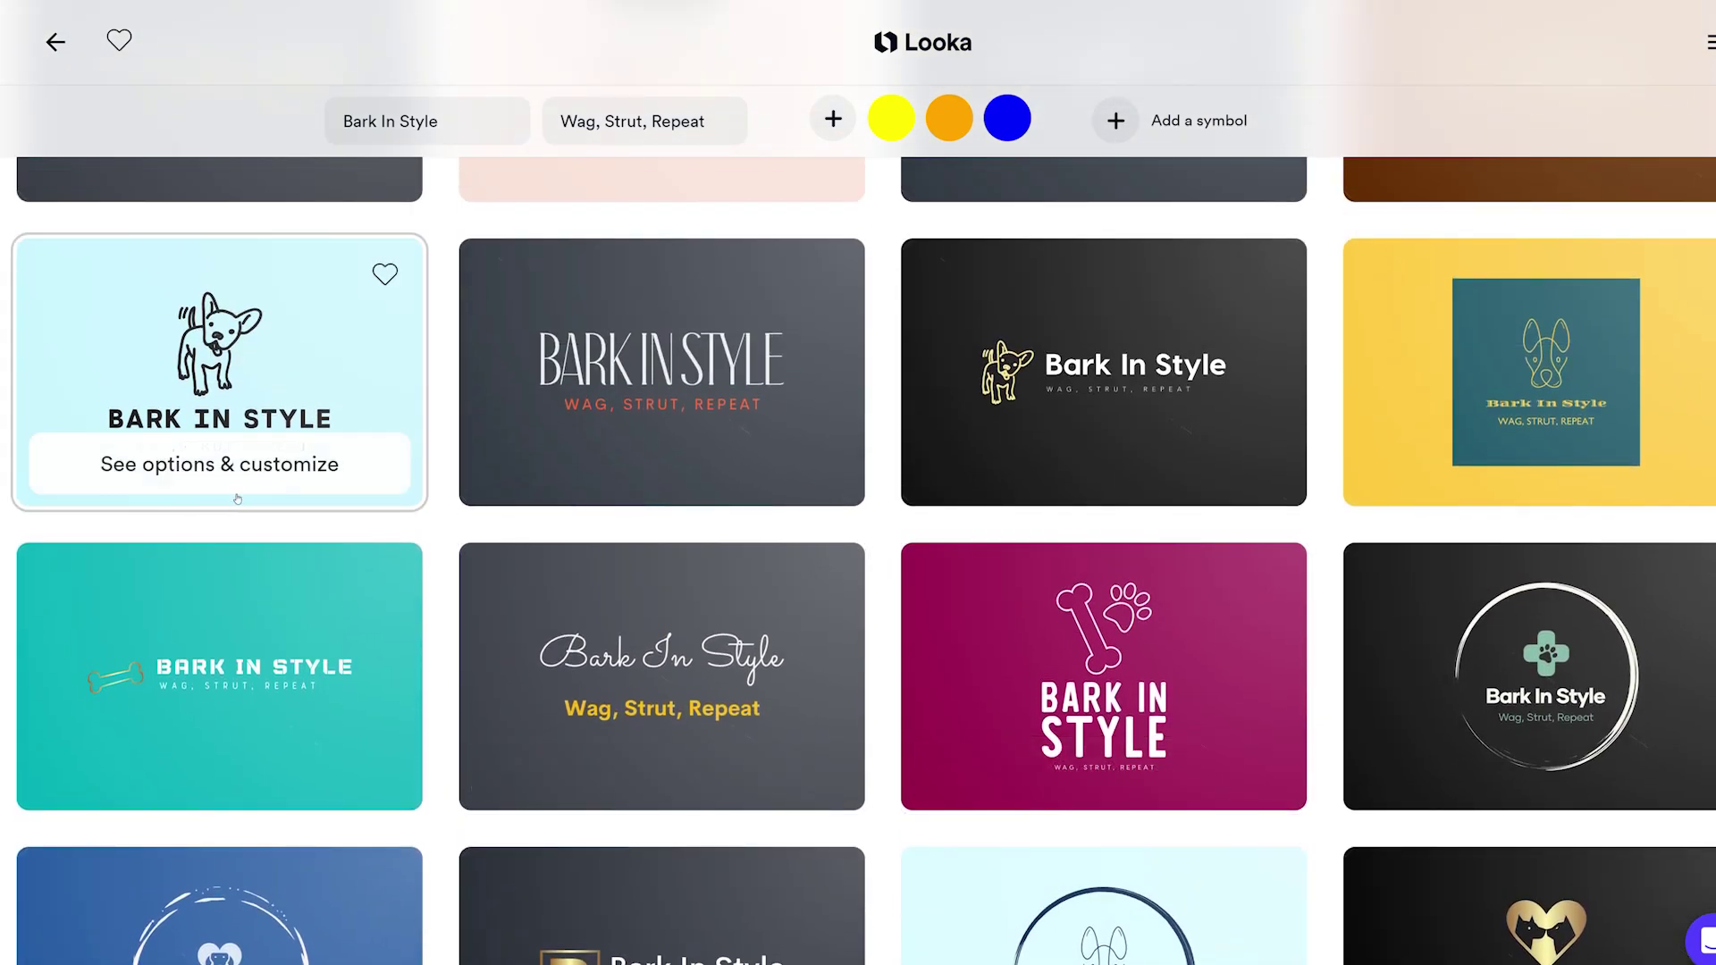
scroll(437, 557, "down", 5)
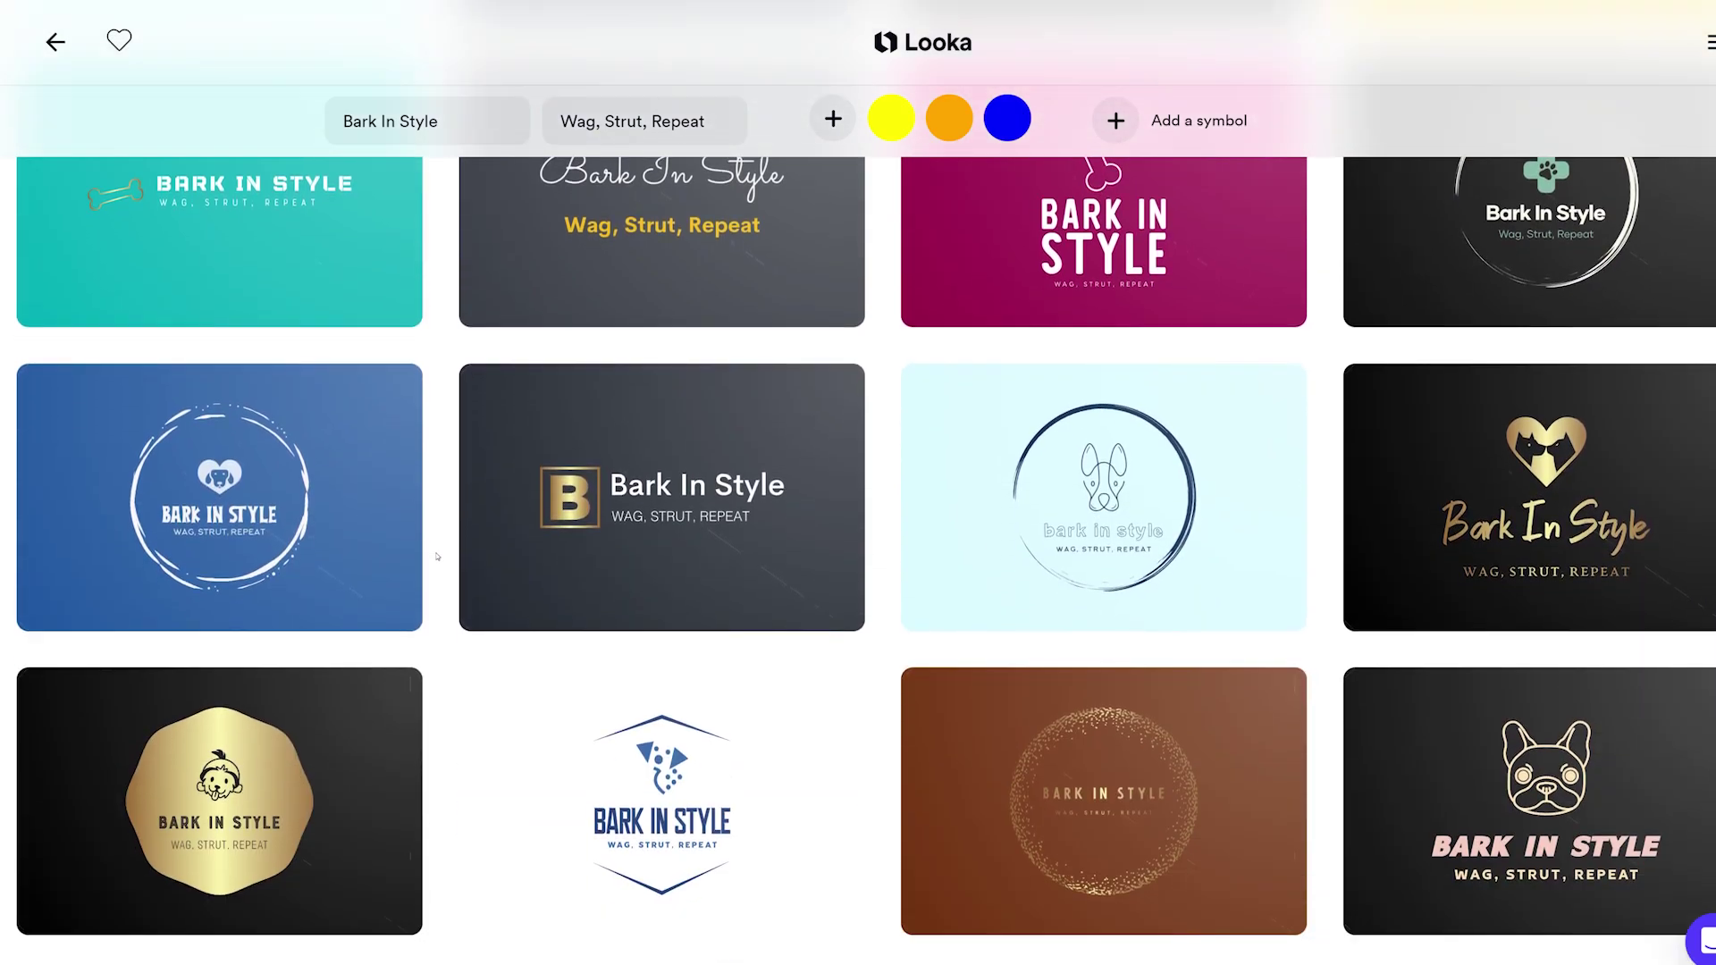
scroll(437, 556, "down", 6)
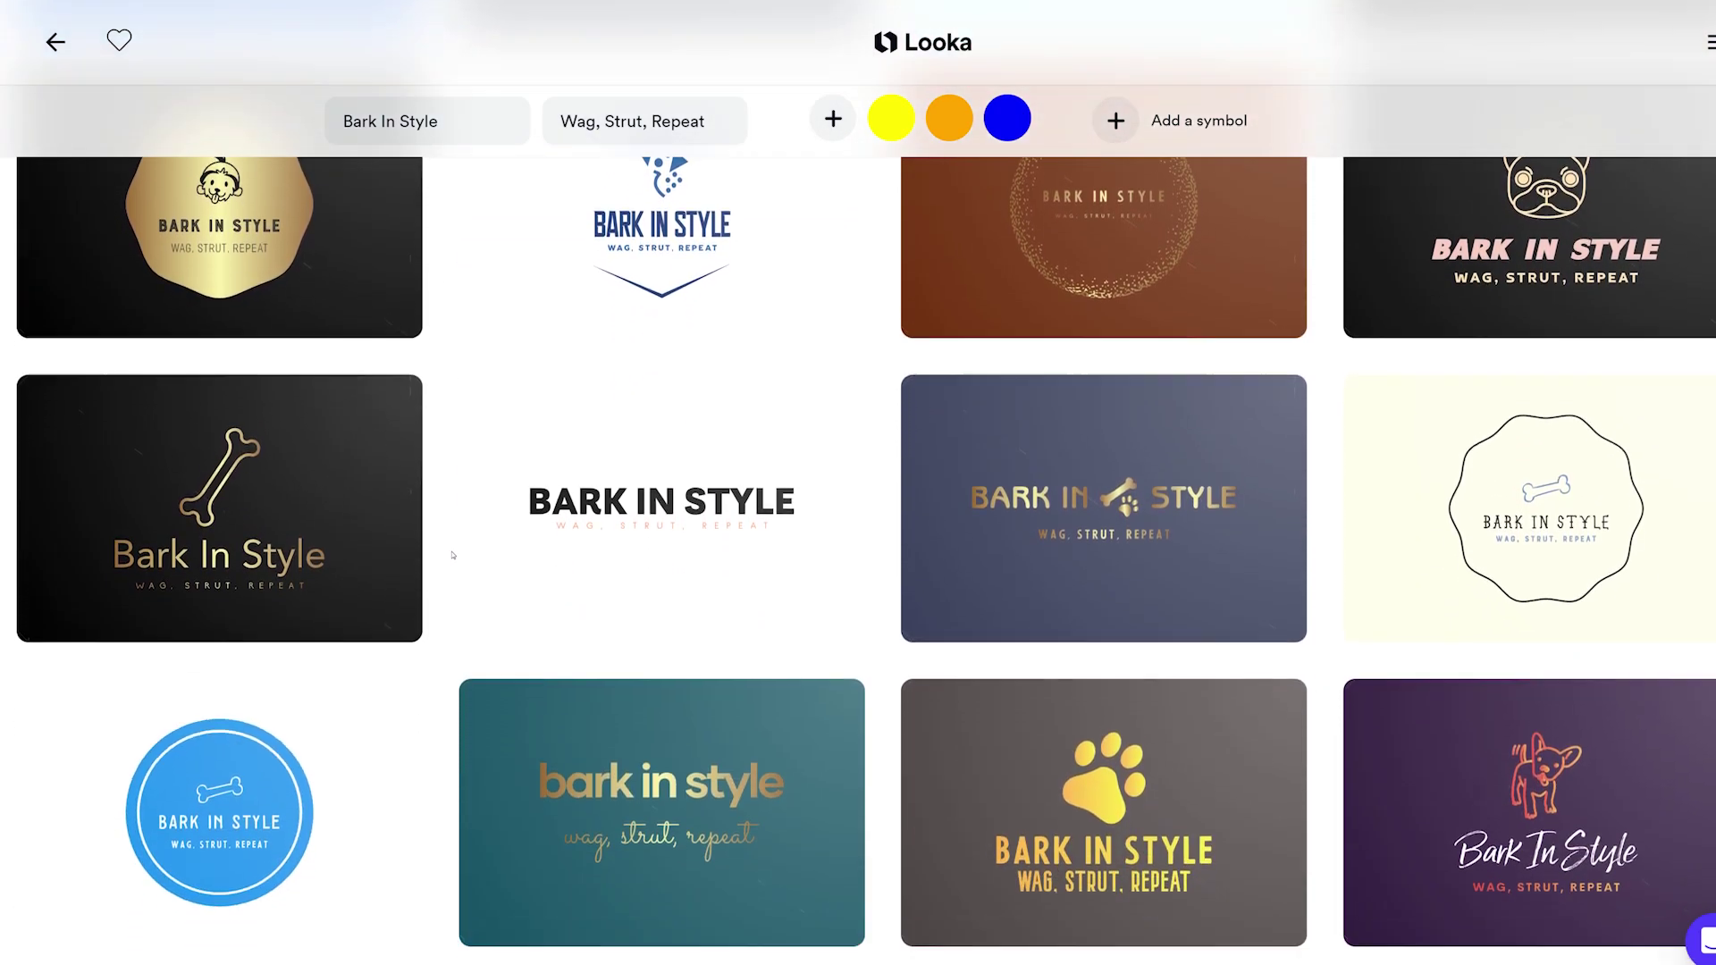
scroll(452, 555, "down", 2)
left_click(804, 863)
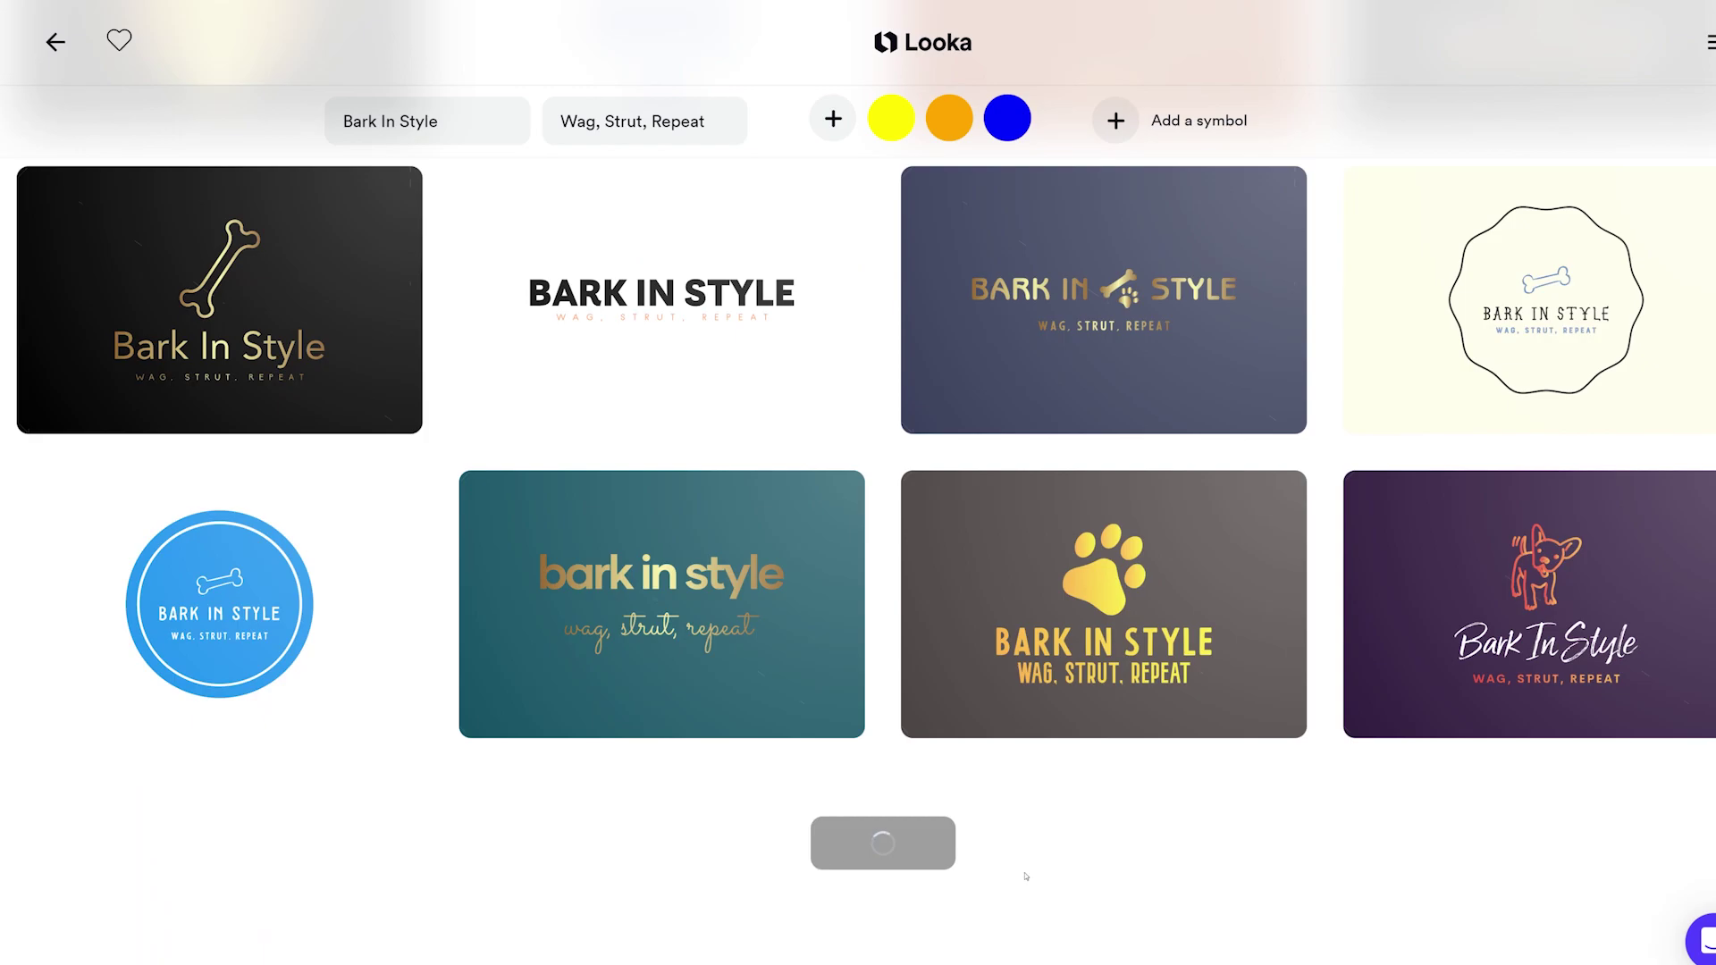
scroll(1251, 872, "down", 5)
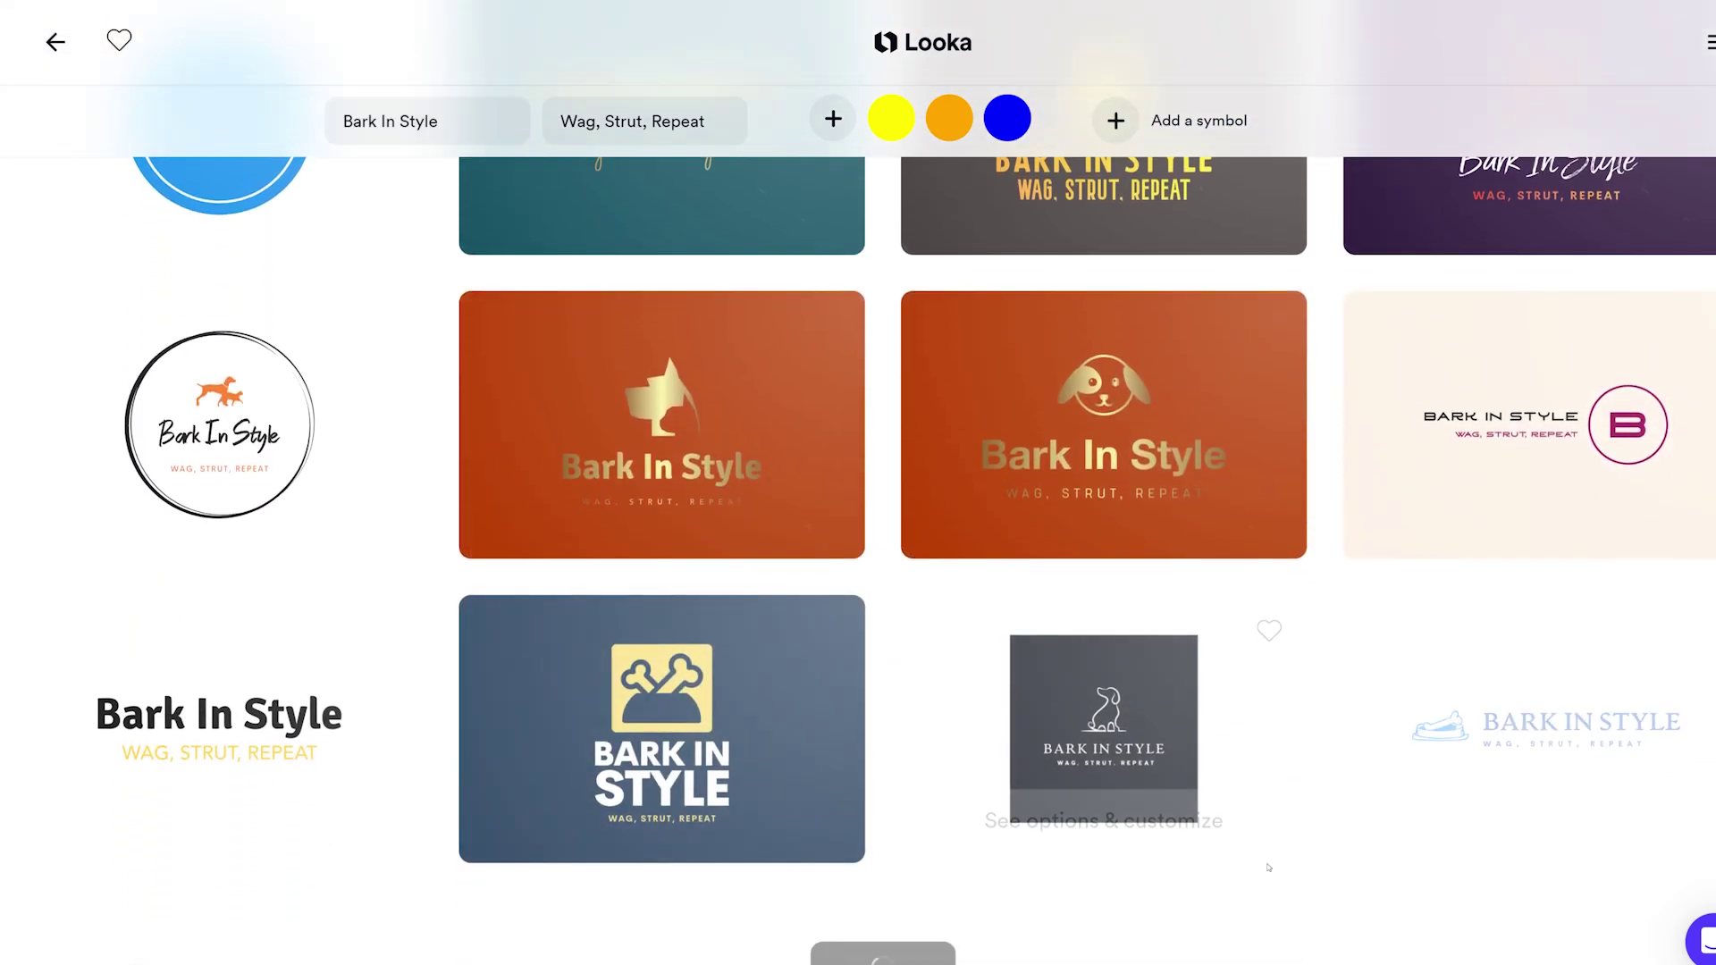
scroll(1269, 867, "down", 1)
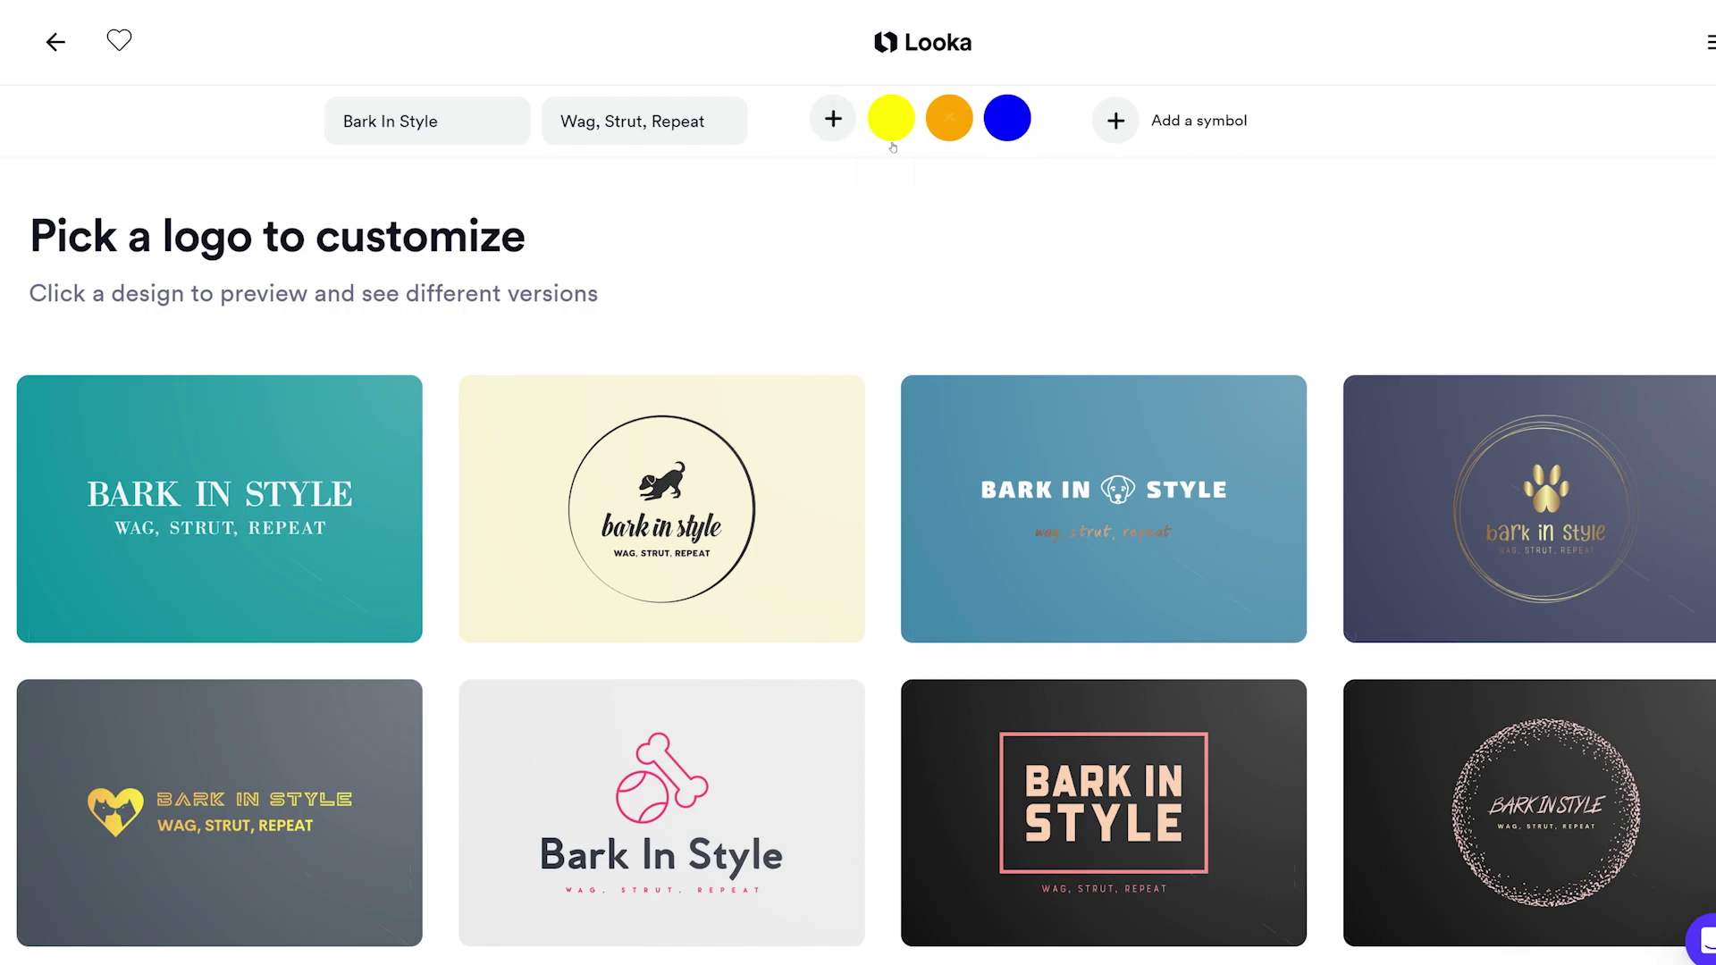
Step: Remove yellow from the colours and search the symbol library for 'dog'
left_click(891, 121)
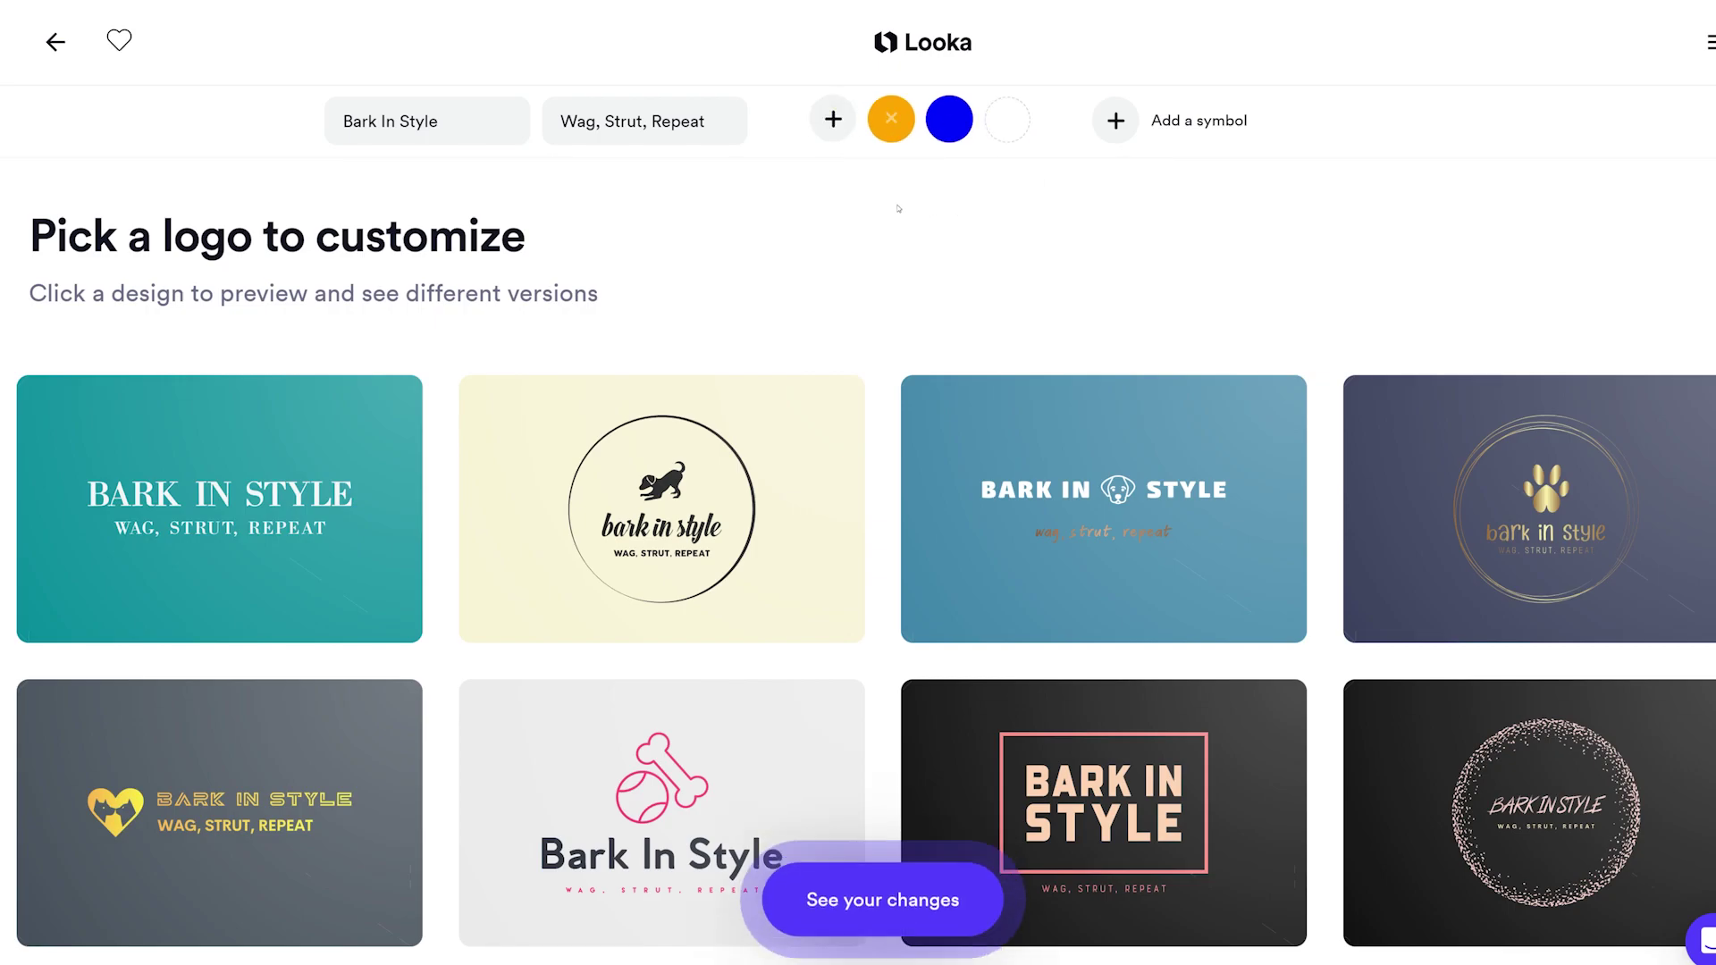
left_click(1117, 122)
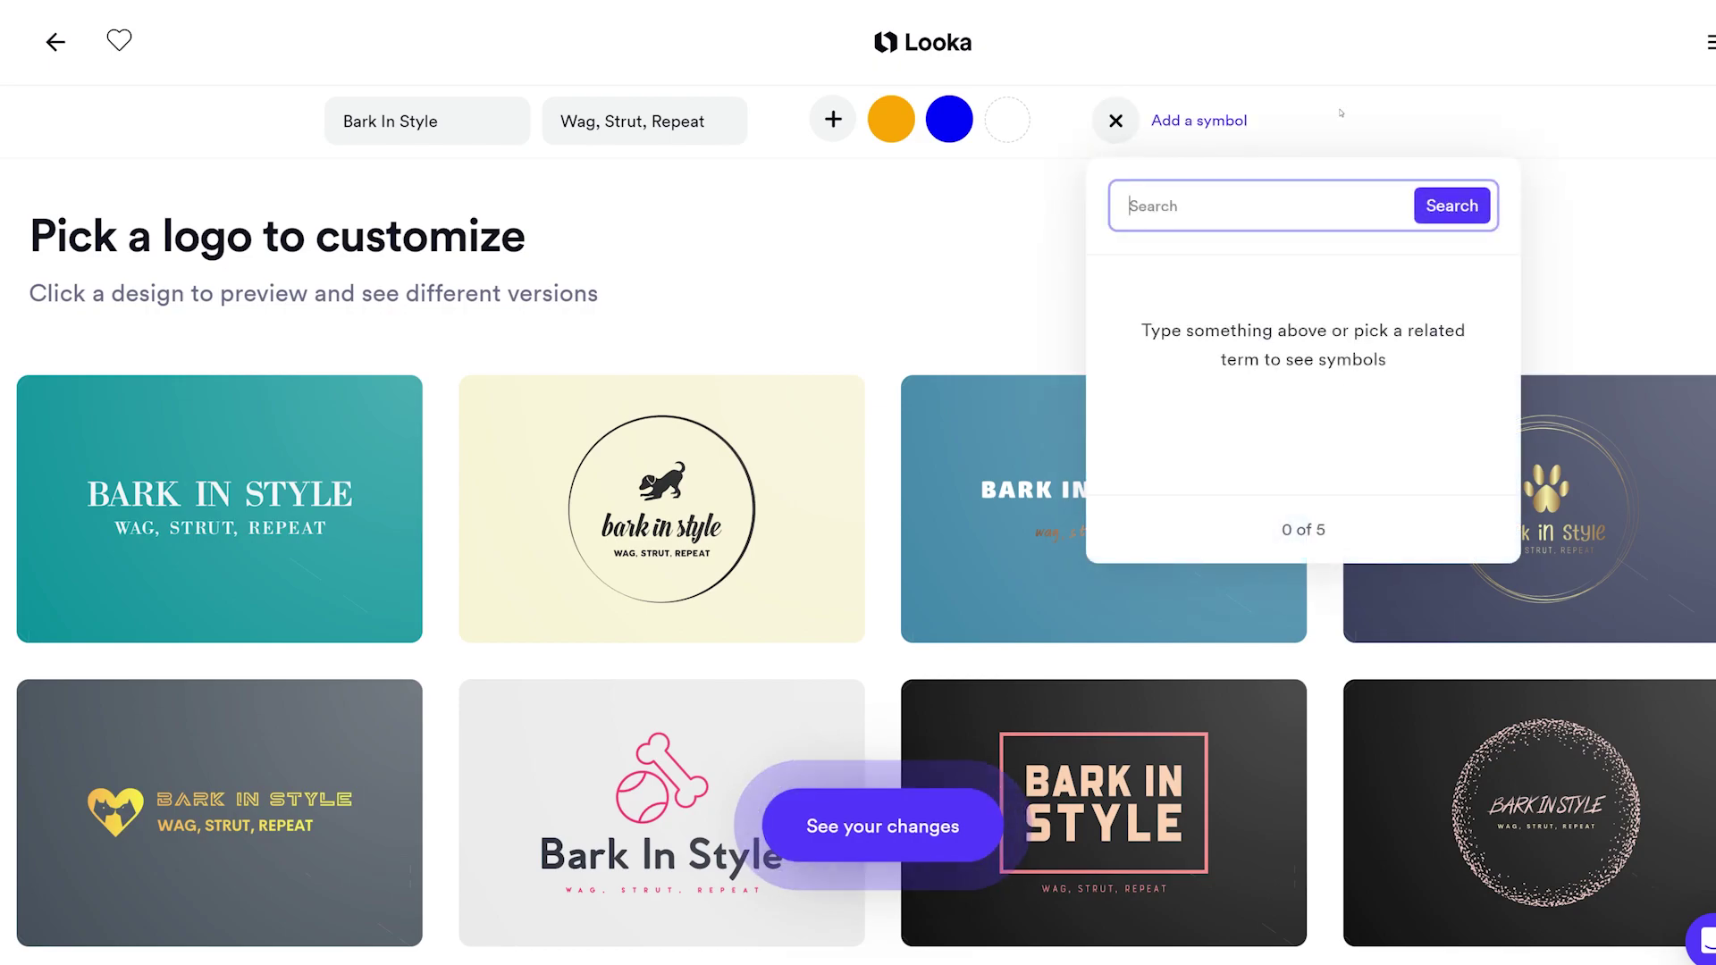
type("dog")
key("Return")
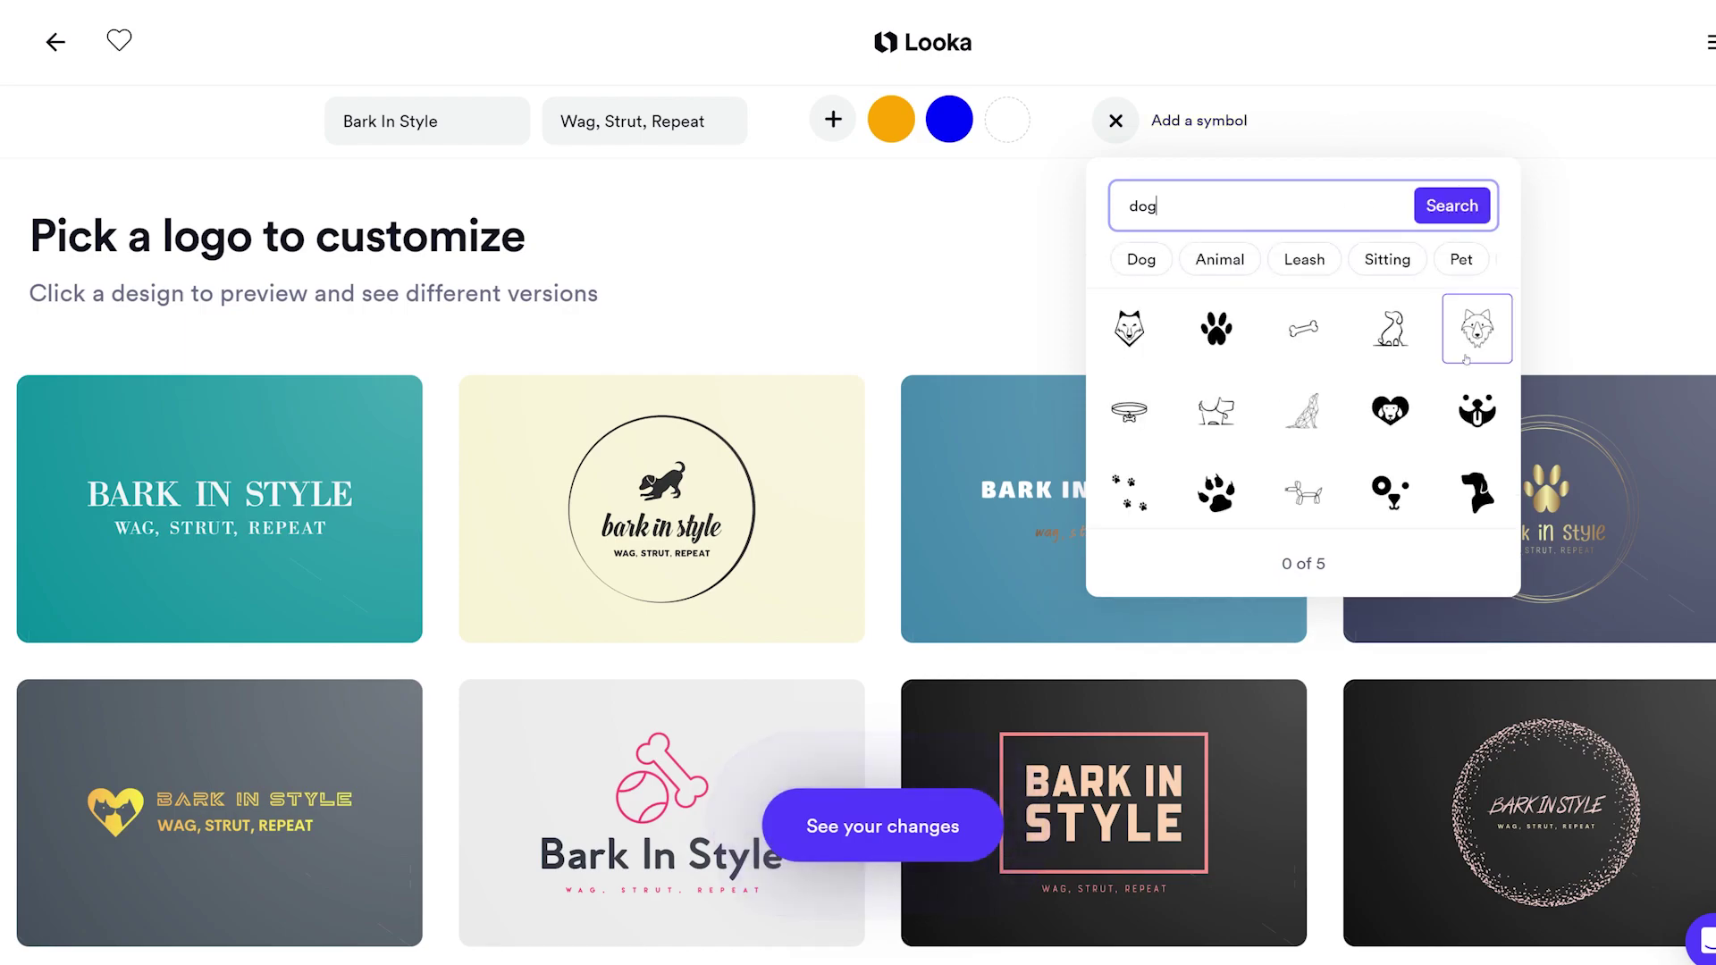
Step: Add five dog symbols, including the sitting dog, and regenerate the logo suggestions
left_click(1477, 411)
scroll(1477, 411, "down", 1)
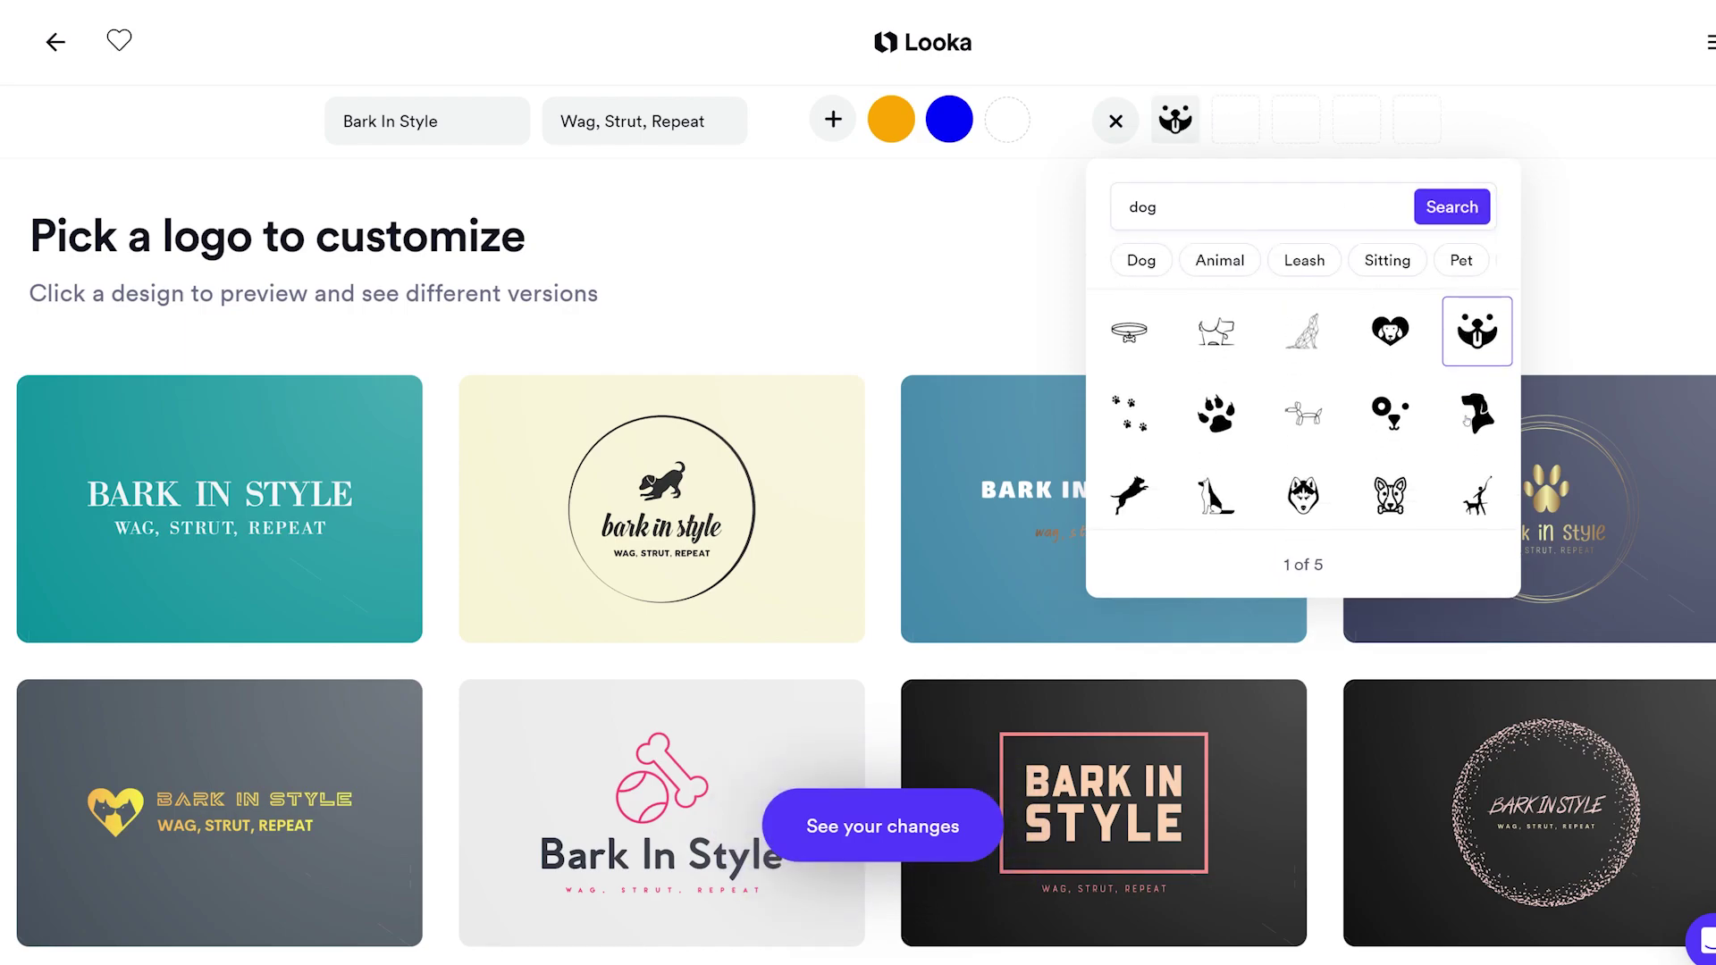
left_click(1477, 413)
scroll(1296, 411, "down", 3)
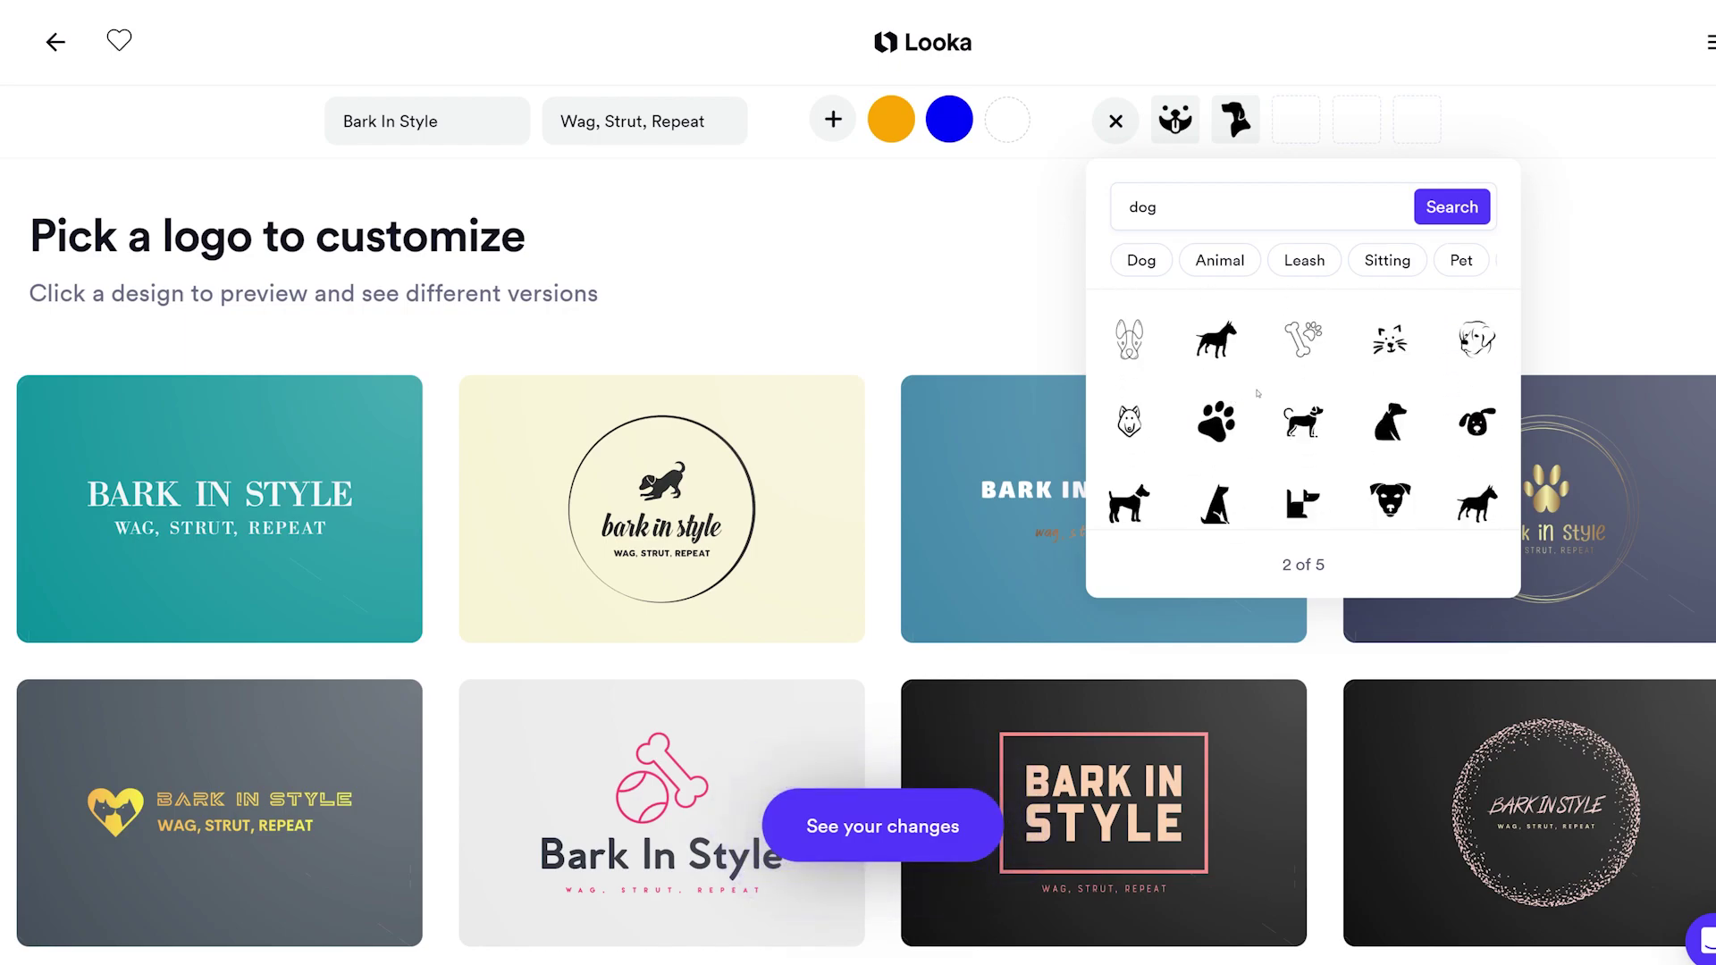
scroll(1270, 385, "down", 3)
left_click(1301, 366)
scroll(1301, 371, "down", 1)
scroll(1301, 368, "down", 1)
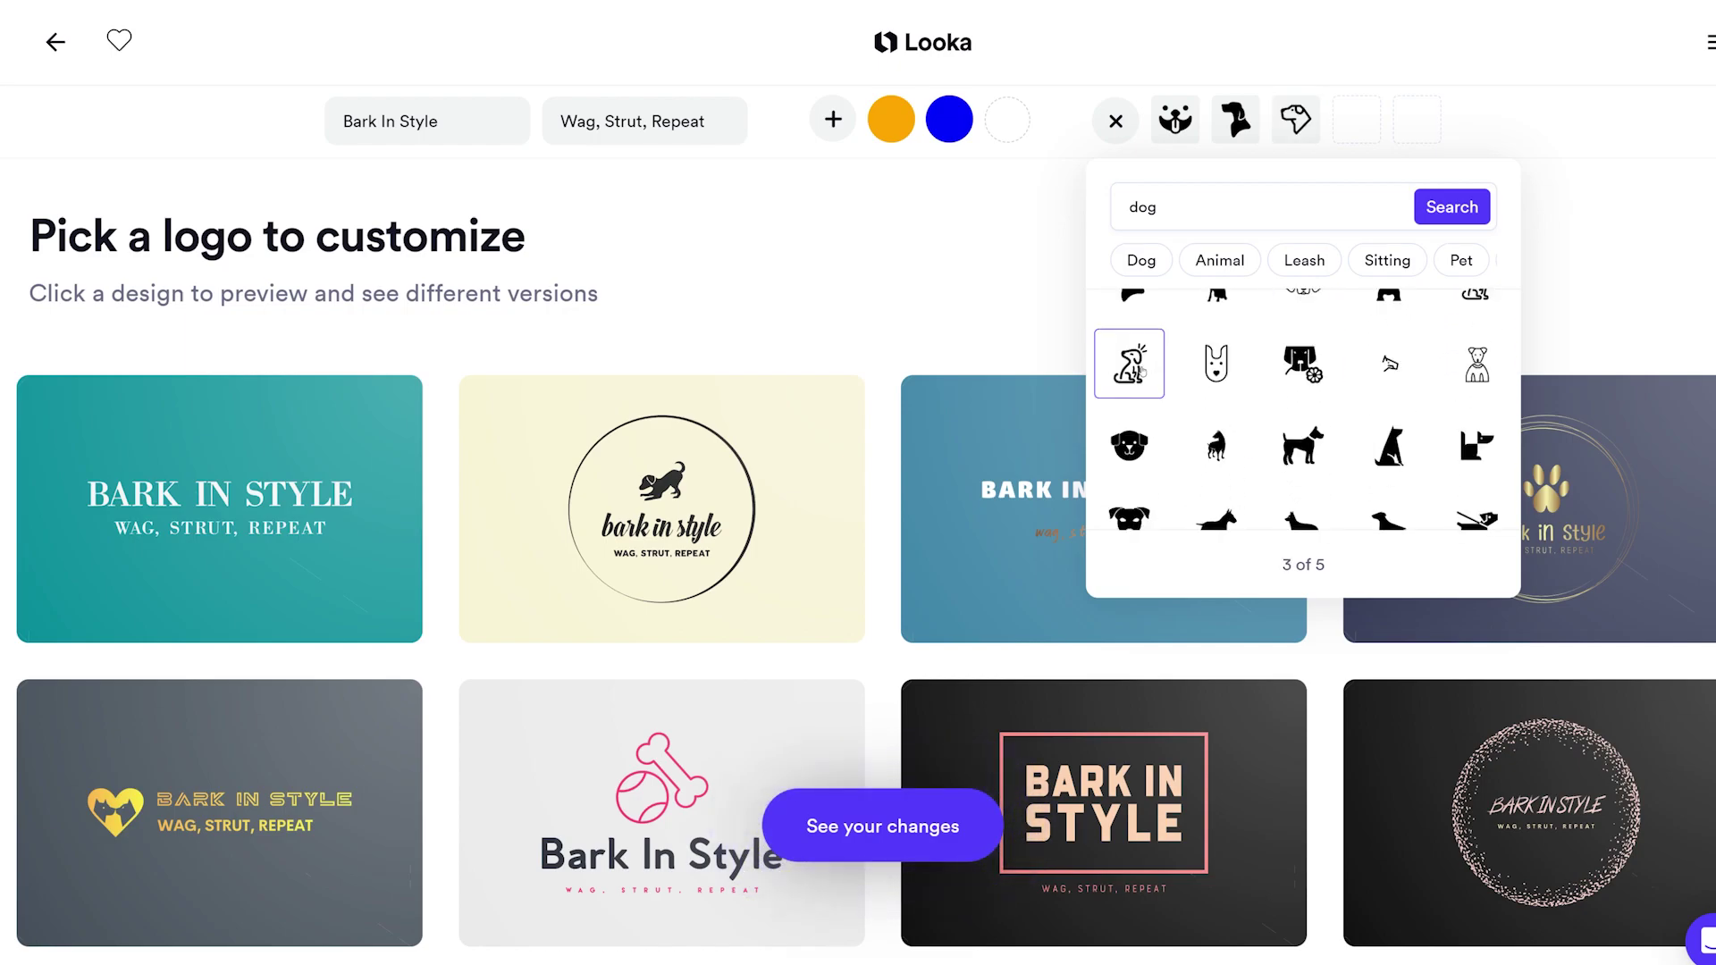
left_click(1383, 453)
left_click(1384, 453)
left_click(1302, 490)
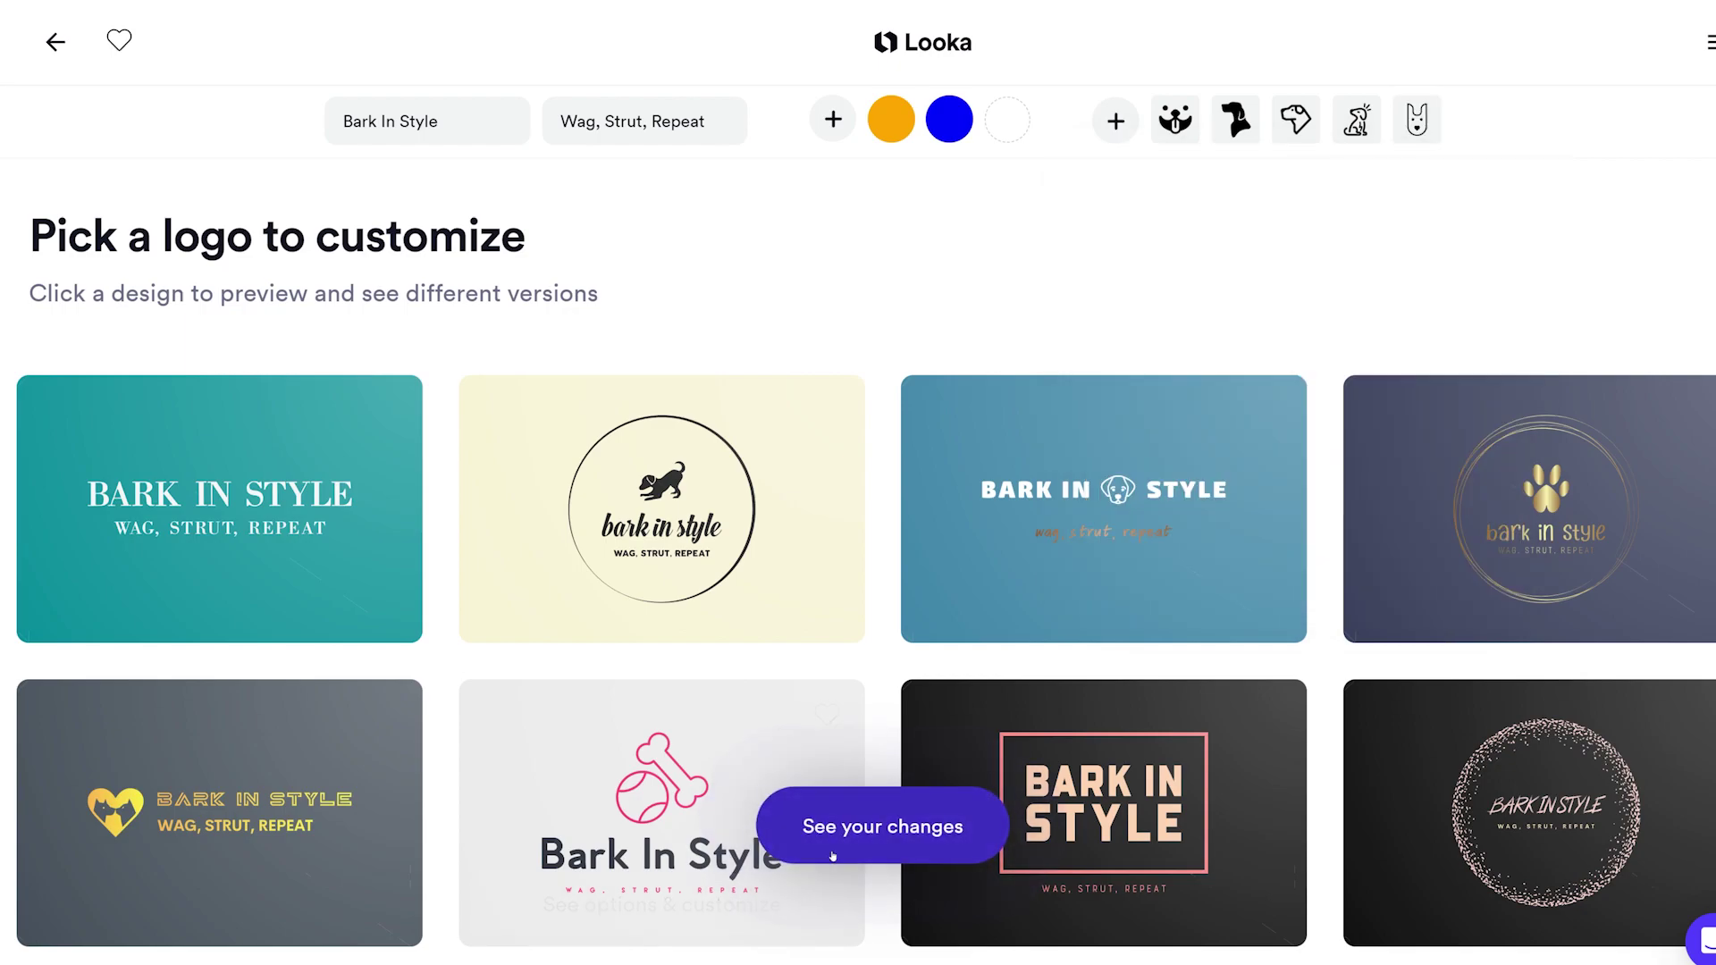
left_click(912, 832)
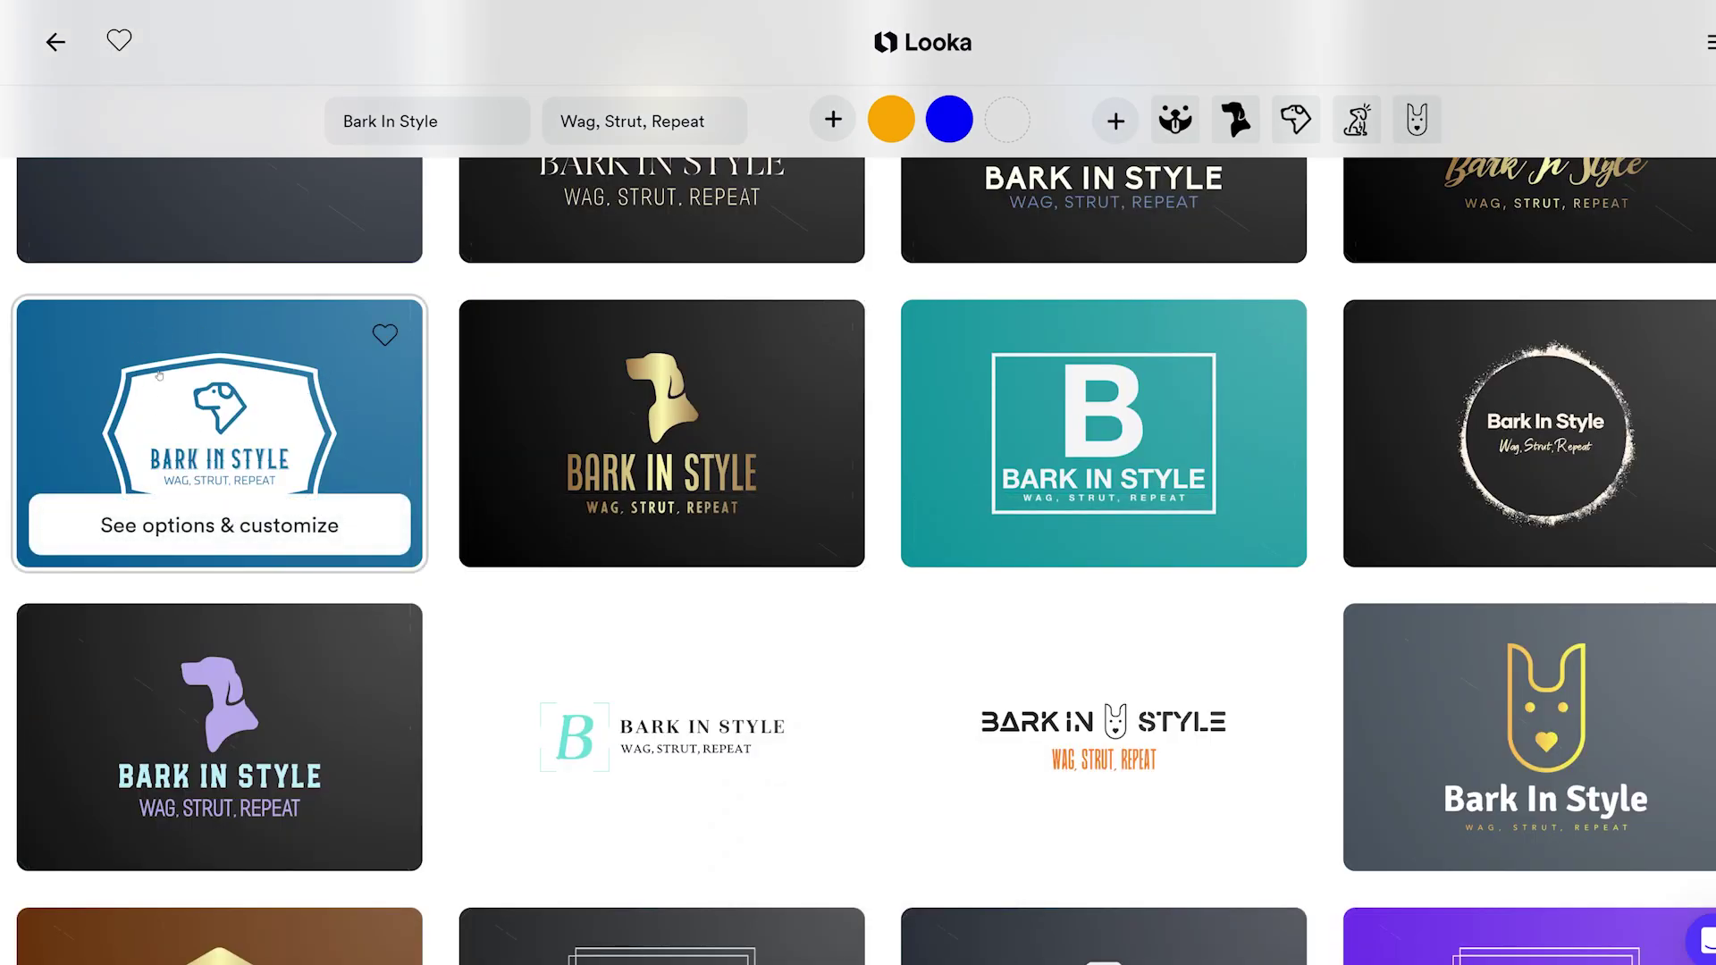
scroll(671, 561, "down", 5)
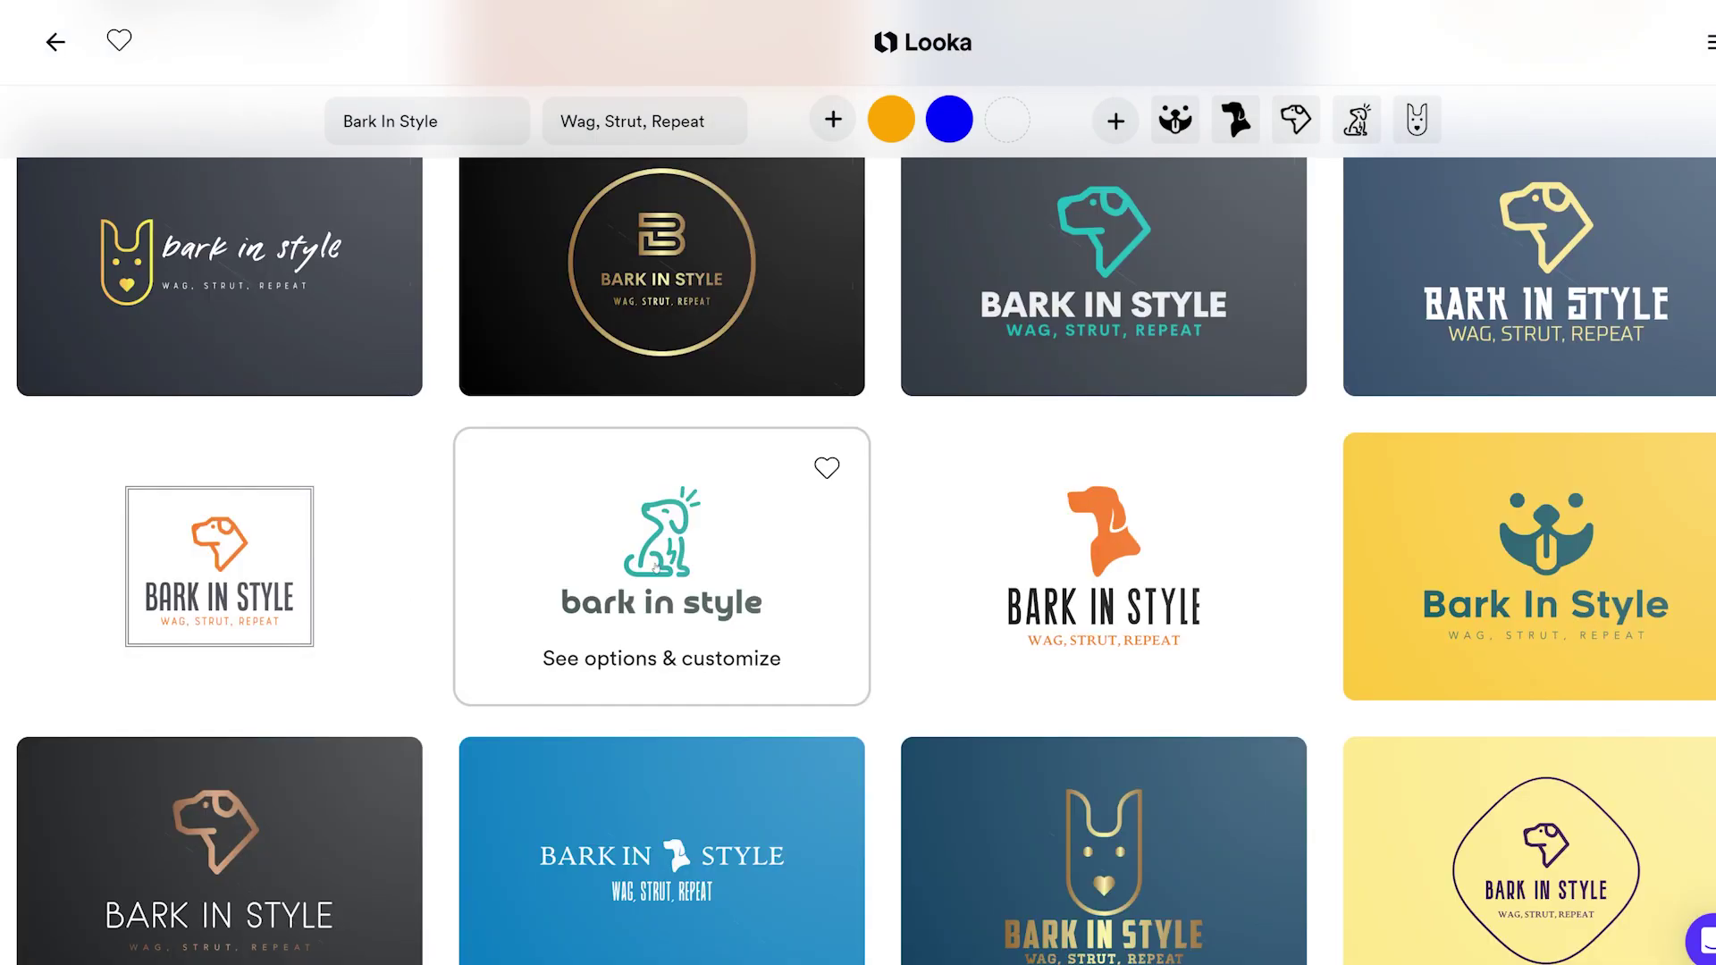
Step: Open the teal sitting-dog 'bark in style' logo for customizing and scroll through its mockups
left_click(657, 566)
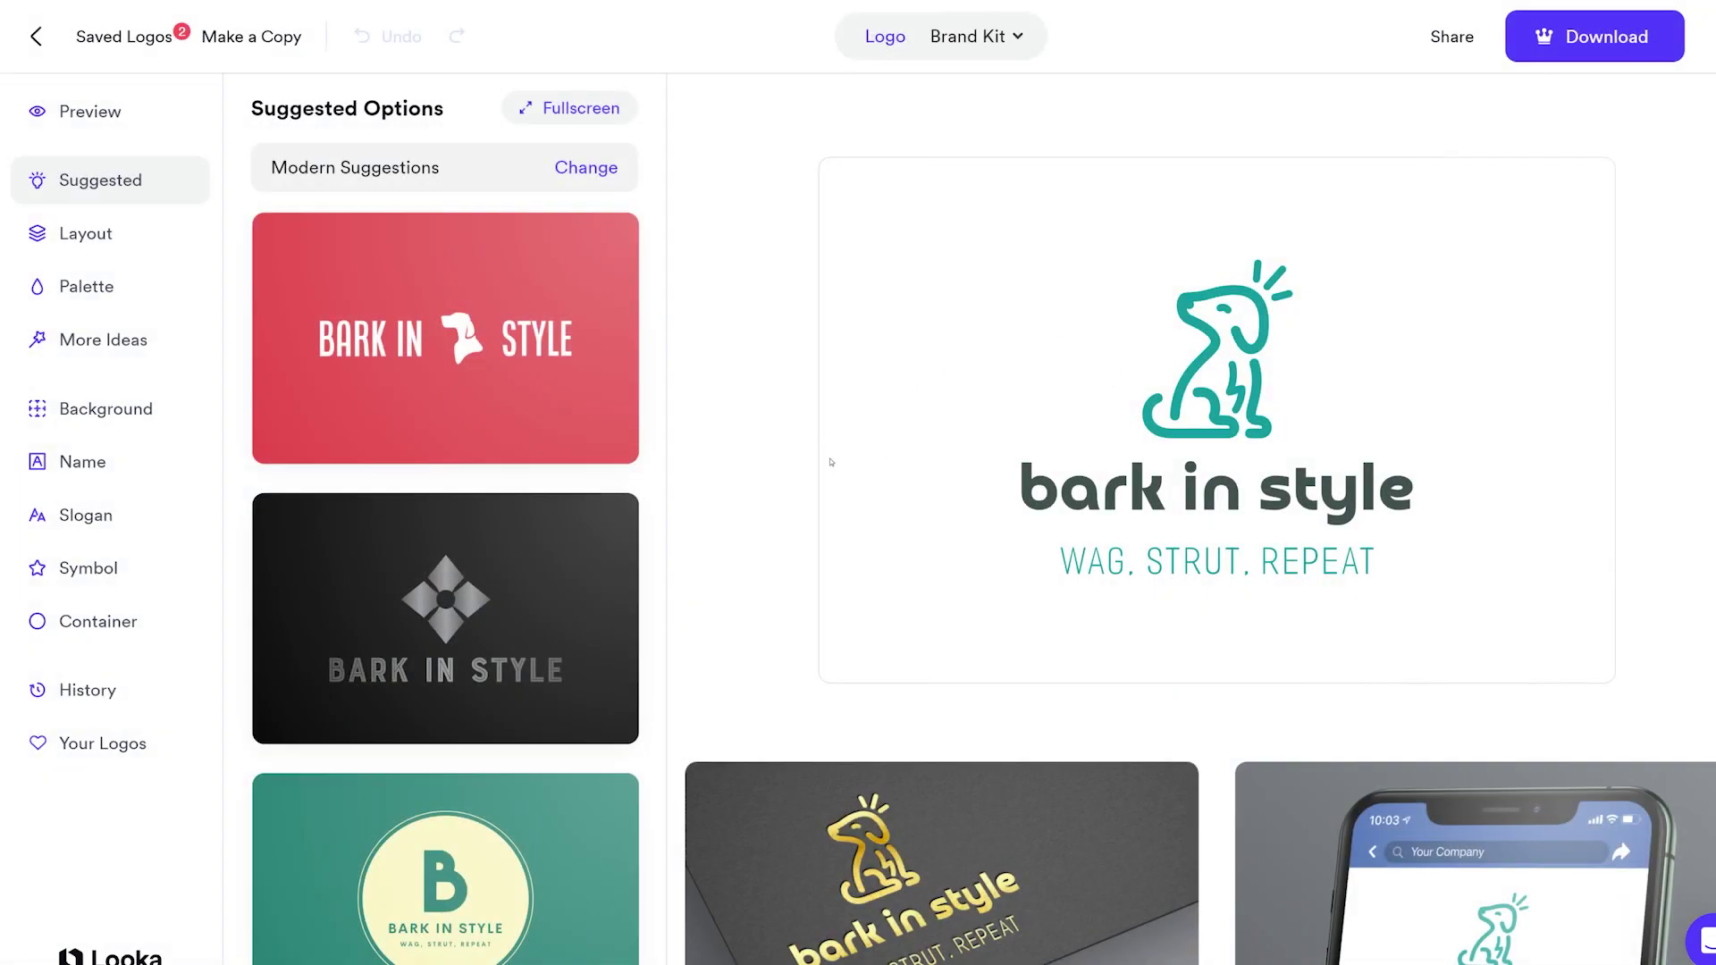
scroll(742, 479, "down", 5)
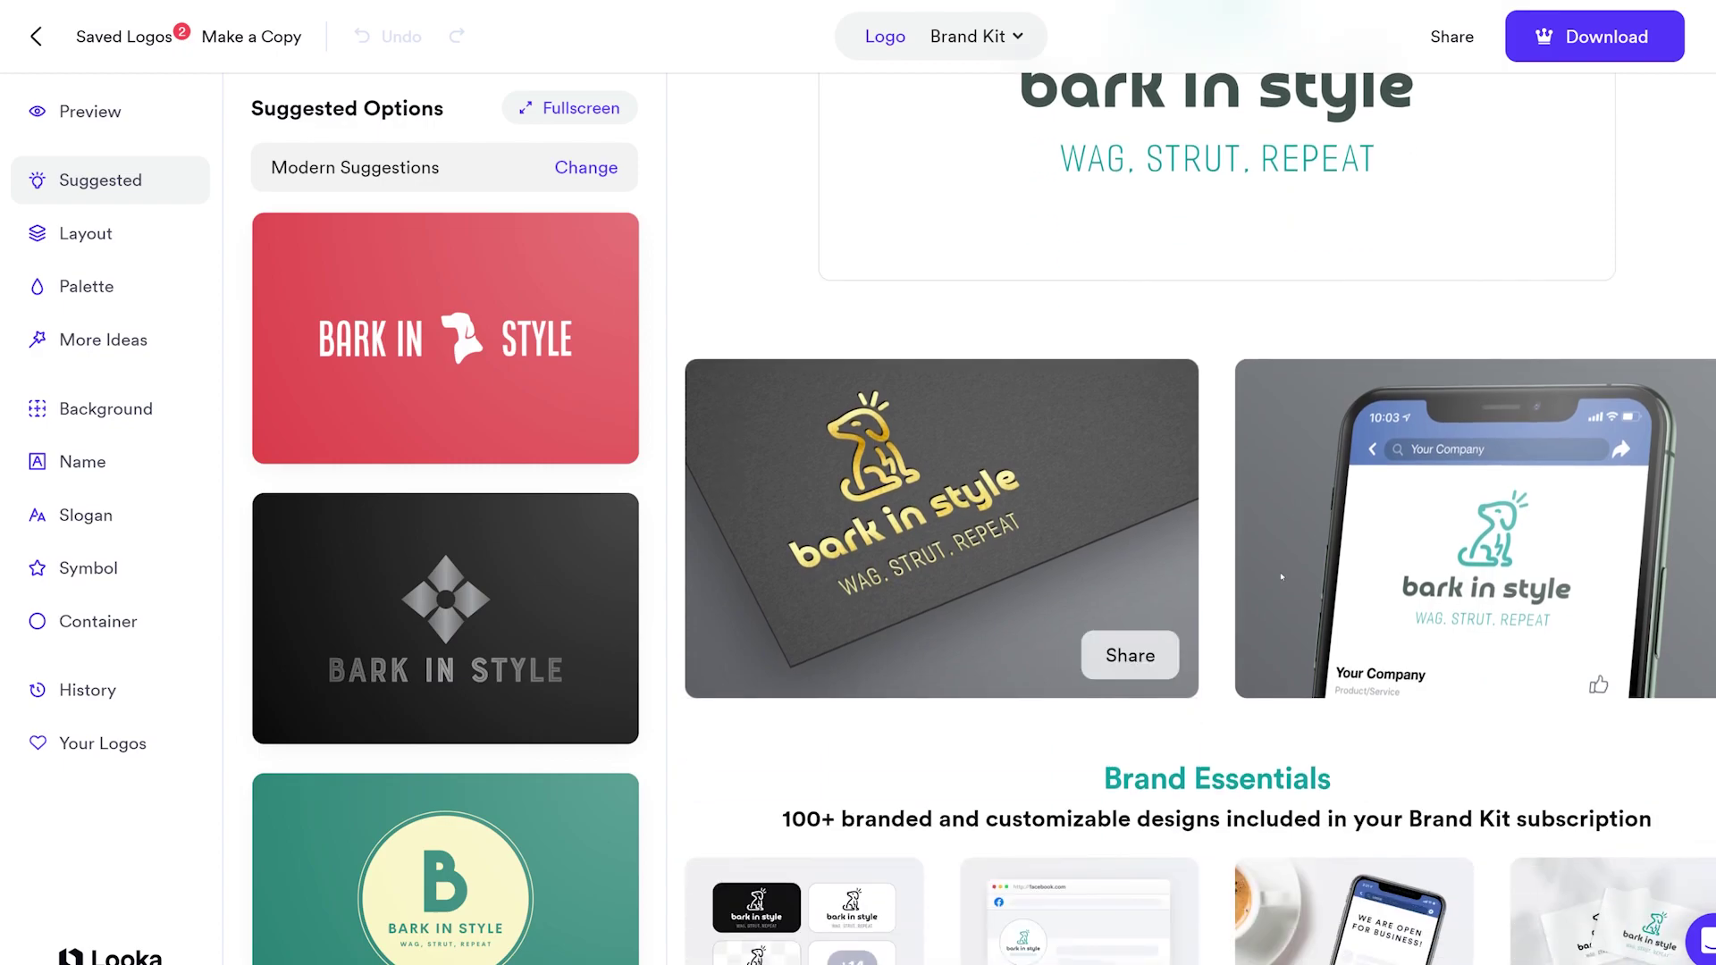
scroll(894, 554, "down", 6)
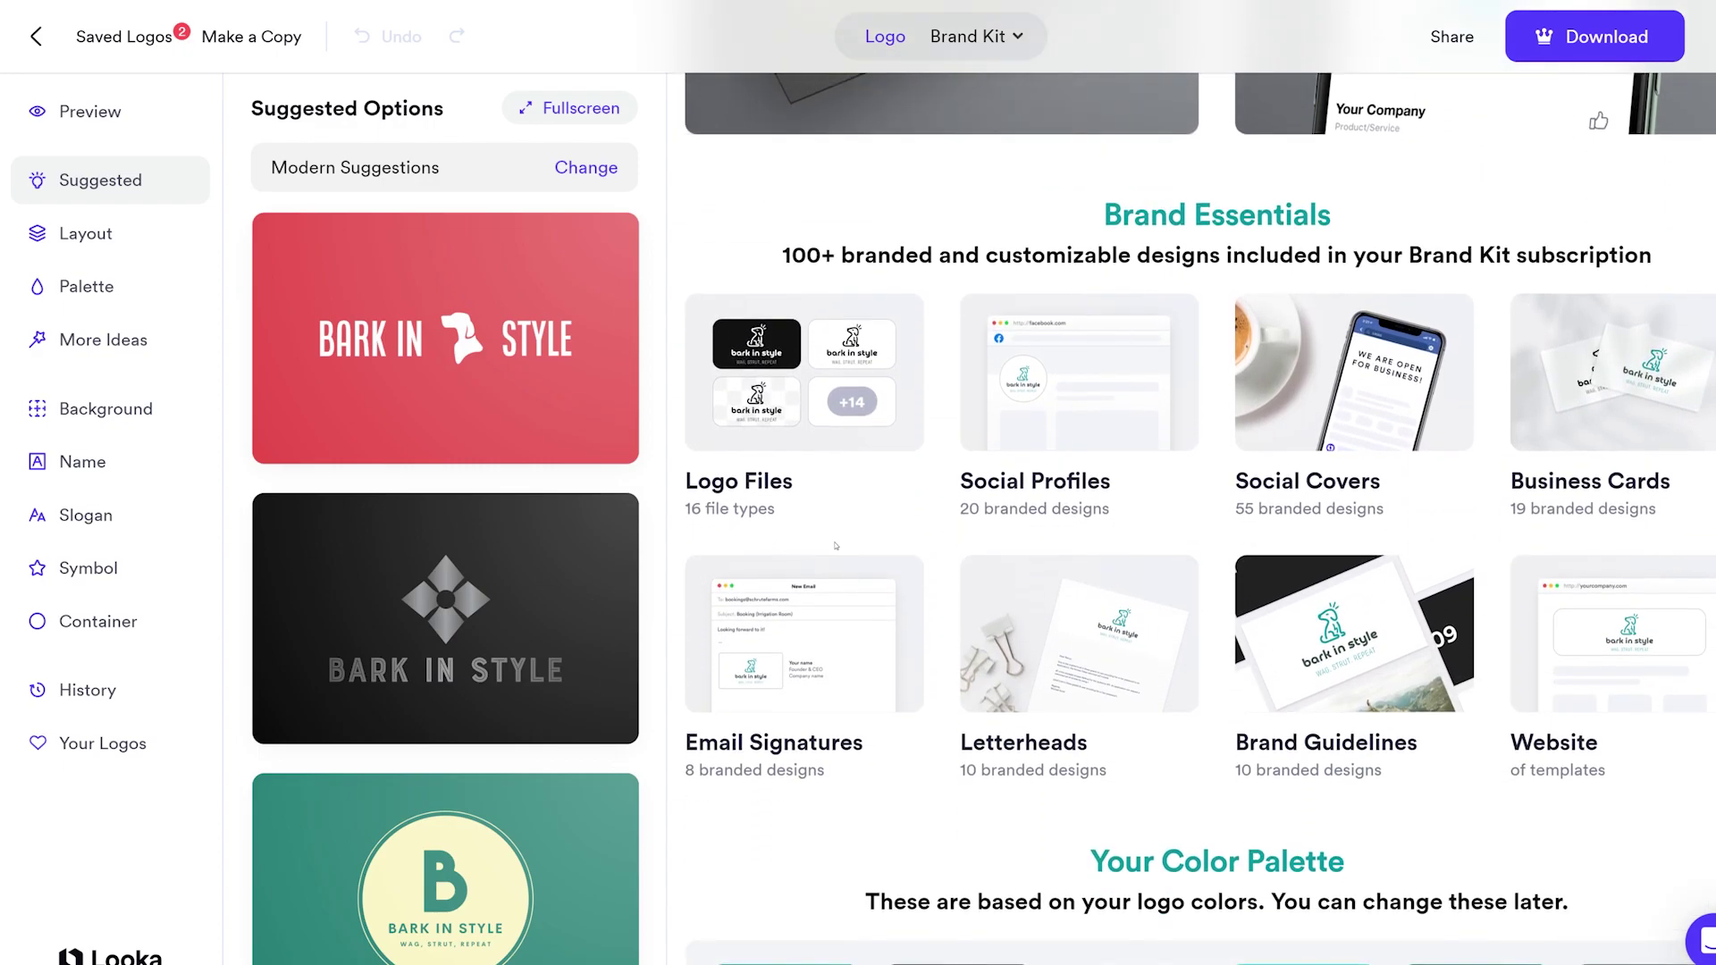
scroll(836, 546, "down", 12)
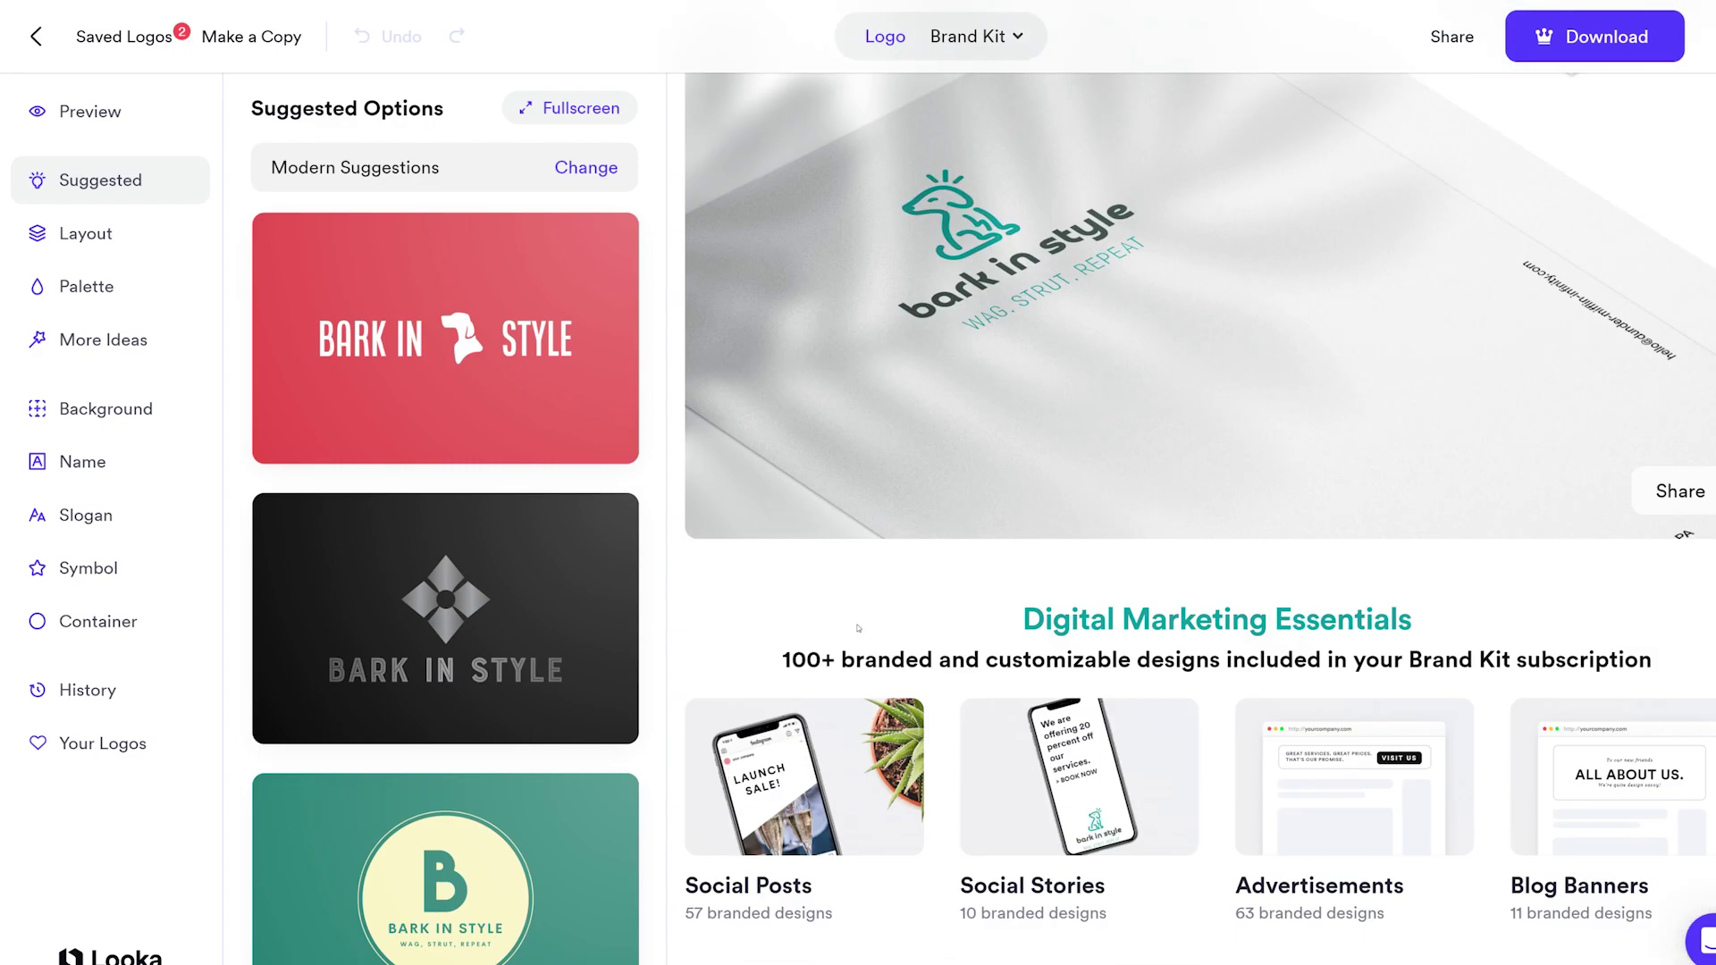
scroll(858, 628, "down", 15)
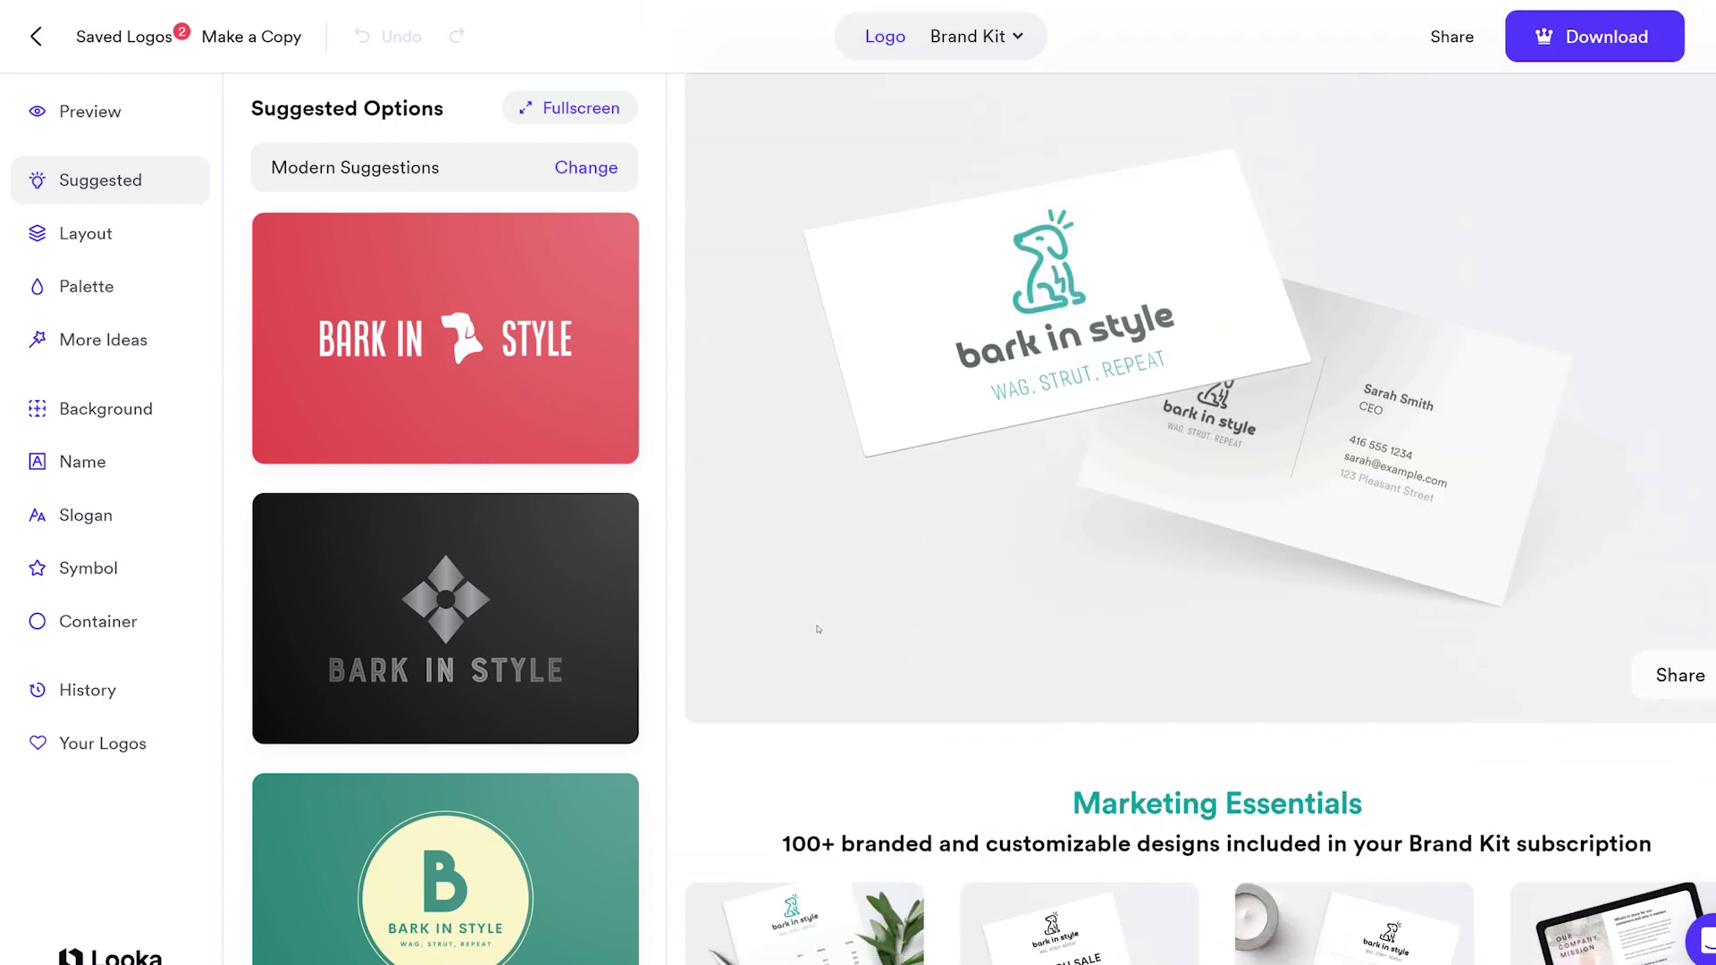
scroll(818, 629, "down", 10)
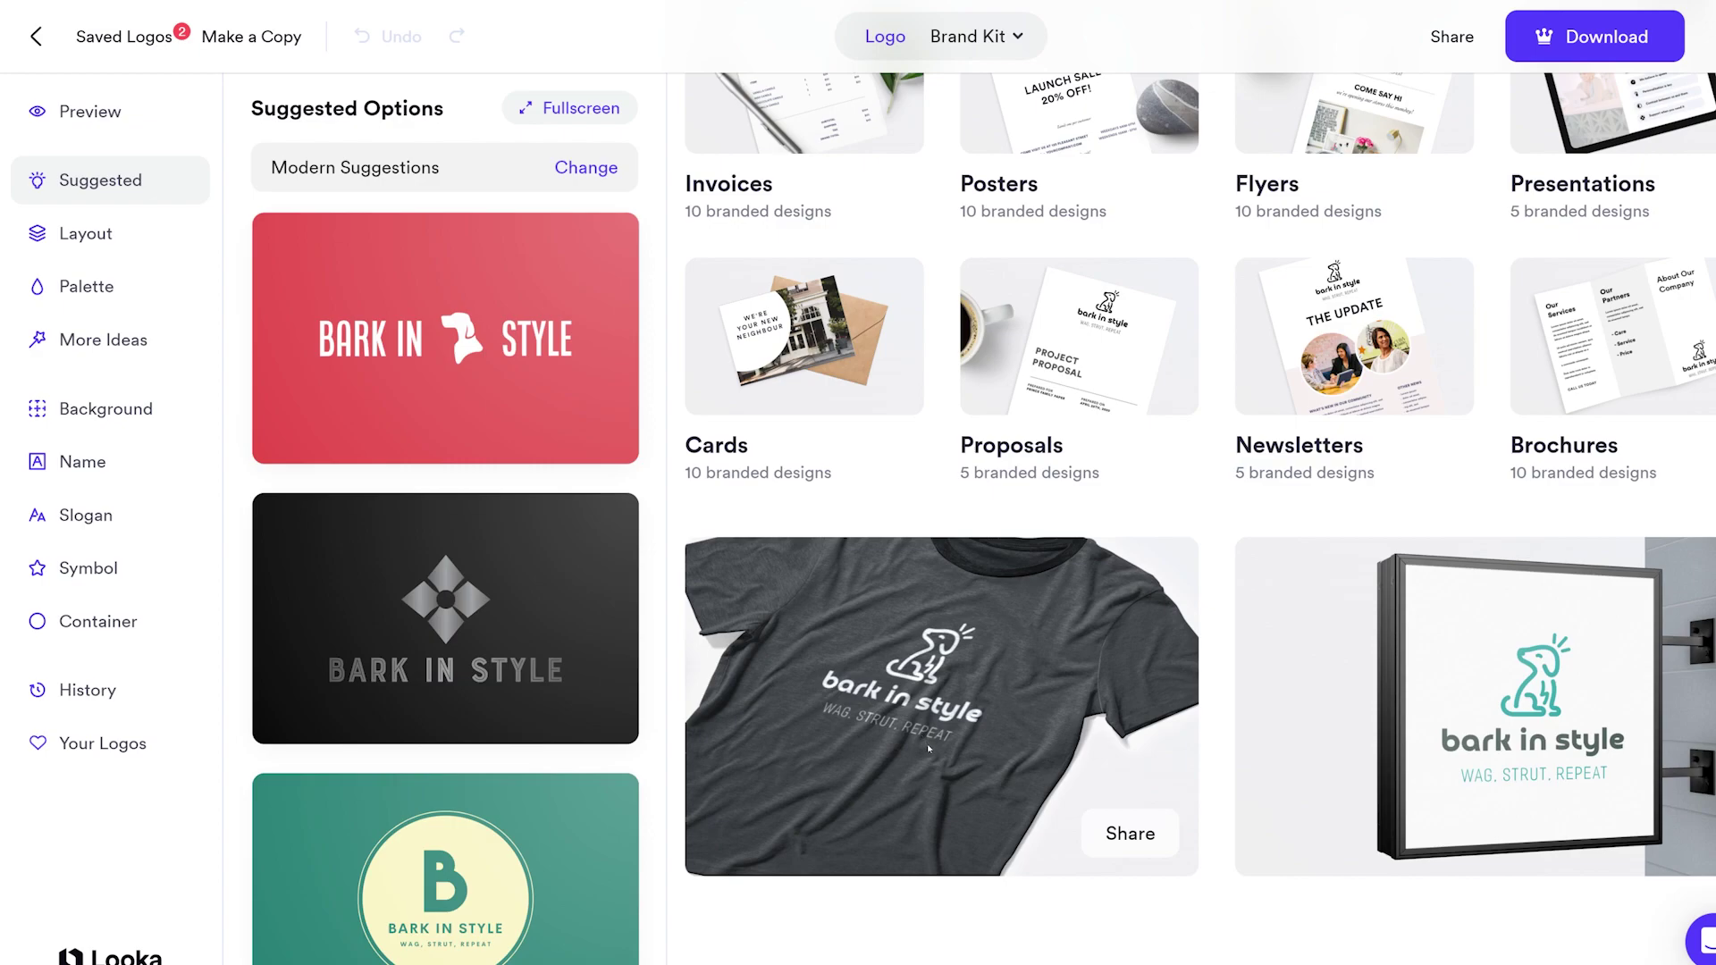
scroll(936, 759, "down", 3)
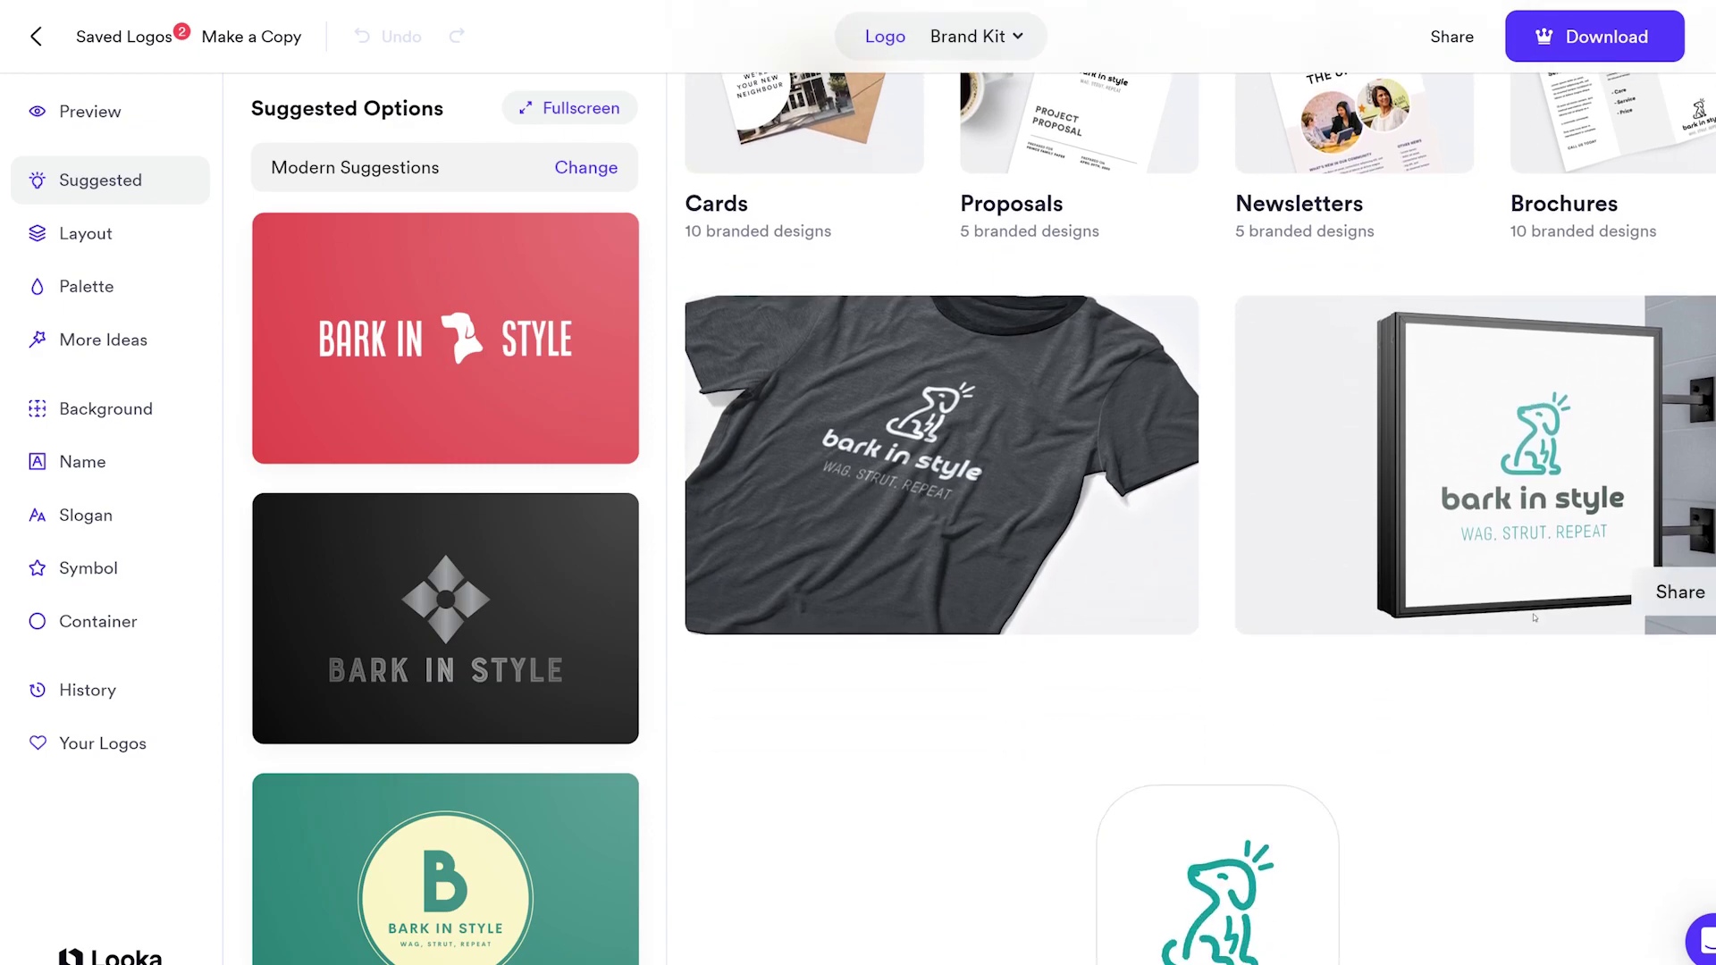
scroll(1051, 827, "down", 5)
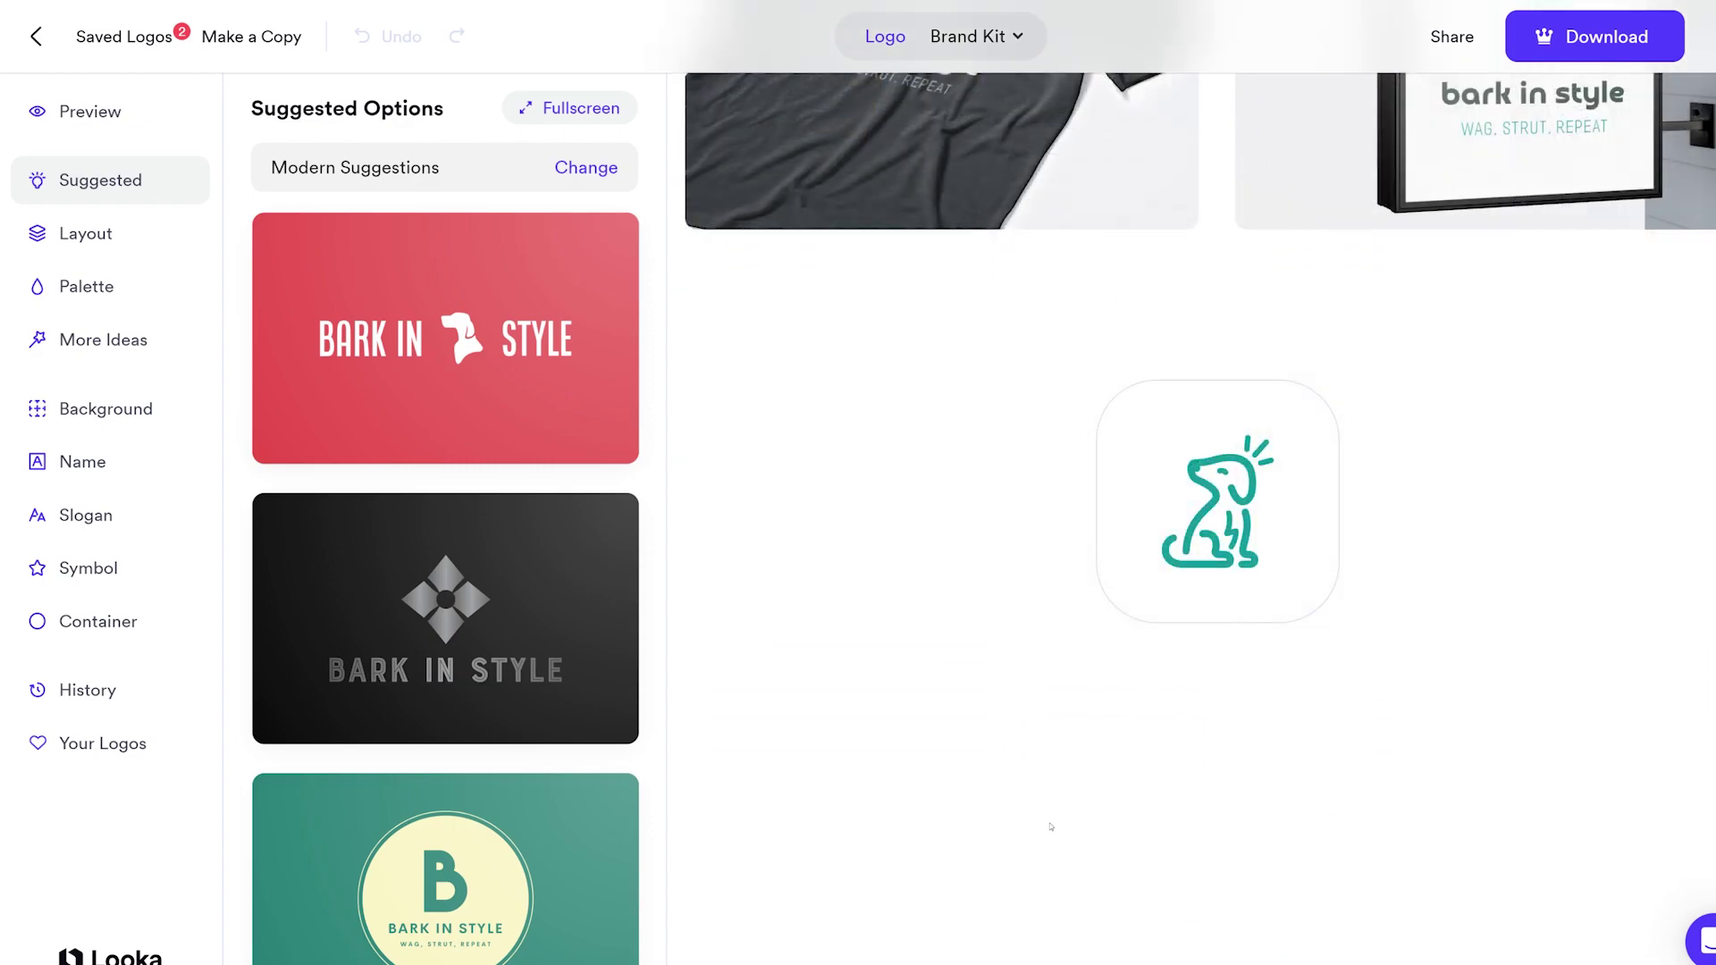
scroll(1051, 826, "down", 8)
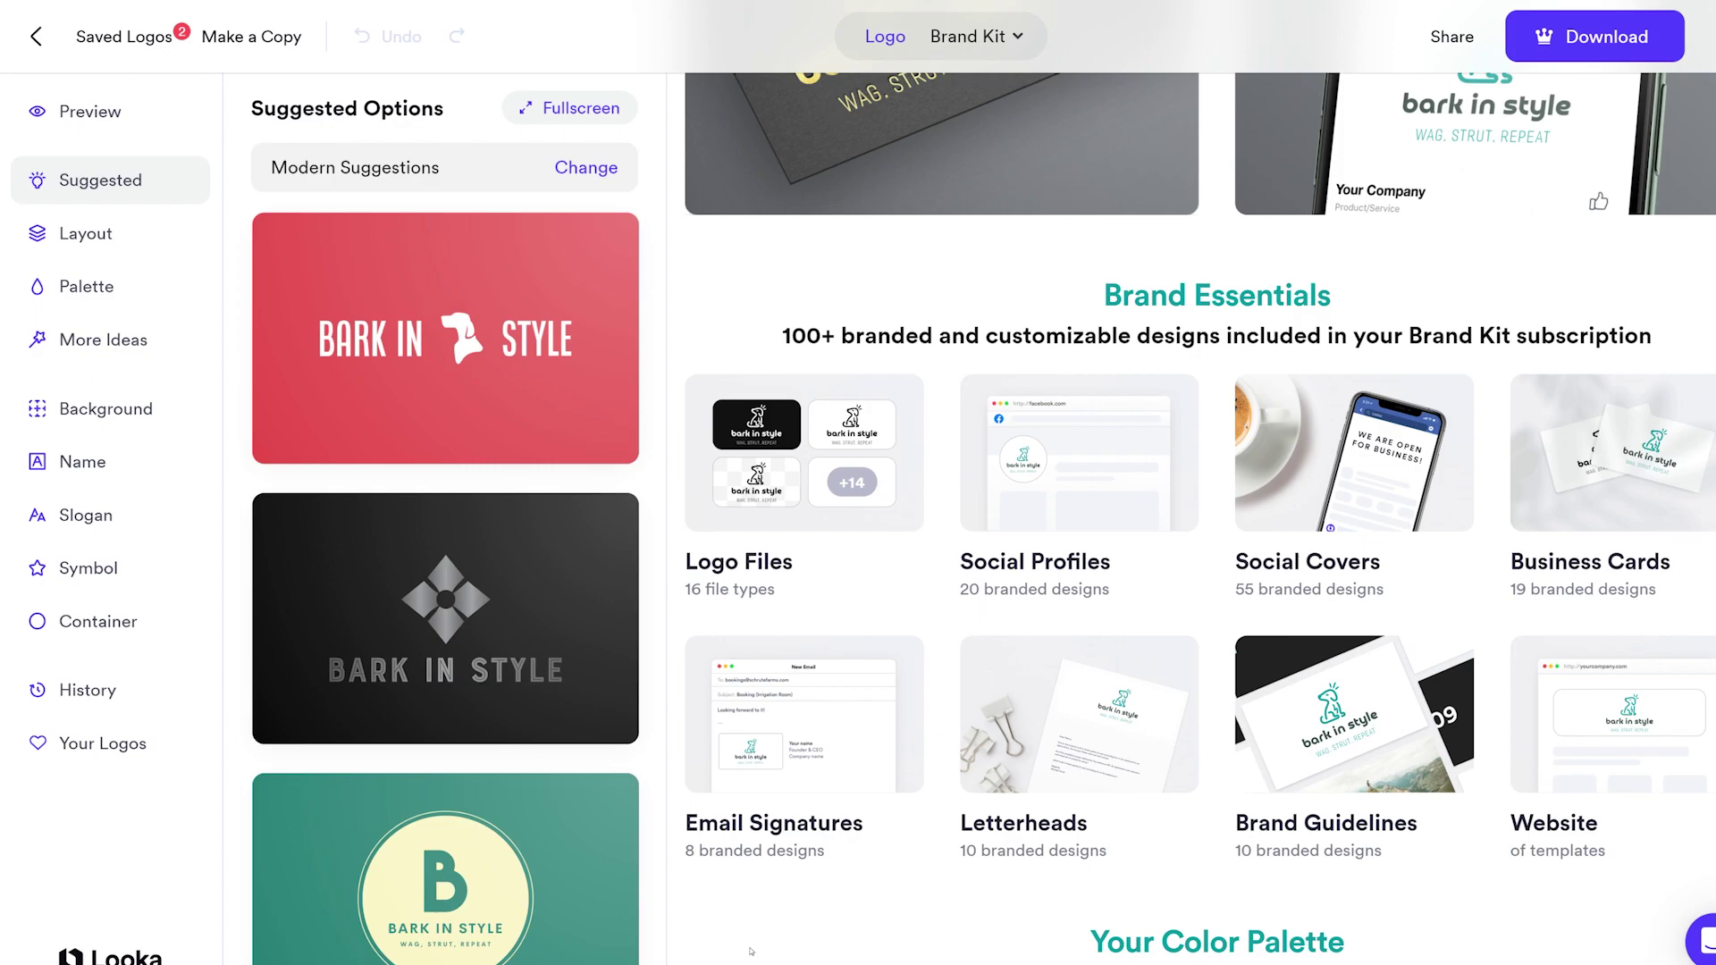
scroll(751, 952, "up", 10)
scroll(584, 459, "down", 15)
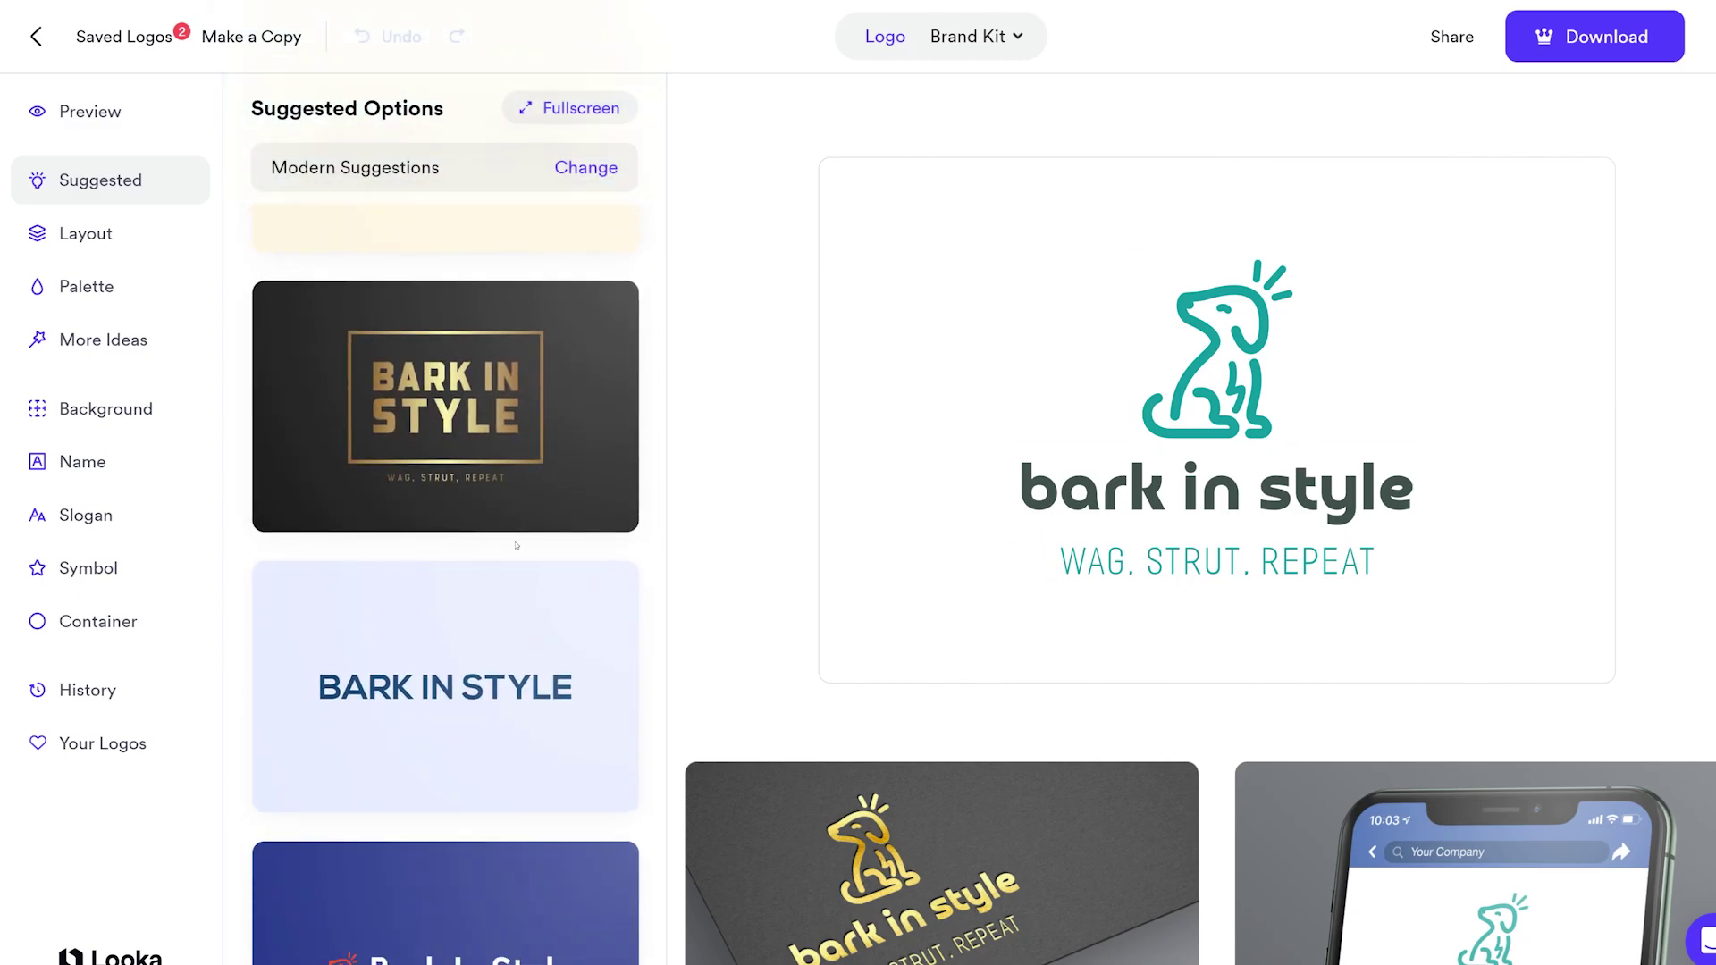
scroll(517, 545, "down", 8)
Step: Apply the pale yellow palette with dark purple dog and lettering to the logo
left_click(101, 250)
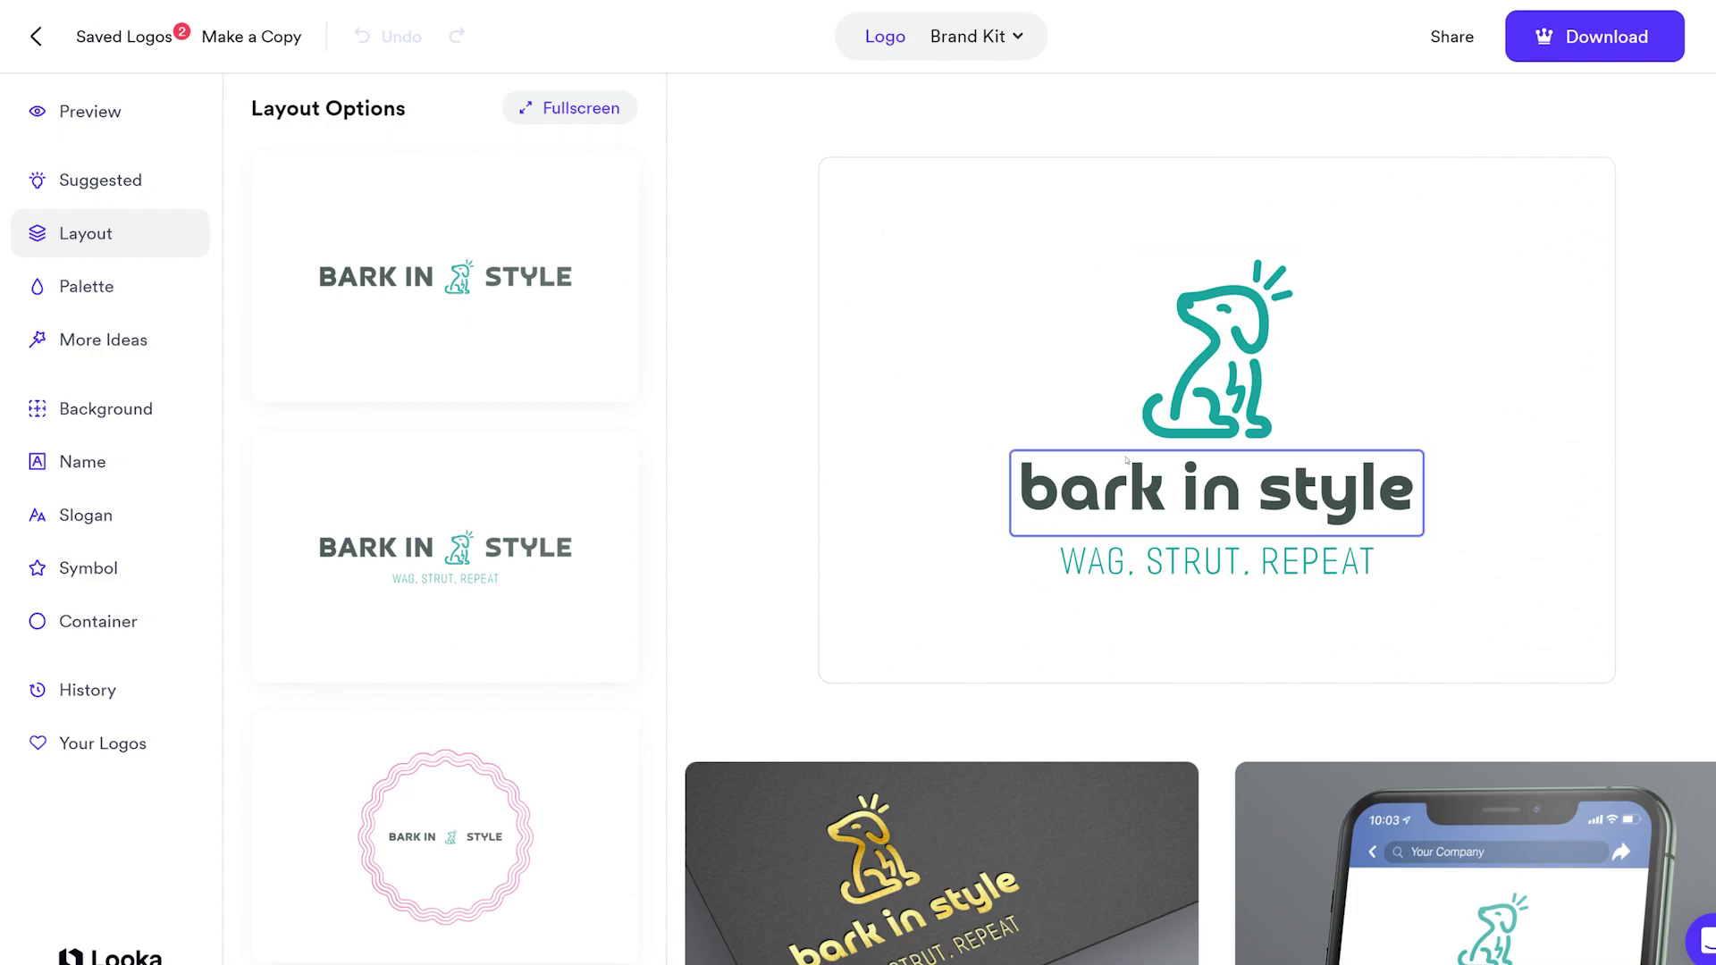
scroll(500, 435, "down", 10)
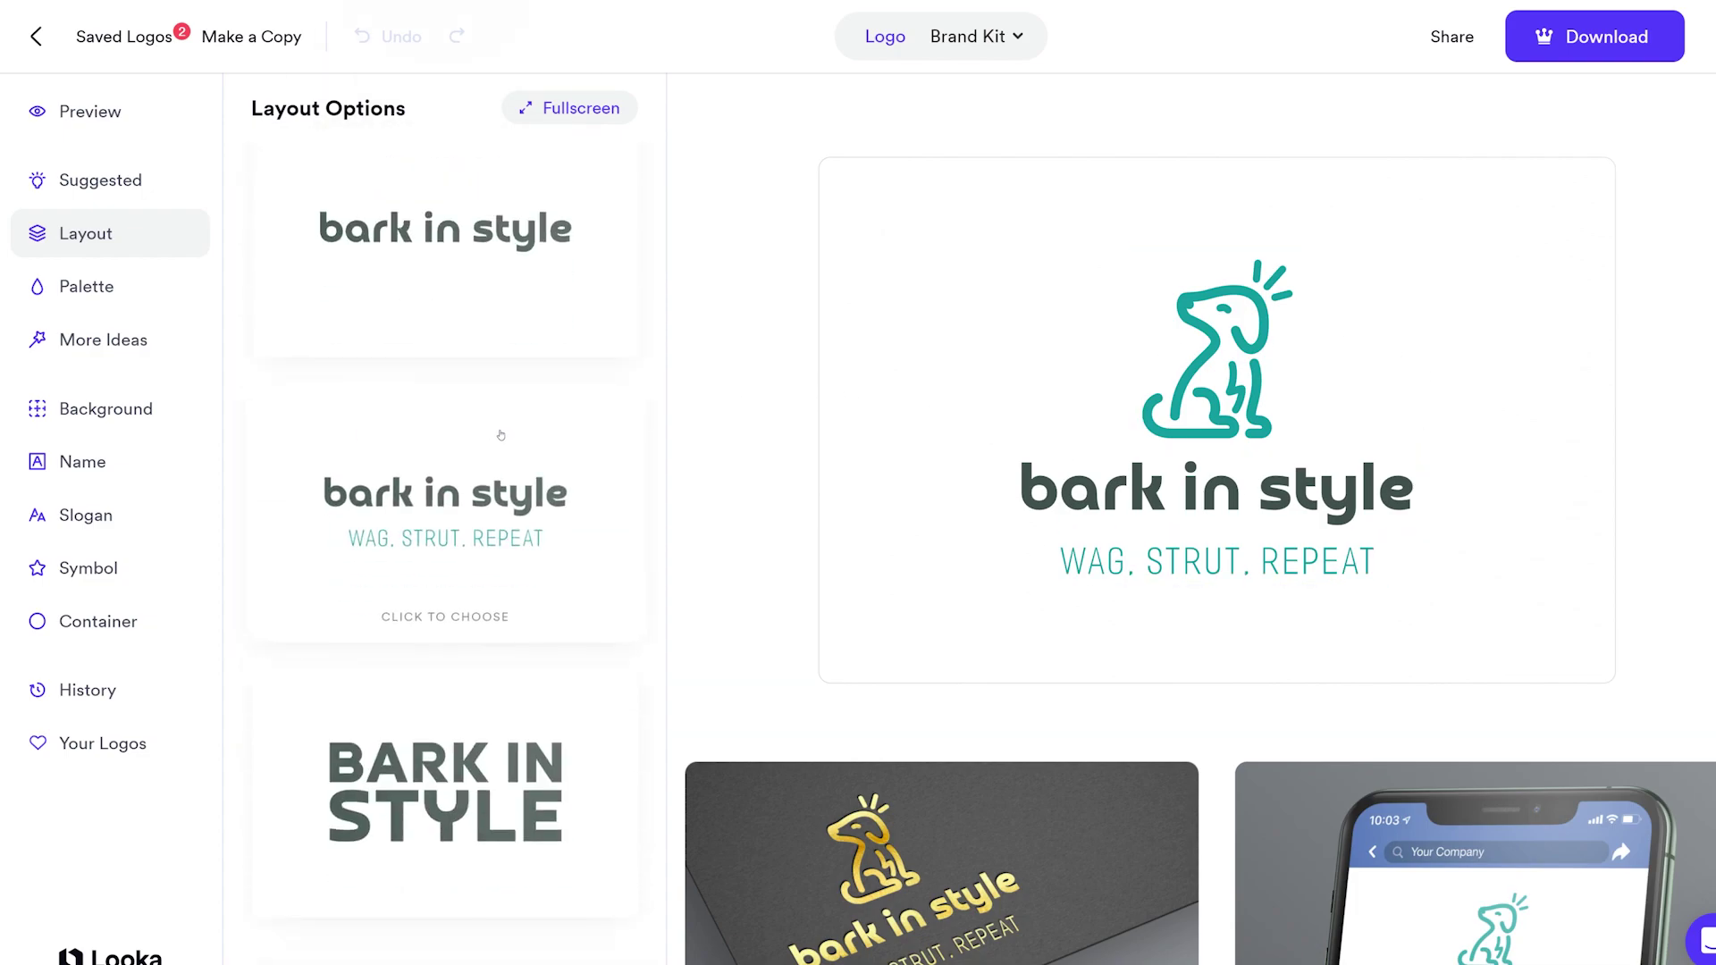
scroll(527, 456, "down", 10)
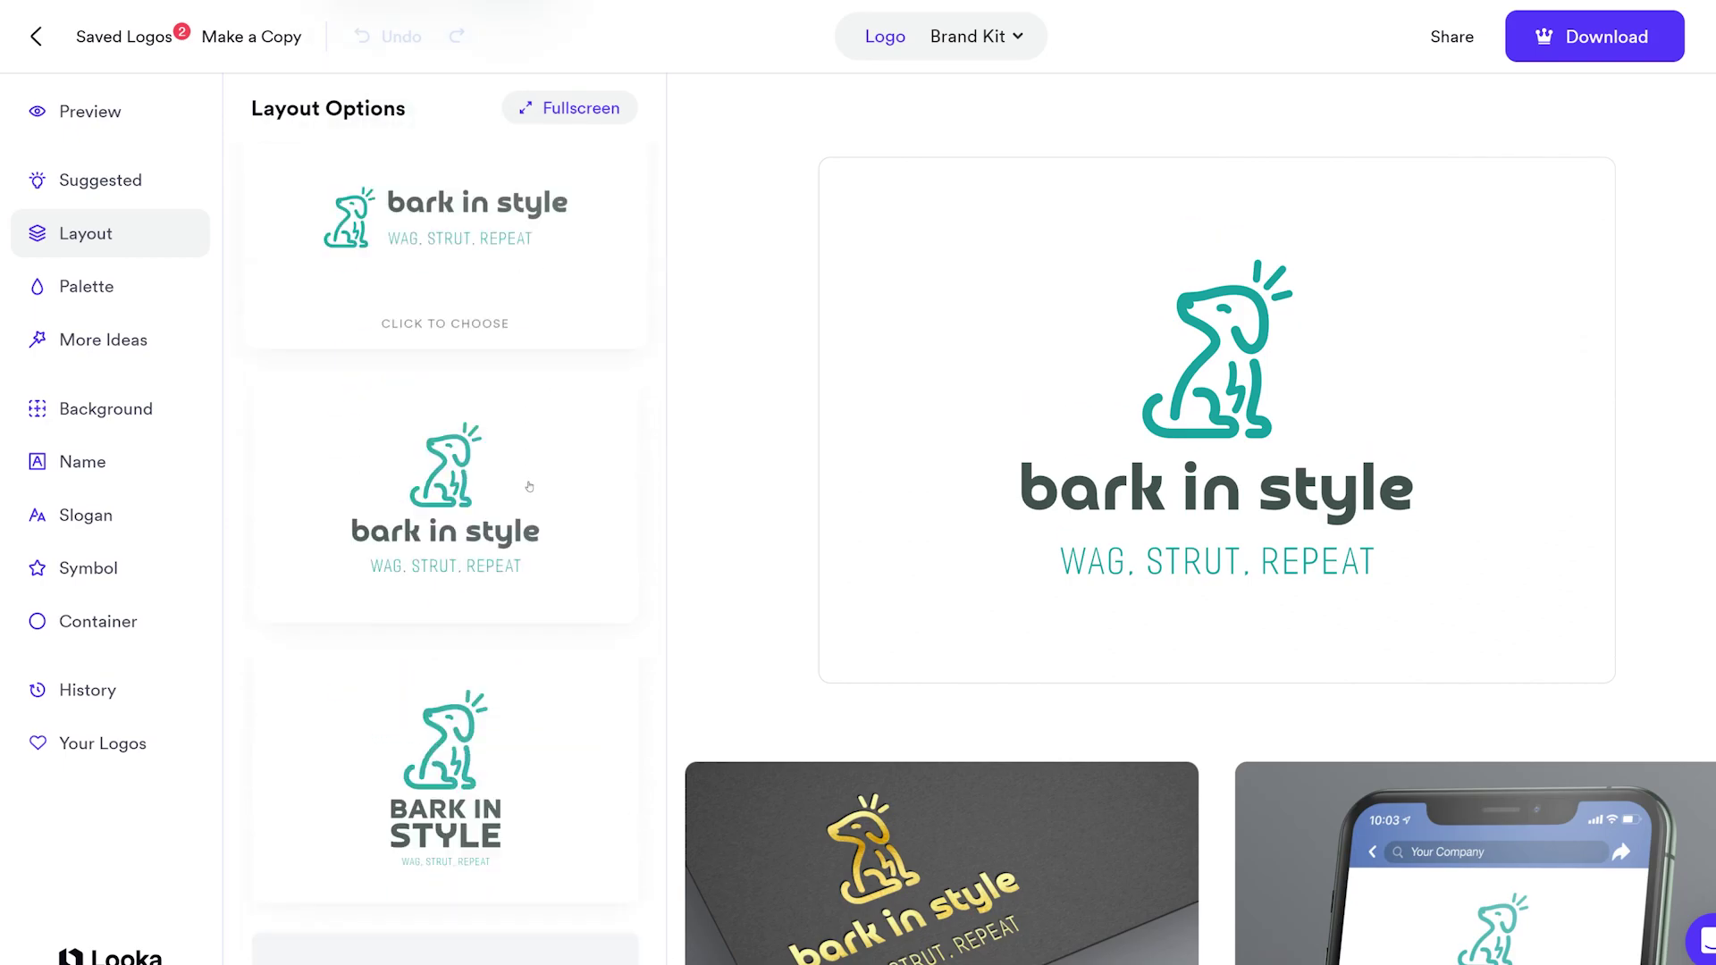
scroll(520, 497, "down", 10)
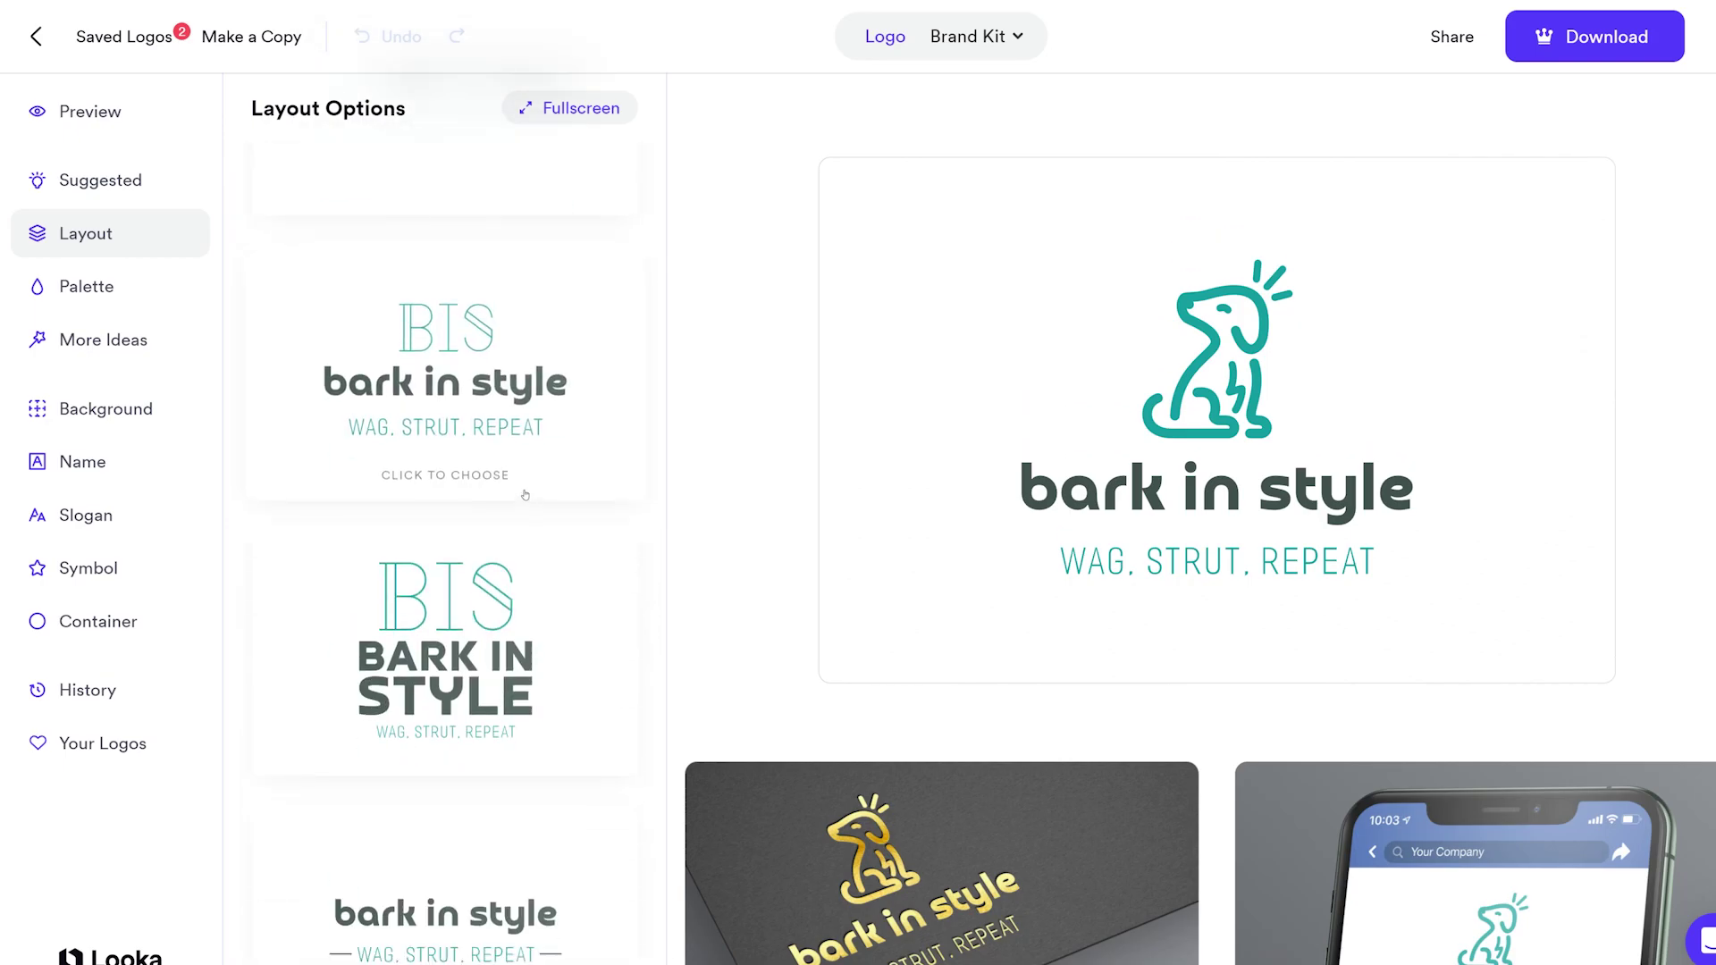
scroll(522, 501, "down", 5)
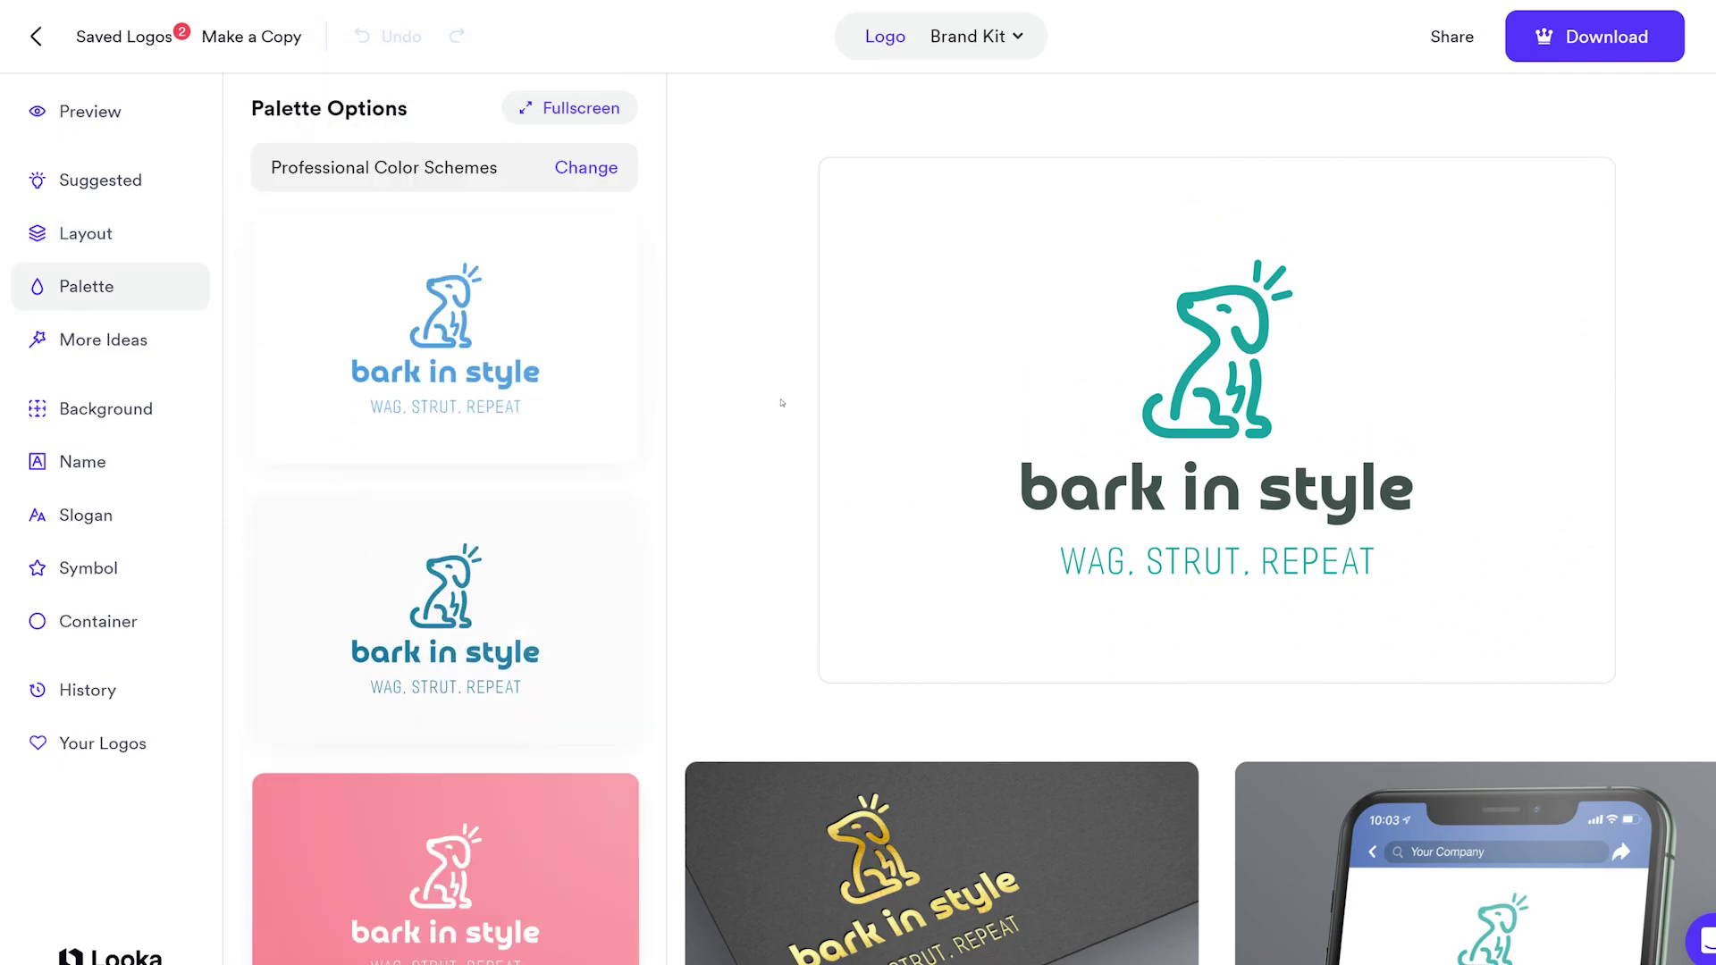
scroll(525, 409, "down", 15)
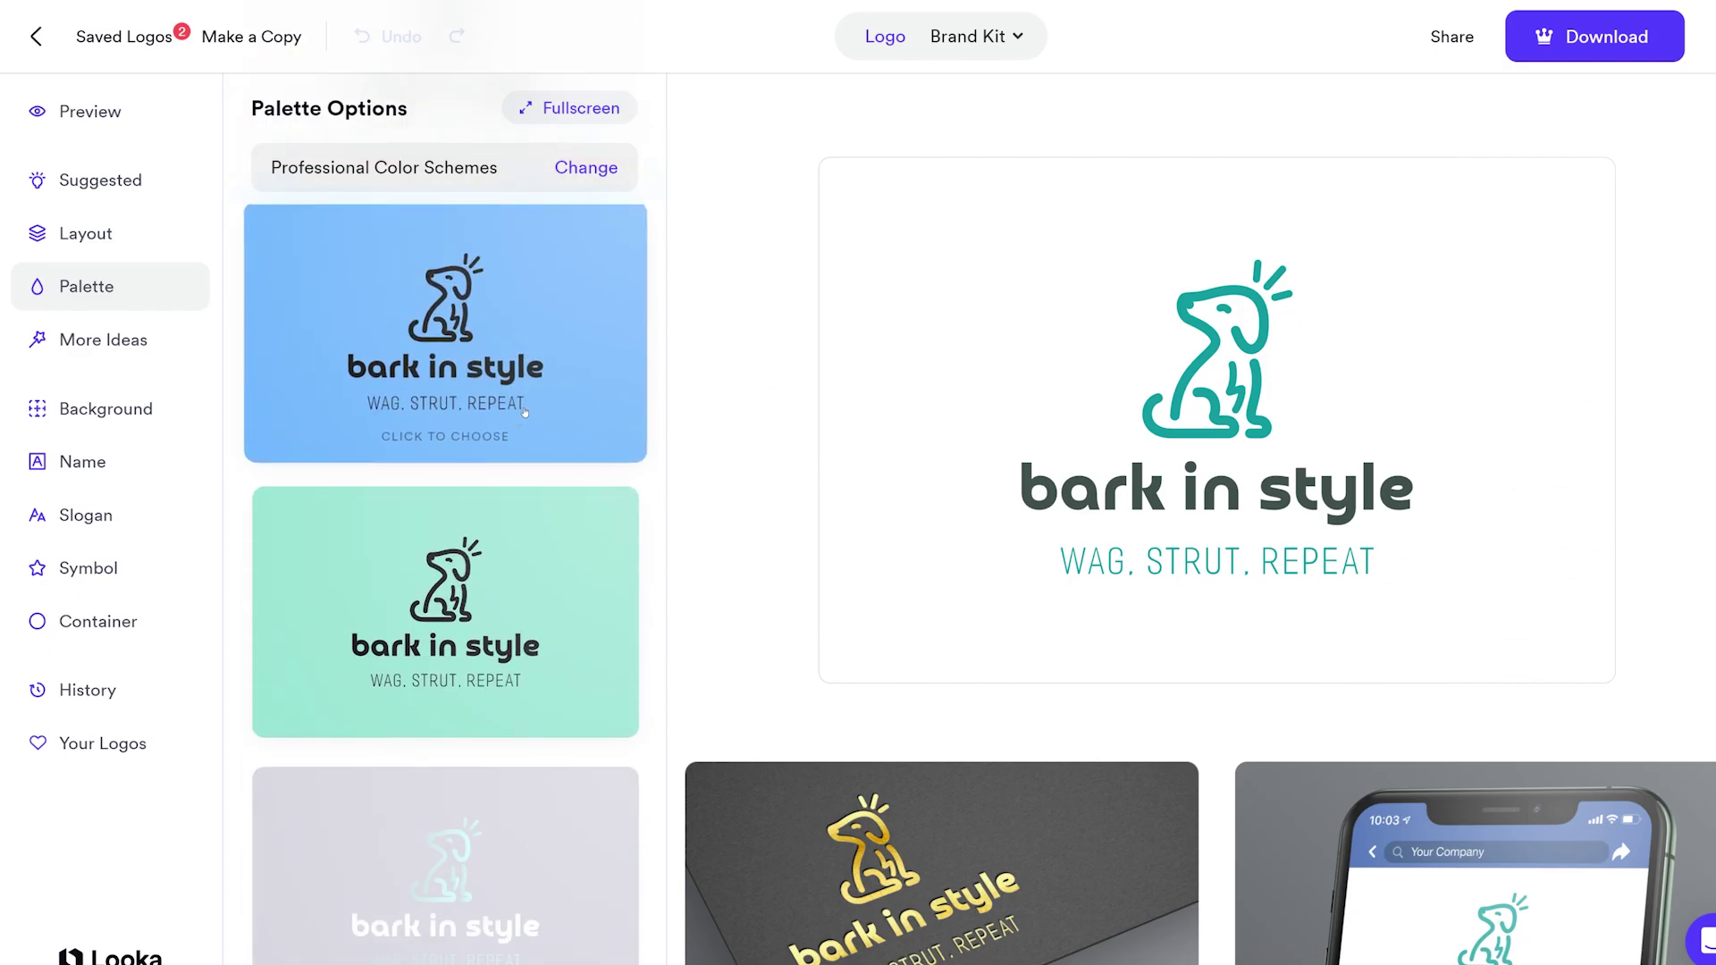
scroll(525, 409, "down", 12)
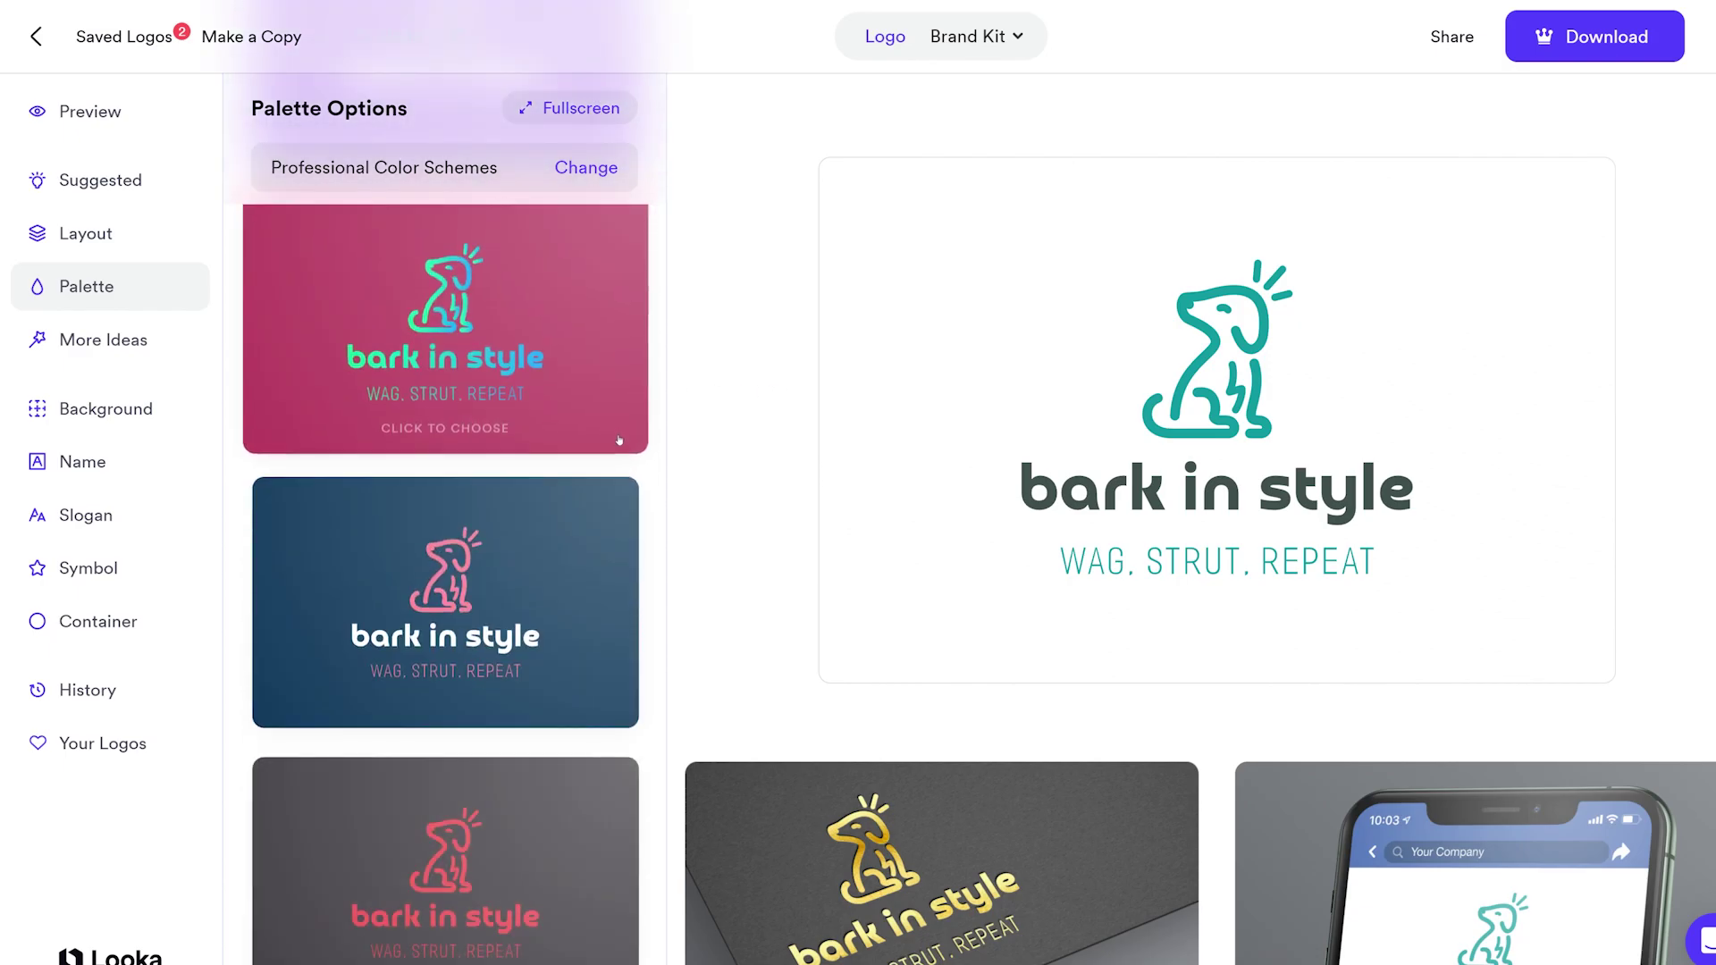
scroll(598, 462, "down", 12)
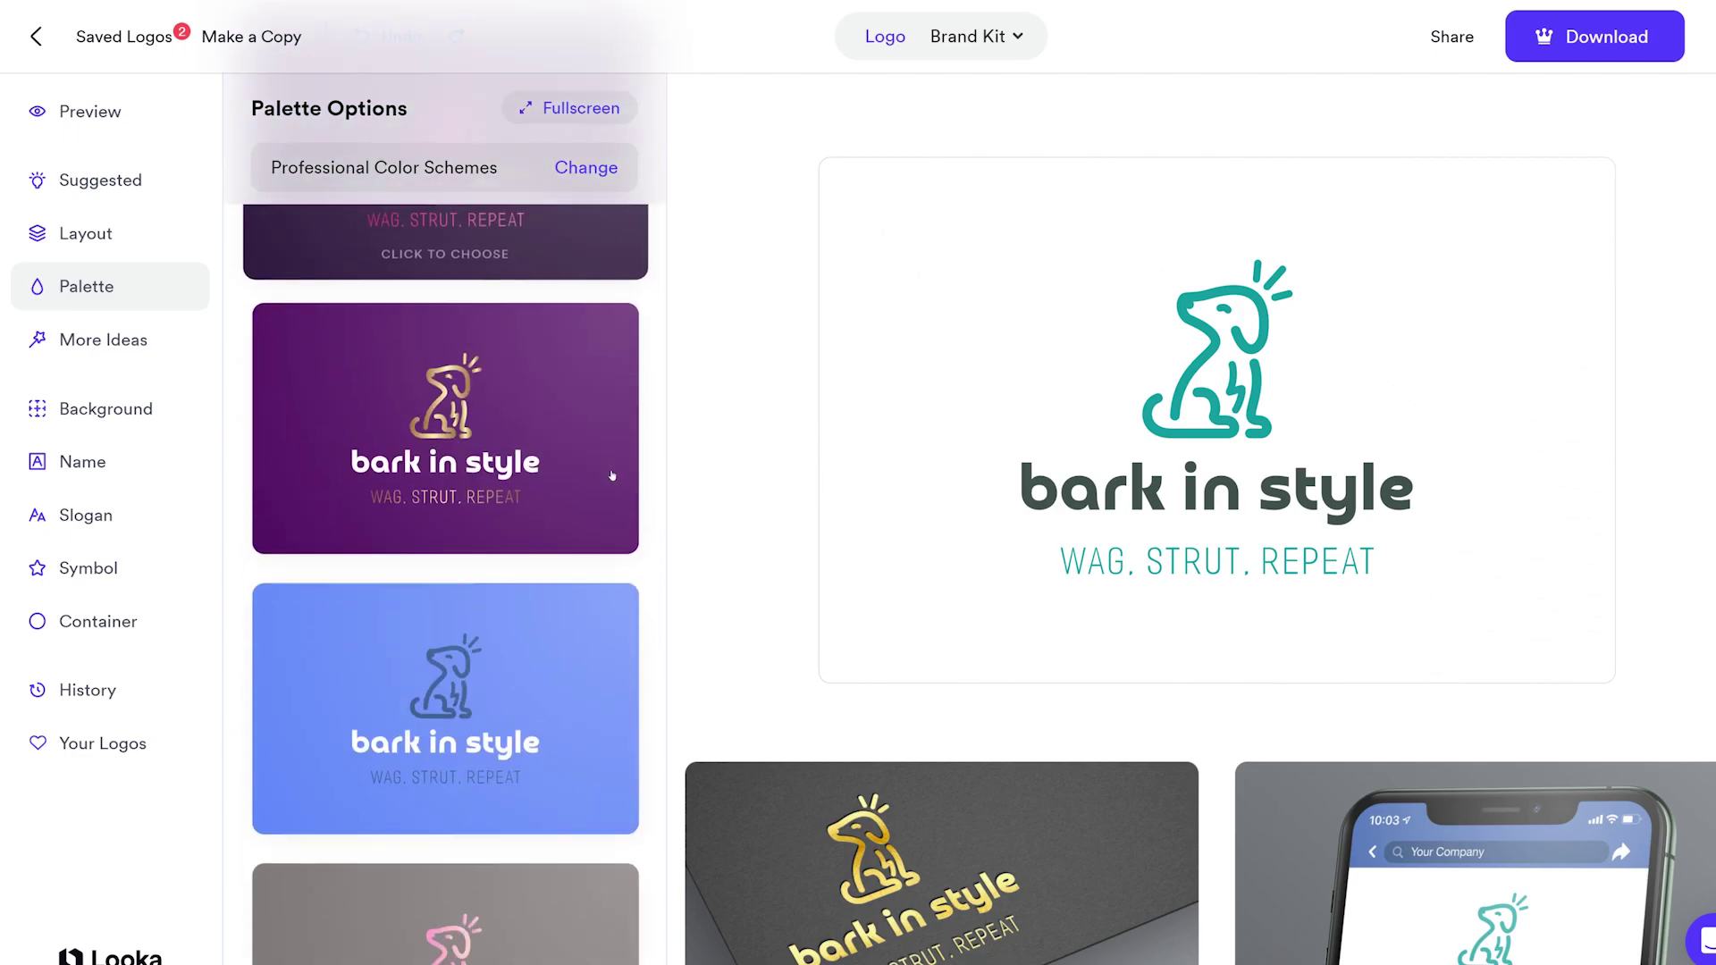
scroll(609, 480, "down", 12)
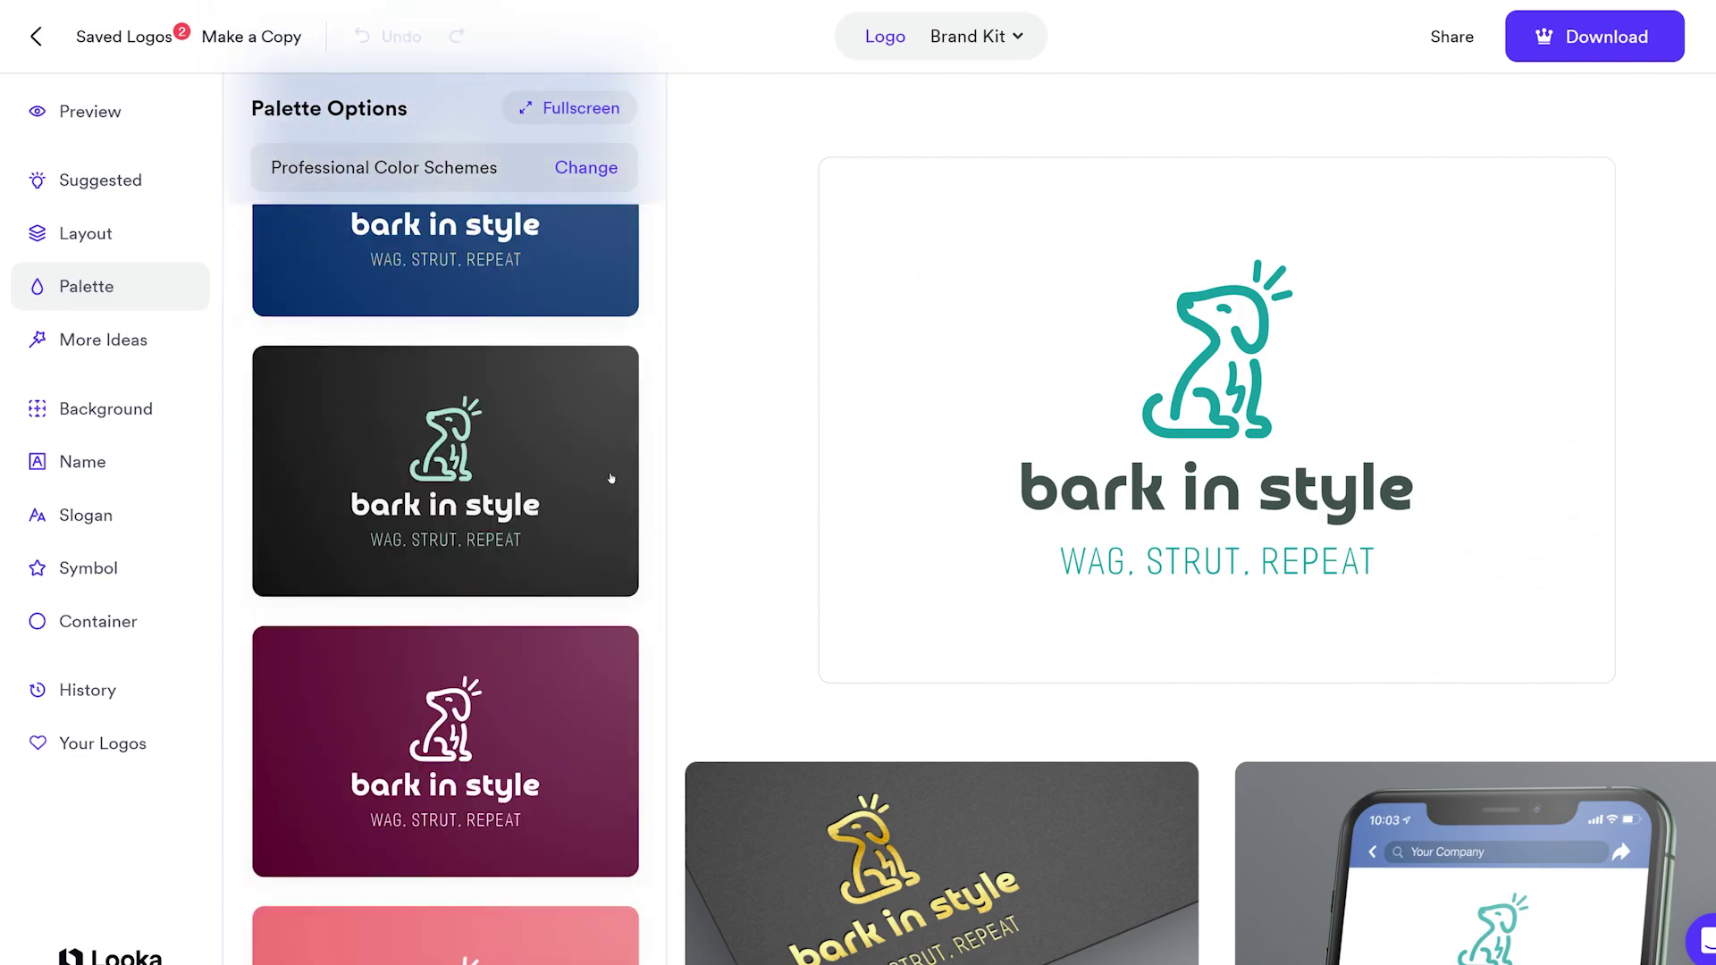
scroll(619, 467, "down", 7)
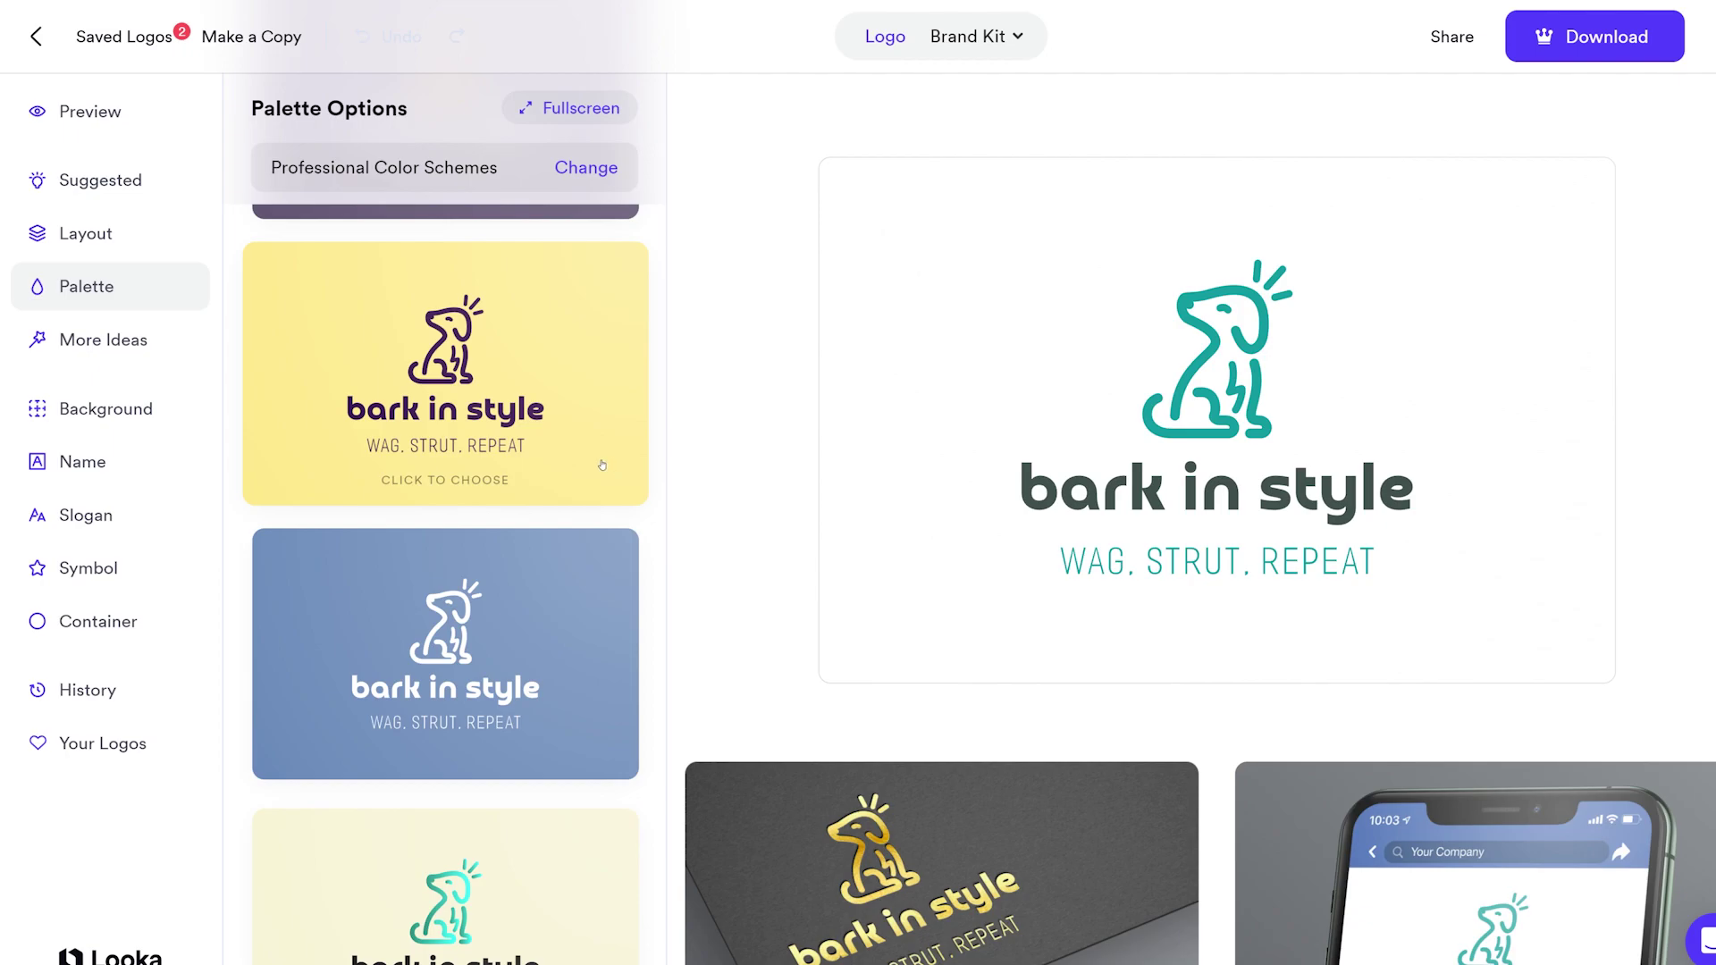
left_click(602, 465)
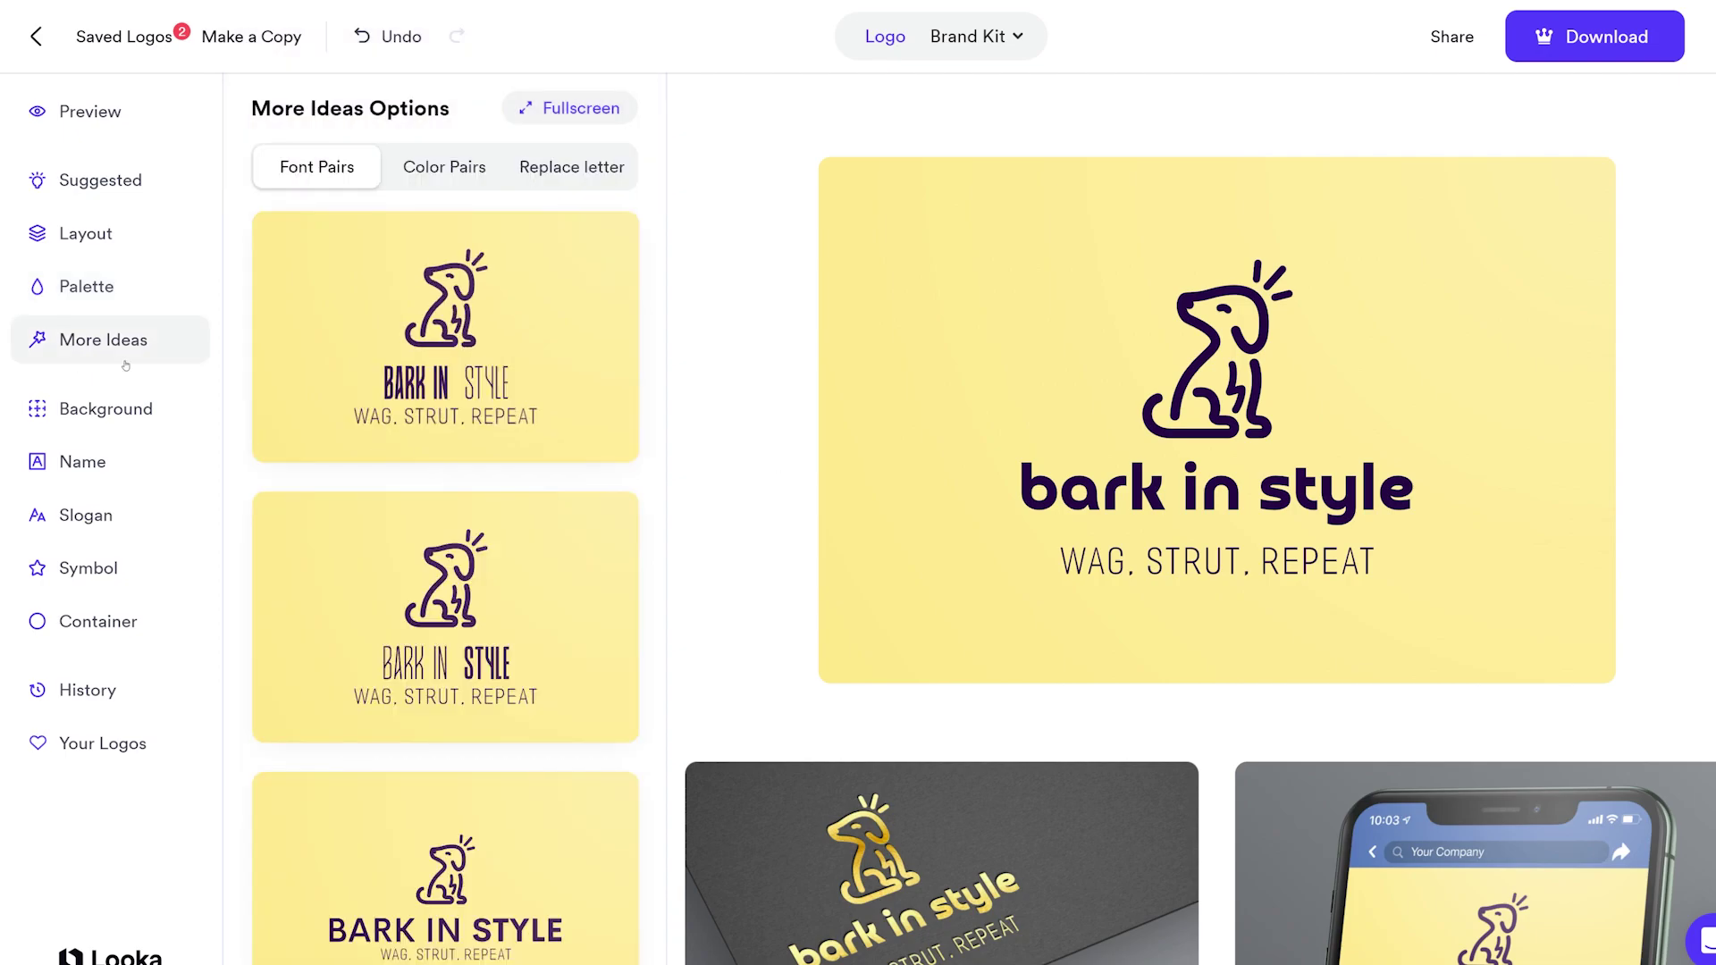
Step: Browse the More Ideas Color Pairs and Replace letter suggestions for the logo
scroll(441, 537, "down", 4)
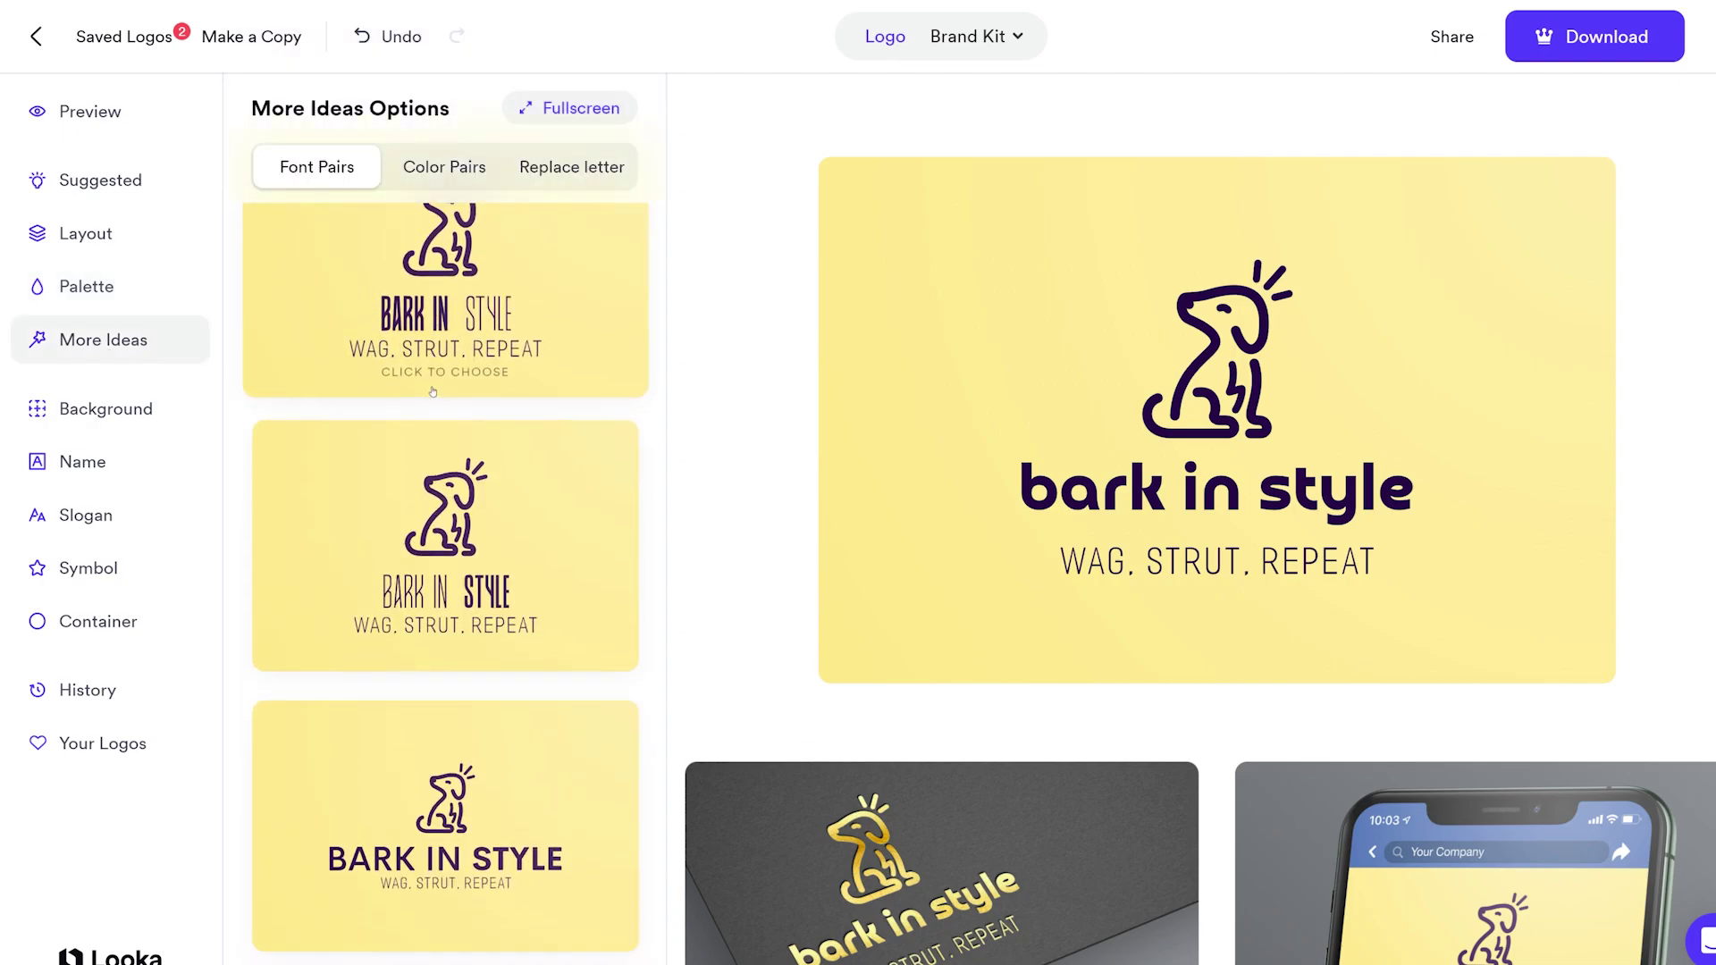
left_click(444, 167)
scroll(472, 389, "down", 3)
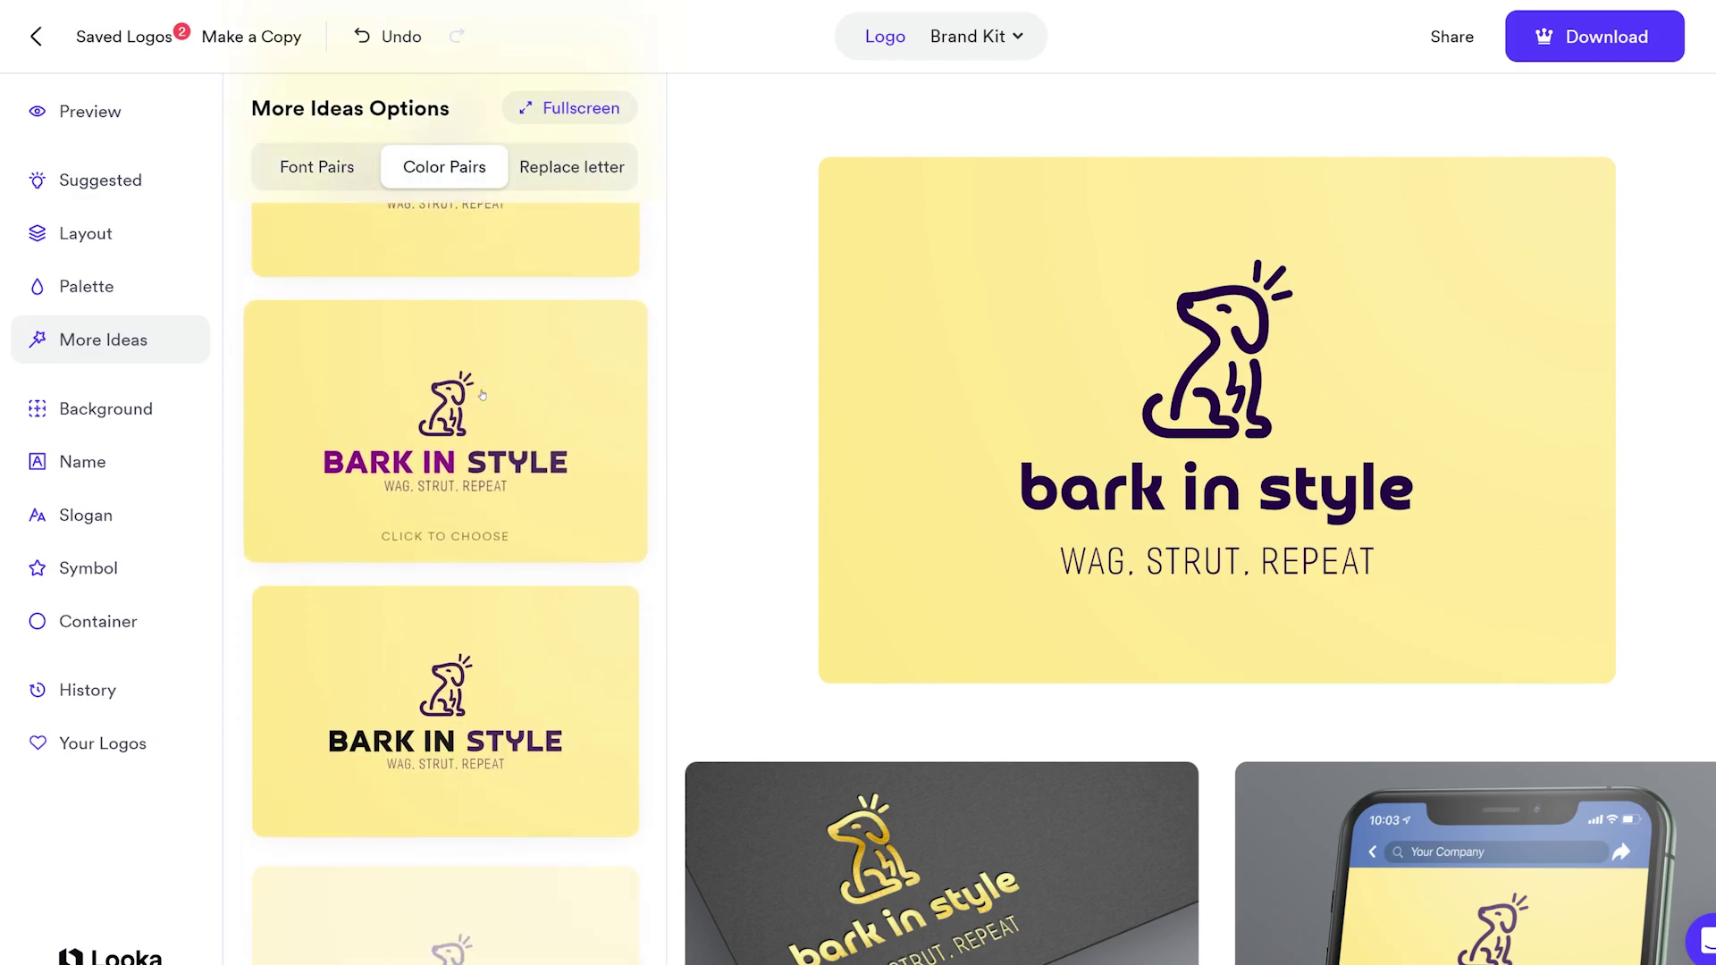
scroll(472, 389, "down", 2)
left_click(572, 167)
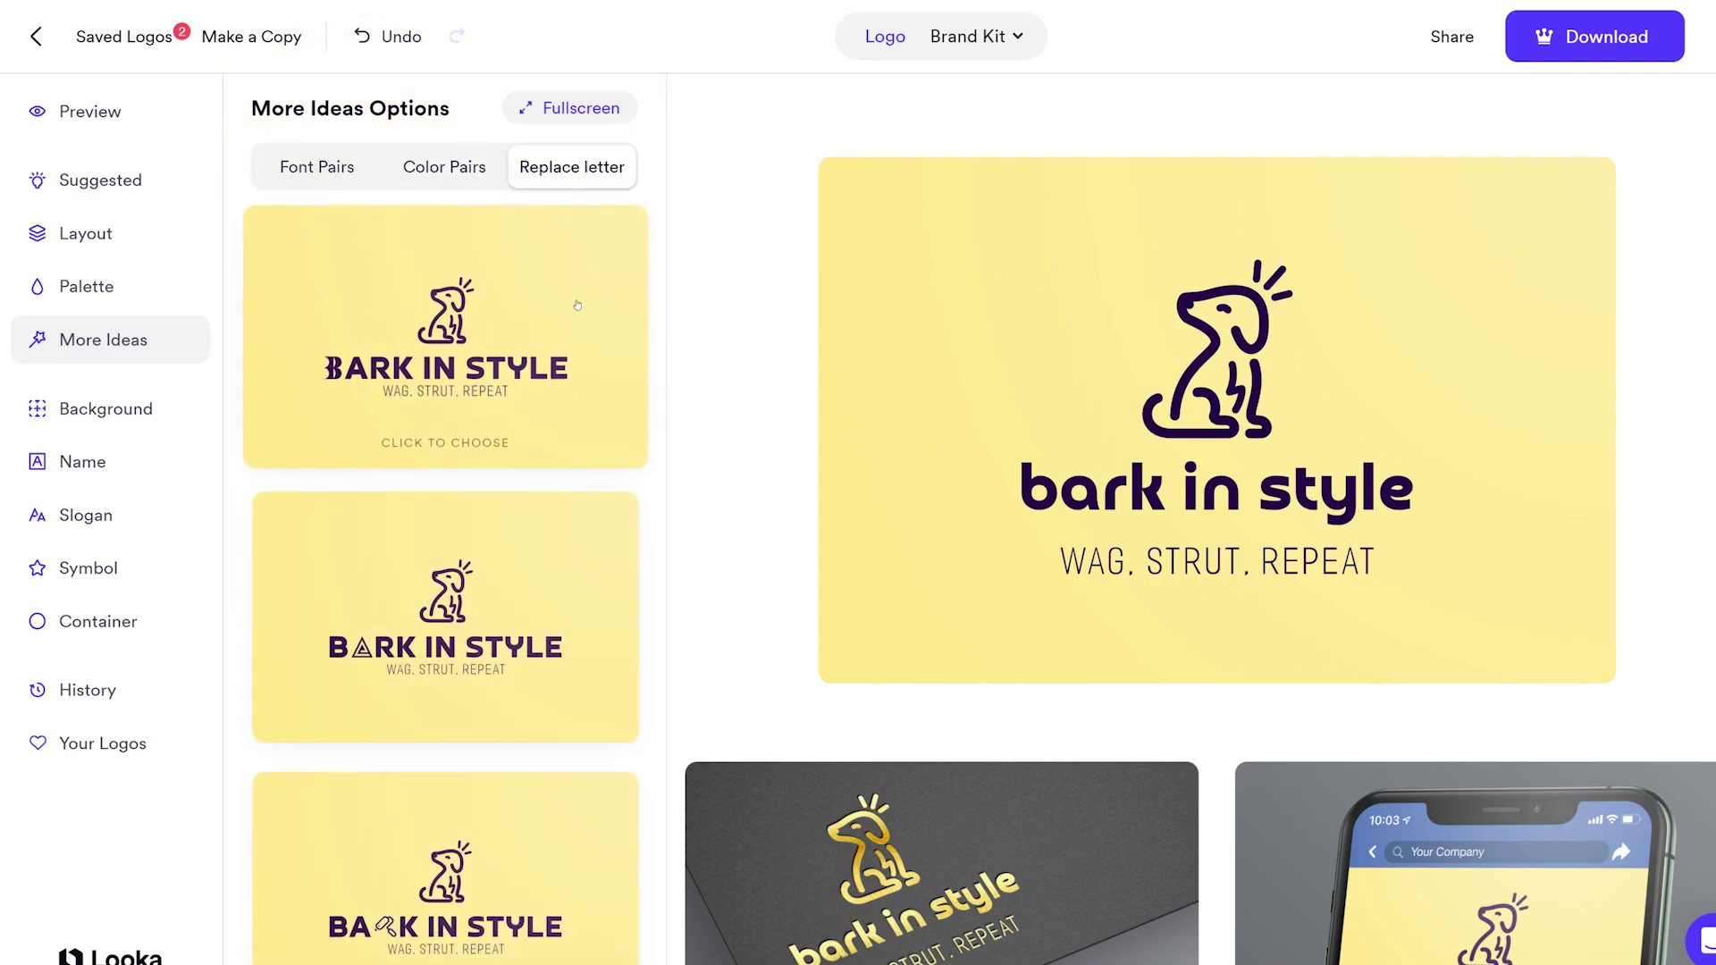
scroll(566, 486, "down", 5)
scroll(565, 491, "down", 10)
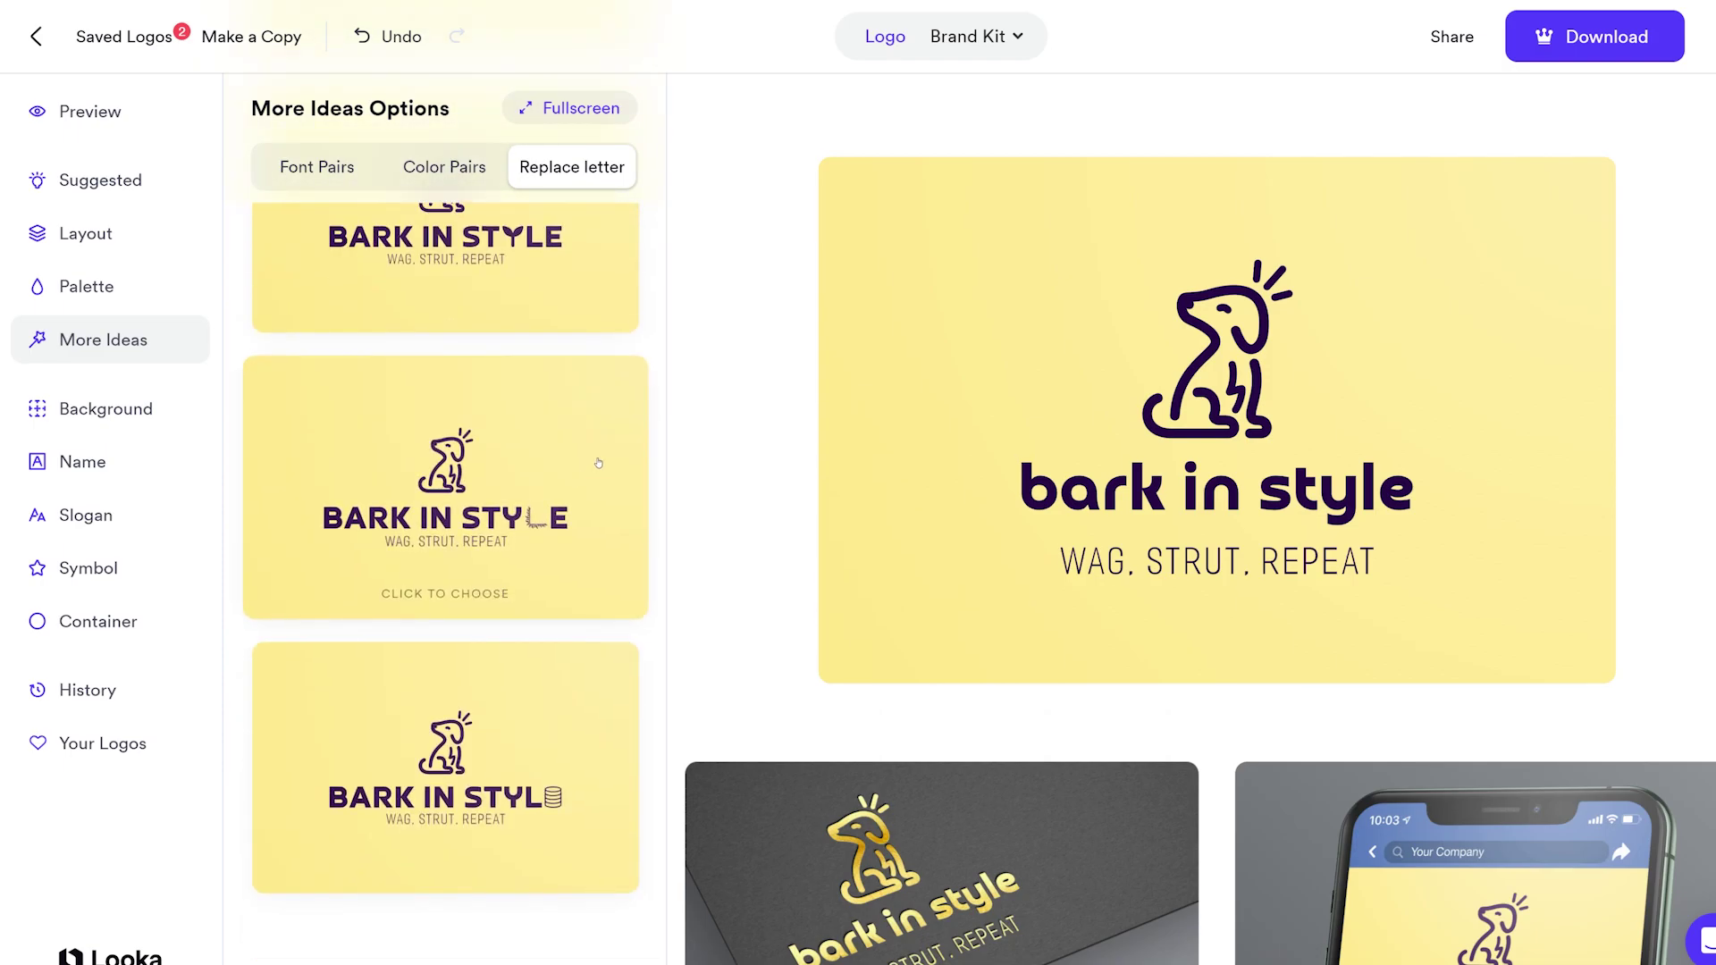
Step: Review the Background, Name, Slogan, Symbol and Container settings, then view the Brand Kit overview
left_click(106, 409)
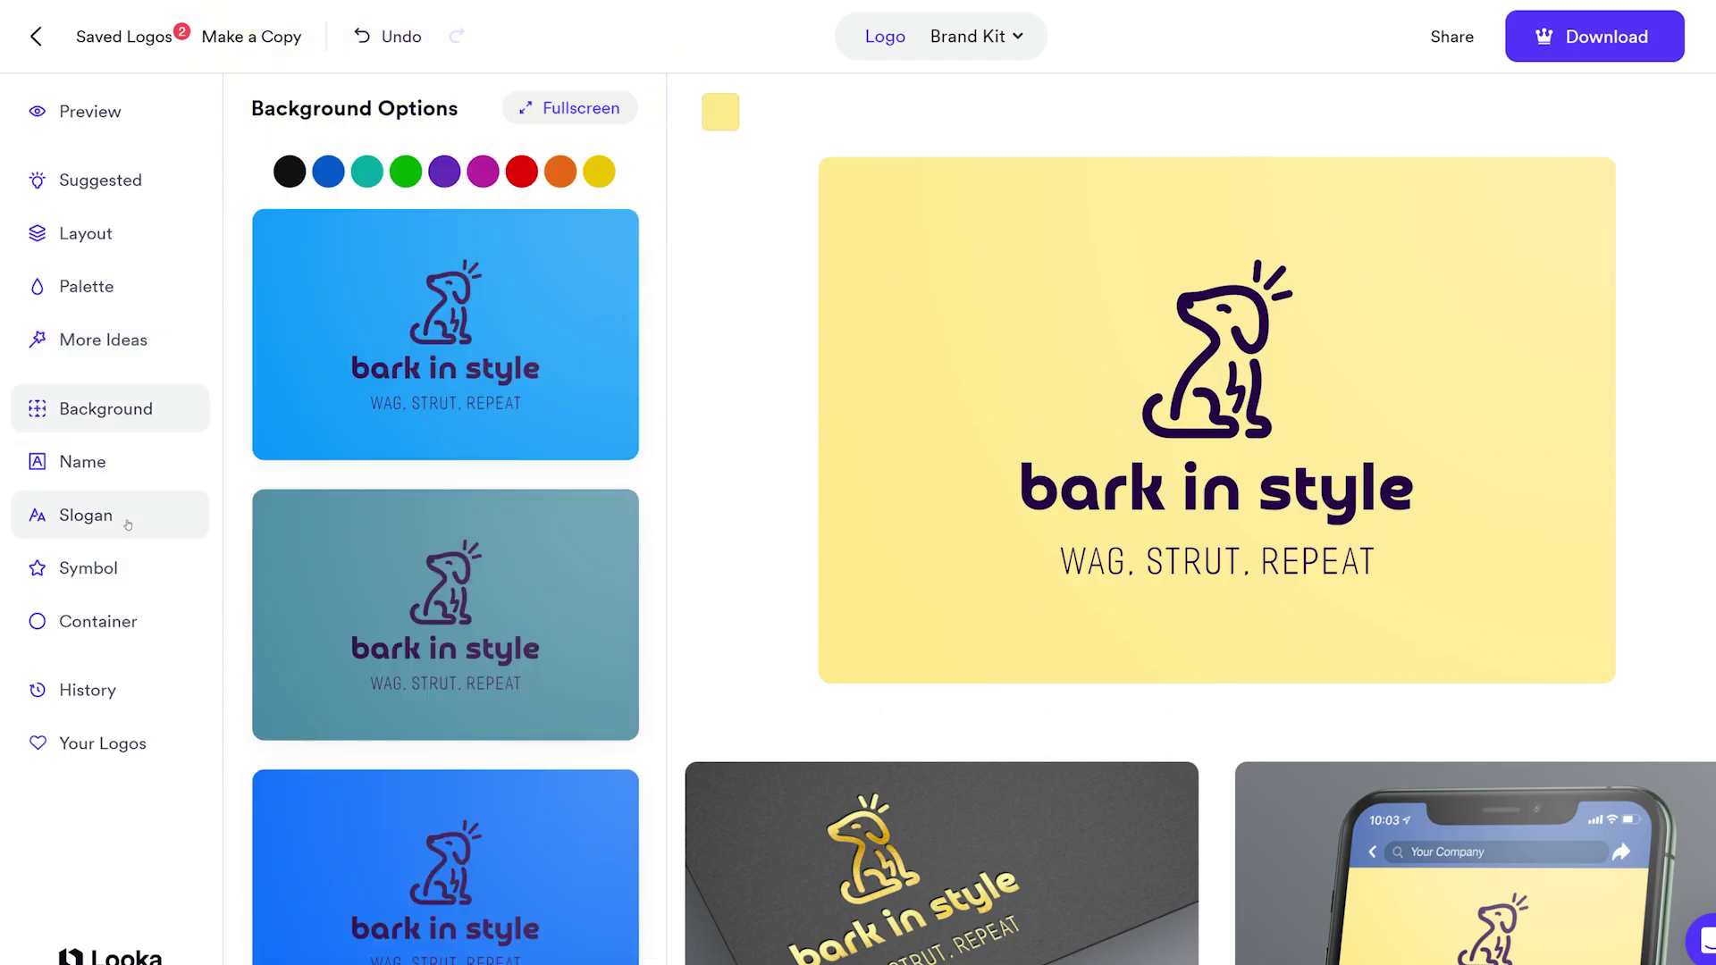
left_click(105, 471)
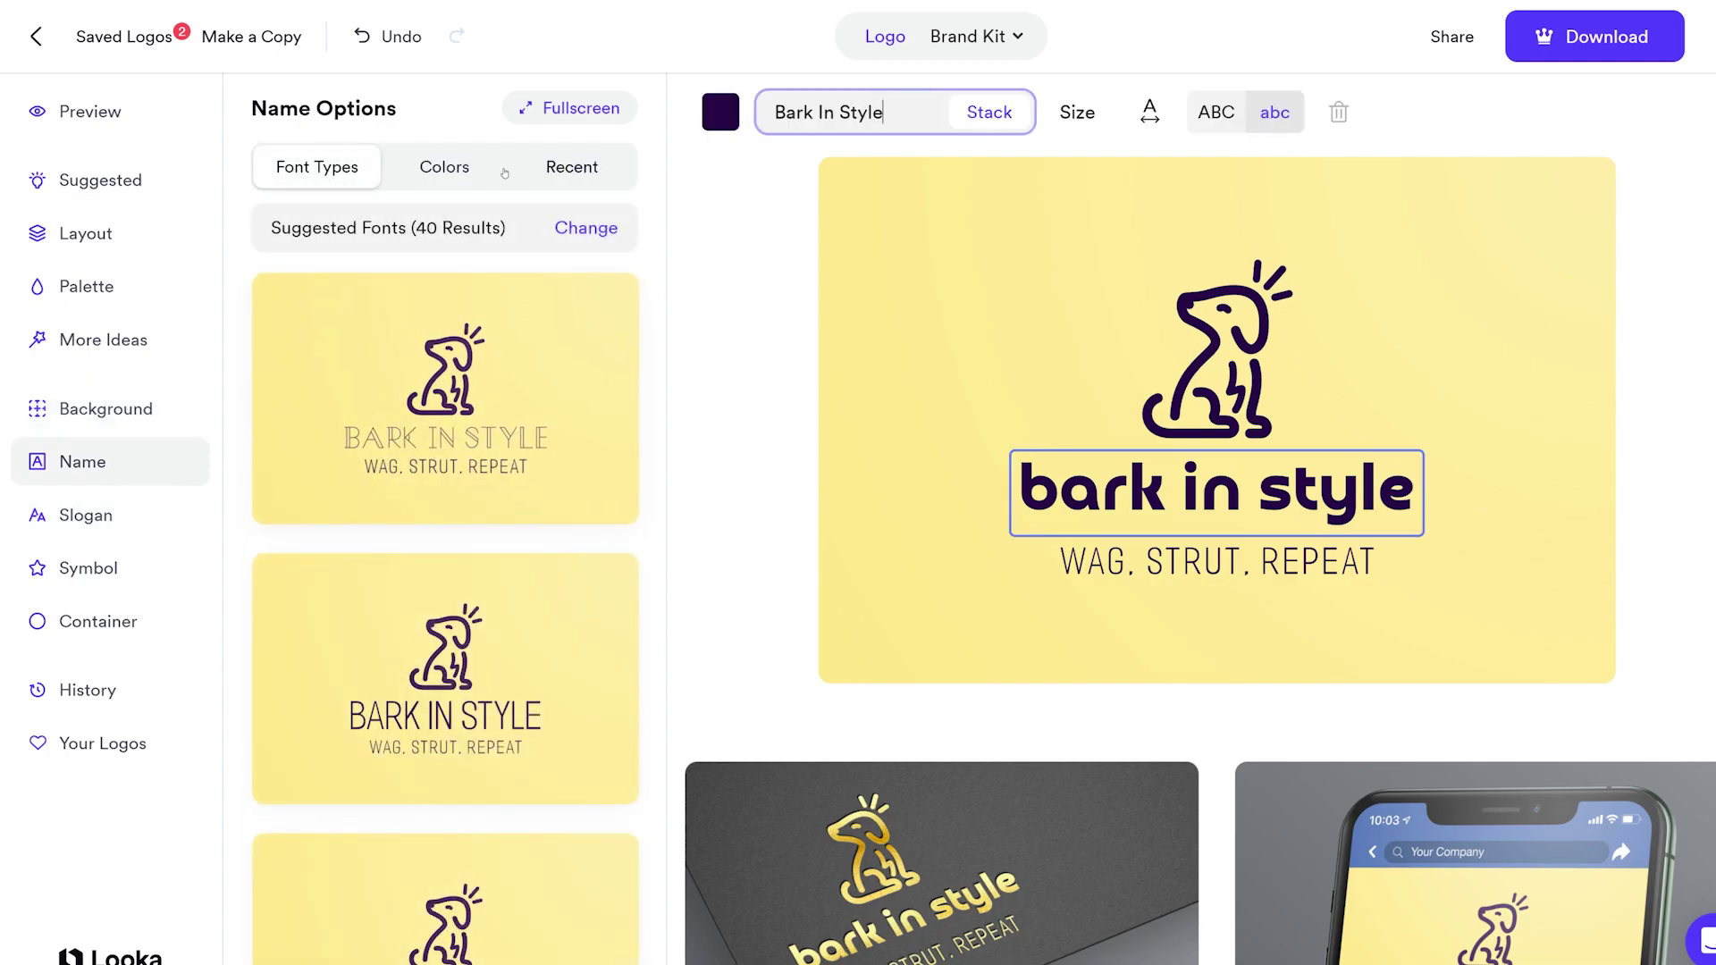
left_click(121, 516)
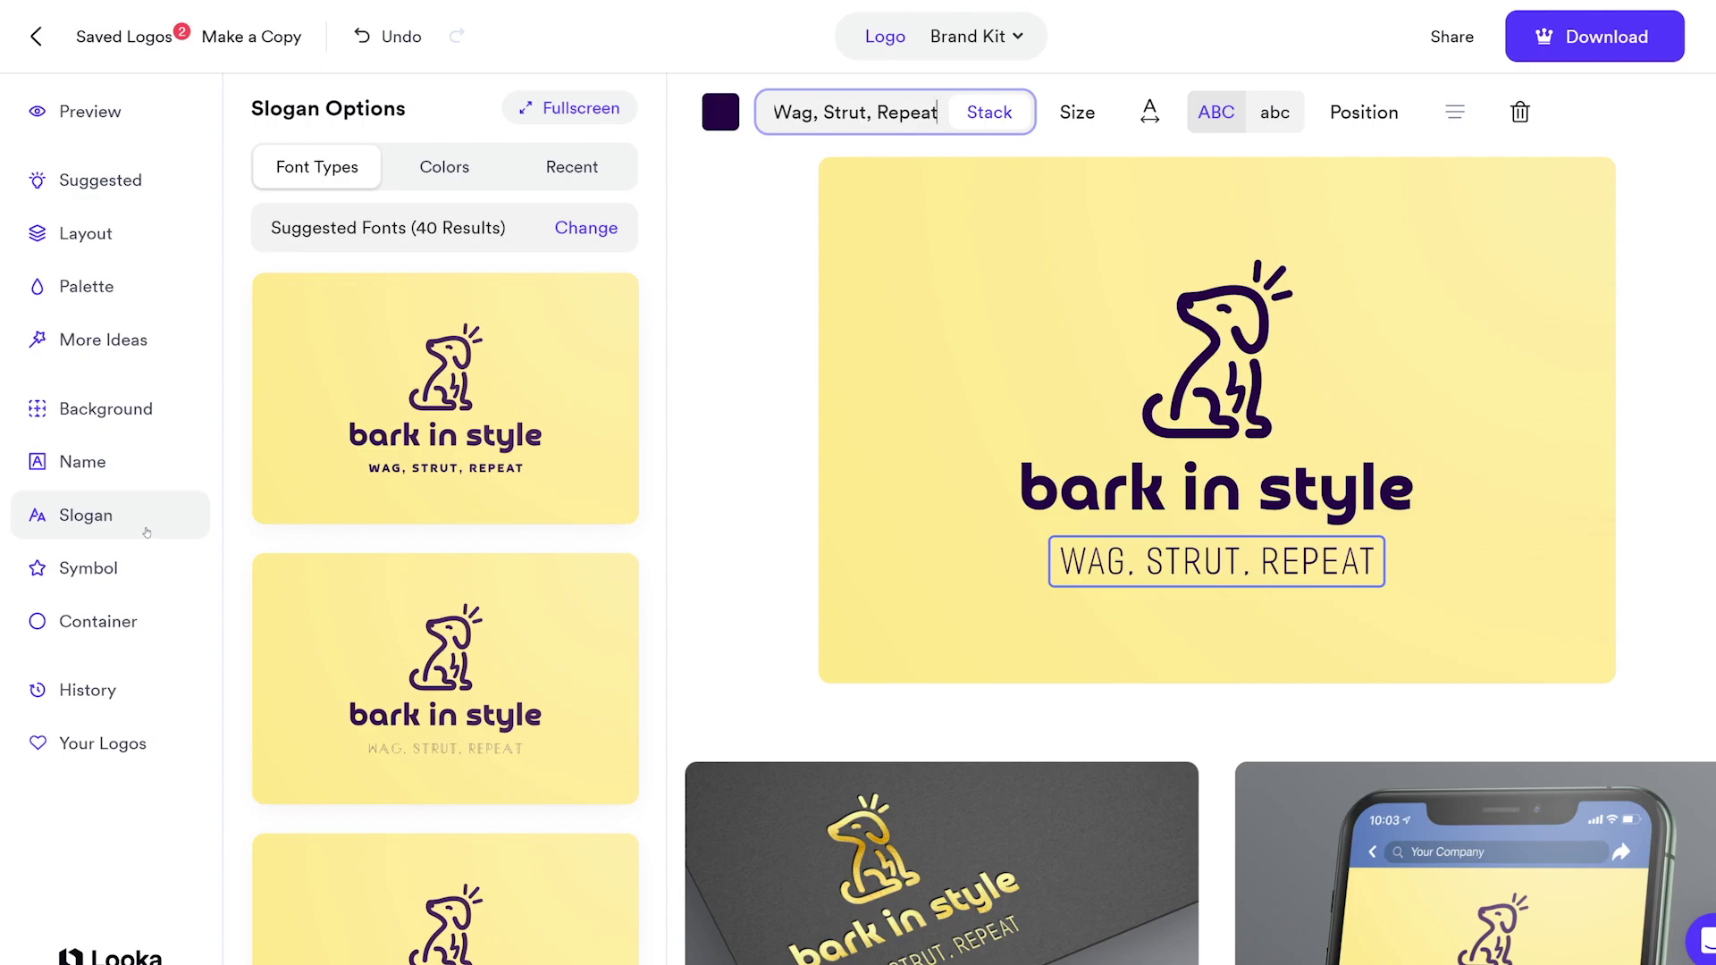
left_click(108, 566)
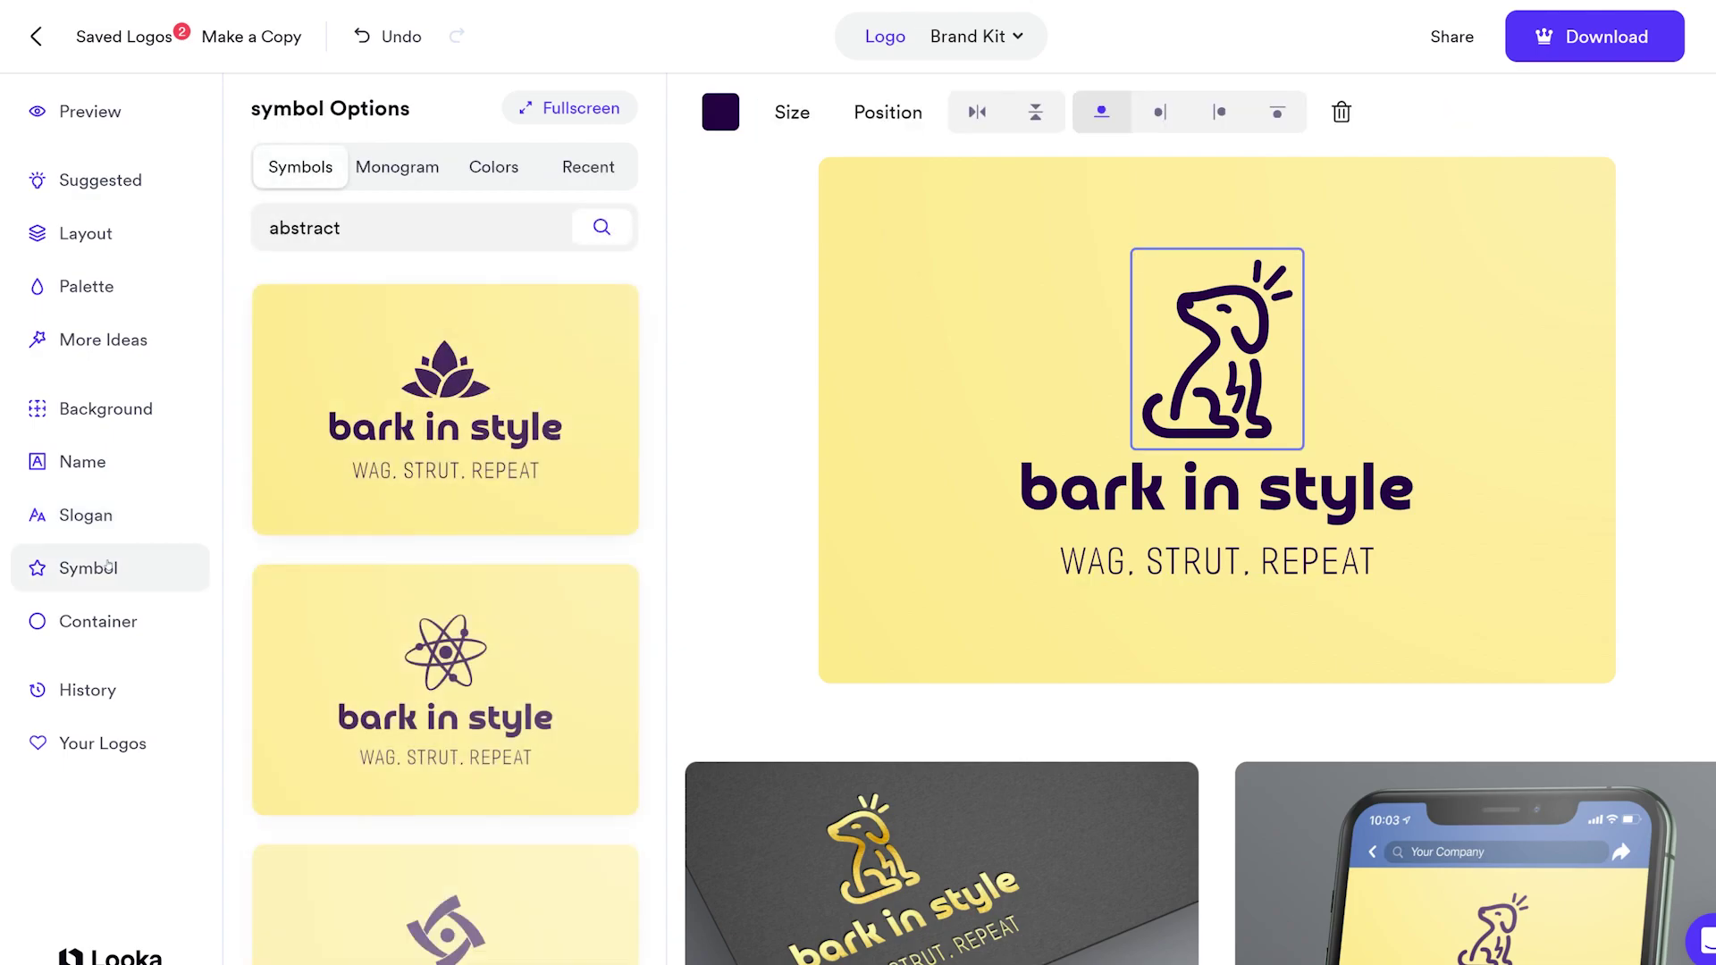
left_click(131, 618)
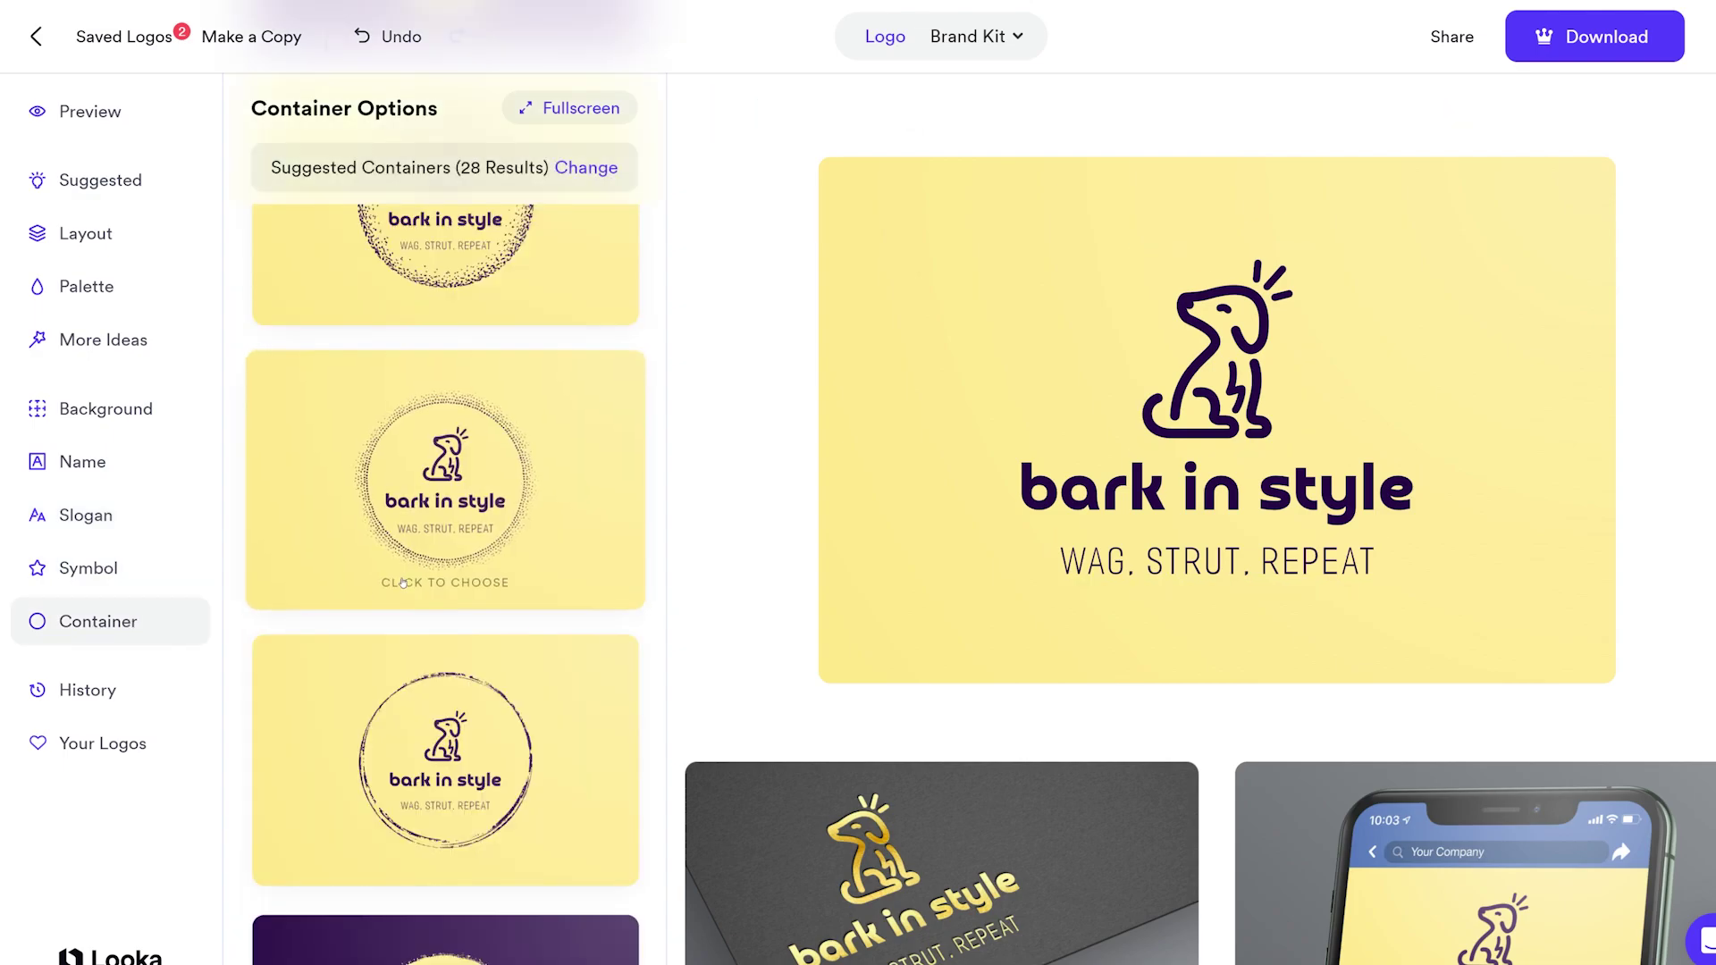
scroll(403, 583, "down", 5)
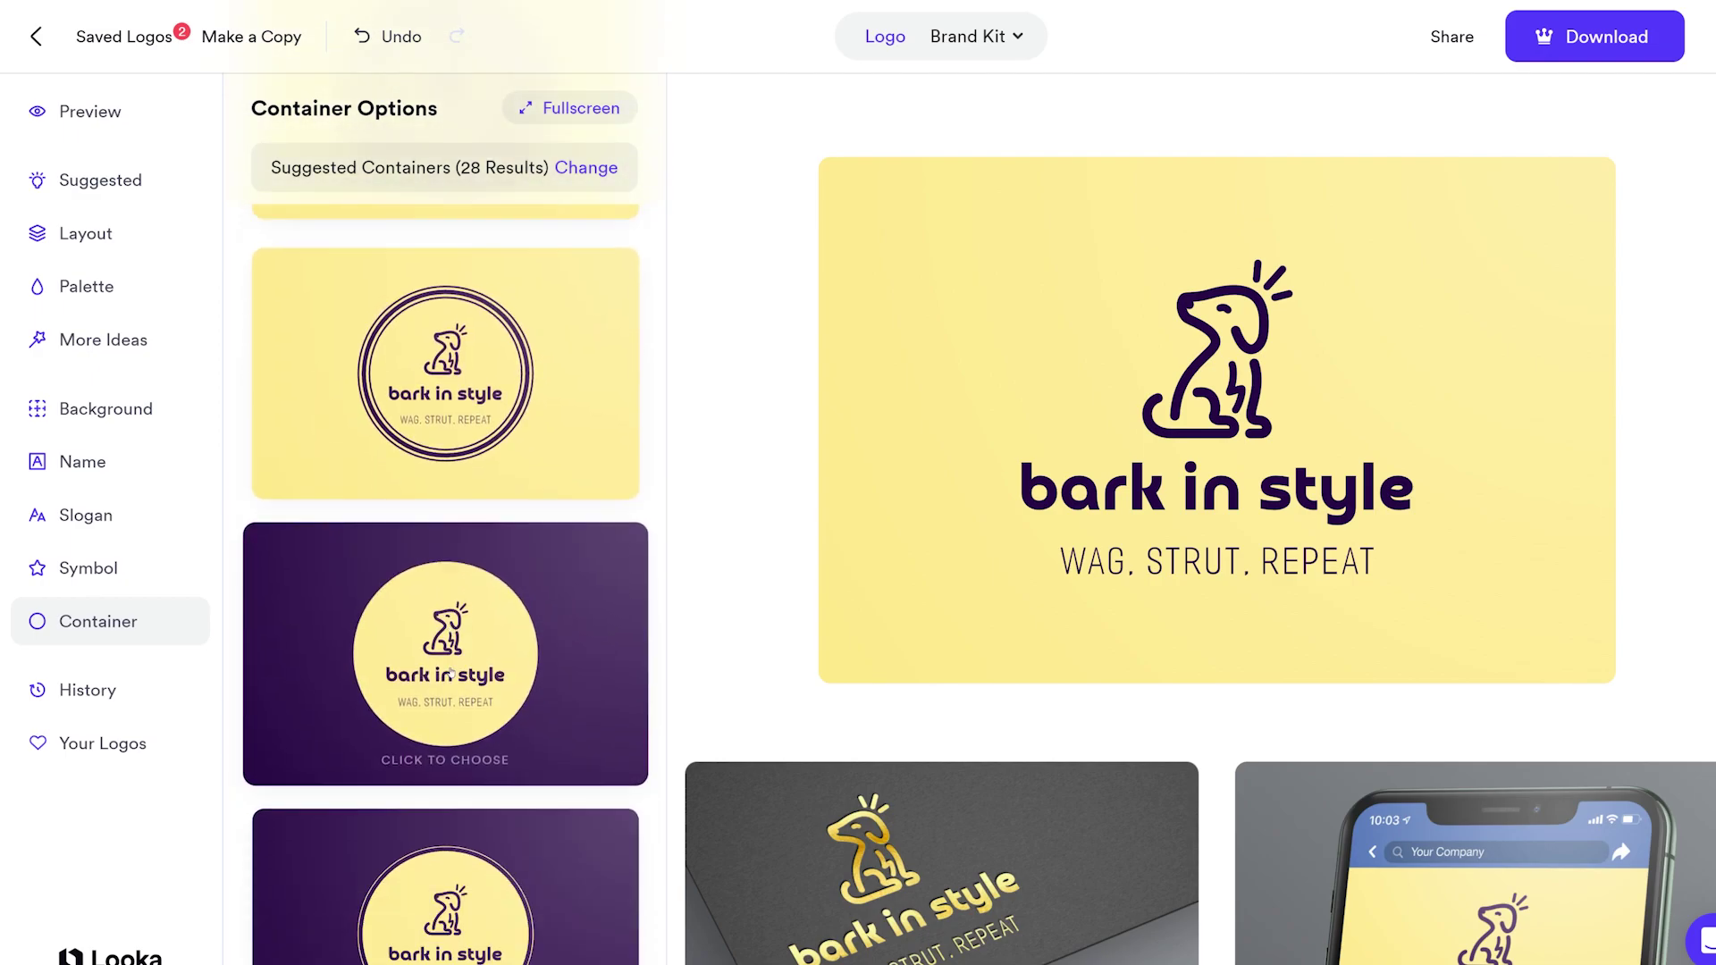
scroll(451, 673, "down", 3)
left_click(967, 37)
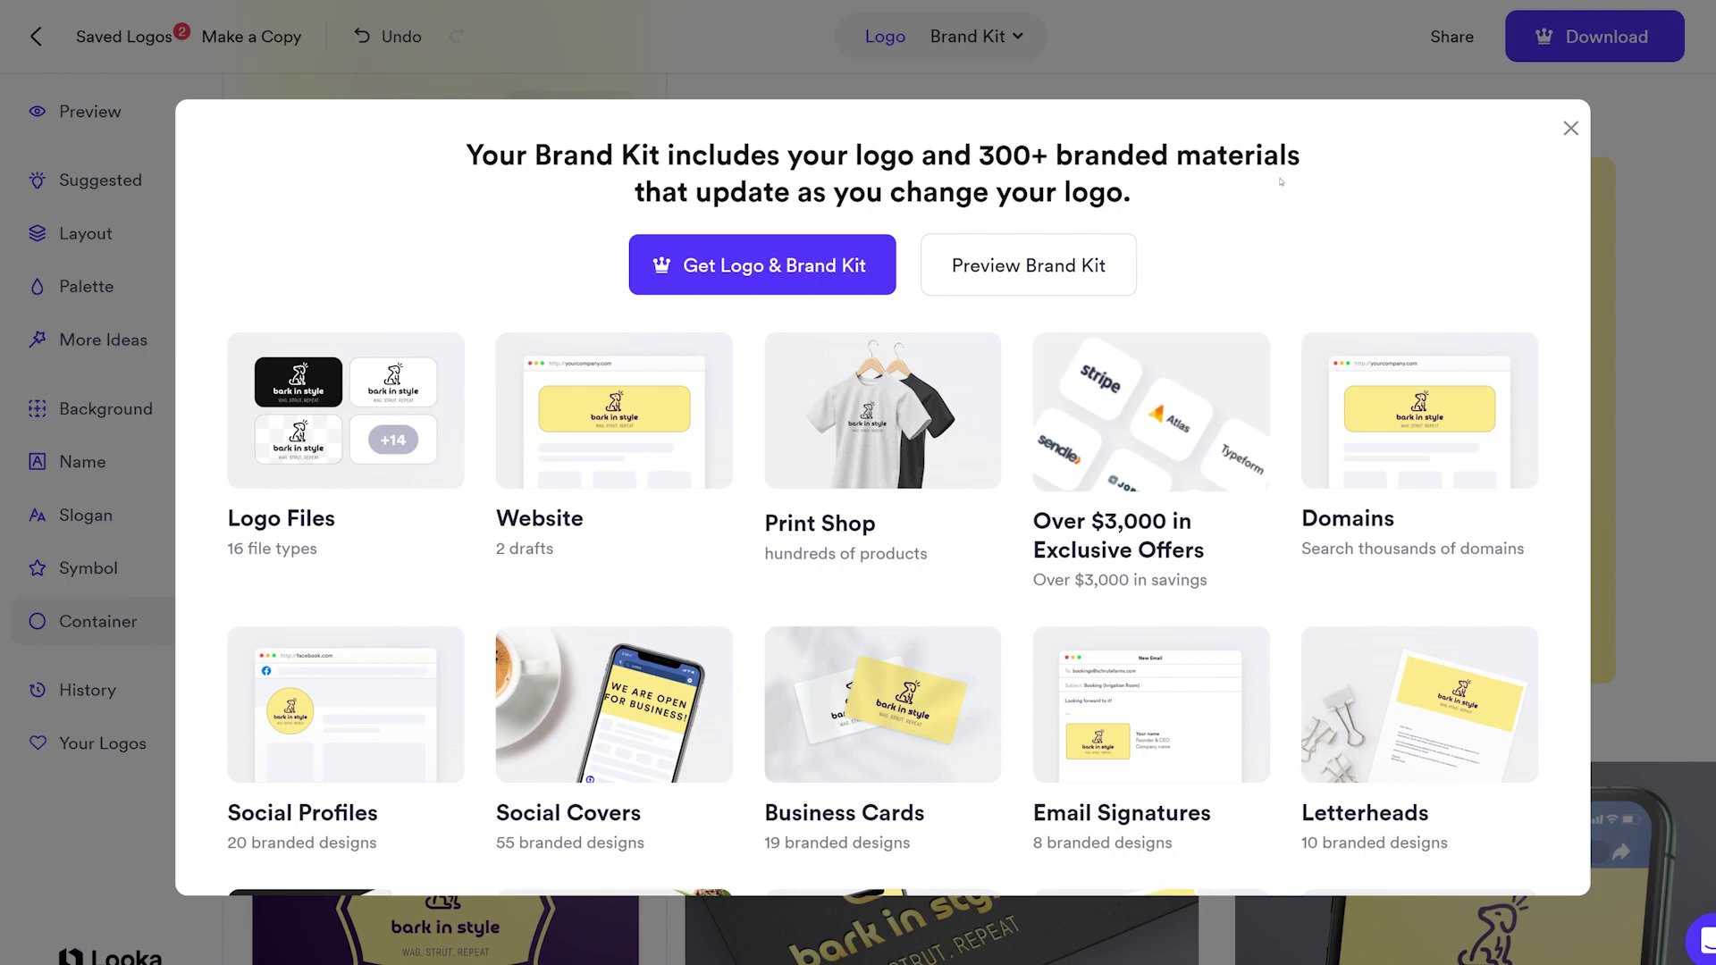
Step: Scroll through the Brand Kit material tiles and close the overview
scroll(819, 420, "down", 10)
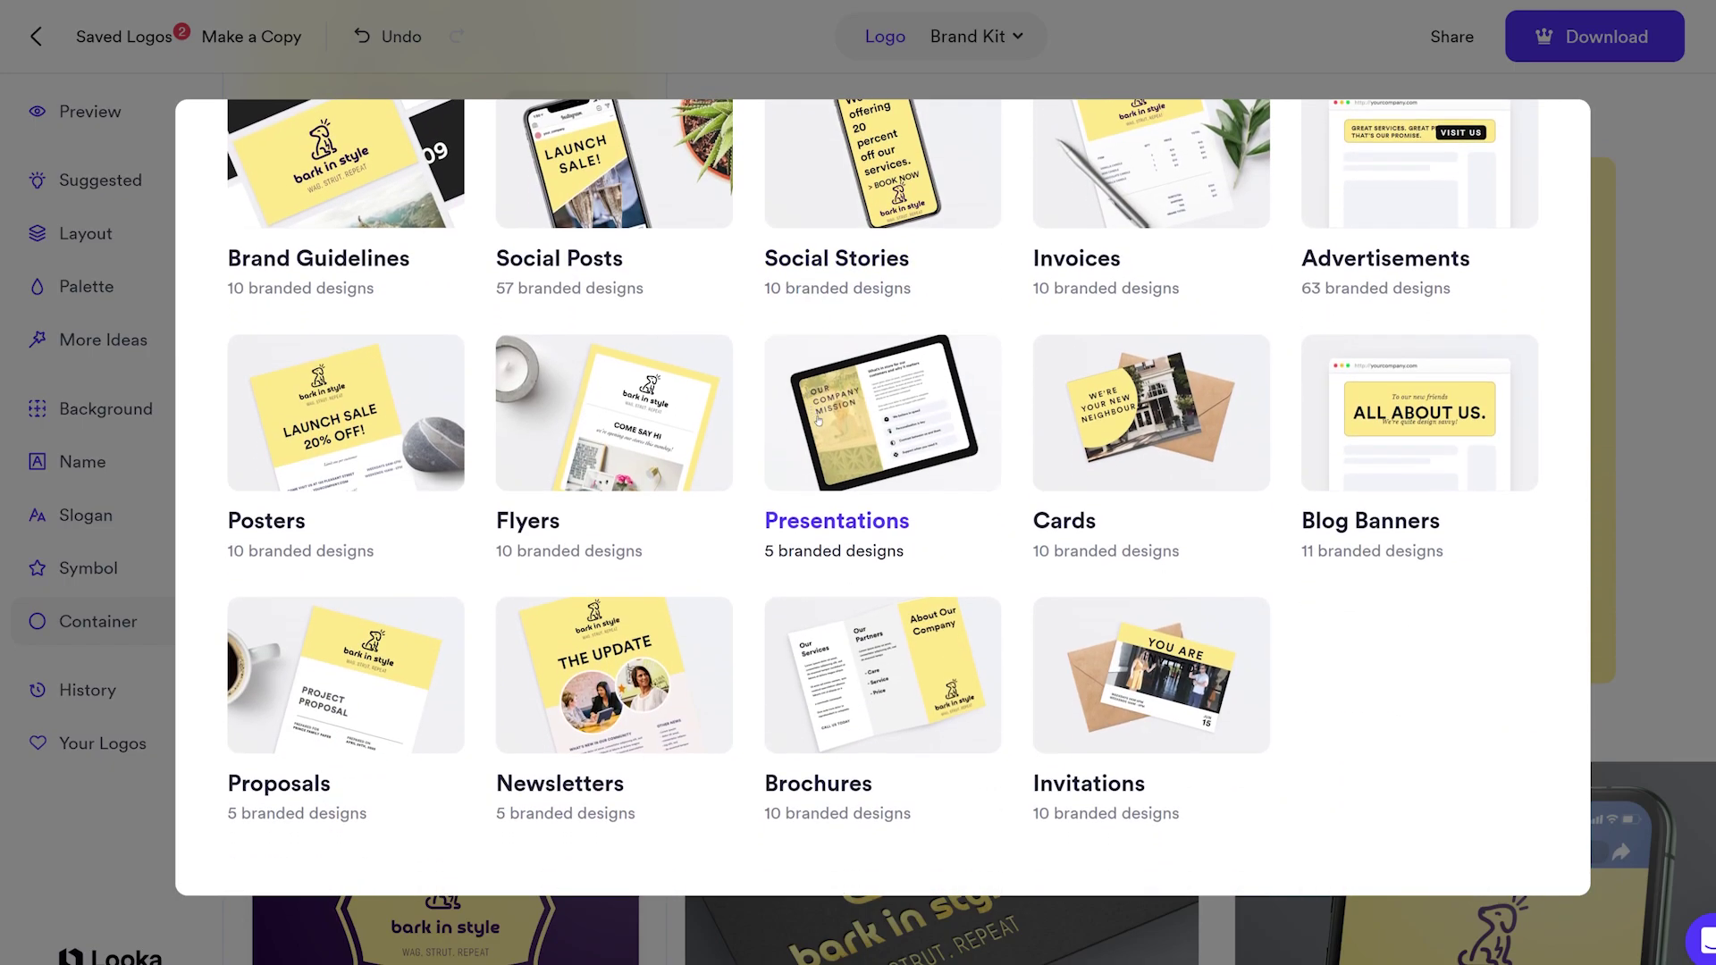
scroll(818, 421, "up", 4)
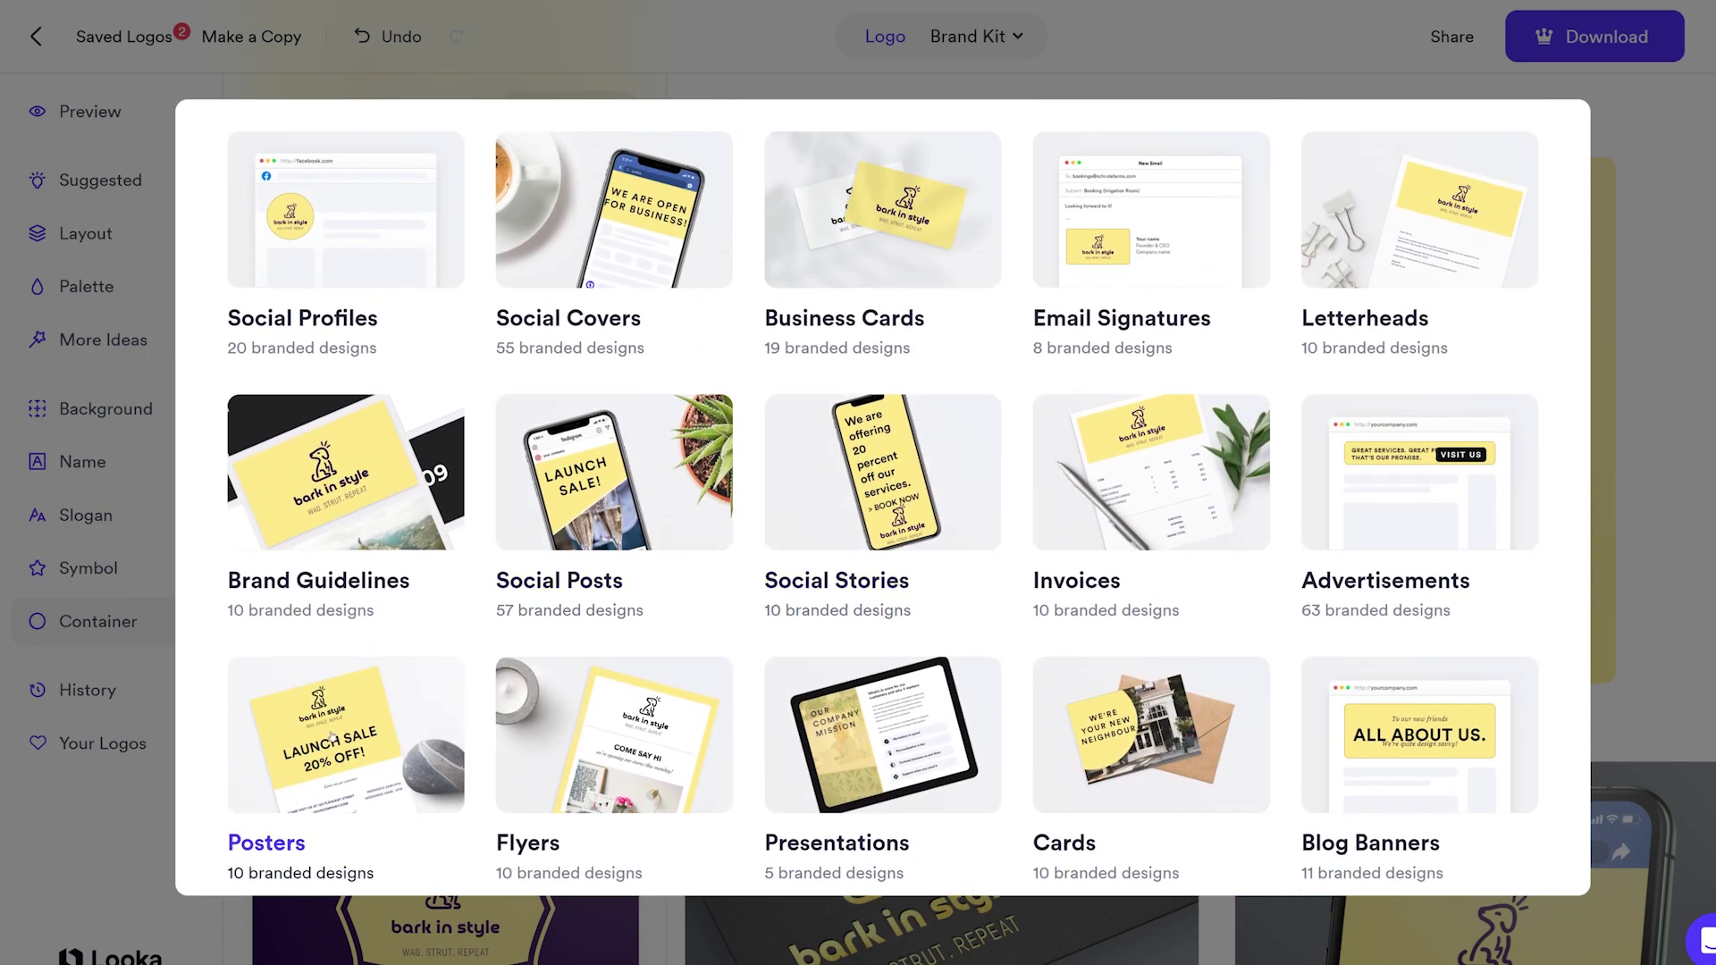
scroll(333, 738, "up", 4)
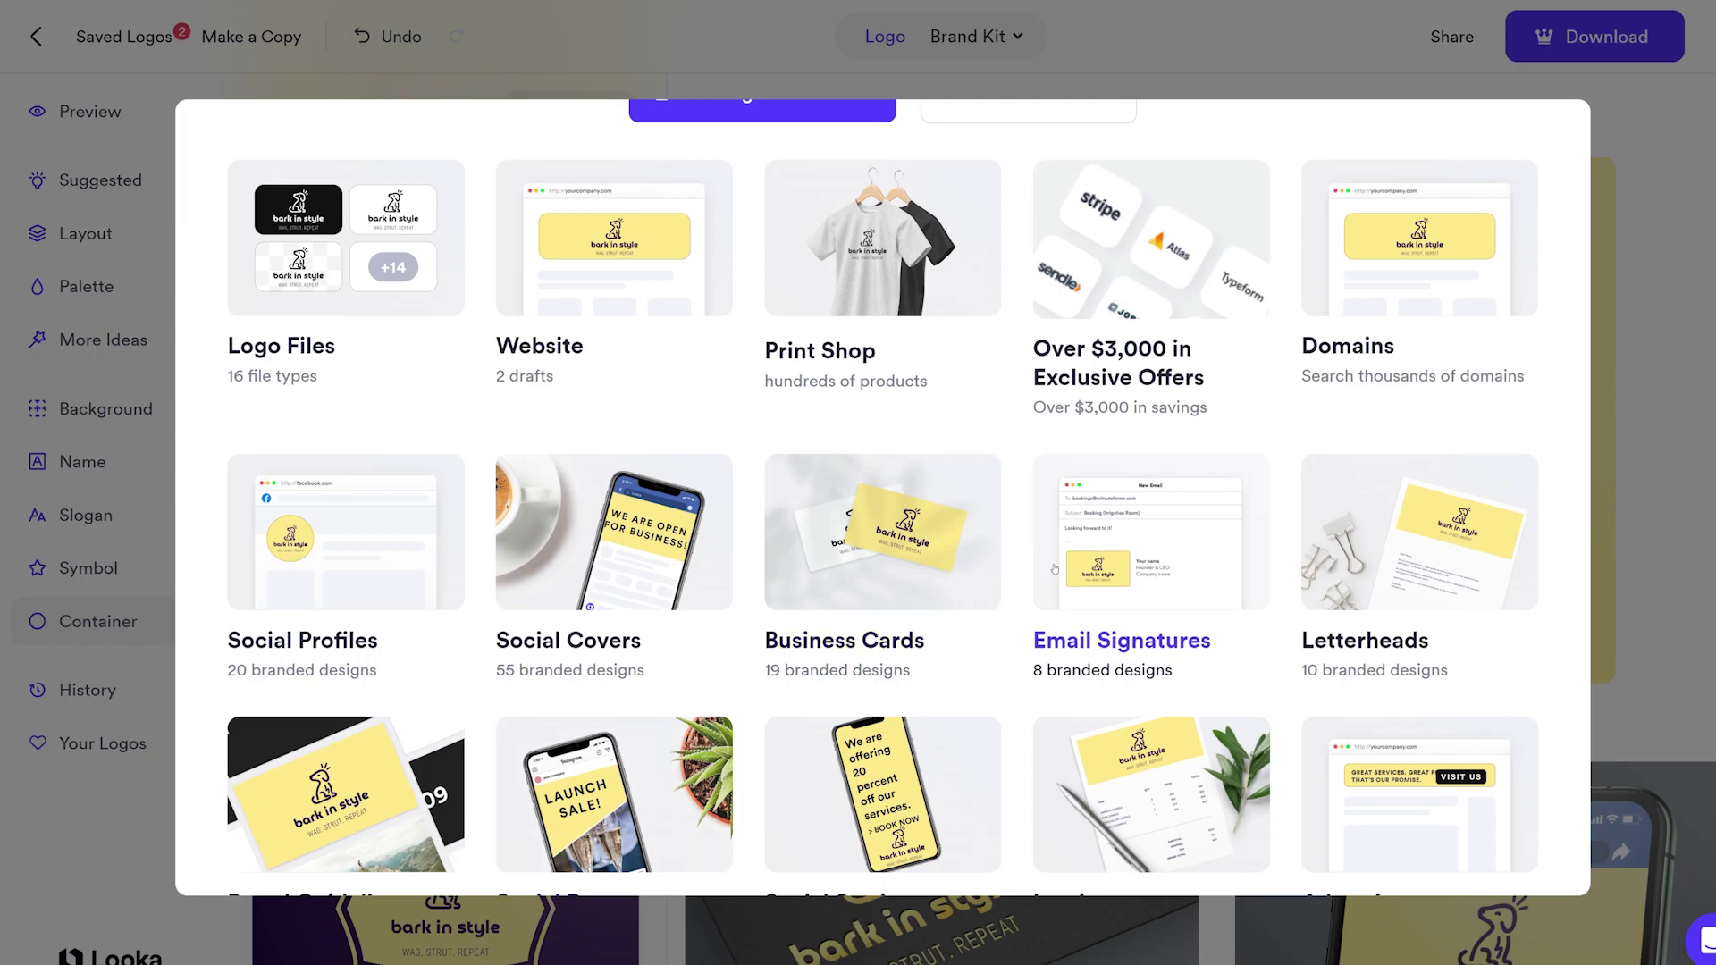
scroll(1054, 572, "up", 2)
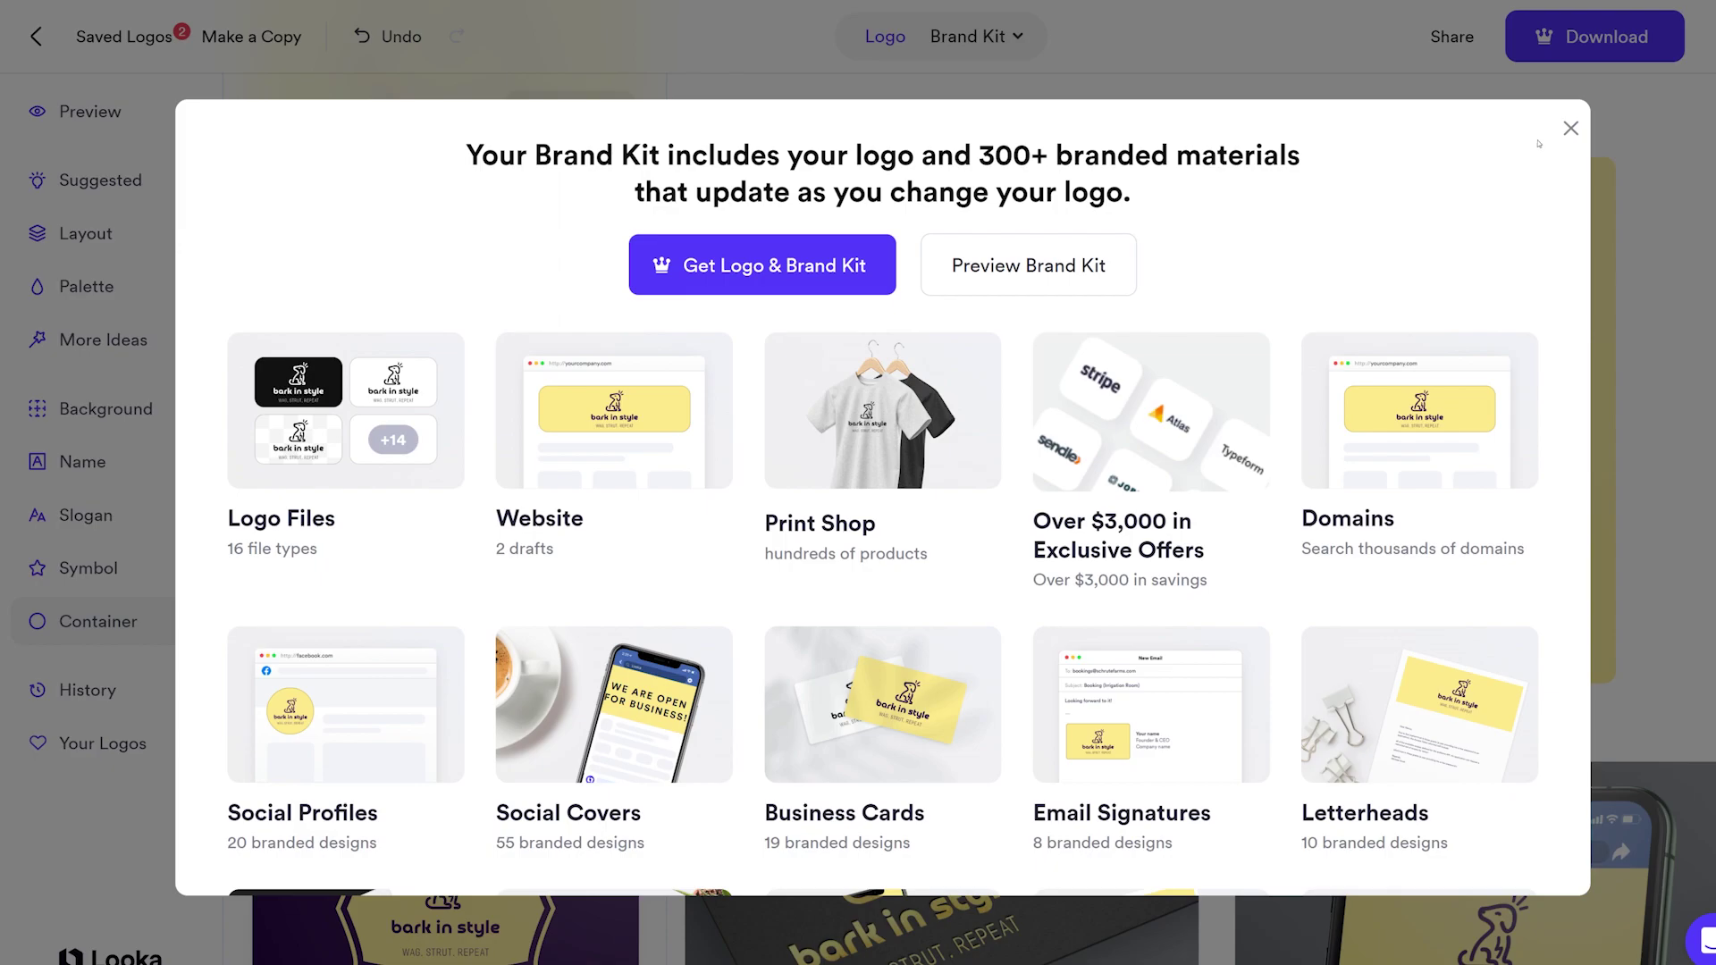
left_click(1571, 127)
Step: Open the download packages, noting the $65 Premium price, and expand the Brand Kit feature list
left_click(1592, 51)
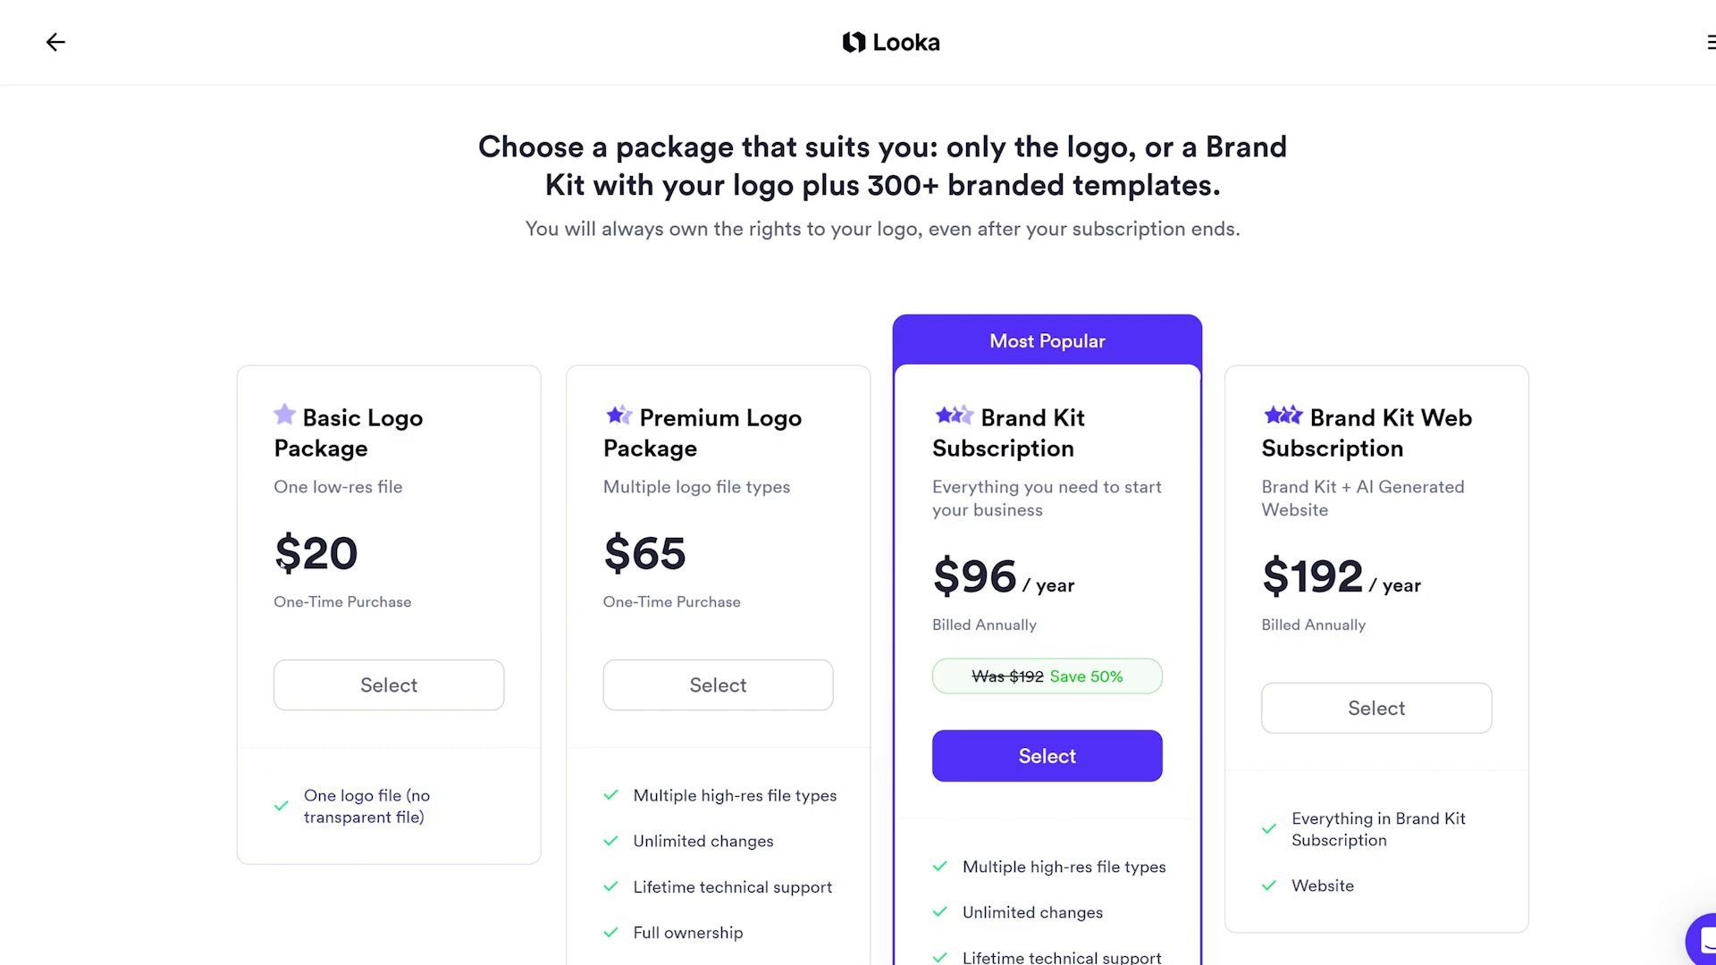
double_click(659, 552)
left_click(690, 544)
scroll(1034, 616, "down", 5)
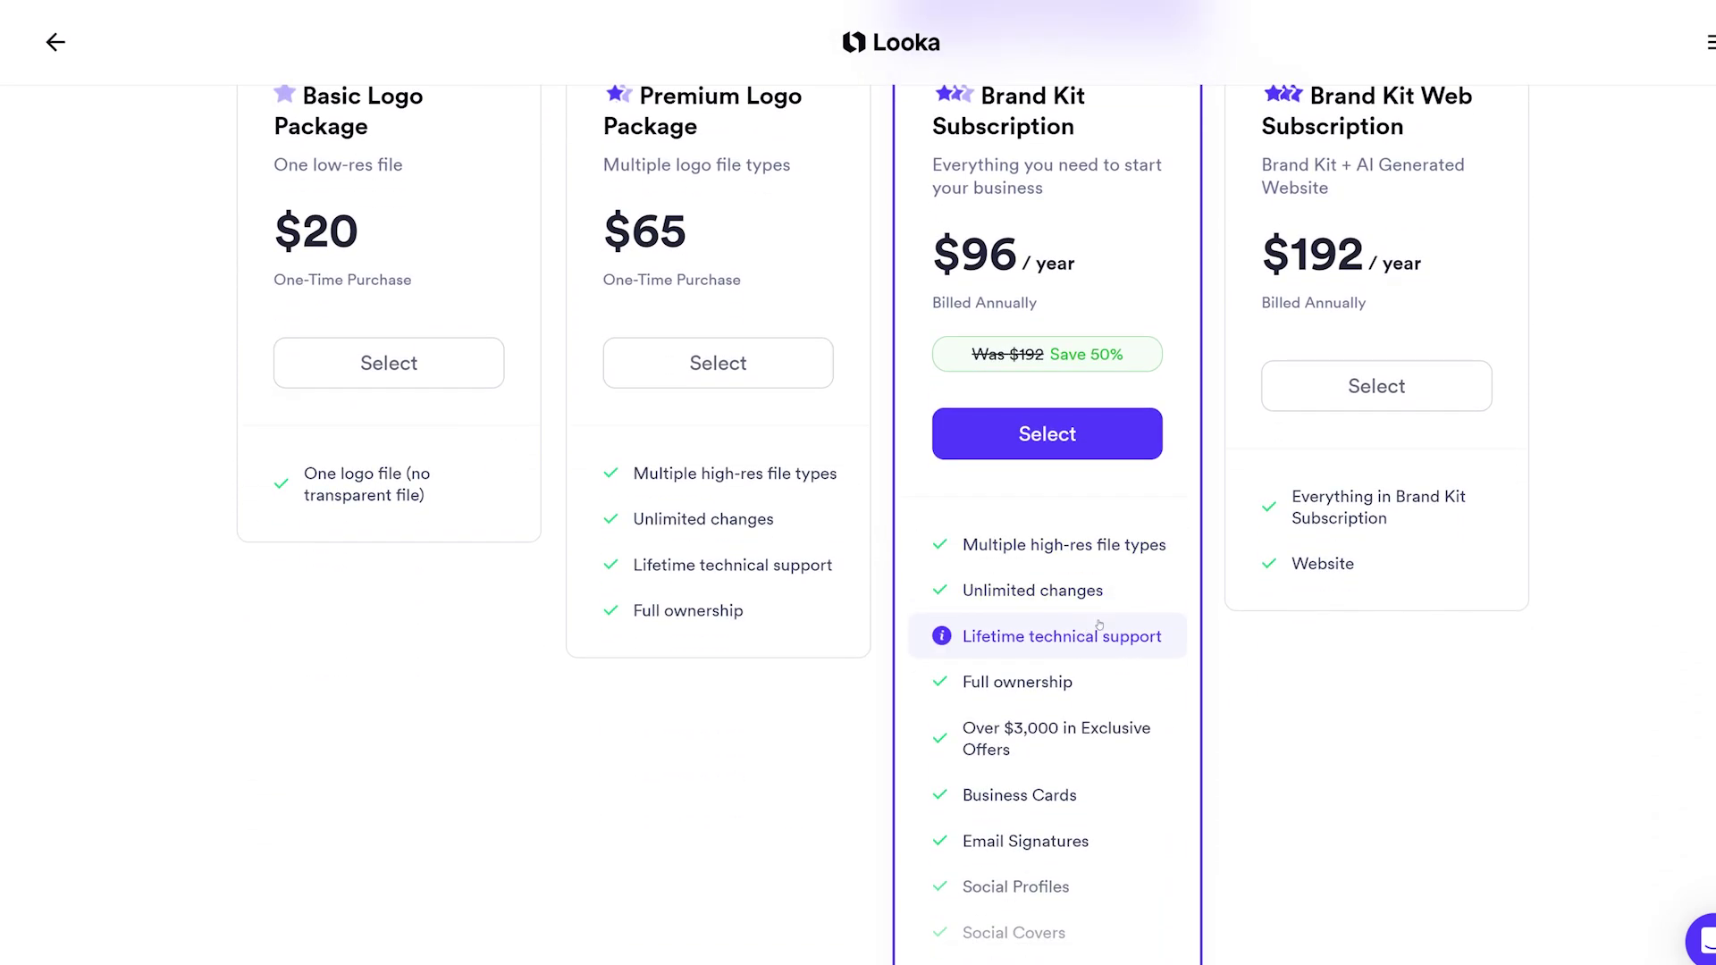
left_click(1061, 882)
scroll(1118, 716, "down", 7)
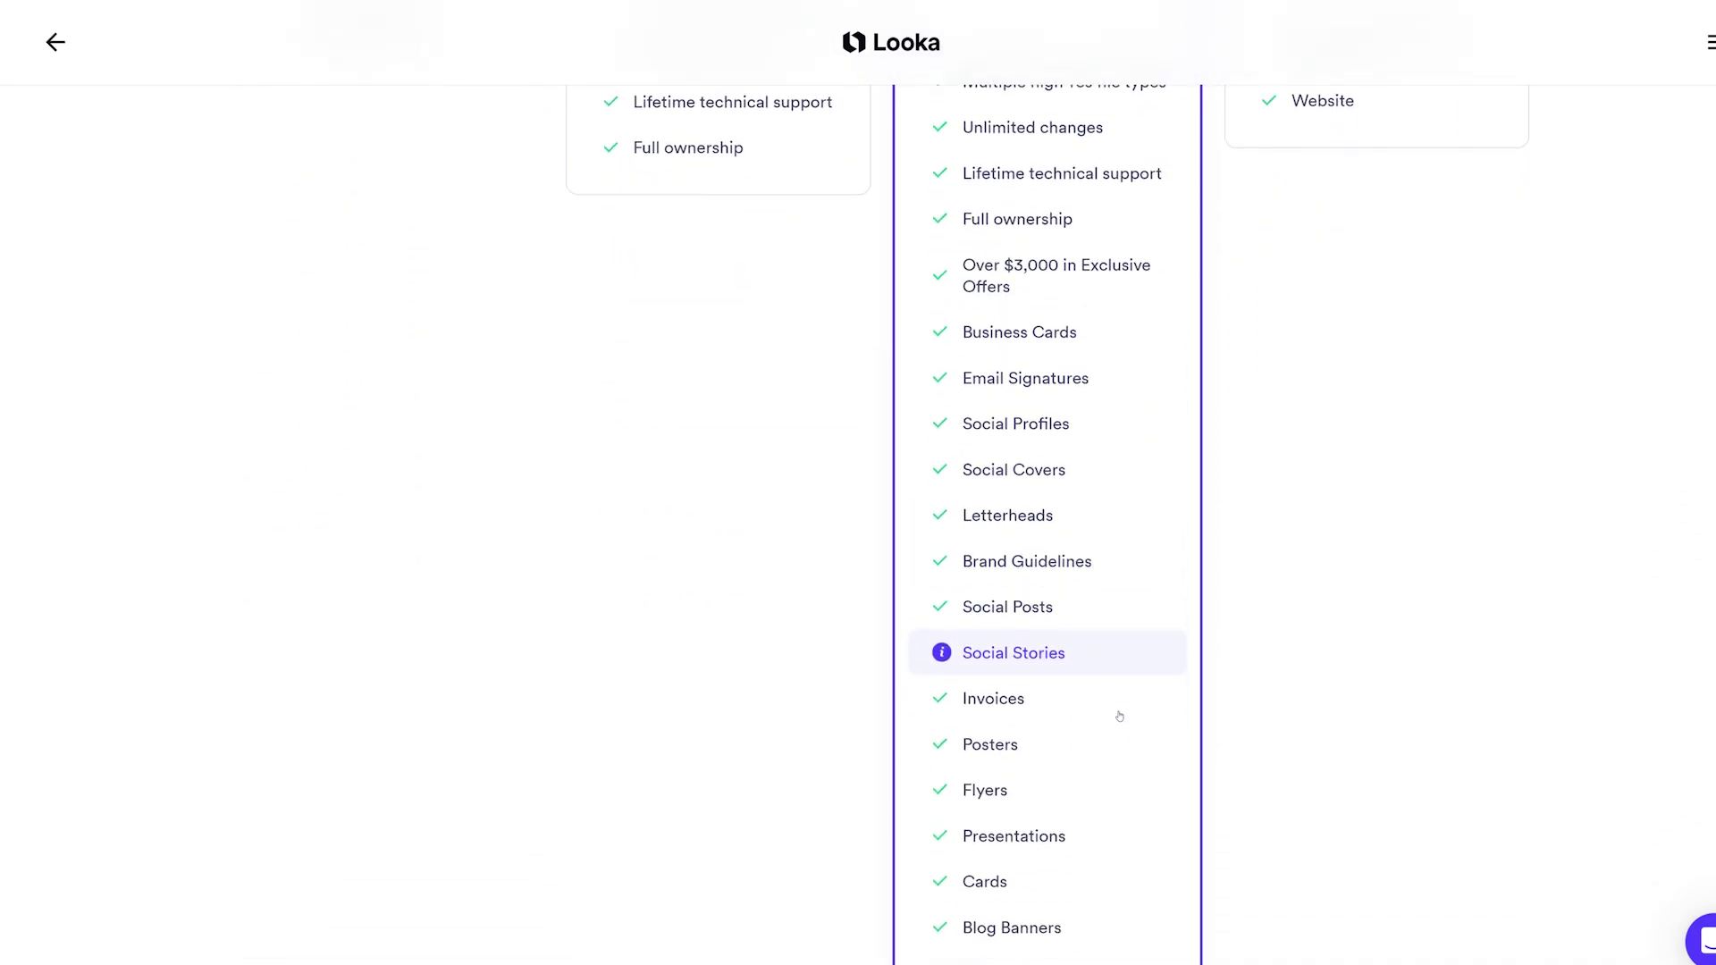
scroll(1135, 789, "up", 13)
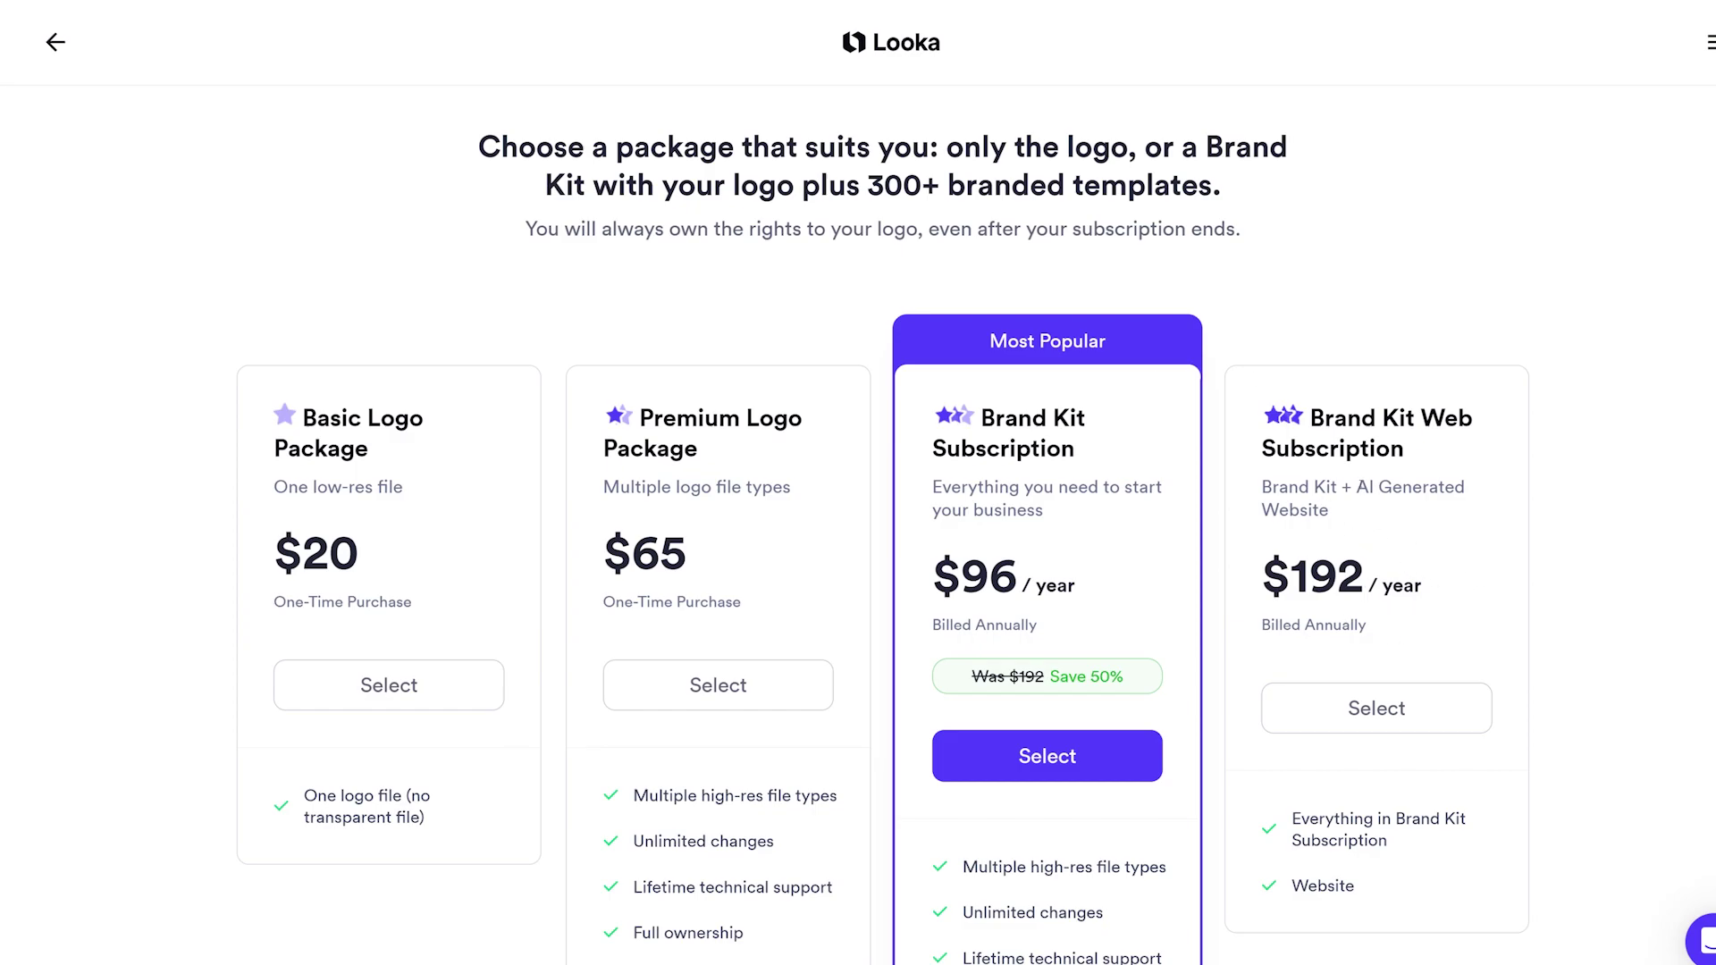
Step: Compare the Brand Kit Web website feature, Brand Kit Subscription description and Premium Logo Package
left_click_drag(1356, 488, 1376, 504)
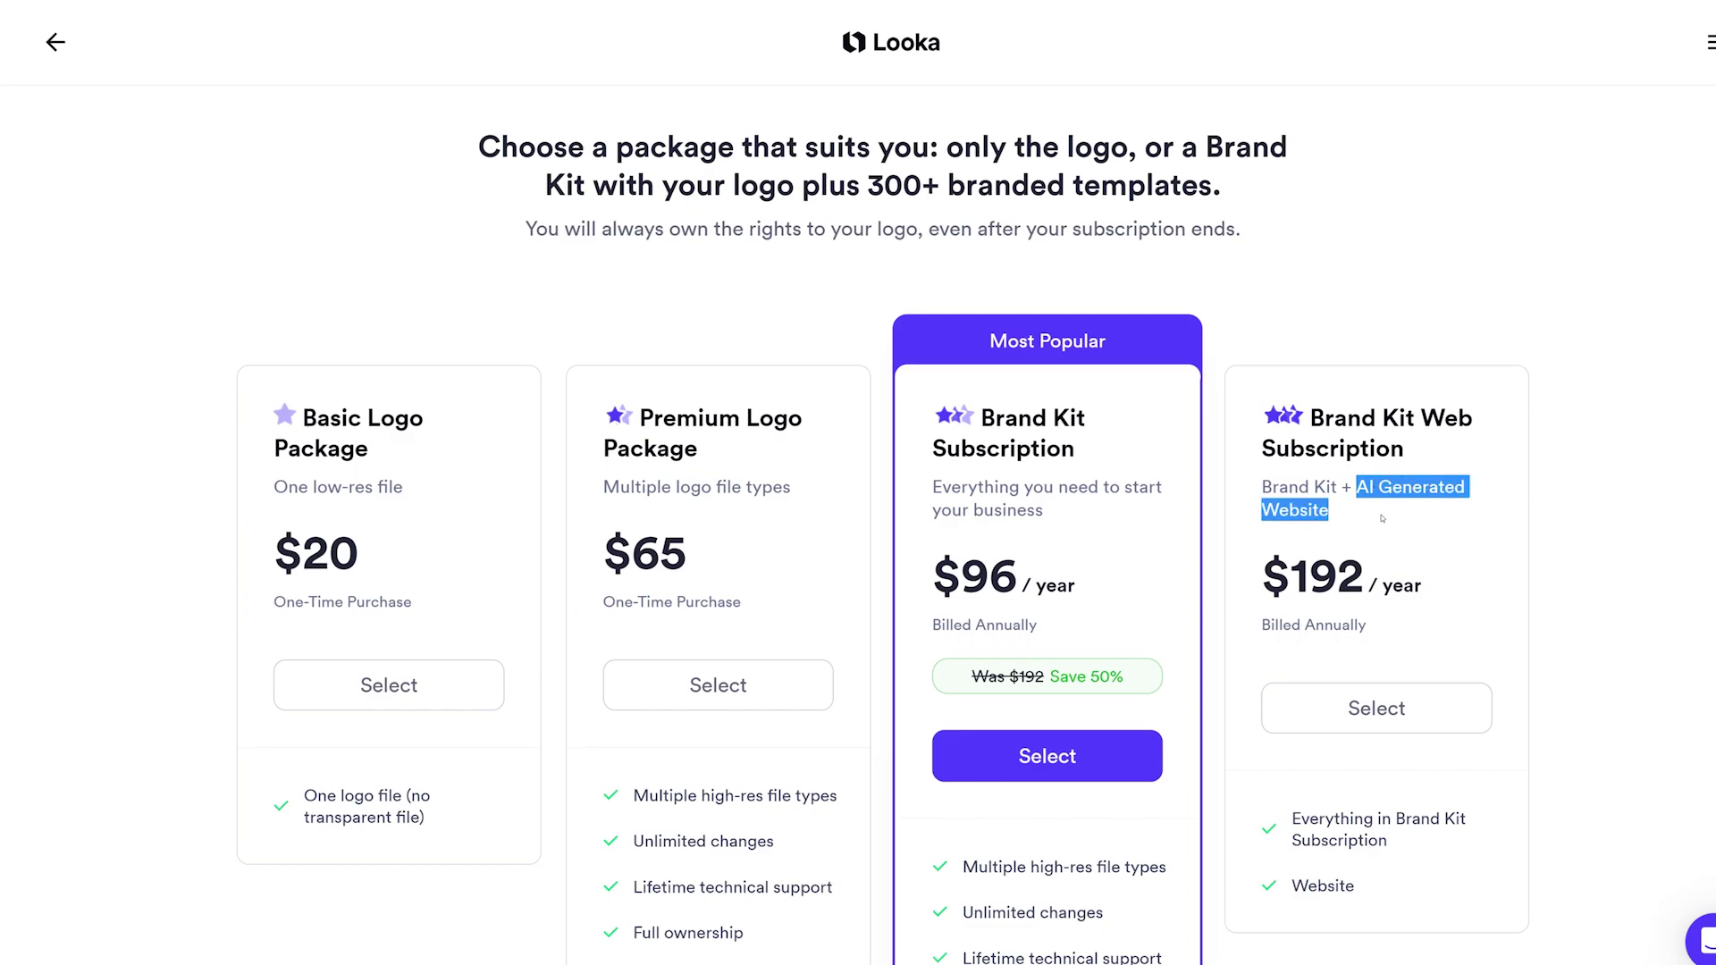
left_click(1471, 528)
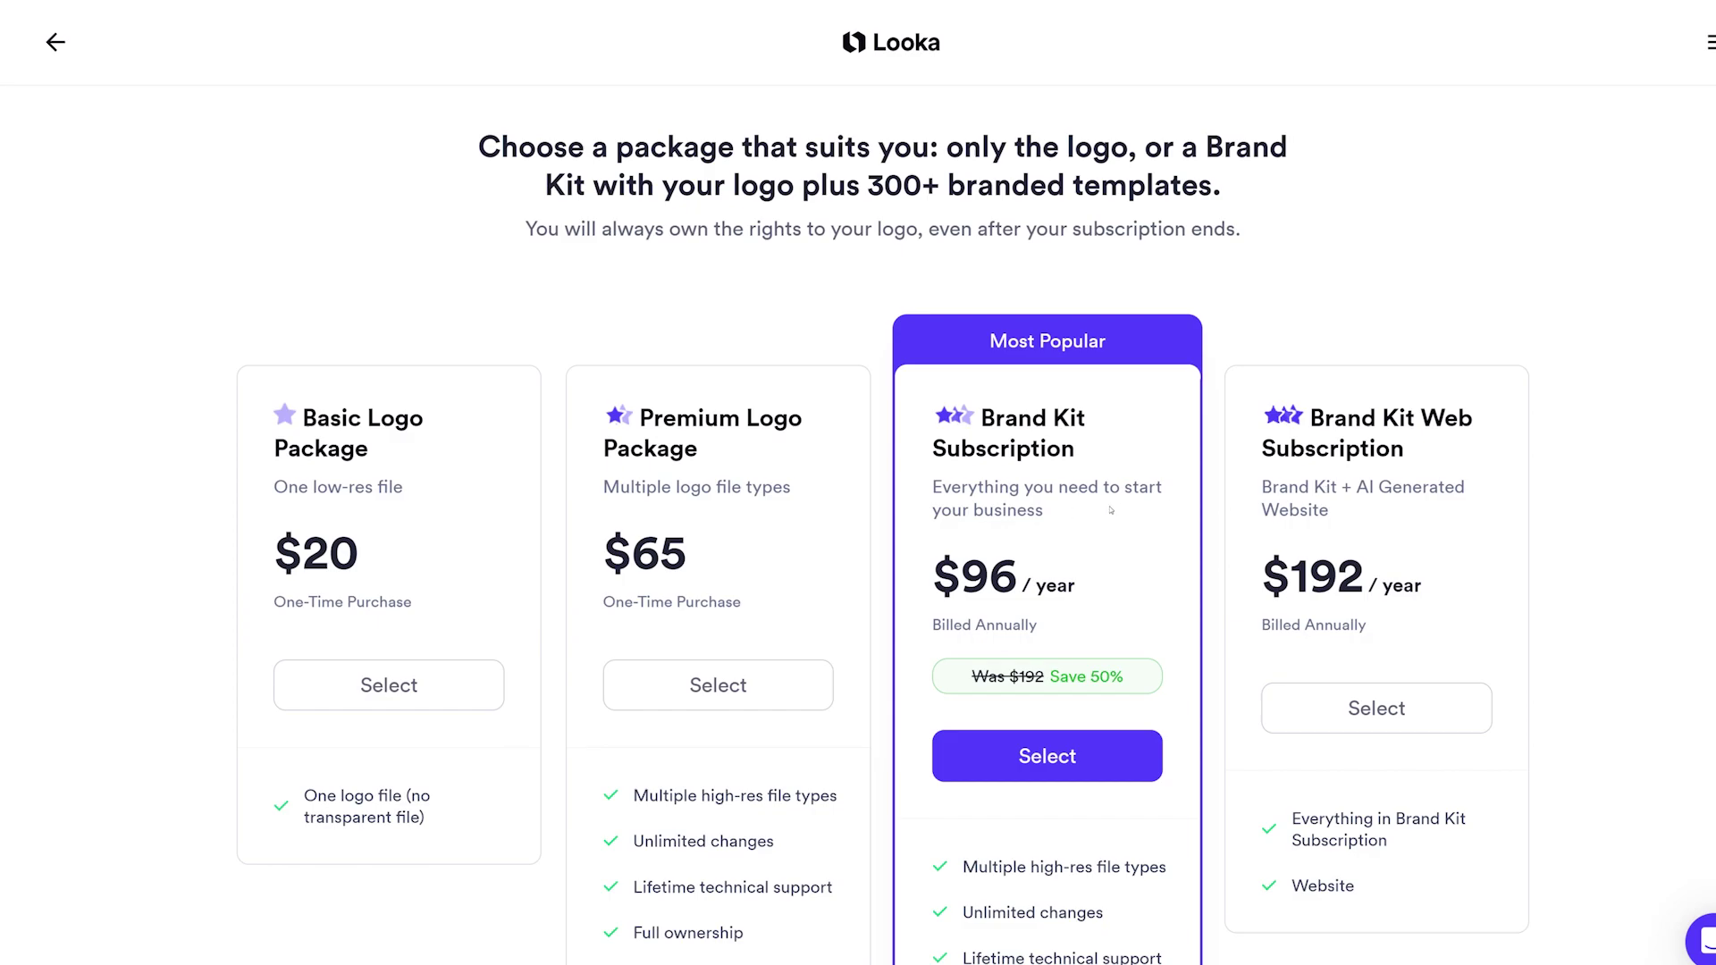
left_click_drag(1111, 510, 936, 447)
left_click(1008, 475)
triple_click(662, 428)
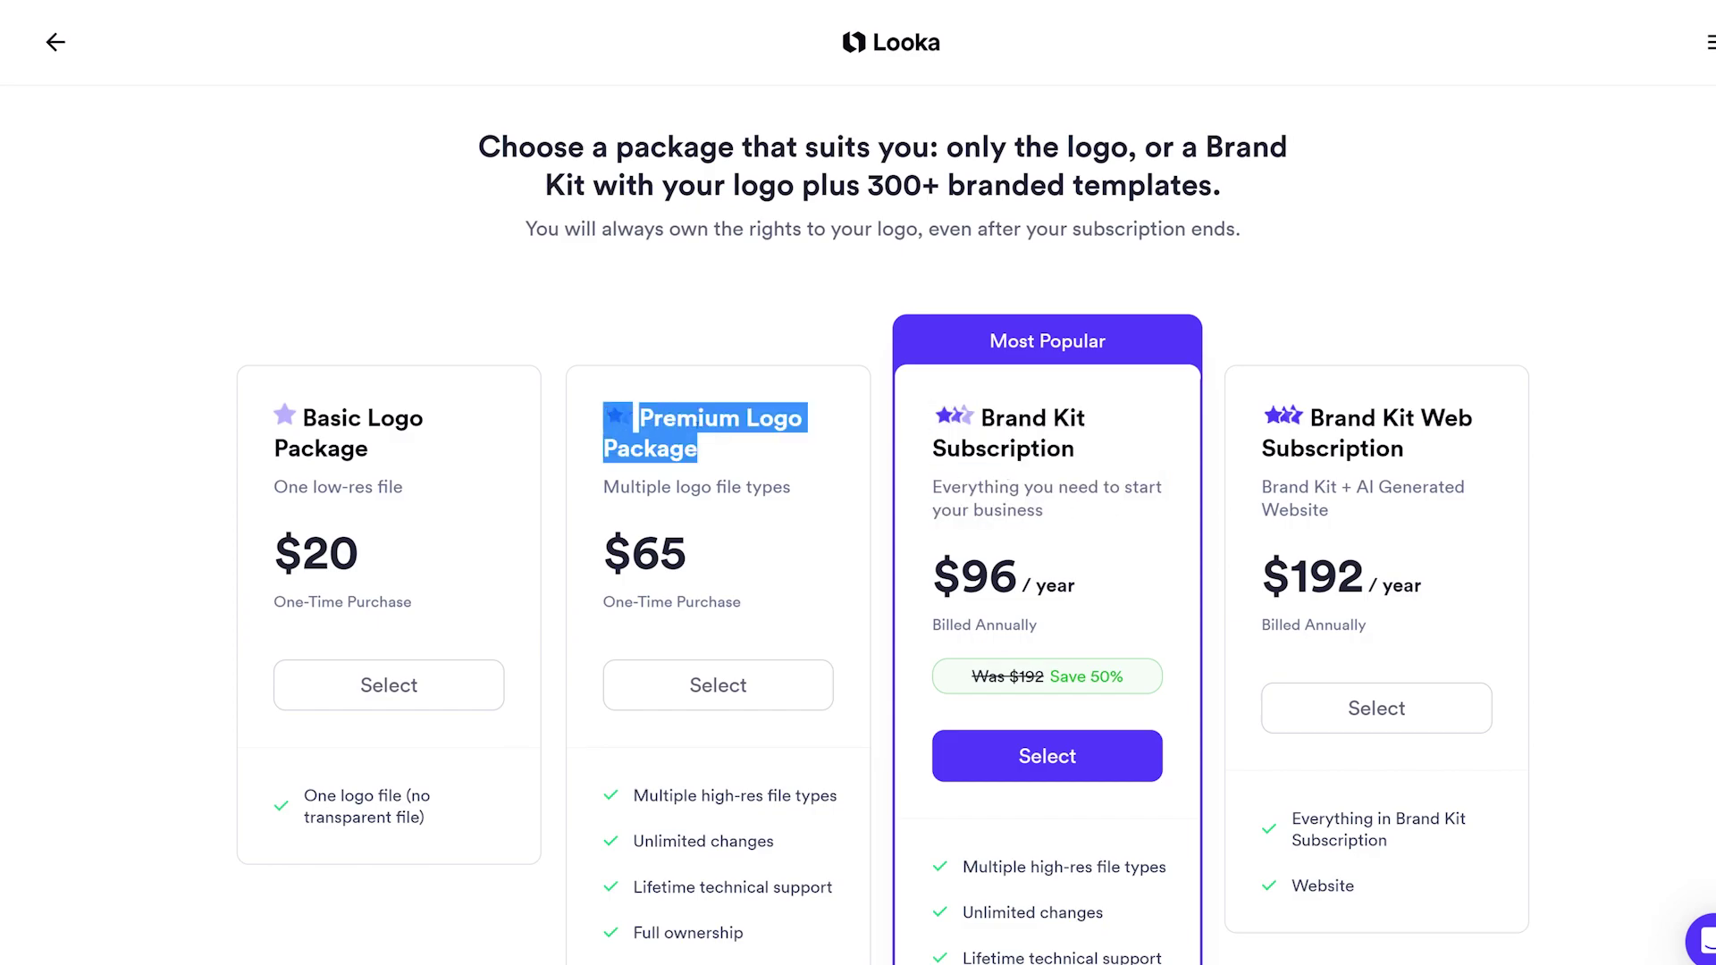
left_click(758, 457)
scroll(760, 447, "down", 1)
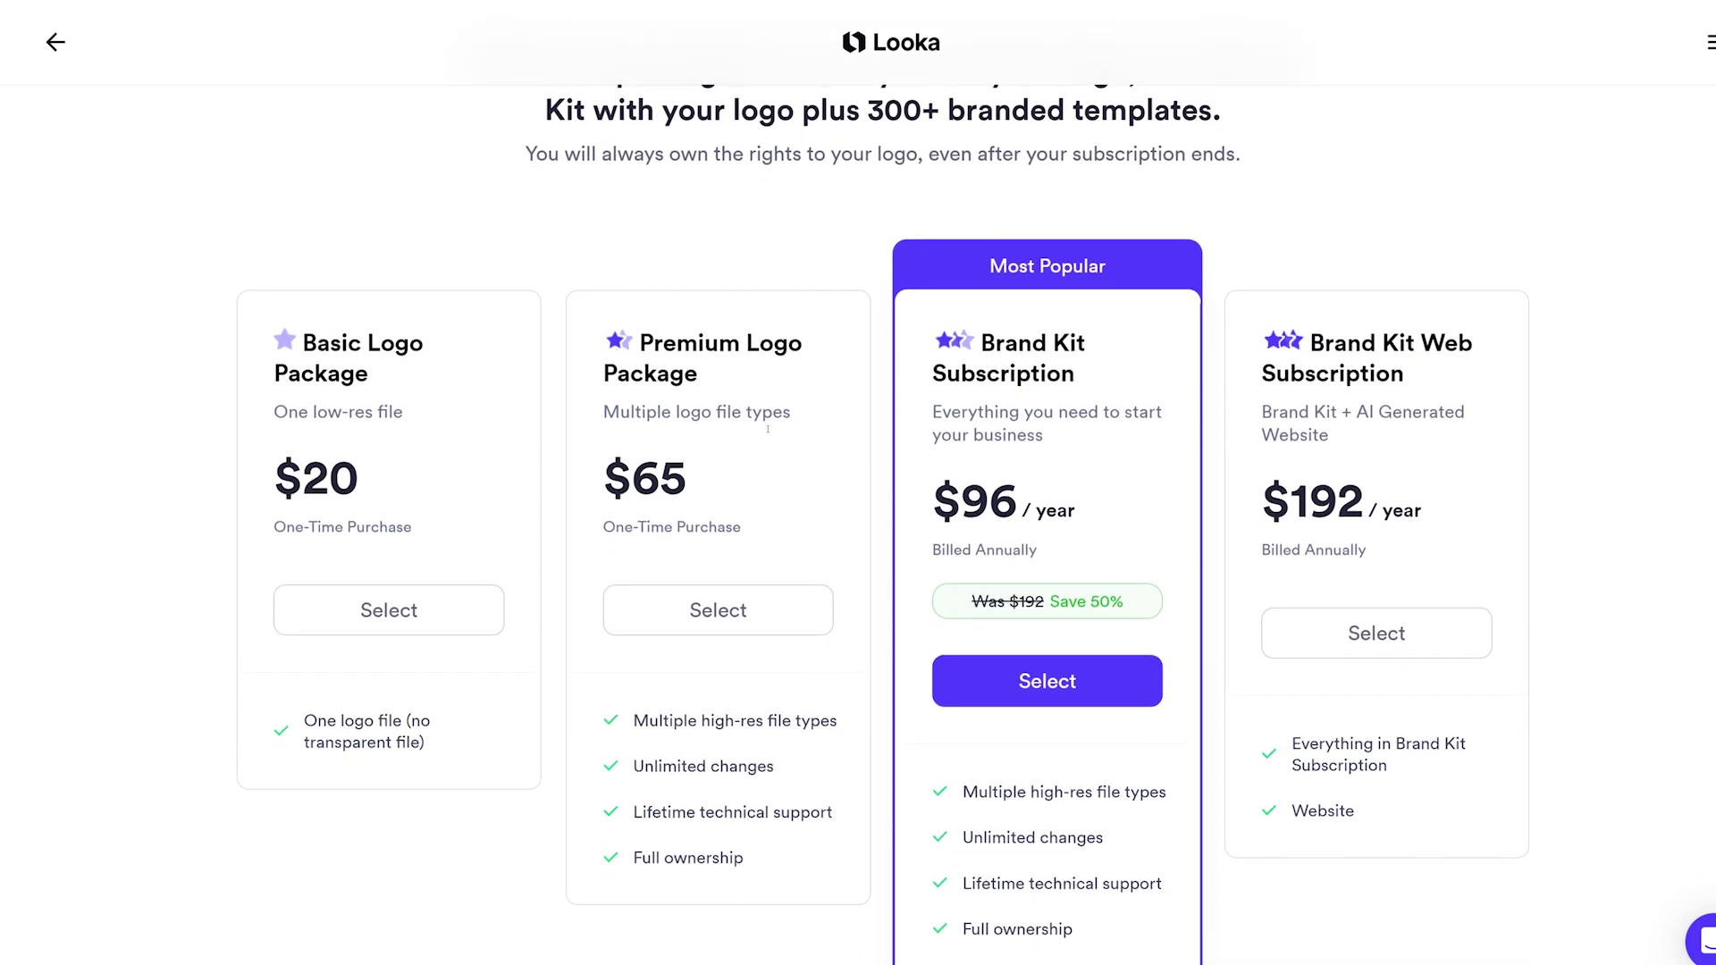